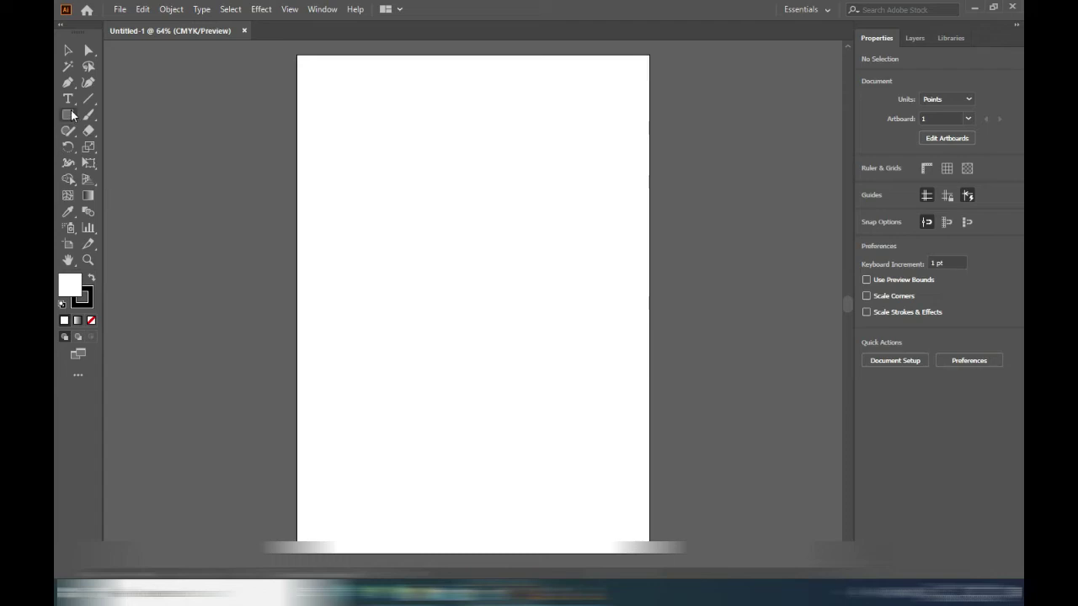
# - Discard a trial rectangle and draw a circle in the upper left of the page with the Ellipse tool
pyautogui.moveTo(373, 172); pyautogui.dragTo(431, 226)
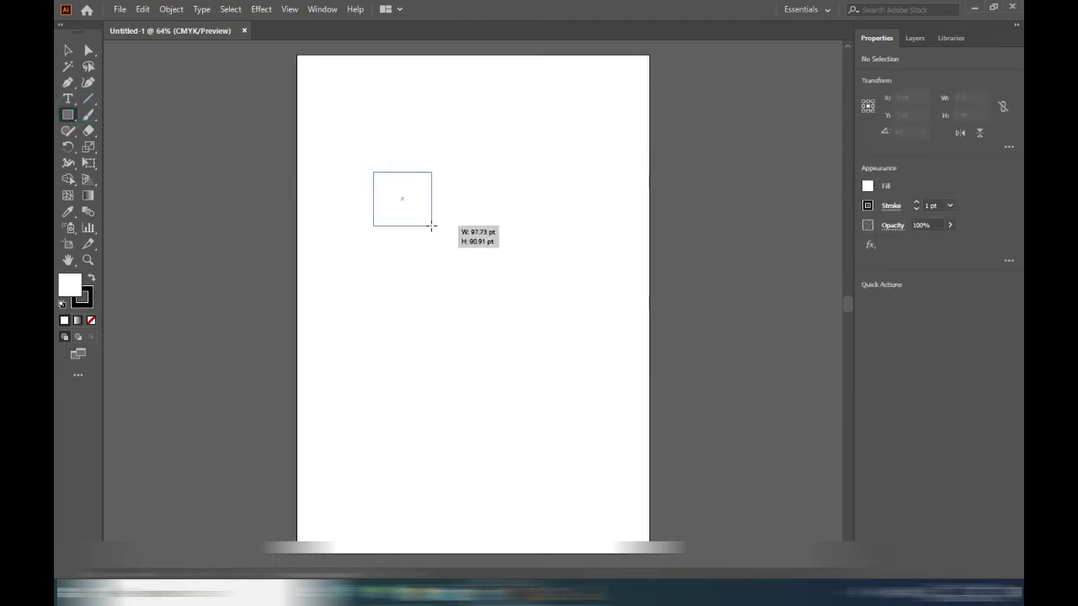
pyautogui.hotkey('ctrl', 'z')
pyautogui.moveTo(67, 114); pyautogui.dragTo(138, 132)
pyautogui.click(139, 146)
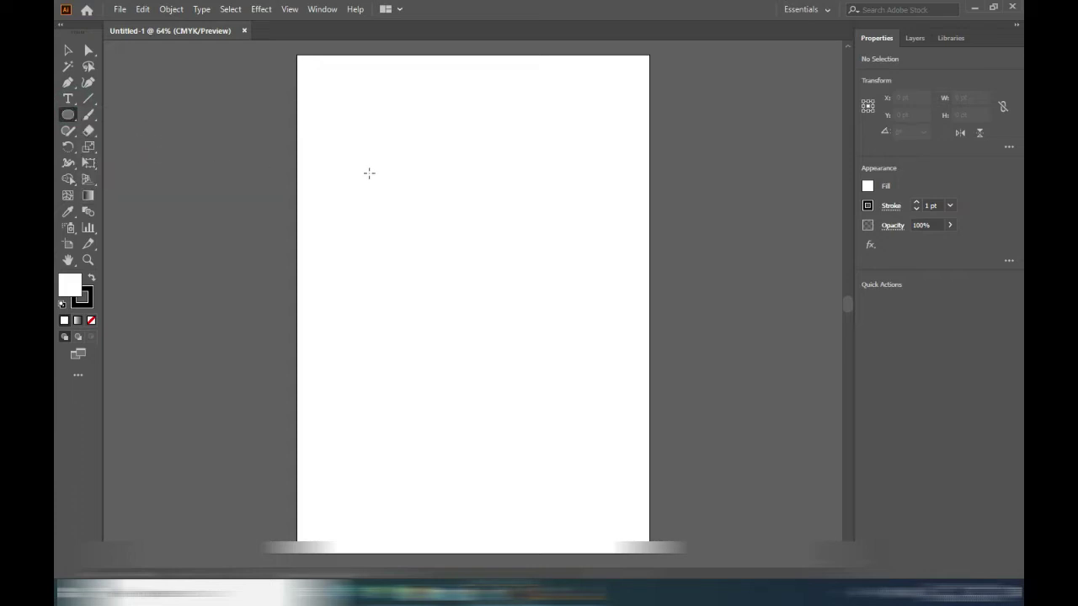
pyautogui.moveTo(388, 165); pyautogui.dragTo(474, 263)
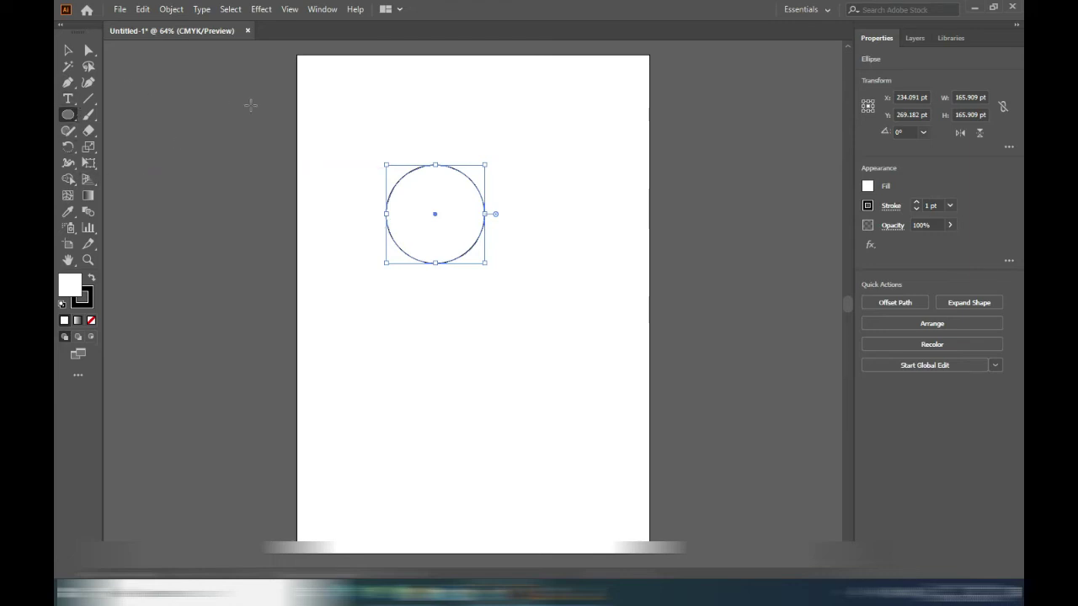
# - Set the circle's fill to None with a 6 pt black stroke, then zoom in on it
pyautogui.click(91, 320)
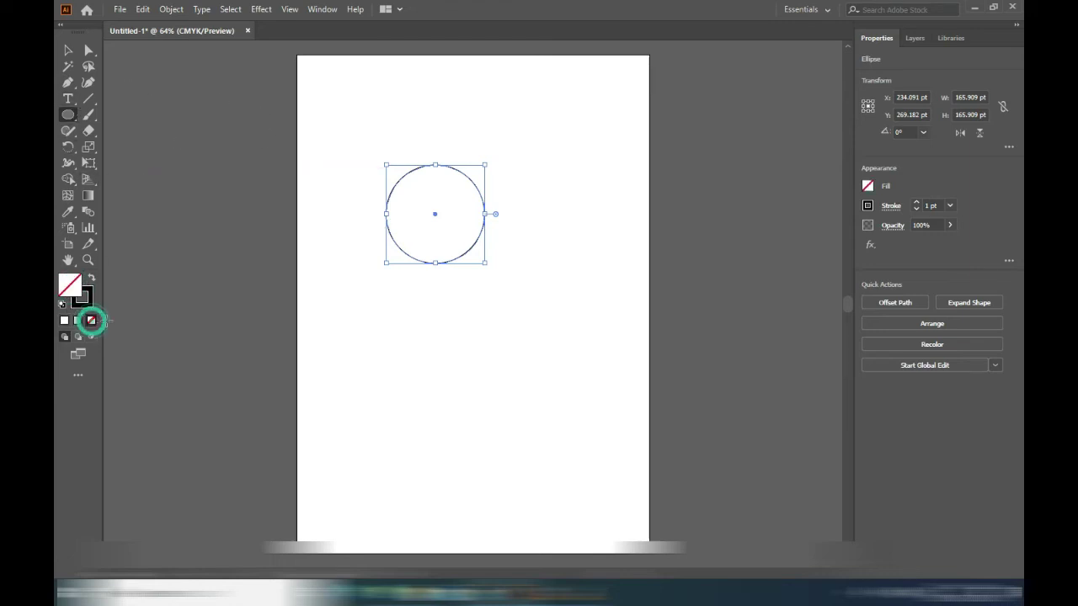
pyautogui.click(950, 206)
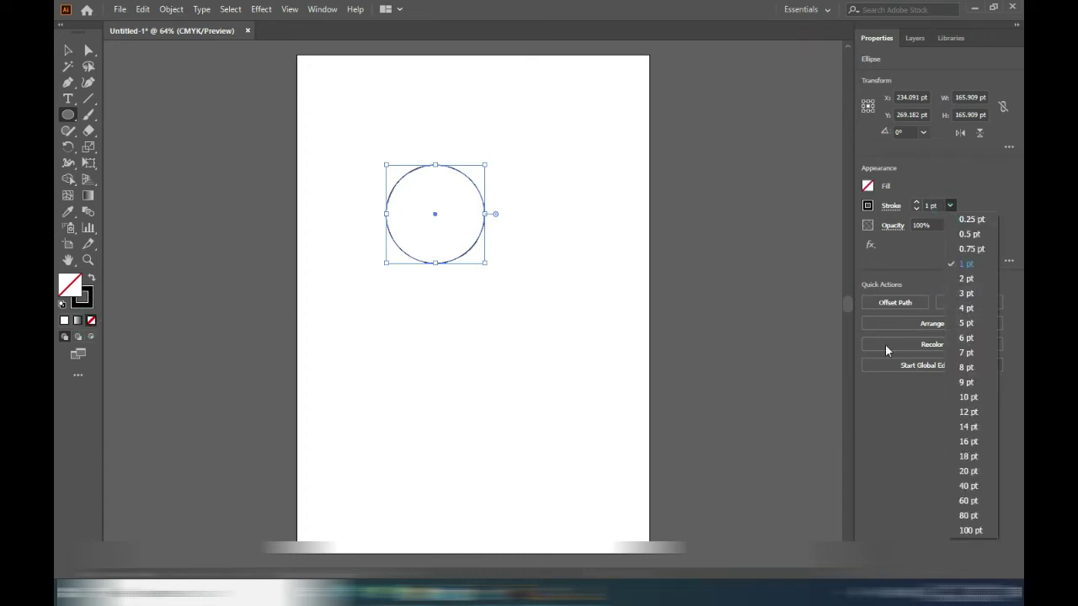
pyautogui.click(968, 338)
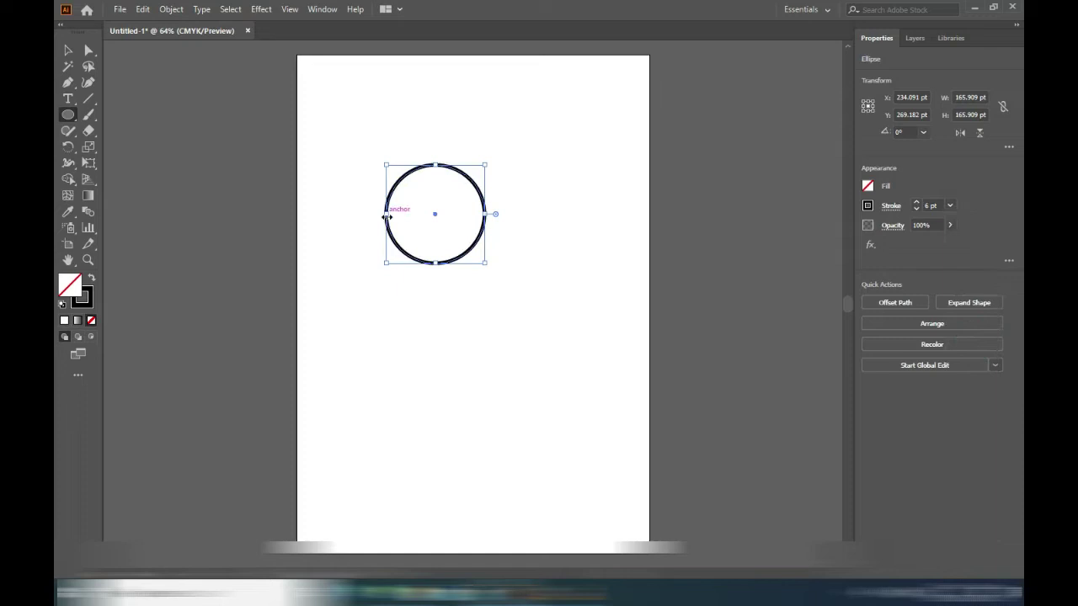
pyautogui.click(69, 51)
pyautogui.click(91, 262)
pyautogui.click(438, 223)
# - Delete the circle's top anchor and join the open arc into a closed half-circle
pyautogui.click(69, 50)
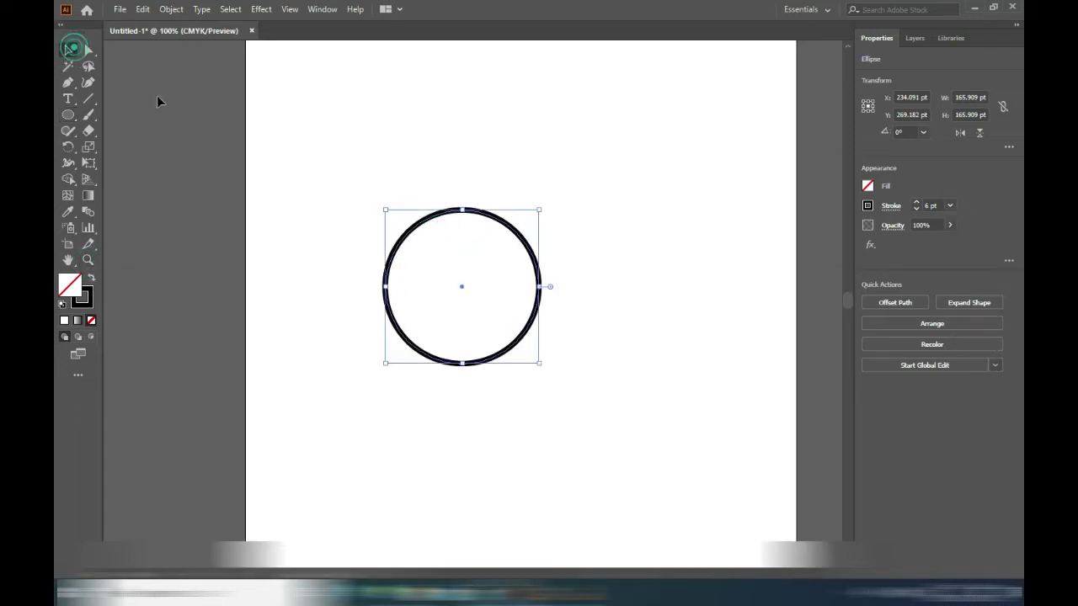
pyautogui.click(529, 193)
pyautogui.click(87, 51)
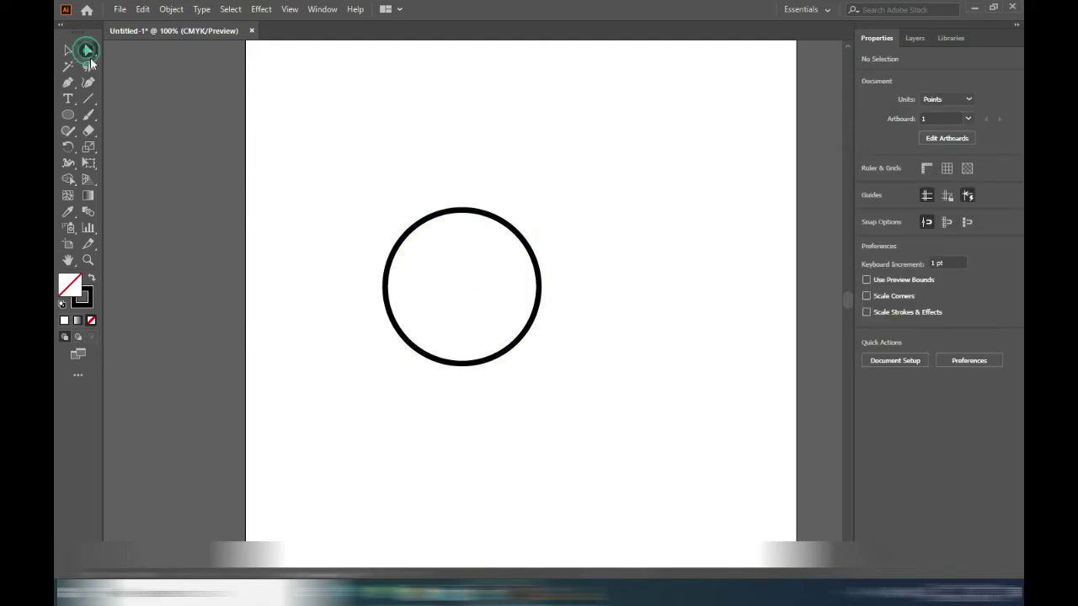
pyautogui.moveTo(501, 185); pyautogui.dragTo(422, 234)
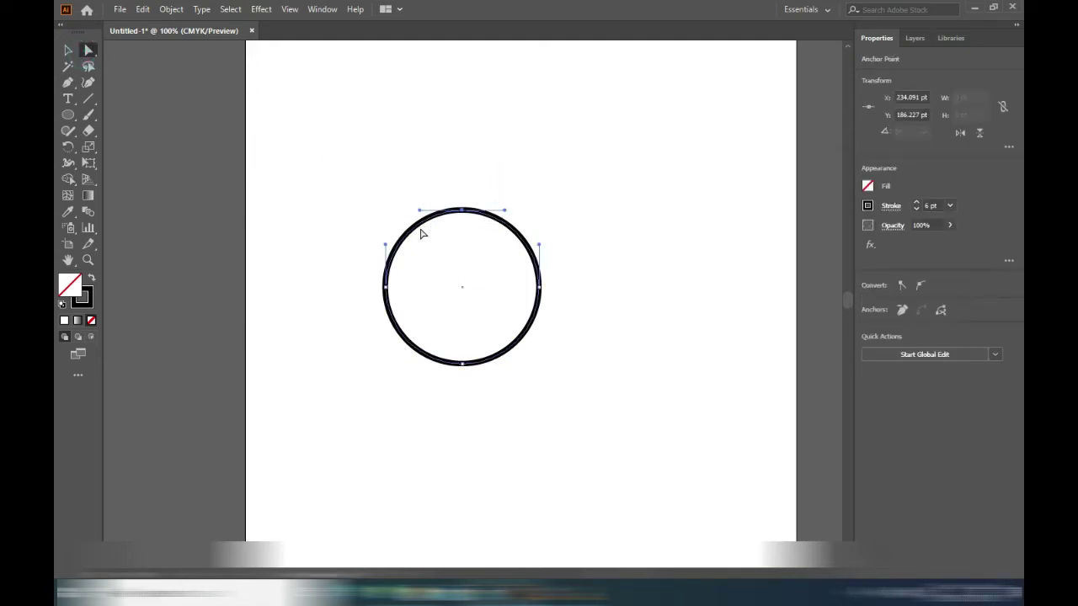
pyautogui.press('Delete')
pyautogui.hotkey('ctrl', 'j')
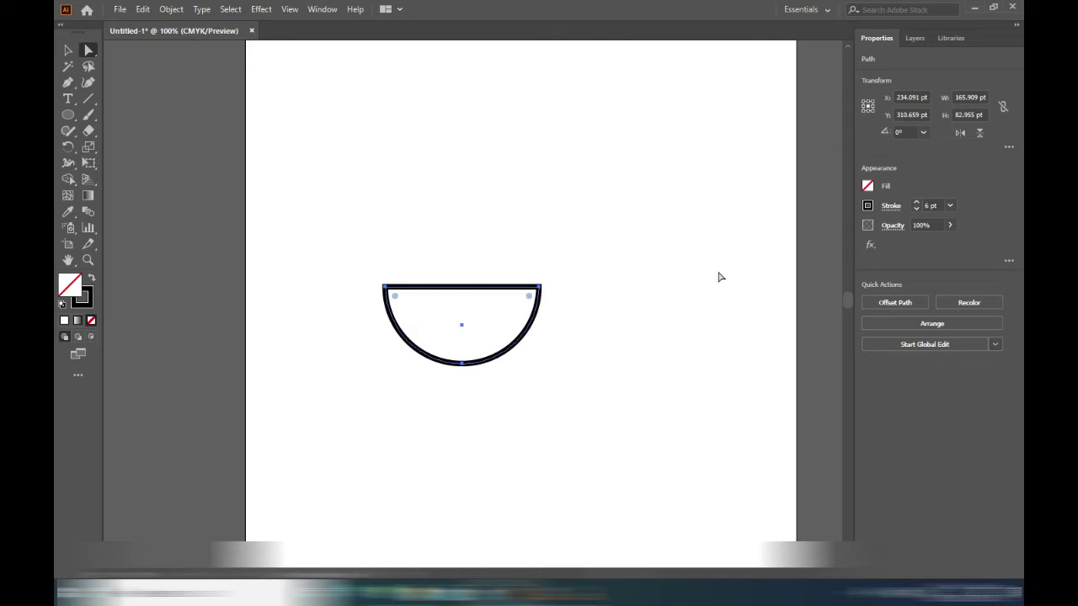
# - Set the half-circle's stroke corners to Round Join
pyautogui.click(890, 208)
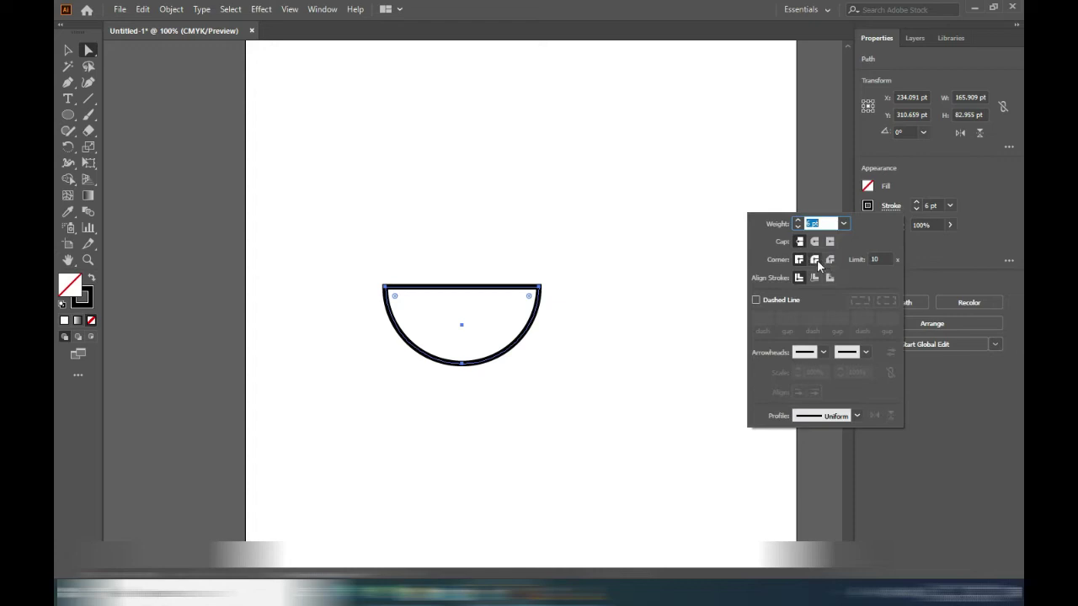
pyautogui.click(815, 260)
pyautogui.click(655, 296)
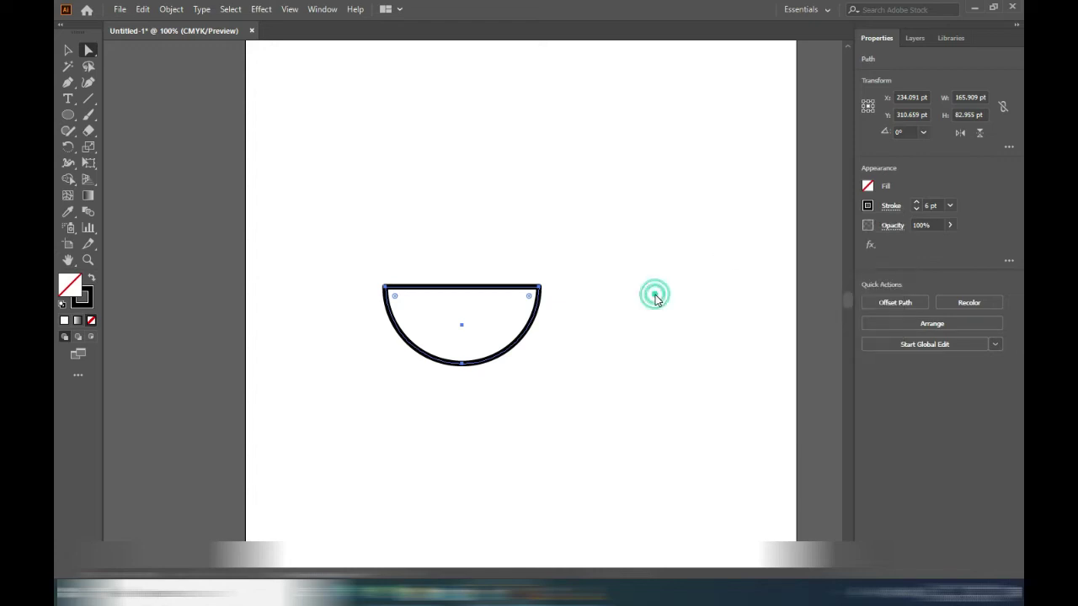
pyautogui.click(593, 351)
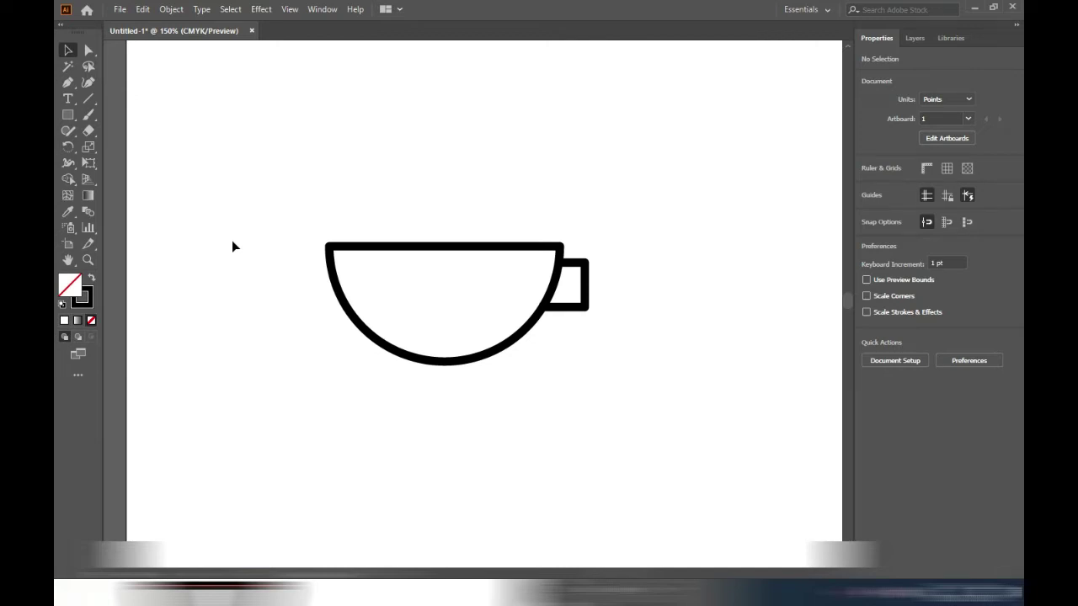
# - Draw a rectangle across the bowl's bottom, delete the misplaced one, and redraw it smaller
pyautogui.click(69, 115)
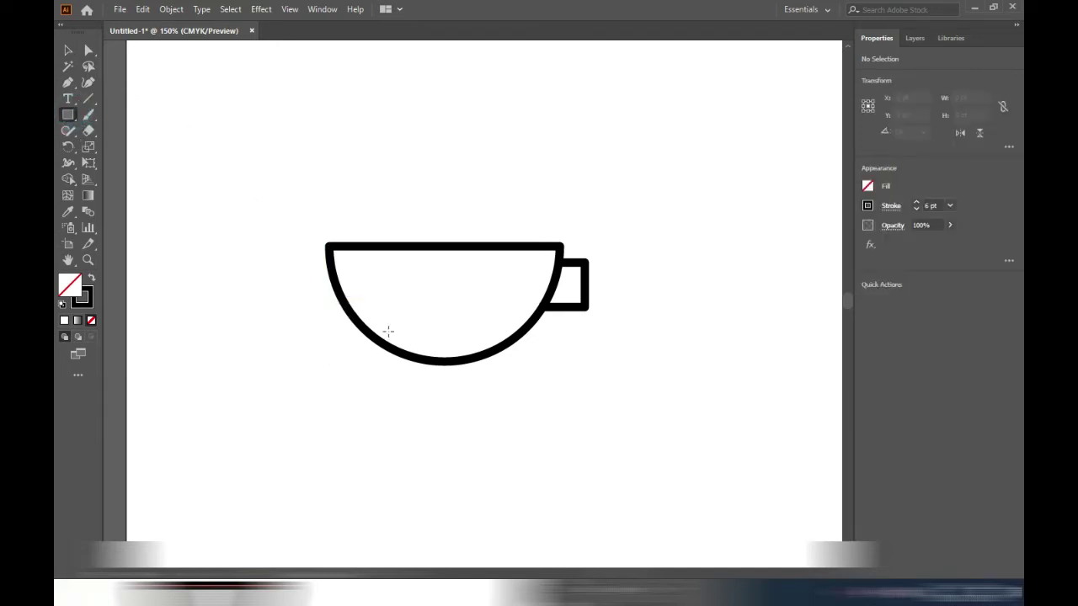
pyautogui.moveTo(382, 330); pyautogui.dragTo(515, 381)
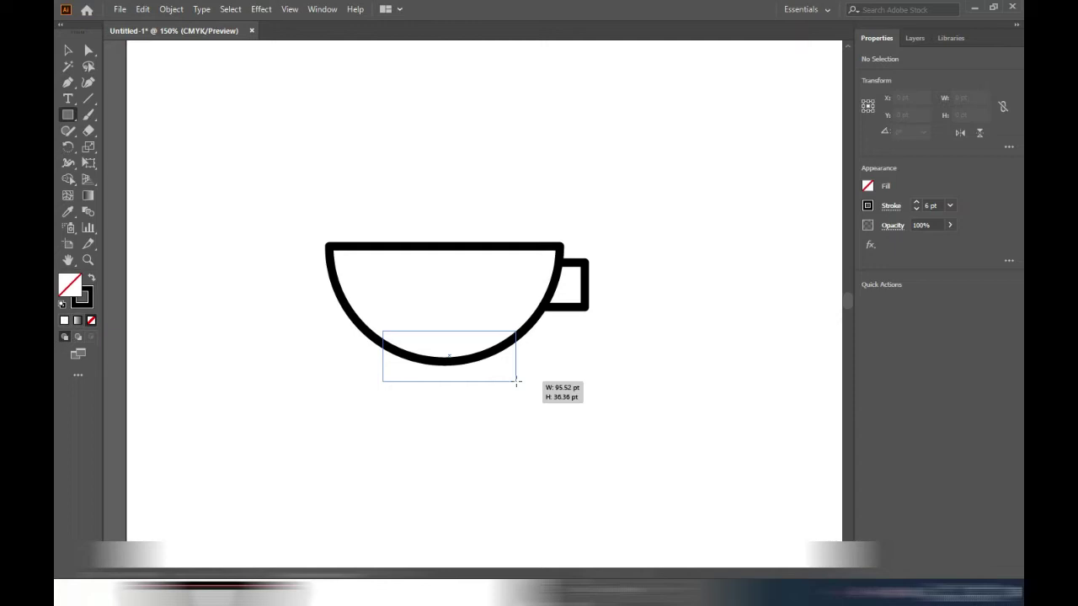
pyautogui.moveTo(516, 380); pyautogui.dragTo(517, 382)
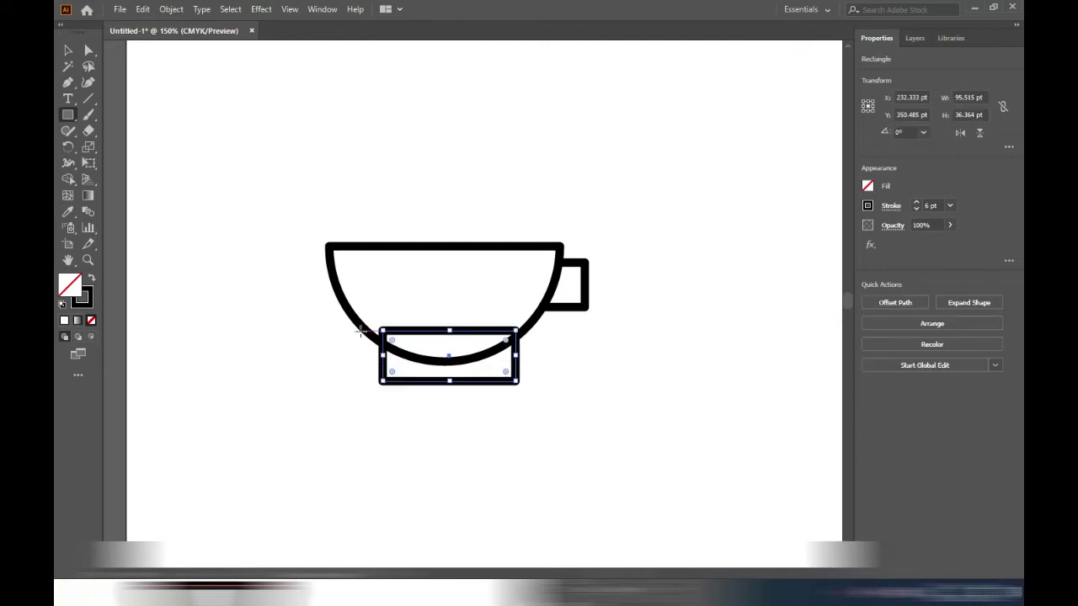
pyautogui.press('Delete')
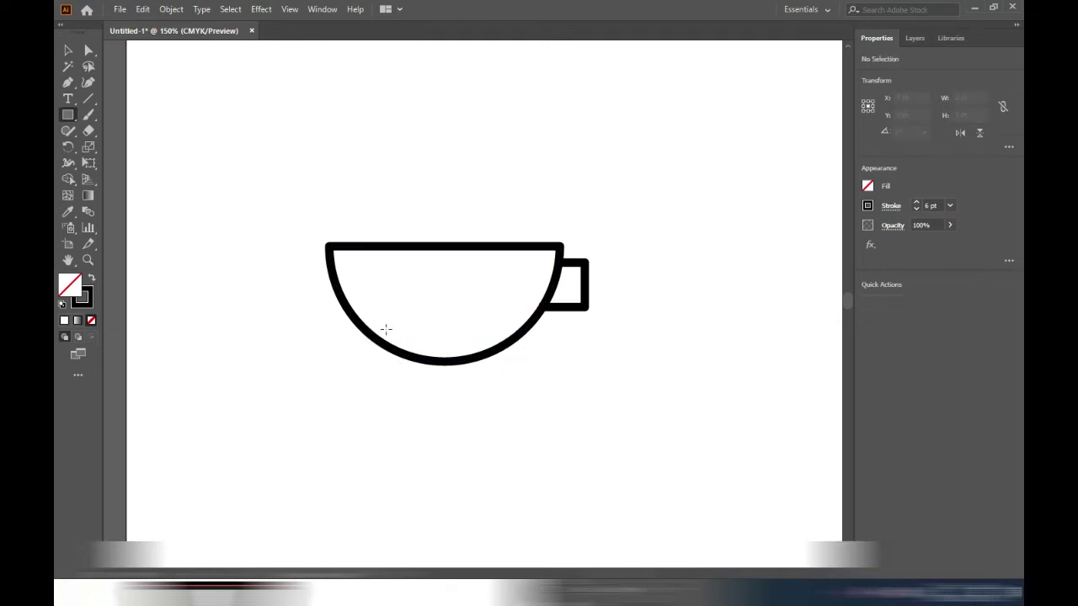
pyautogui.moveTo(384, 329); pyautogui.dragTo(509, 378)
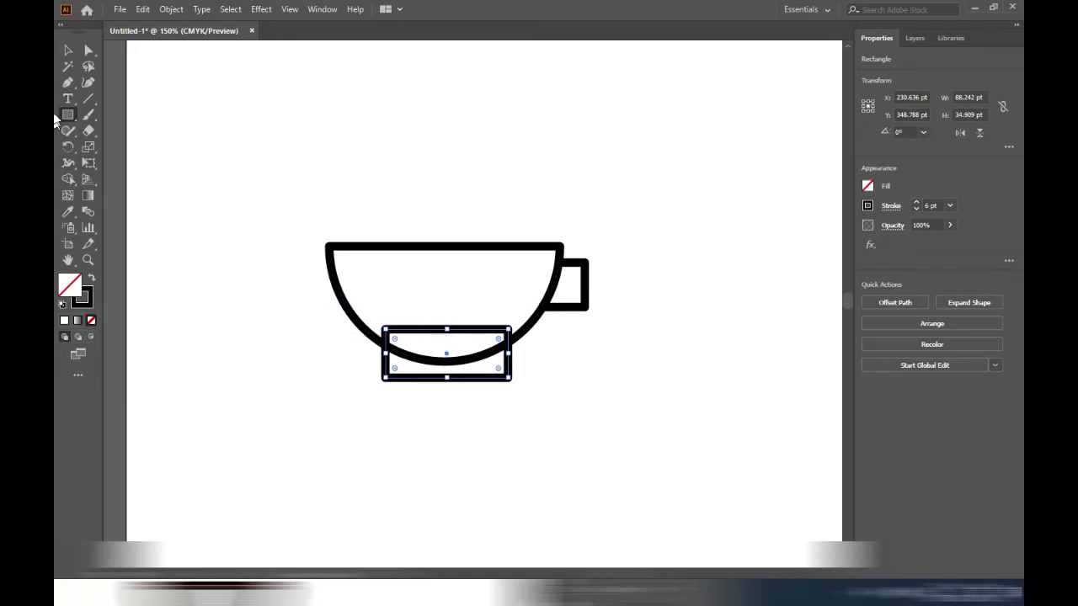
# - Select the bowl and bottom rectangle and unite them with Shape Builder into one 183.89 × 94.64 pt cup
pyautogui.click(69, 51)
pyautogui.moveTo(287, 191); pyautogui.dragTo(559, 451)
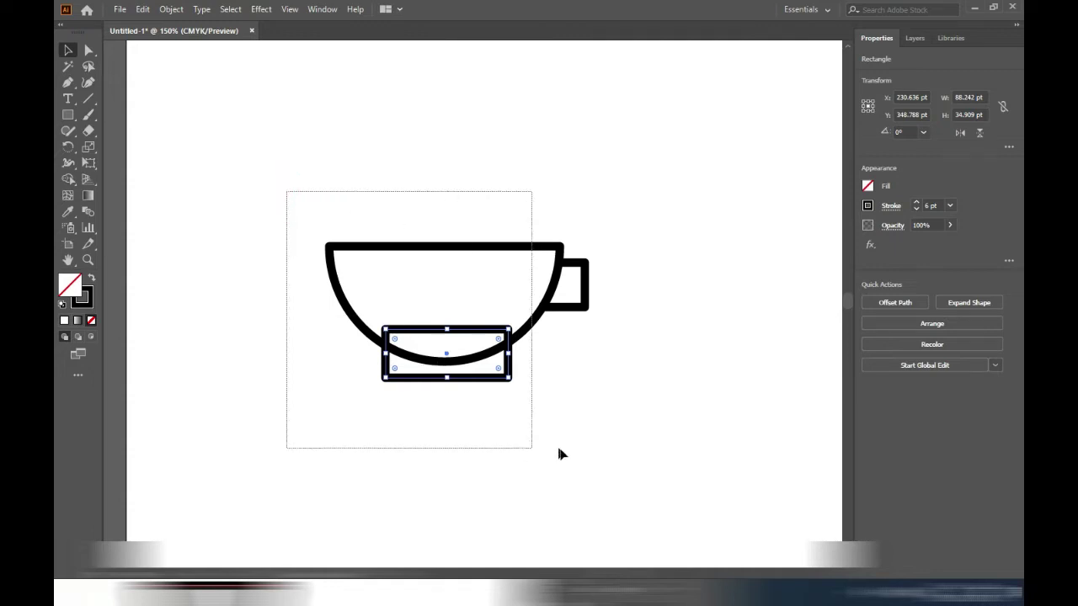
pyautogui.click(69, 179)
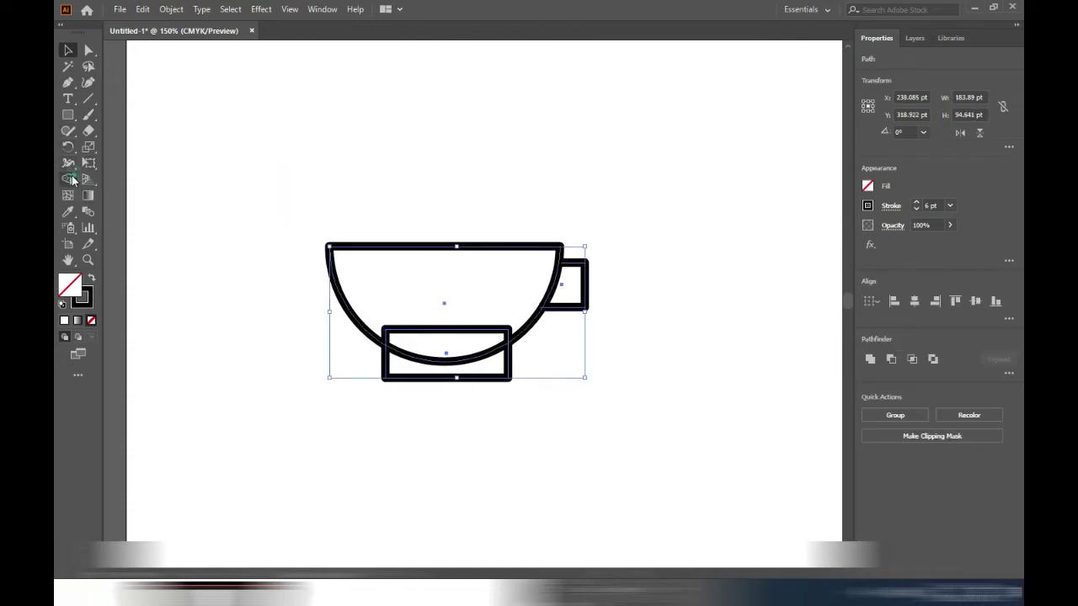
pyautogui.moveTo(439, 324)
pyautogui.mouseDown()
pyautogui.moveTo(455, 370)
pyautogui.moveTo(447, 363)
pyautogui.mouseUp()
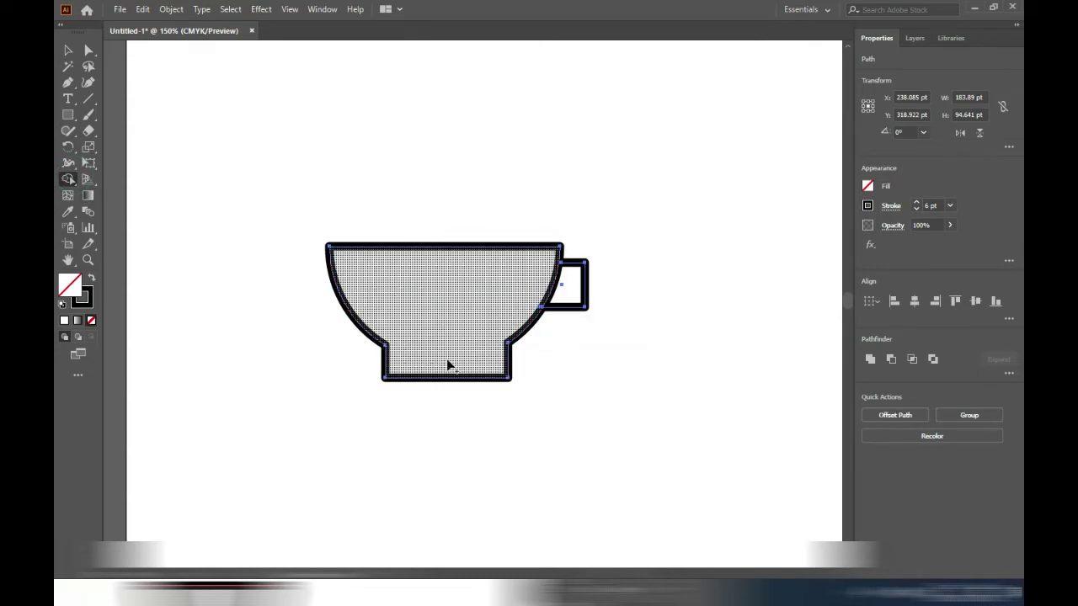
pyautogui.click(69, 49)
# - Drag the cup's bottom segment up about 10.66 pt with Direct Selection for a shallower foot
pyautogui.click(88, 49)
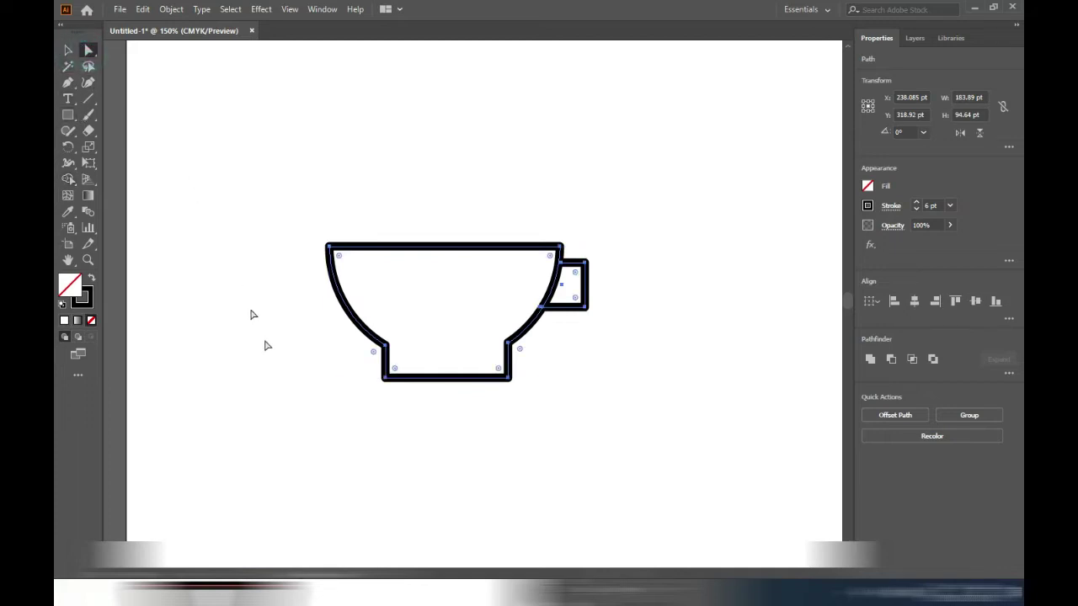
pyautogui.click(337, 405)
pyautogui.moveTo(361, 351); pyautogui.dragTo(543, 461)
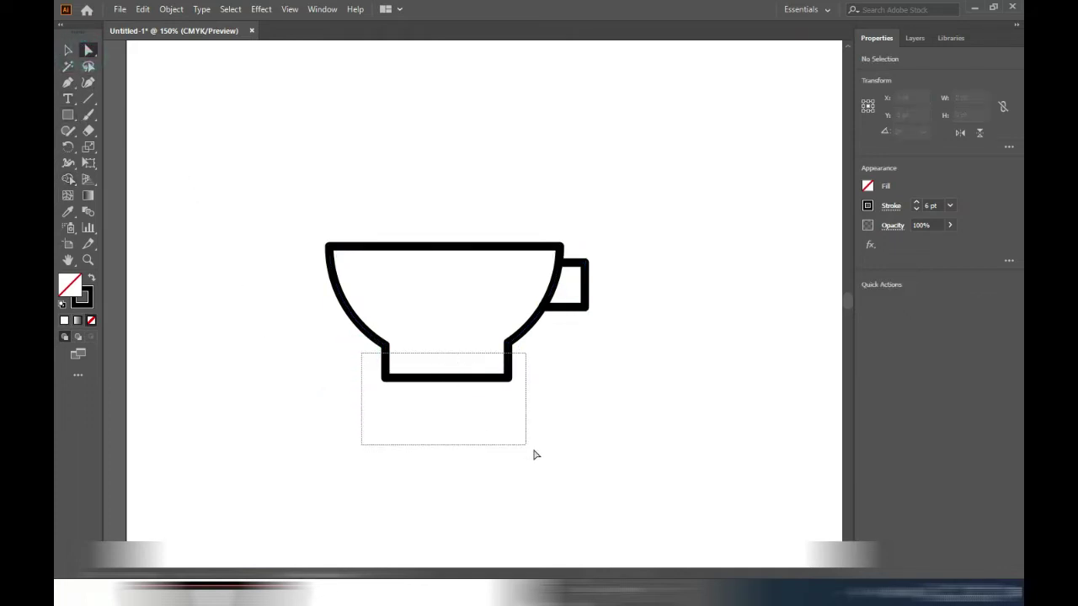
pyautogui.click(442, 378)
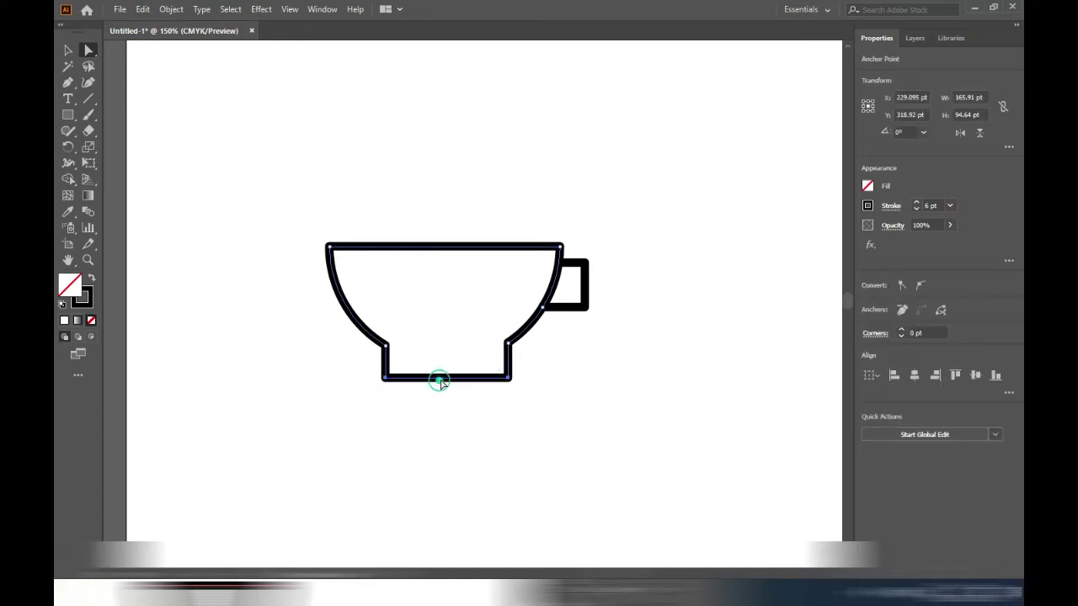
pyautogui.moveTo(441, 377); pyautogui.dragTo(445, 367)
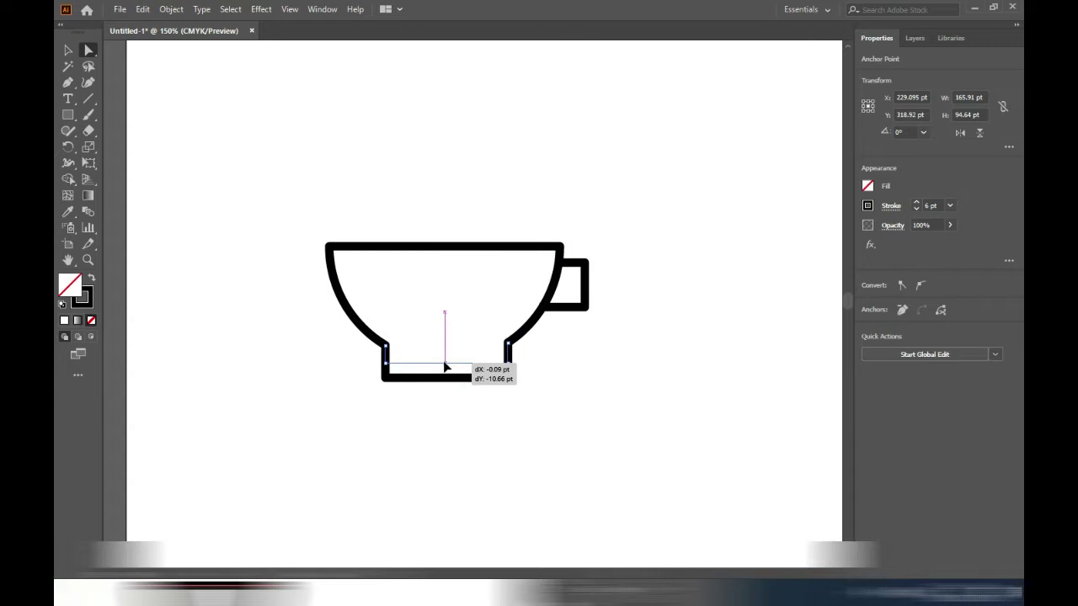
pyautogui.moveTo(446, 367); pyautogui.dragTo(445, 366)
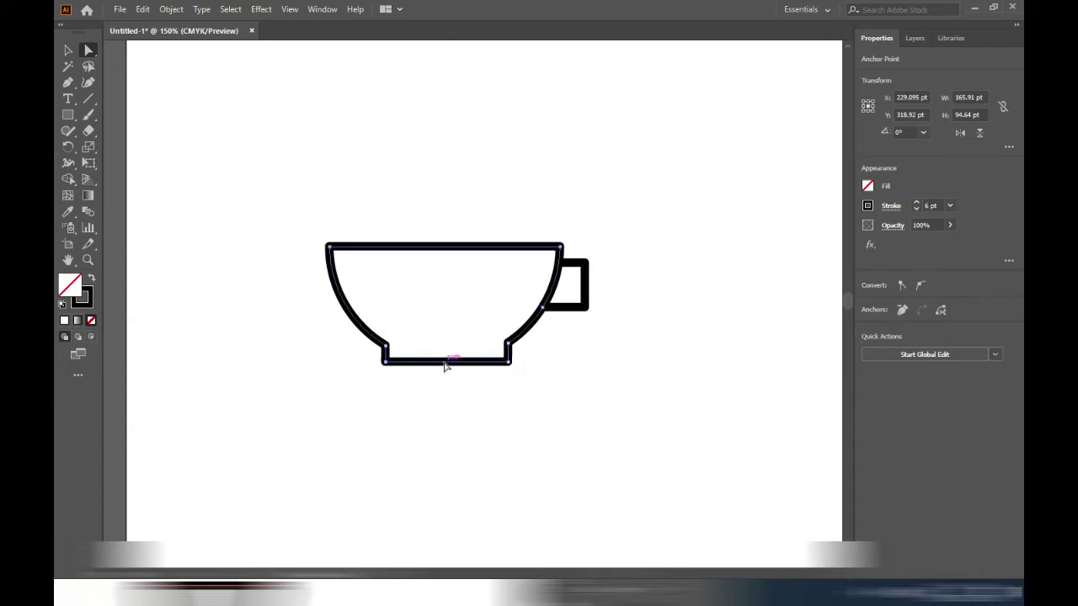
pyautogui.click(443, 413)
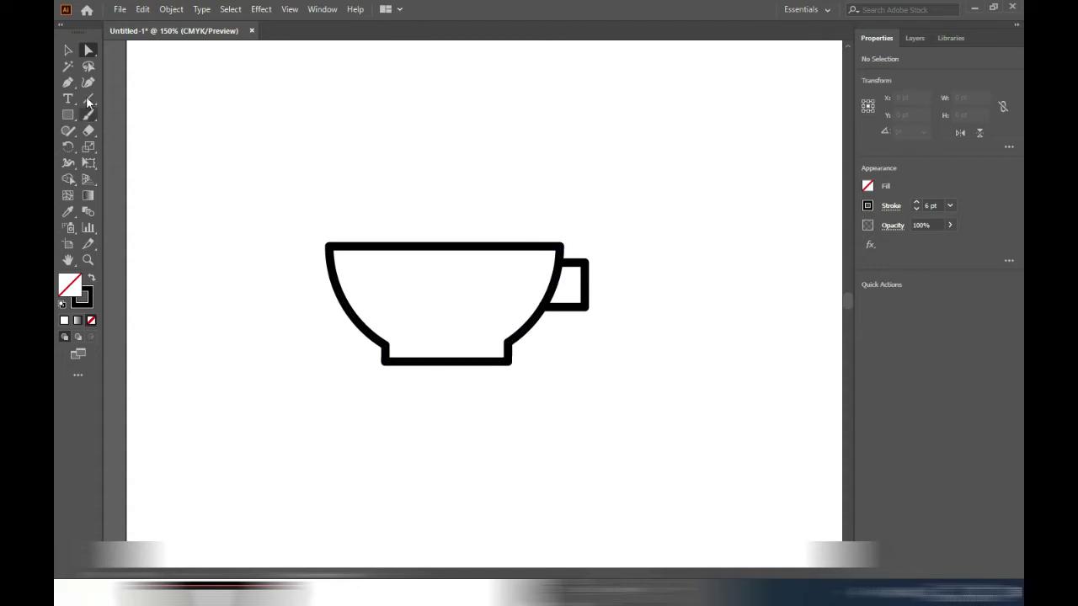
pyautogui.click(70, 52)
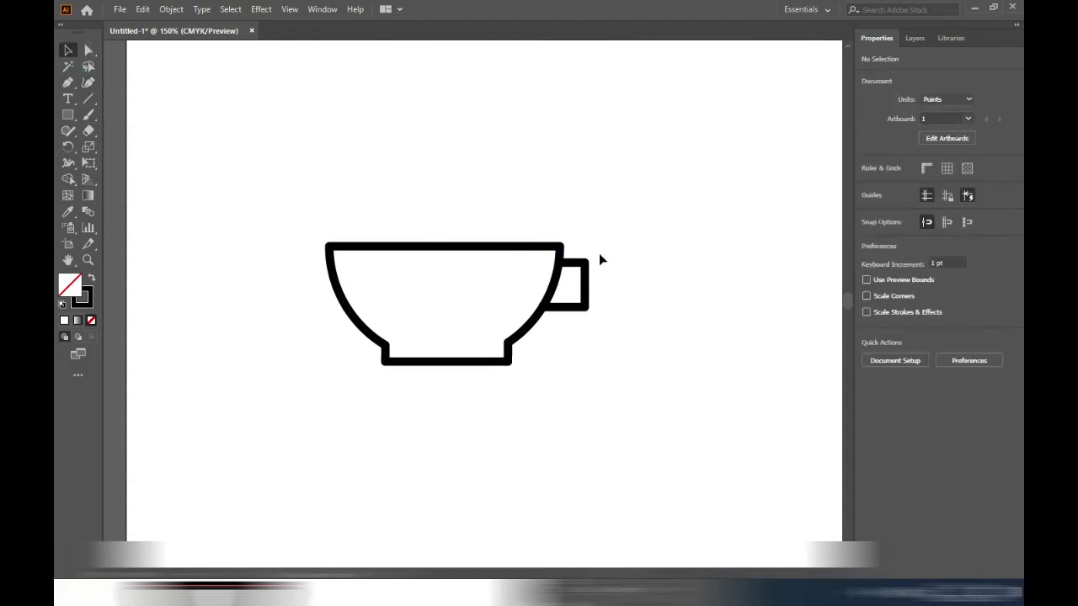
# - Draw a 257.939 × 84.945 pt rectangle around the cup and handle, then undo a slanted top-edge edit
pyautogui.click(575, 313)
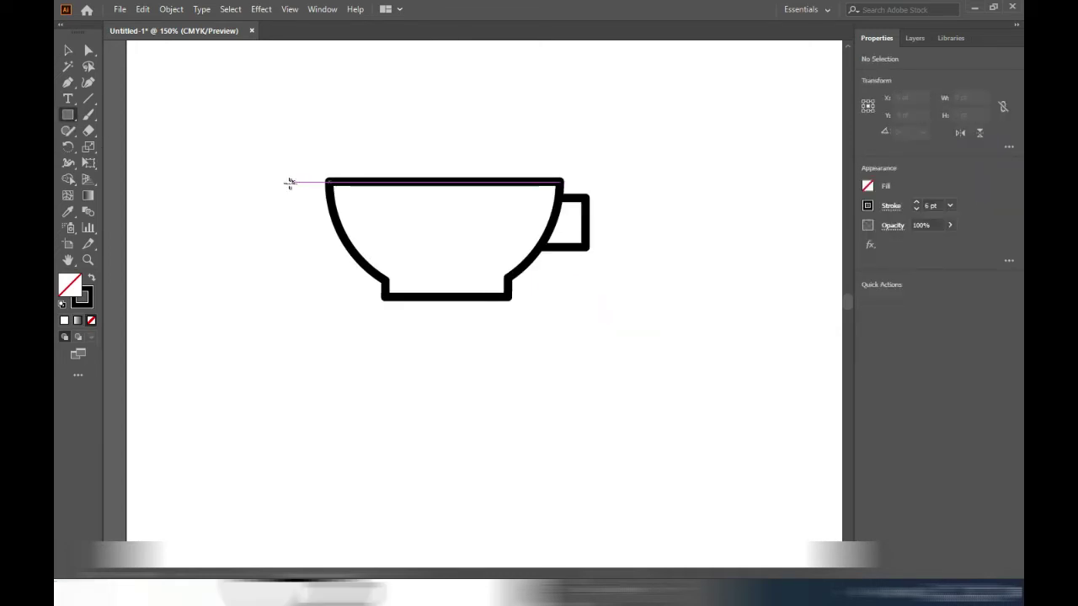
pyautogui.moveTo(279, 179)
pyautogui.mouseDown()
pyautogui.moveTo(621, 314)
pyautogui.moveTo(637, 299)
pyautogui.mouseUp()
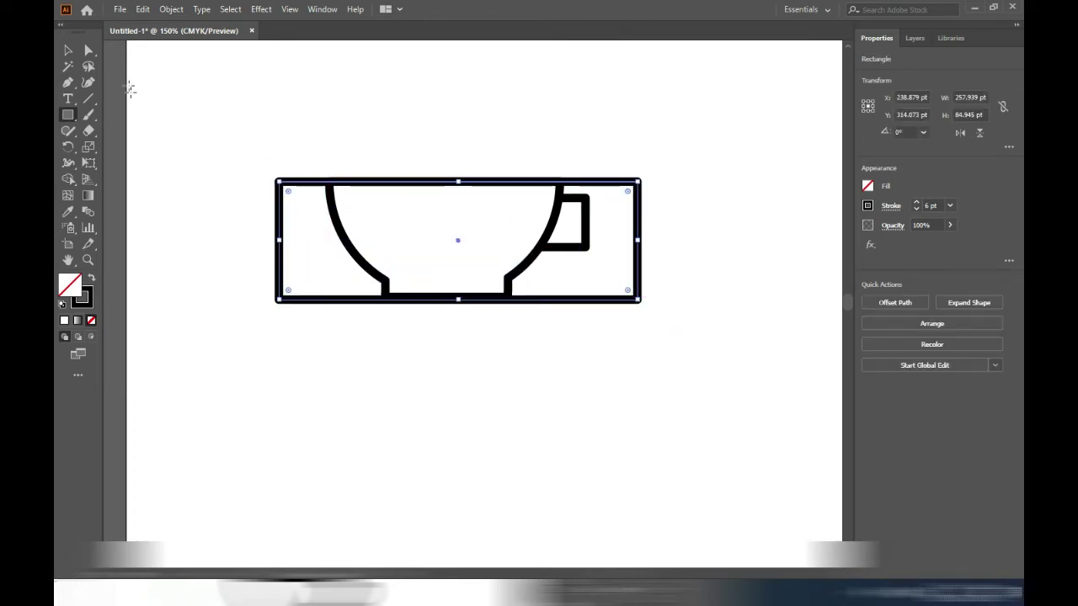
pyautogui.click(89, 53)
pyautogui.moveTo(313, 180); pyautogui.dragTo(318, 315)
pyautogui.moveTo(305, 180); pyautogui.dragTo(293, 360)
pyautogui.hotkey('ctrl', 'z')
# - Try lowering the rectangle's top edge again, then undo it and deselect
pyautogui.click(291, 355)
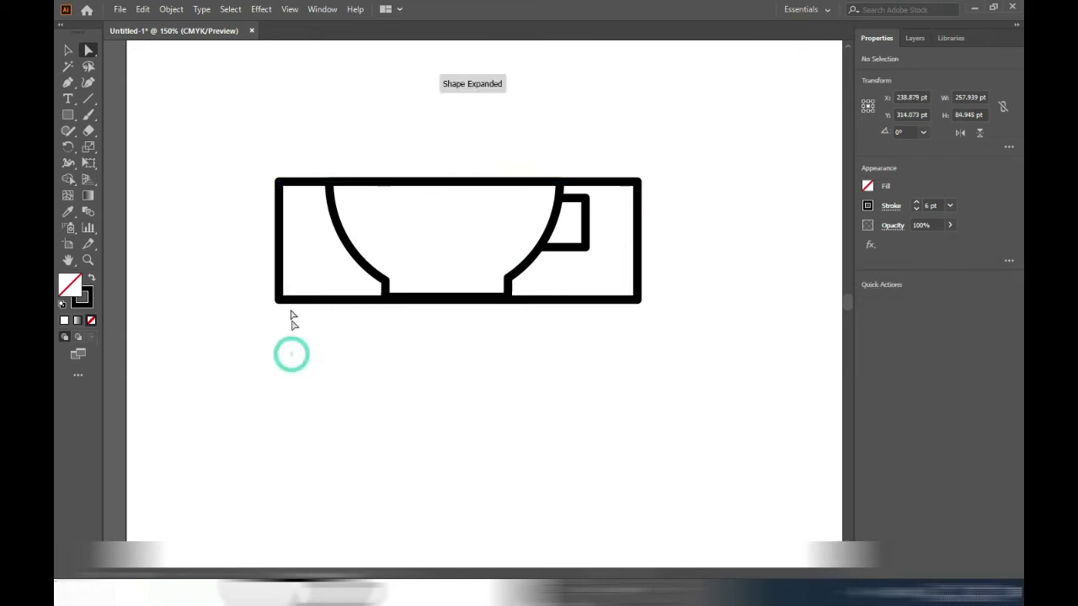
pyautogui.moveTo(305, 185); pyautogui.dragTo(296, 278)
pyautogui.hotkey('ctrl', 'z')
pyautogui.click(200, 178)
pyautogui.click(69, 50)
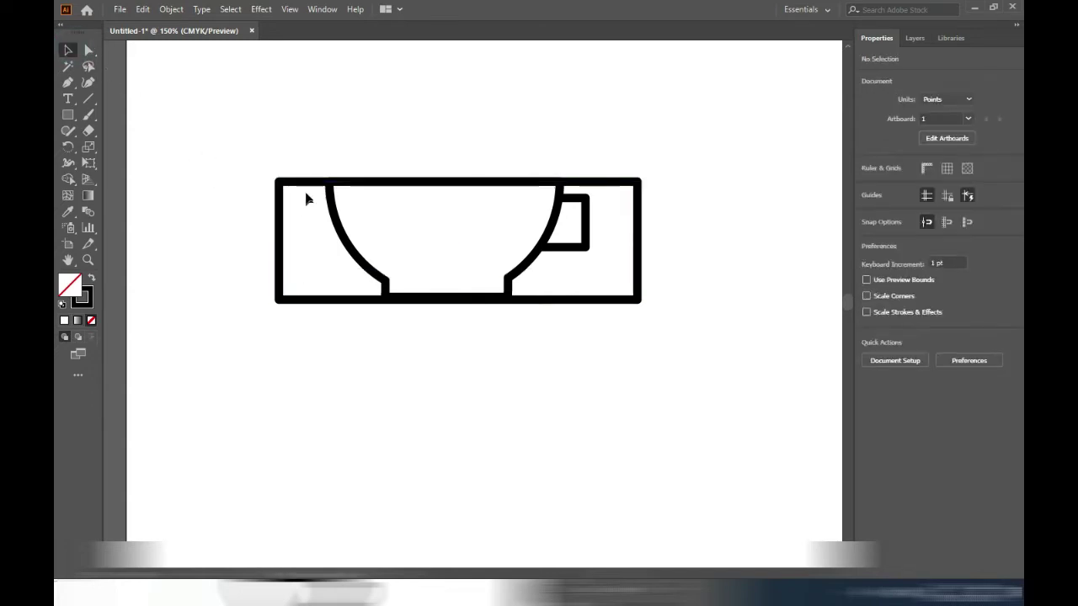
# - Move the rectangle below the cup, fully round its left corners, and drag a copy of the arc right
pyautogui.moveTo(301, 185)
pyautogui.mouseDown()
pyautogui.moveTo(301, 286)
pyautogui.moveTo(284, 357)
pyautogui.mouseUp()
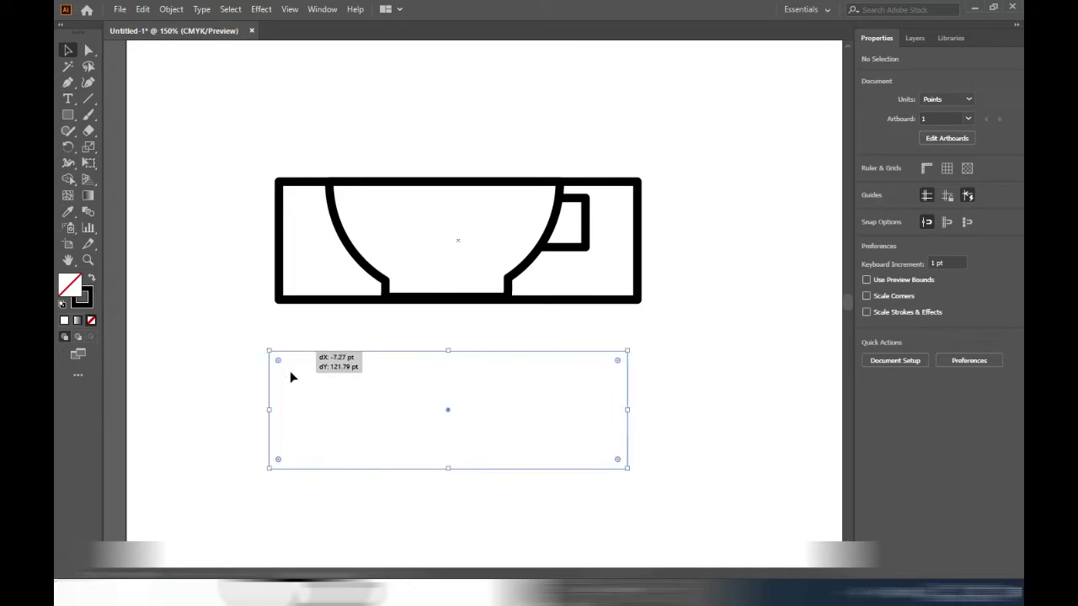
pyautogui.click(248, 325)
pyautogui.click(88, 50)
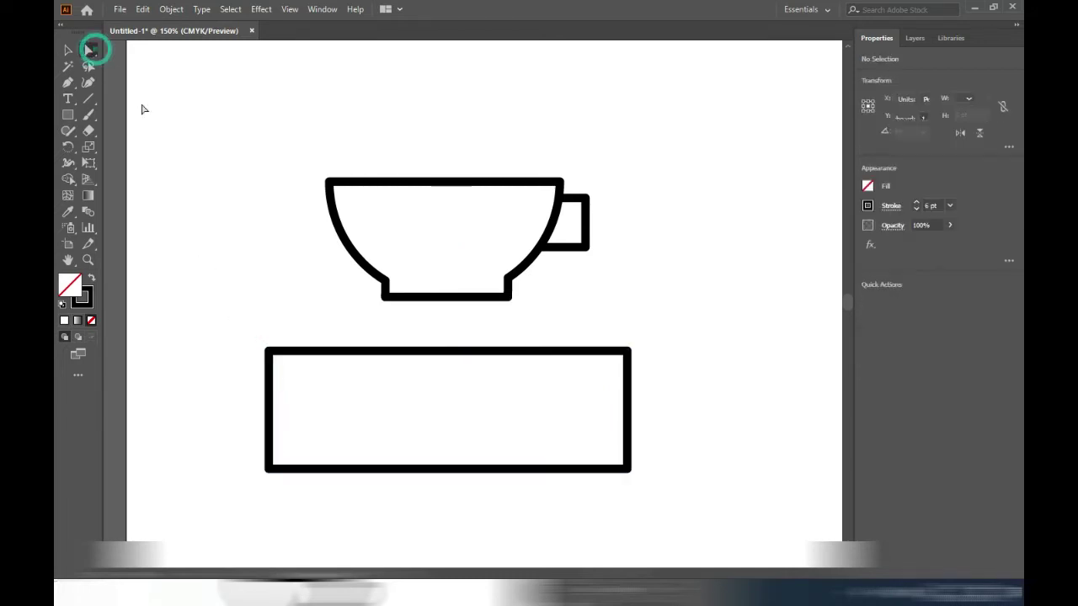
pyautogui.click(235, 328)
pyautogui.moveTo(284, 388); pyautogui.dragTo(337, 511)
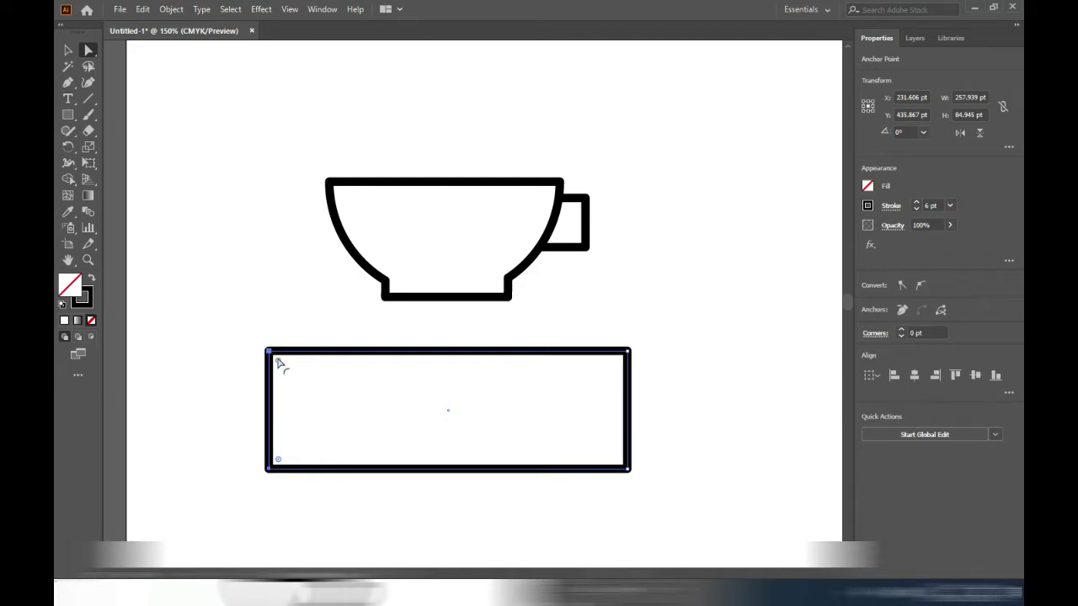
pyautogui.moveTo(279, 362); pyautogui.dragTo(401, 425)
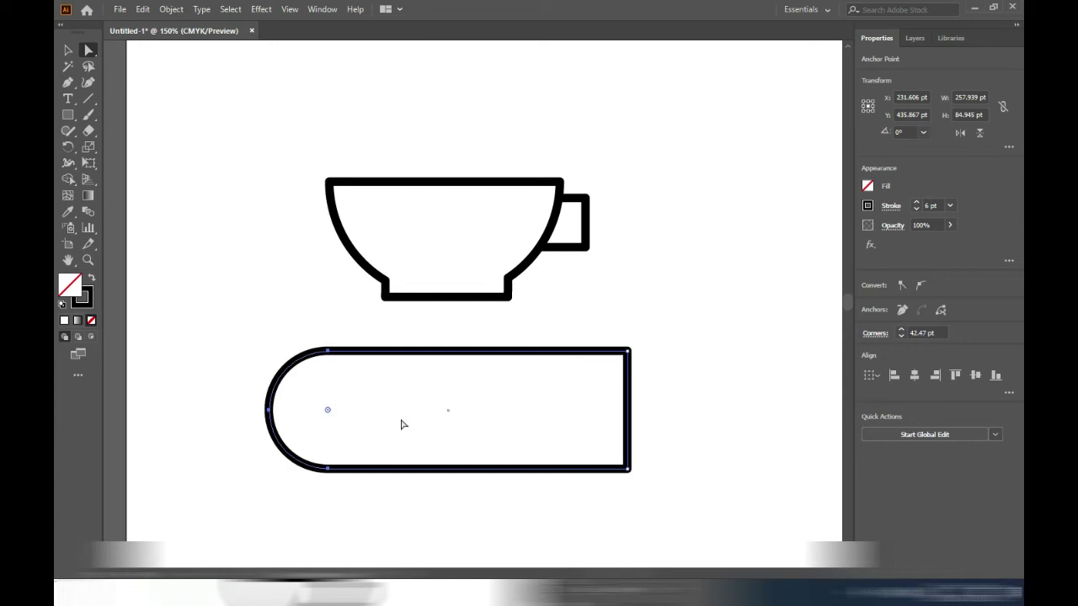
pyautogui.moveTo(403, 359)
pyautogui.mouseDown()
pyautogui.moveTo(610, 367)
pyautogui.moveTo(662, 357)
pyautogui.mouseUp()
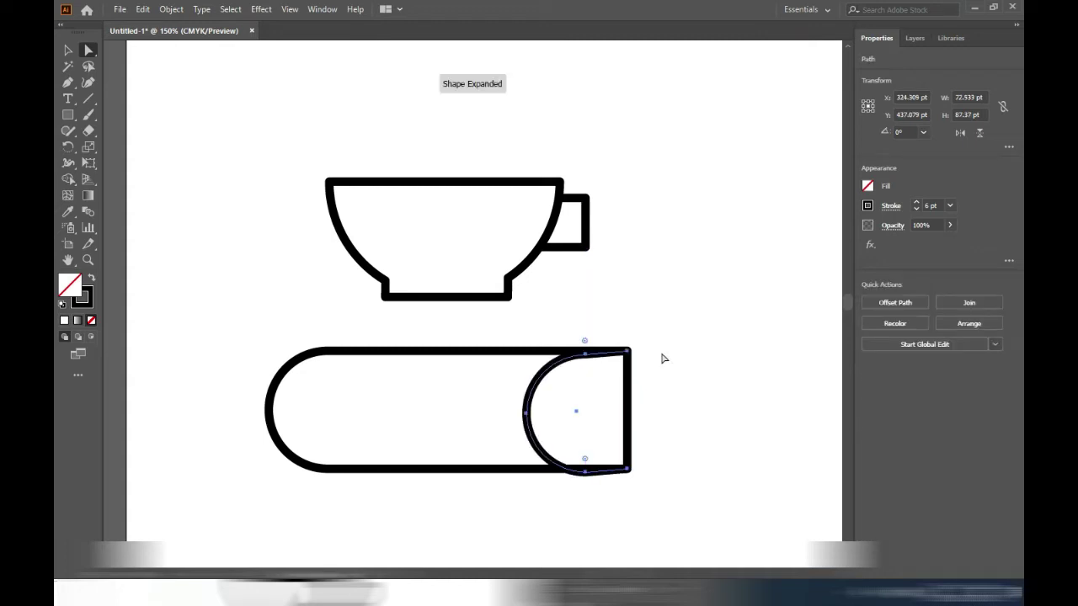
# - Undo the arc copy and duplicate the rounded bar offset to the right to form the book
pyautogui.hotkey('ctrl', 'z')
pyautogui.click(253, 289)
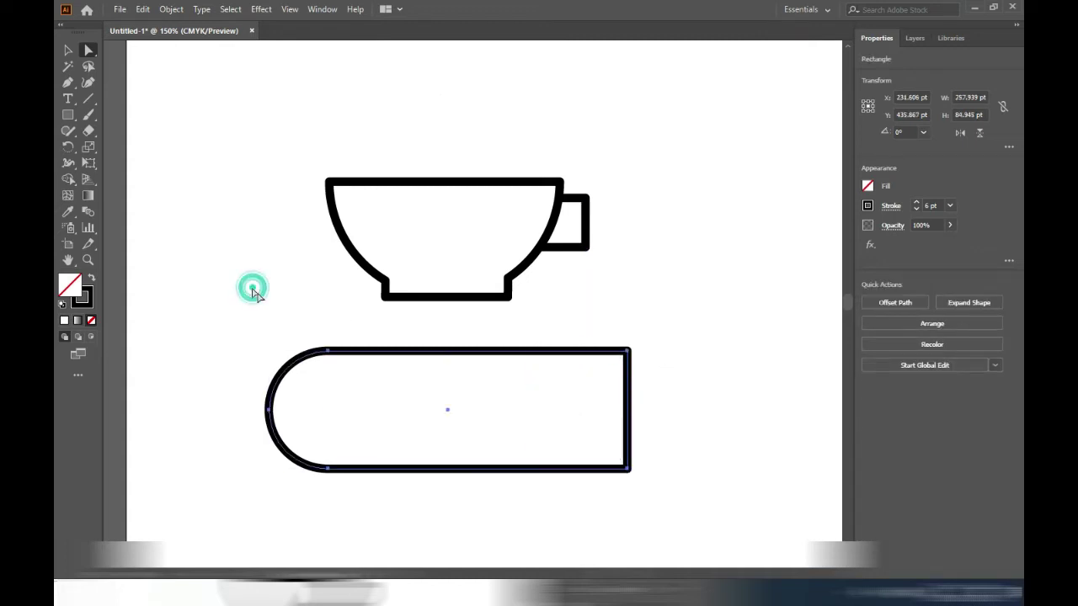
pyautogui.click(359, 353)
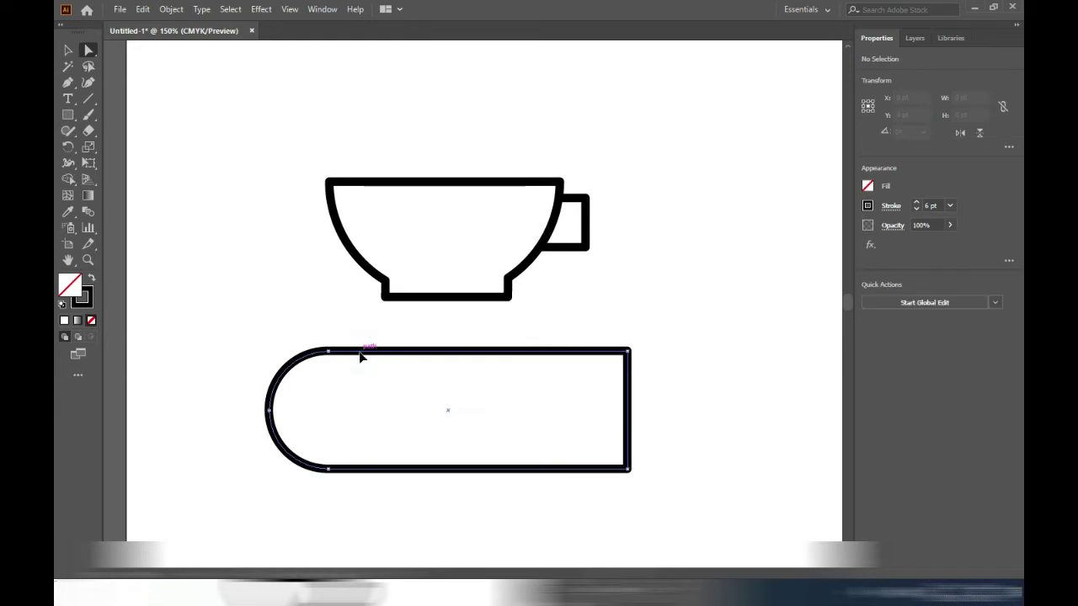
pyautogui.click(67, 53)
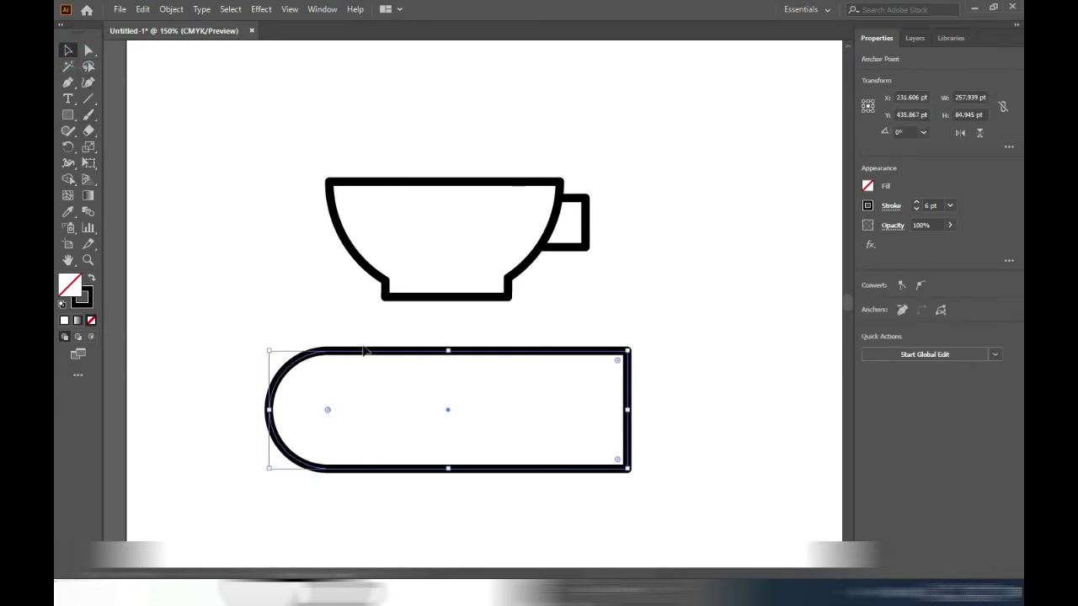
pyautogui.moveTo(363, 354); pyautogui.dragTo(660, 369)
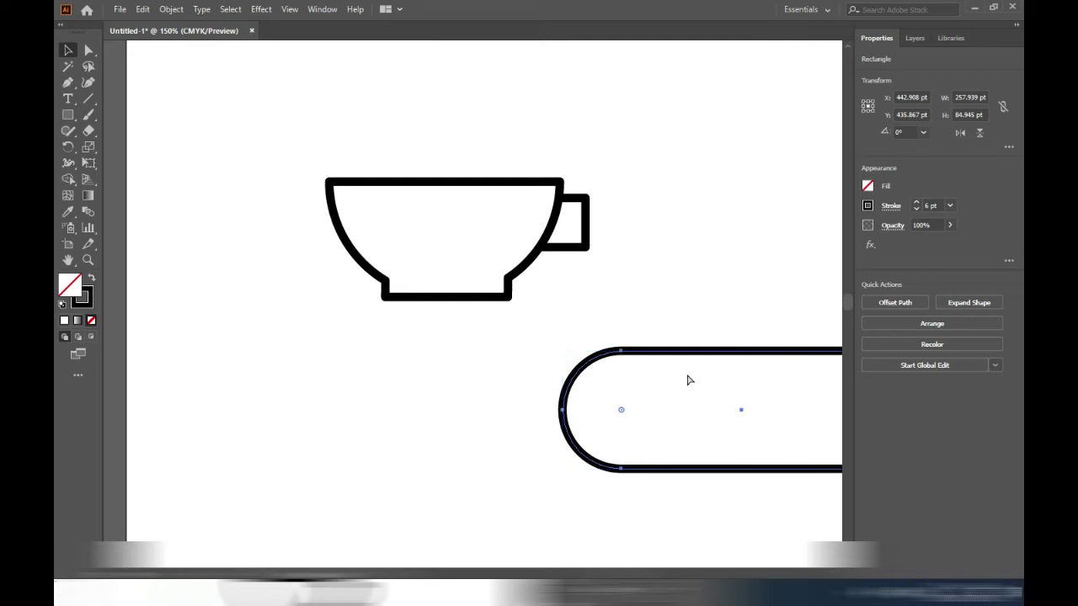
pyautogui.hotkey('ctrl', 'z')
pyautogui.moveTo(527, 351); pyautogui.dragTo(770, 354)
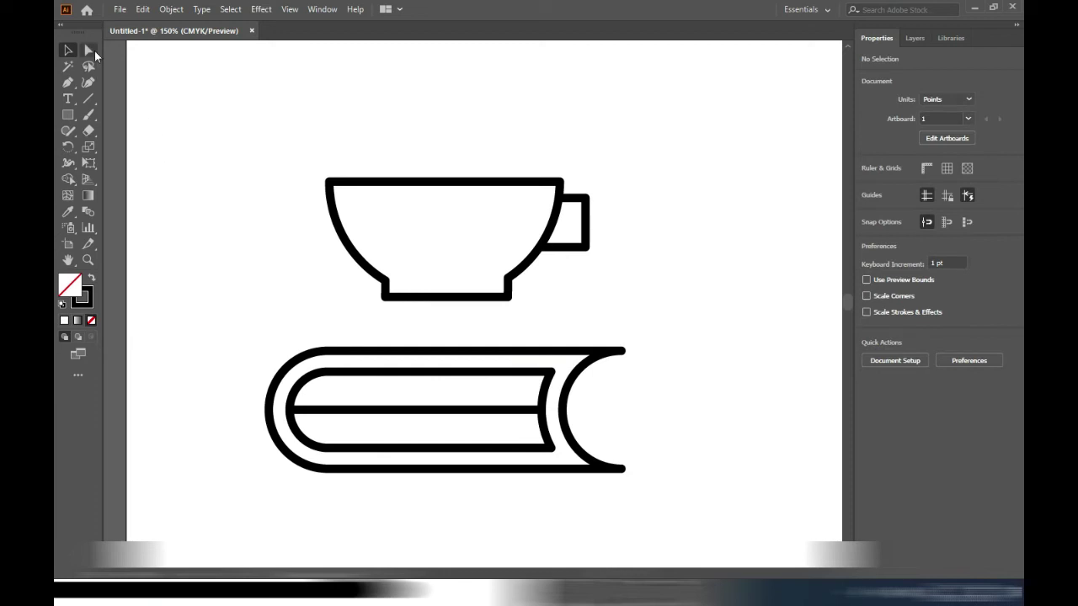
# - Select the inner page path and delete its right curve and middle line
pyautogui.click(89, 50)
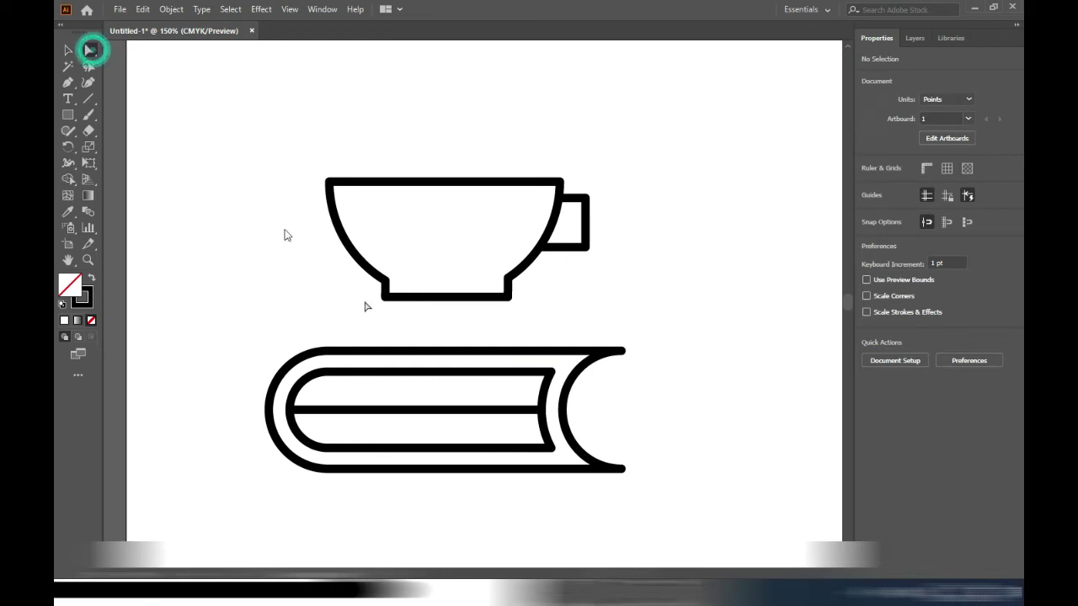
pyautogui.click(552, 394)
pyautogui.moveTo(549, 419)
pyautogui.mouseDown()
pyautogui.moveTo(539, 445)
pyautogui.moveTo(541, 427)
pyautogui.mouseUp()
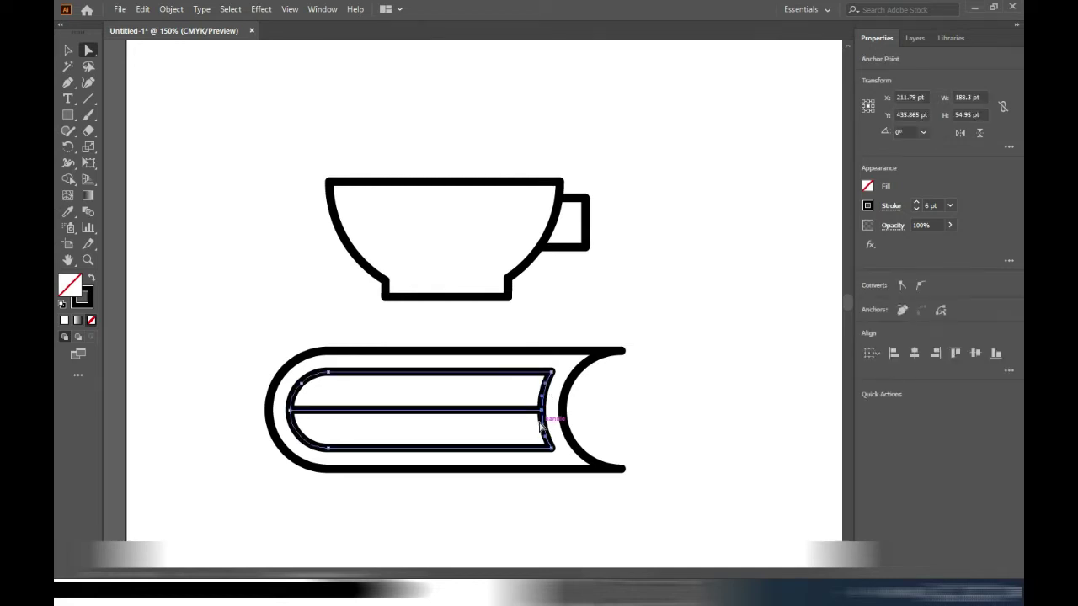
pyautogui.click(506, 397)
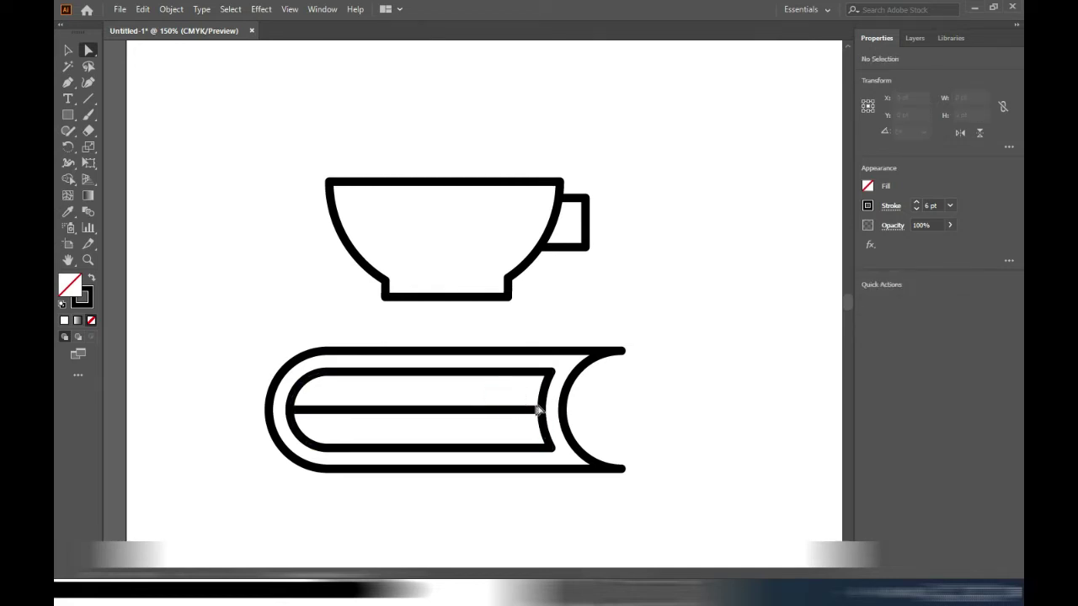
pyautogui.click(543, 411)
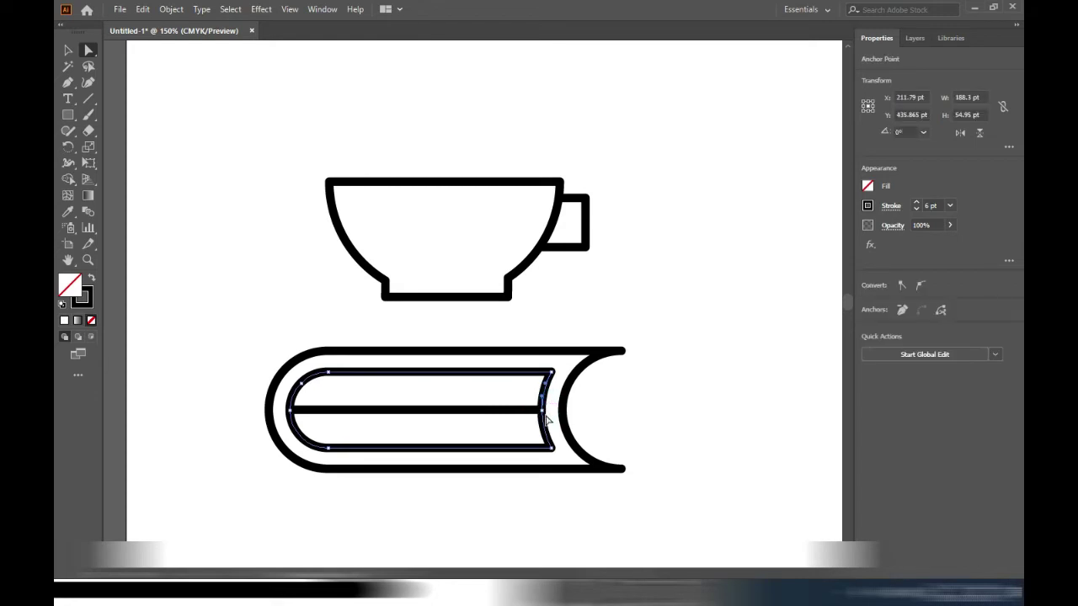
pyautogui.press('Delete')
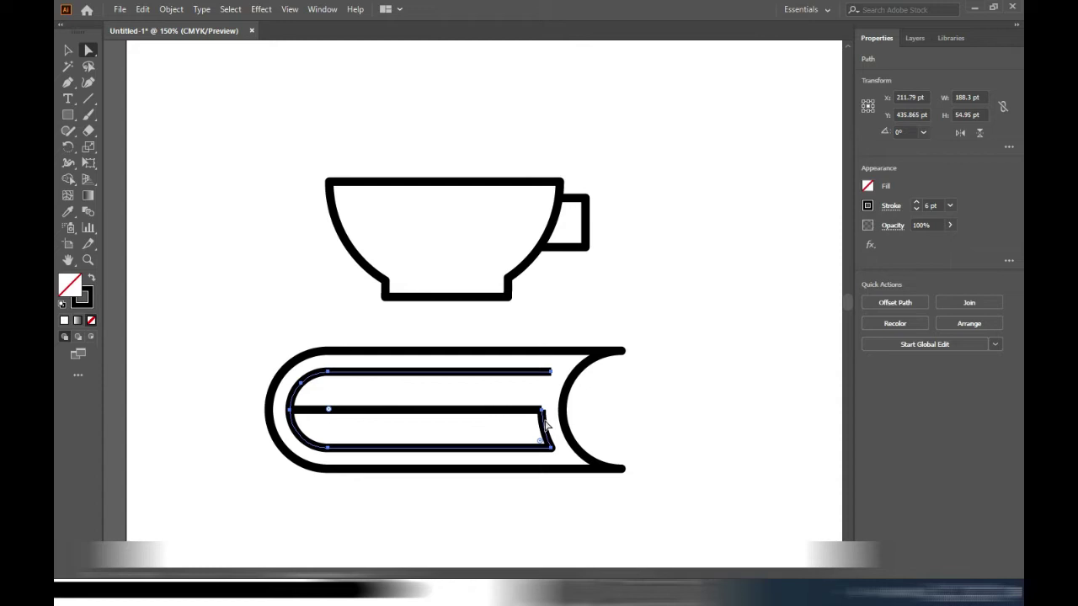
pyautogui.press('Delete')
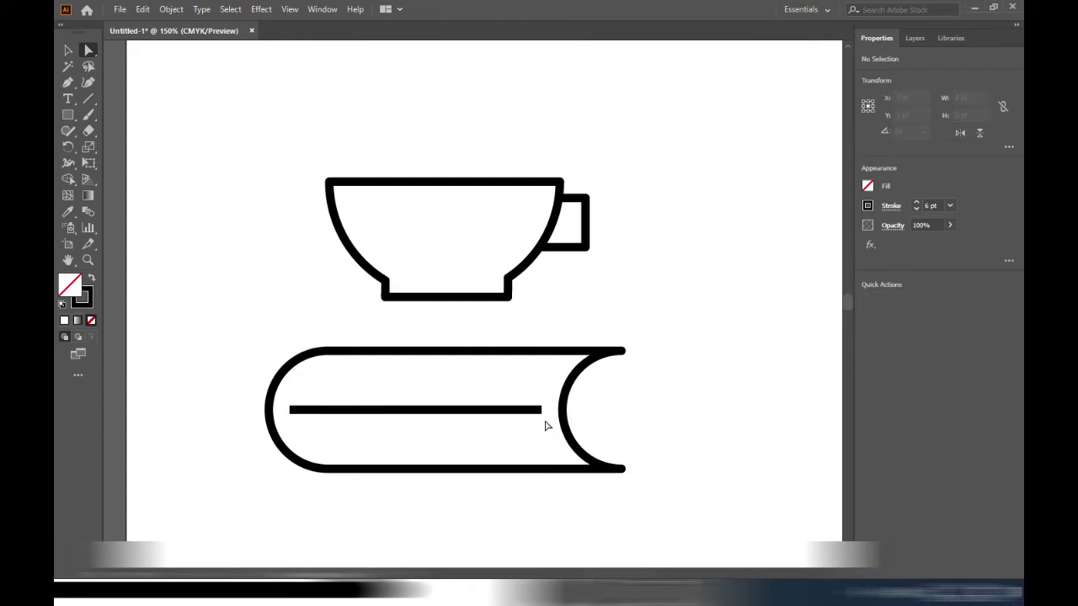
# - Restore the inner path, then delete only its curved right segment to leave an open U
pyautogui.hotkey('ctrl', 'z')
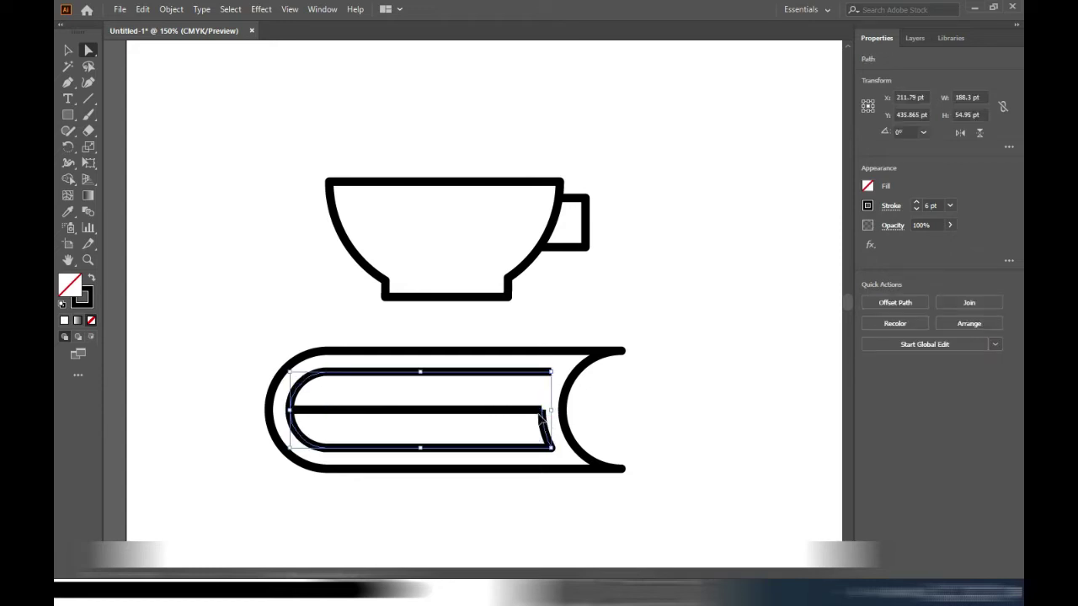
pyautogui.hotkey('ctrl', 'z')
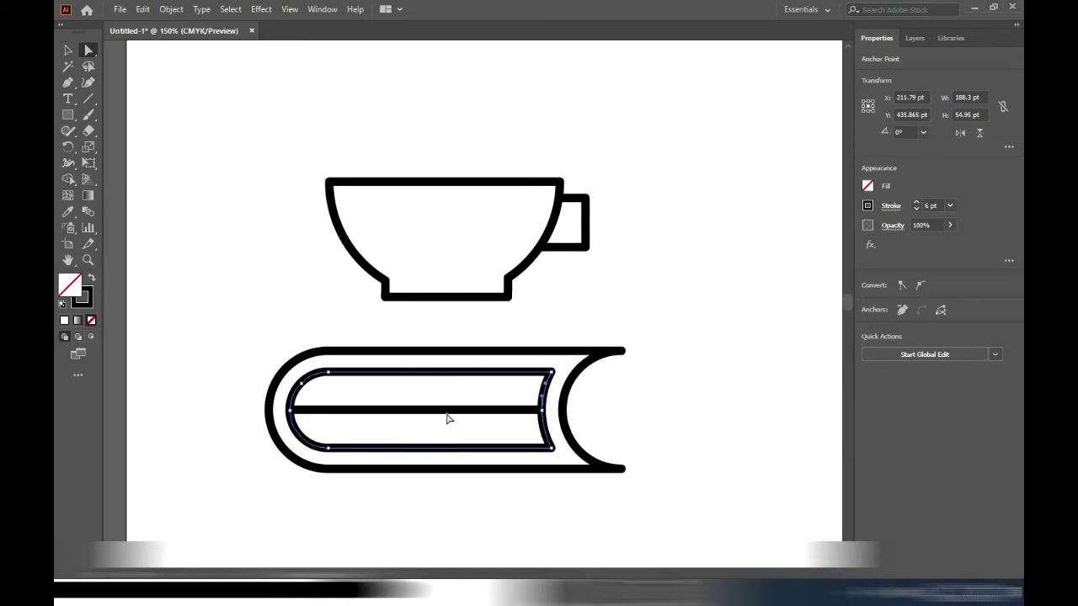
pyautogui.hotkey('ctrl', 'z')
pyautogui.click(508, 413)
pyautogui.moveTo(529, 395); pyautogui.dragTo(552, 431)
pyautogui.press('Delete')
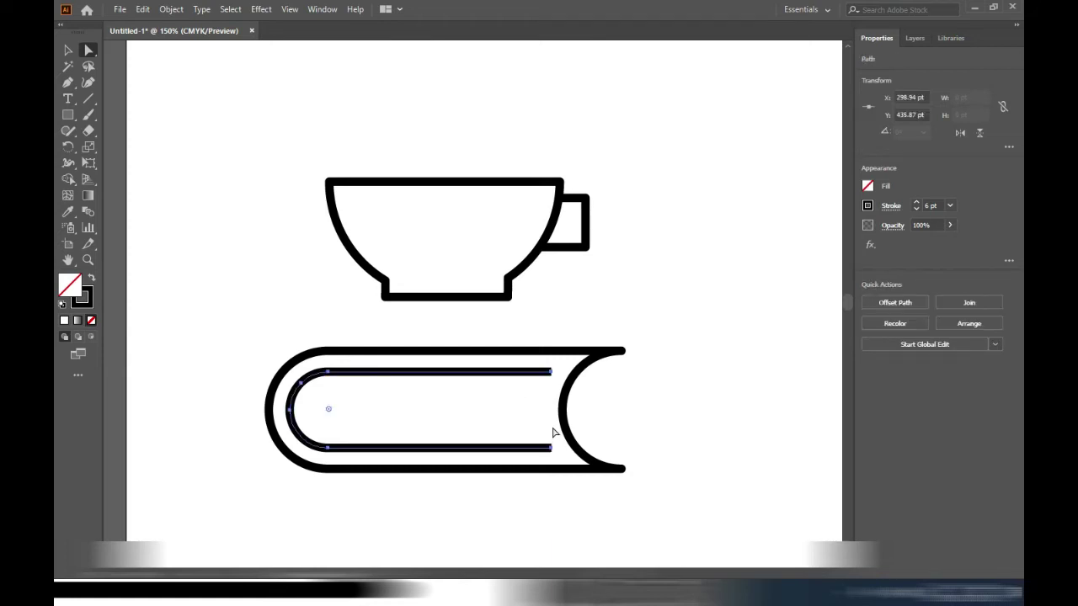
# - Draw a horizontal middle page line across the book and select the page lines' right ends
pyautogui.click(88, 98)
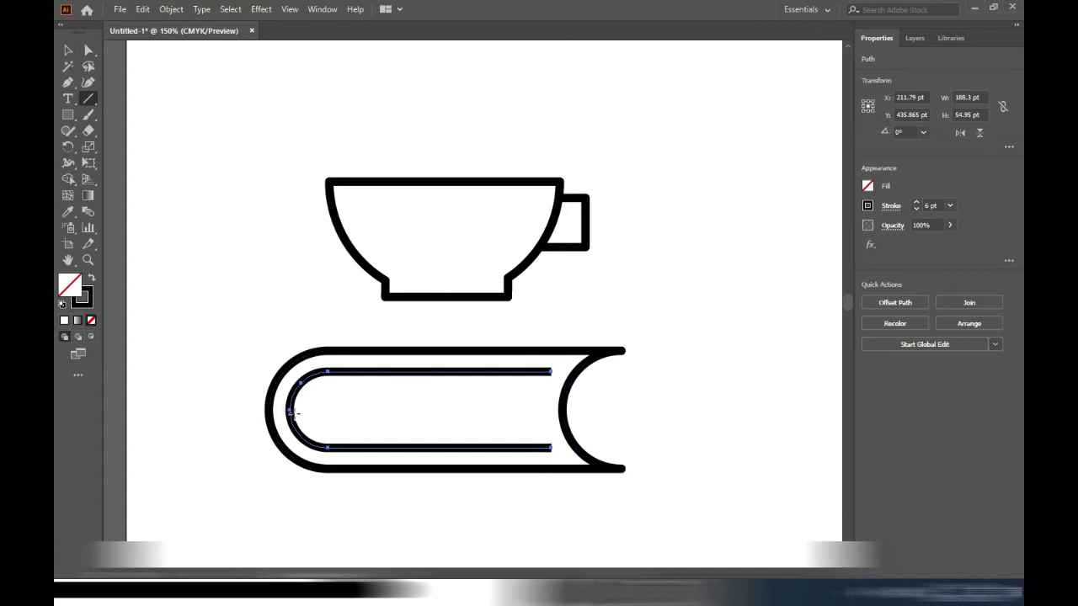
pyautogui.click(291, 410)
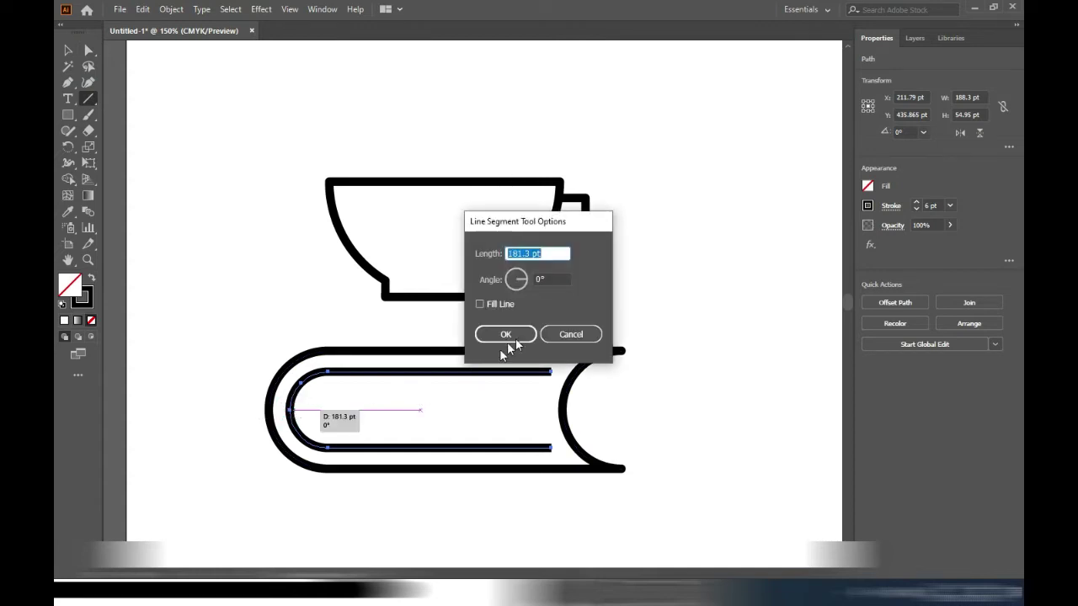
pyautogui.click(565, 334)
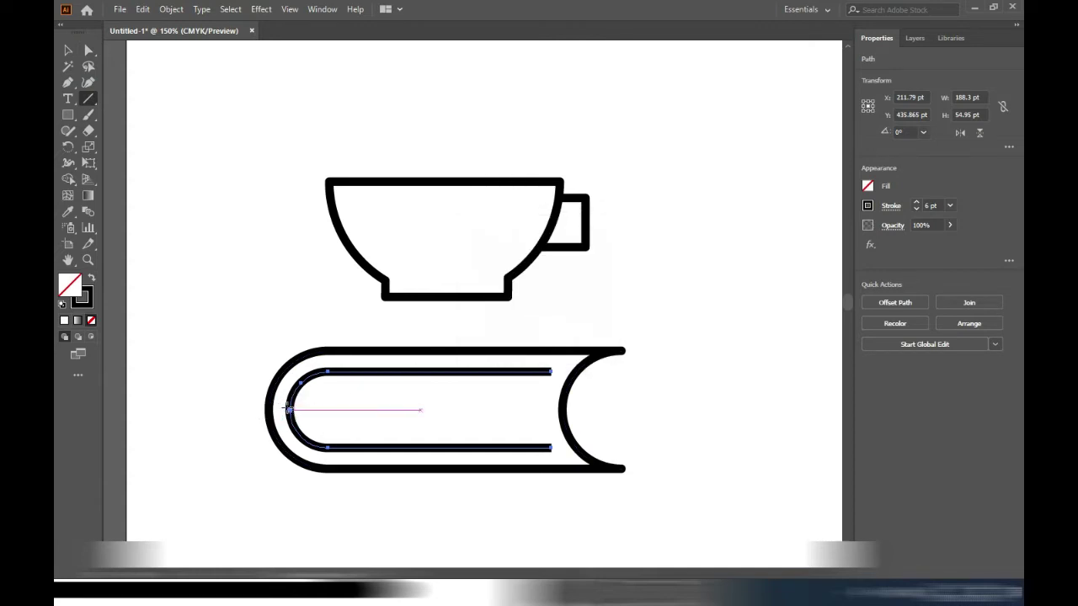
pyautogui.moveTo(290, 410); pyautogui.dragTo(549, 412)
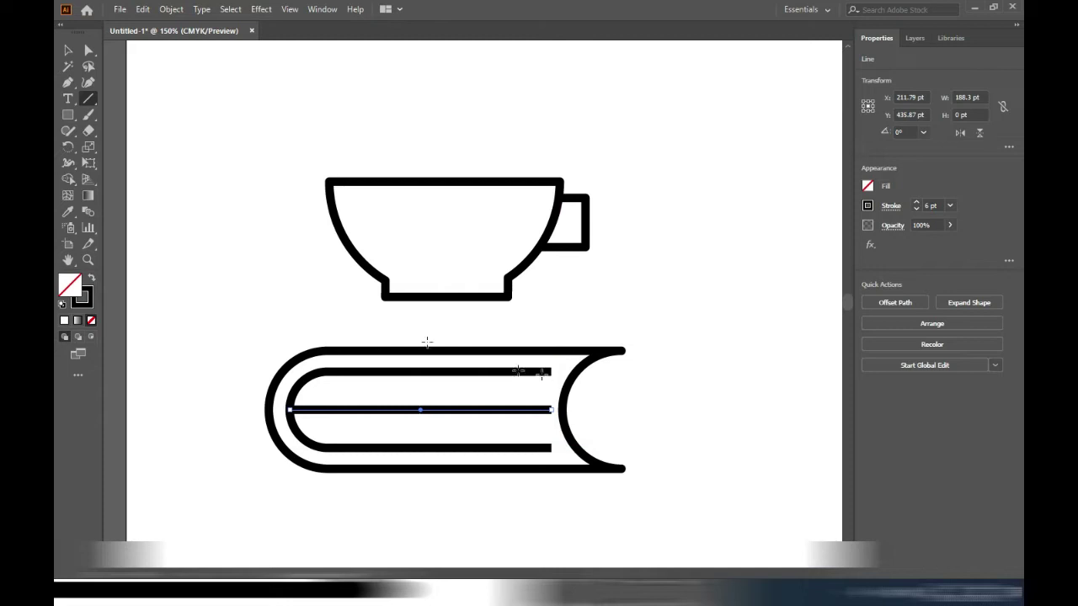
pyautogui.click(88, 49)
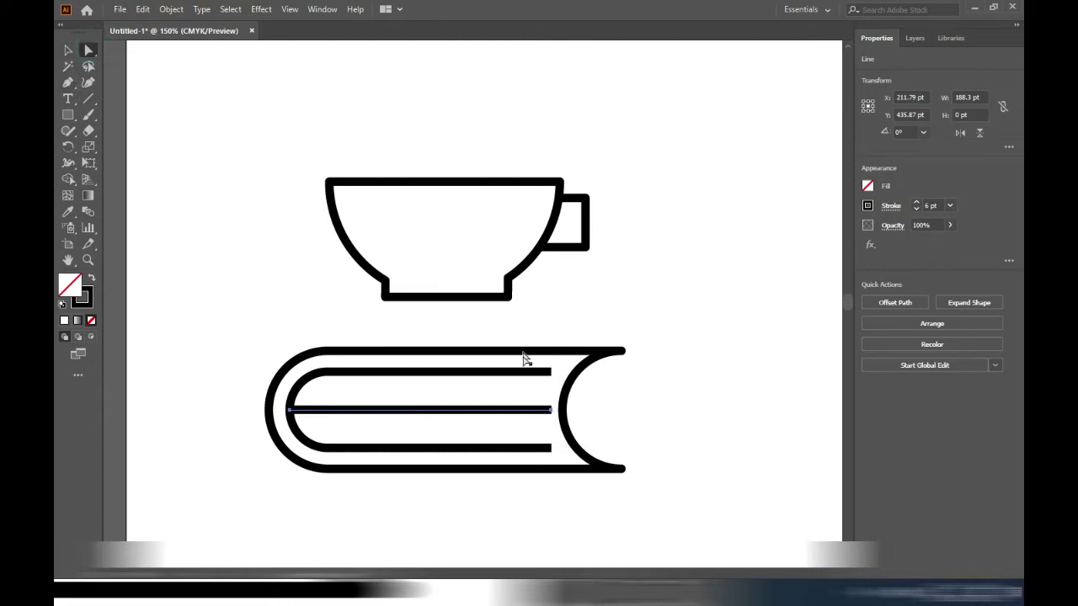
pyautogui.moveTo(554, 362); pyautogui.dragTo(543, 467)
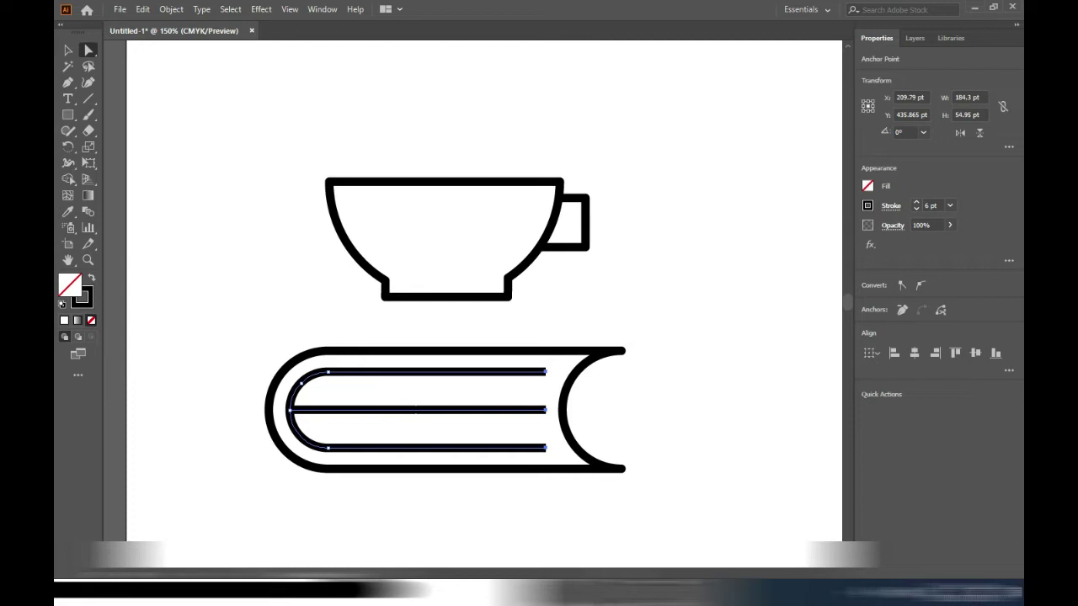
pyautogui.click(177, 209)
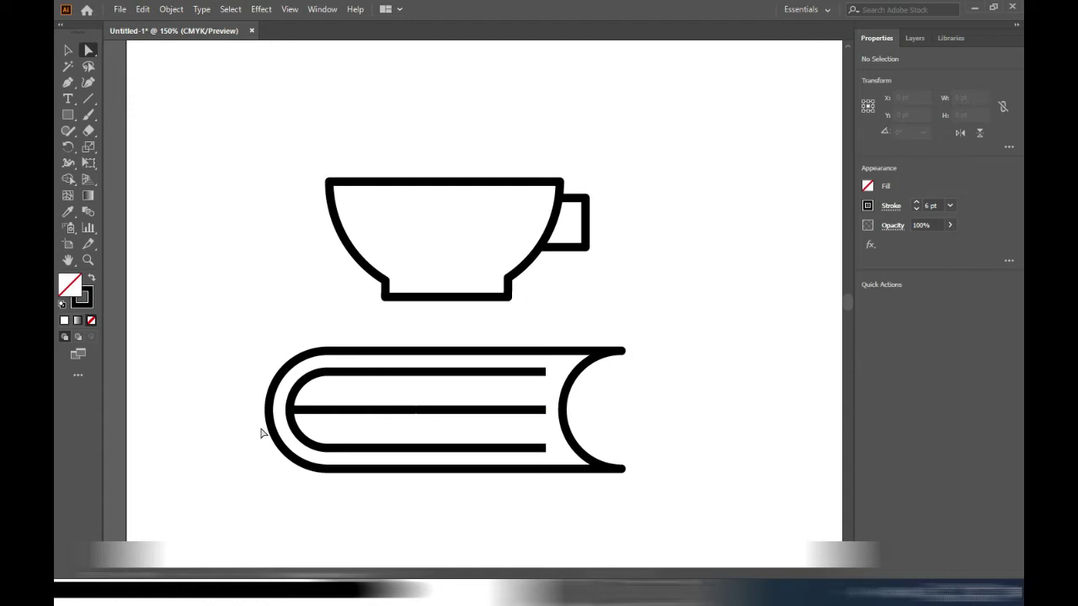
# - Group the inner U-shaped page path with the middle line, then undo a trial resize
pyautogui.click(354, 373)
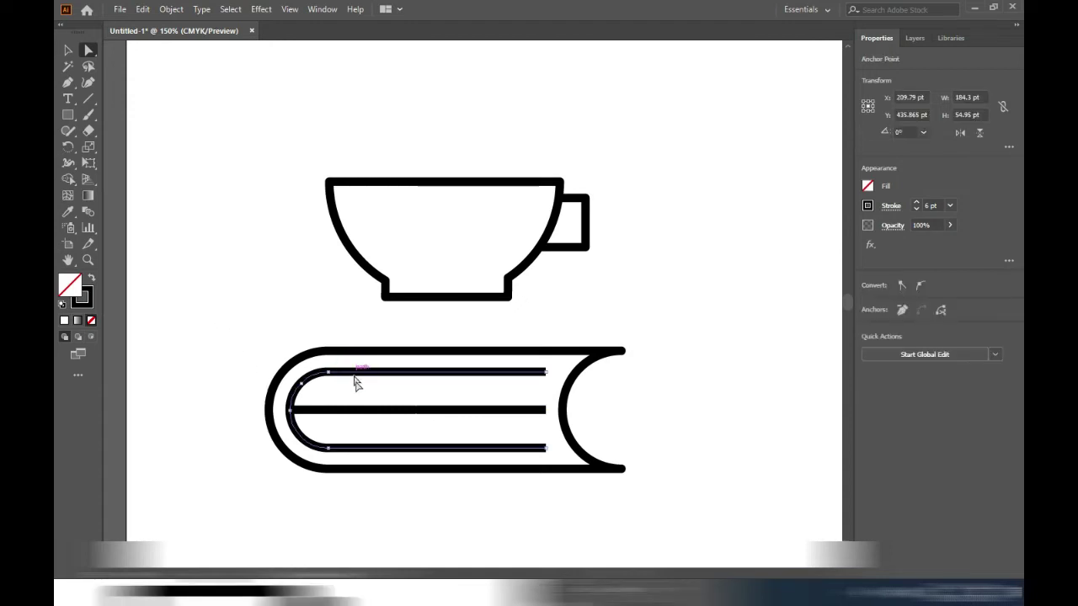
pyautogui.keyDown('shift'); pyautogui.click(364, 411); pyautogui.keyUp('shift')
pyautogui.rightClick(366, 411)
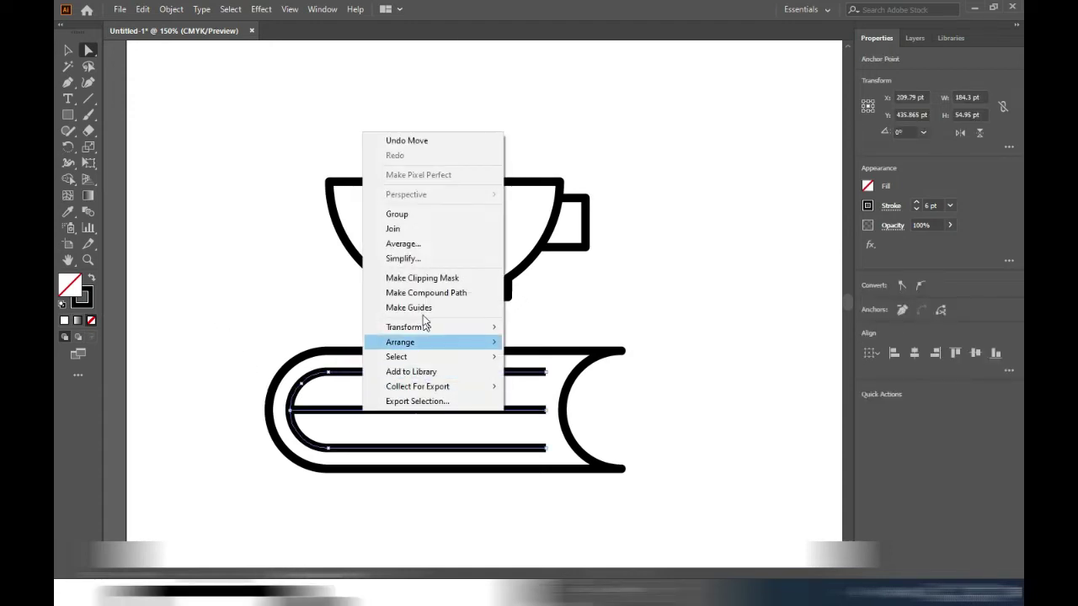
pyautogui.click(404, 214)
pyautogui.click(286, 307)
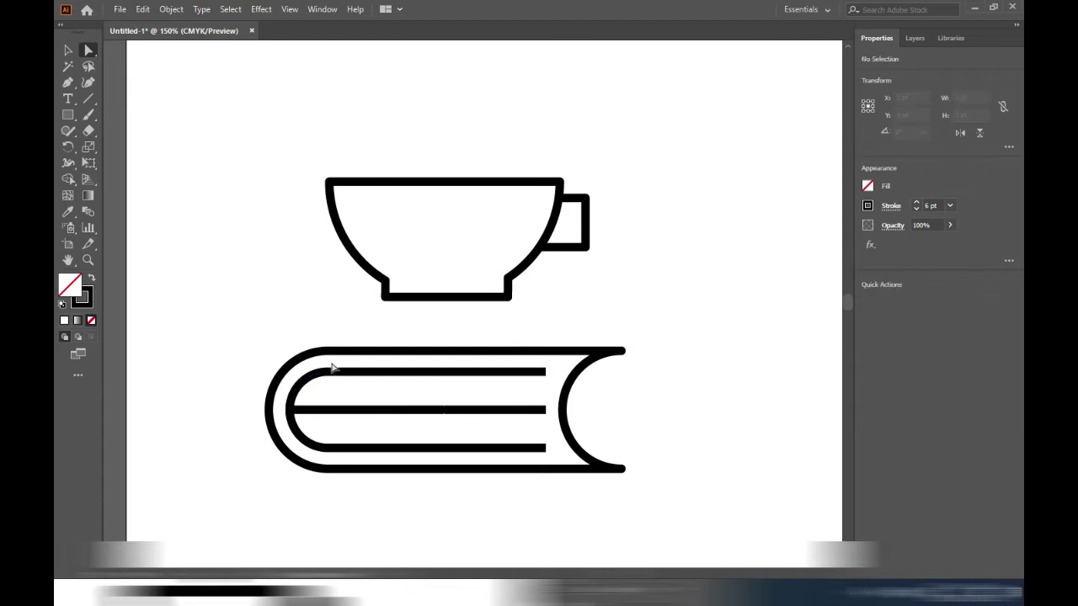
pyautogui.click(308, 354)
pyautogui.click(68, 50)
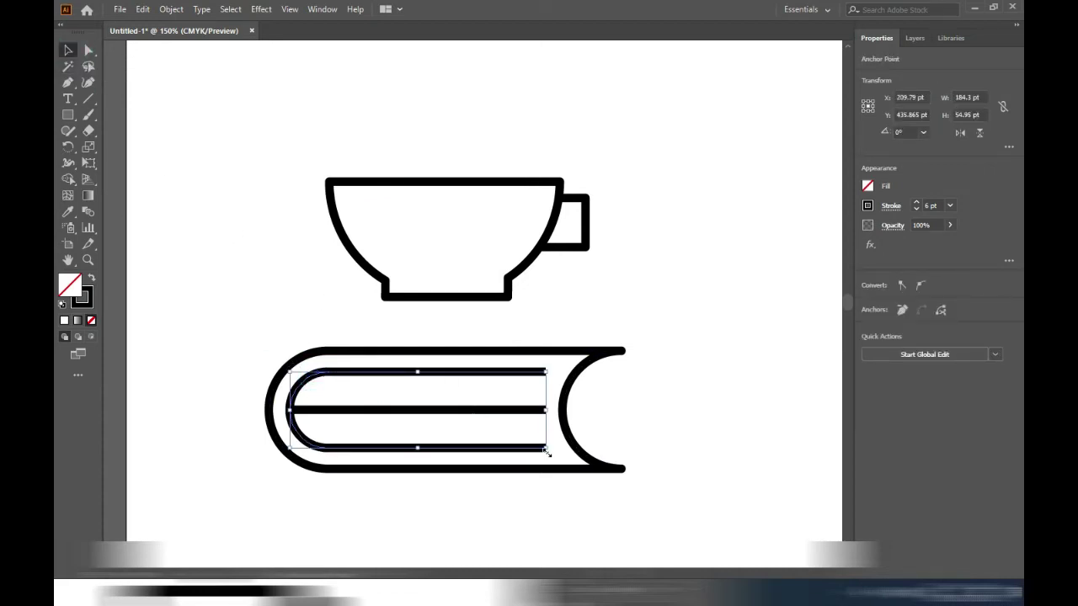
pyautogui.moveTo(545, 452); pyautogui.dragTo(510, 431)
pyautogui.hotkey('ctrl', 'z')
# - Reselect the inner page lines group and ungroup it
pyautogui.click(406, 416)
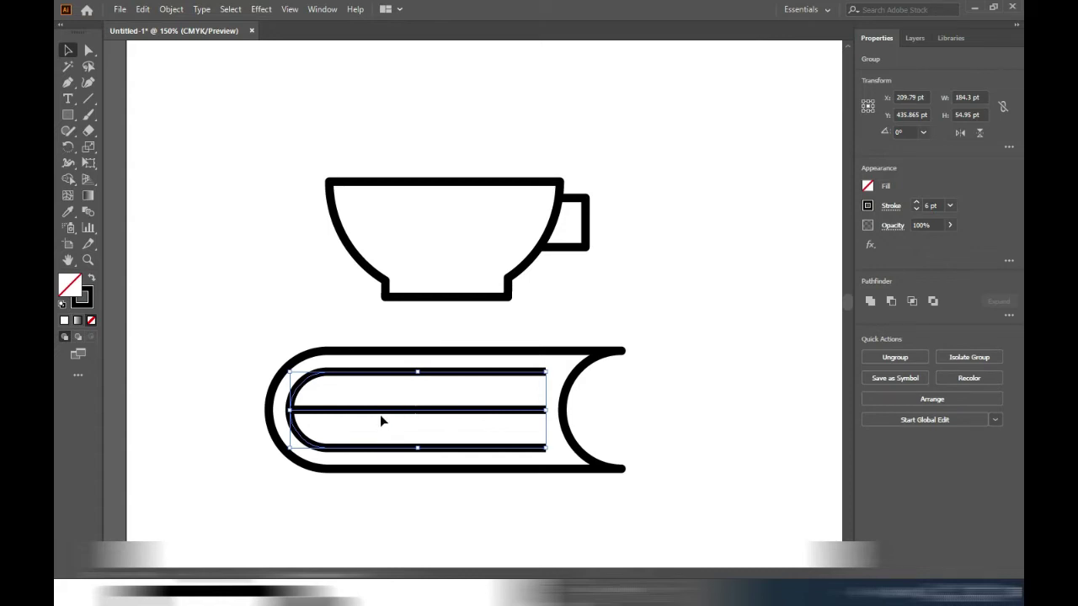
pyautogui.rightClick(412, 375)
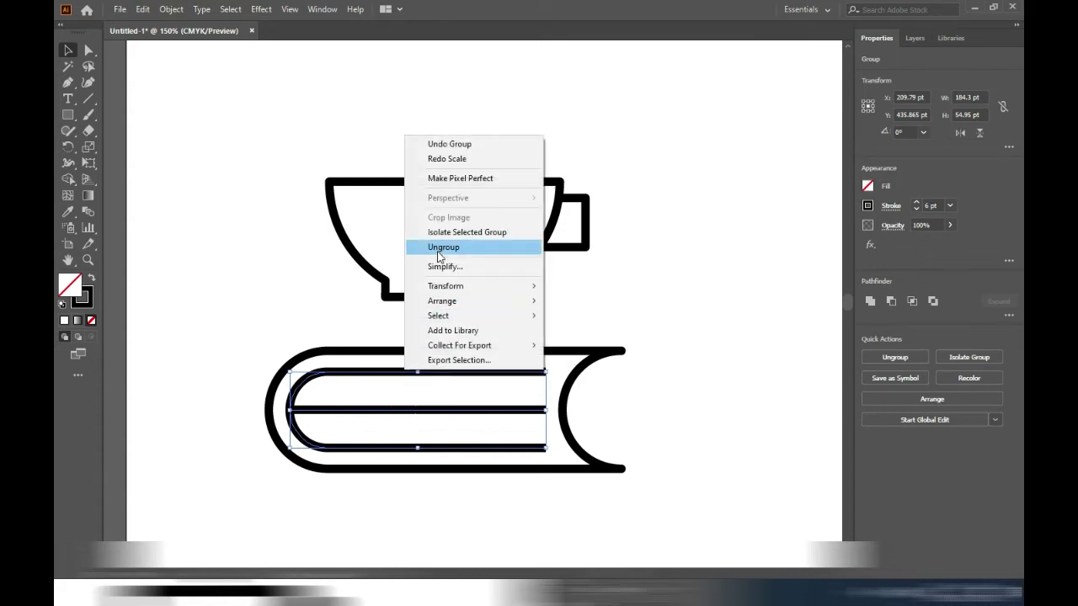
pyautogui.click(359, 400)
pyautogui.click(359, 404)
pyautogui.click(358, 411)
pyautogui.rightClick(360, 415)
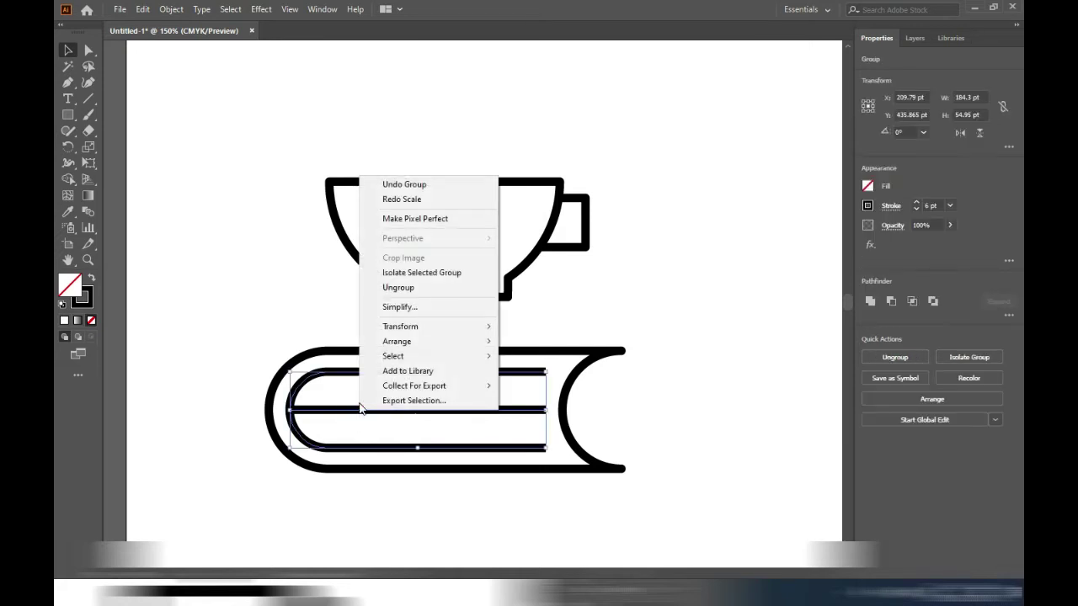
pyautogui.click(401, 287)
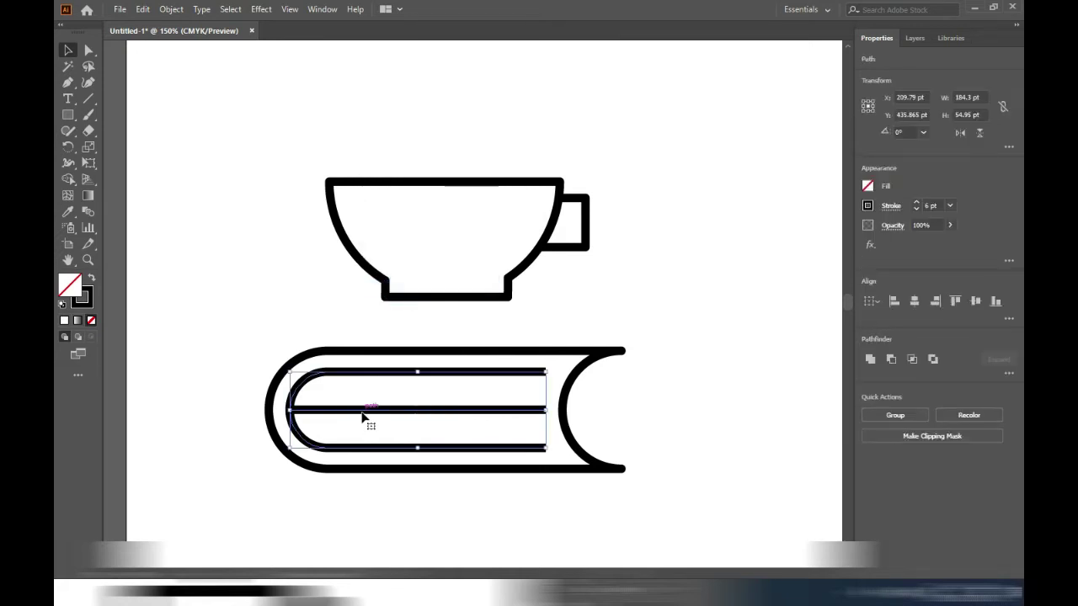
# - Make the middle page line its own group
pyautogui.doubleClick(390, 411)
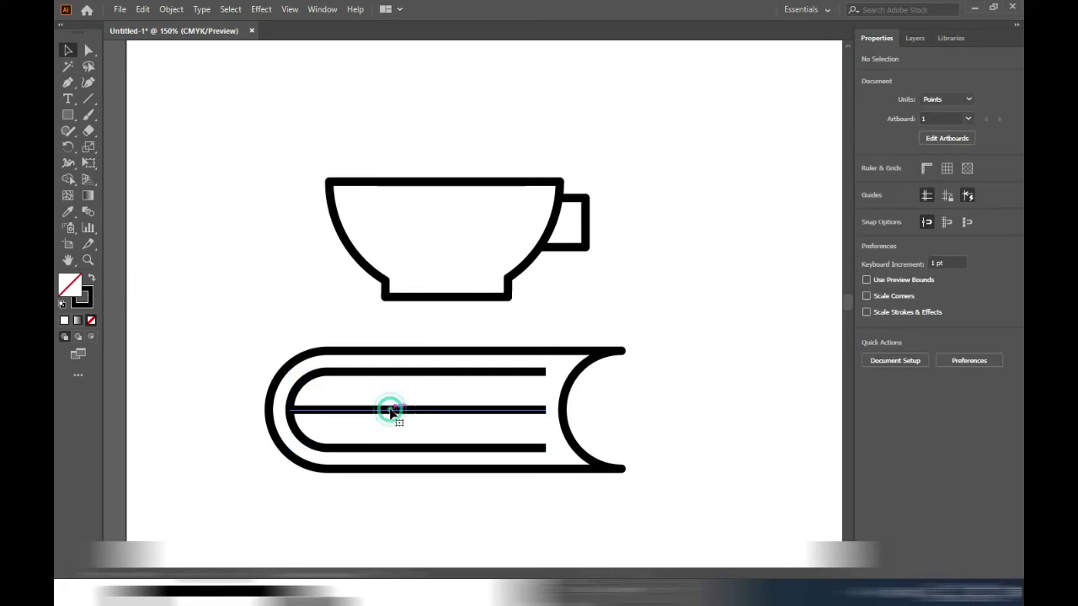
pyautogui.doubleClick(390, 371)
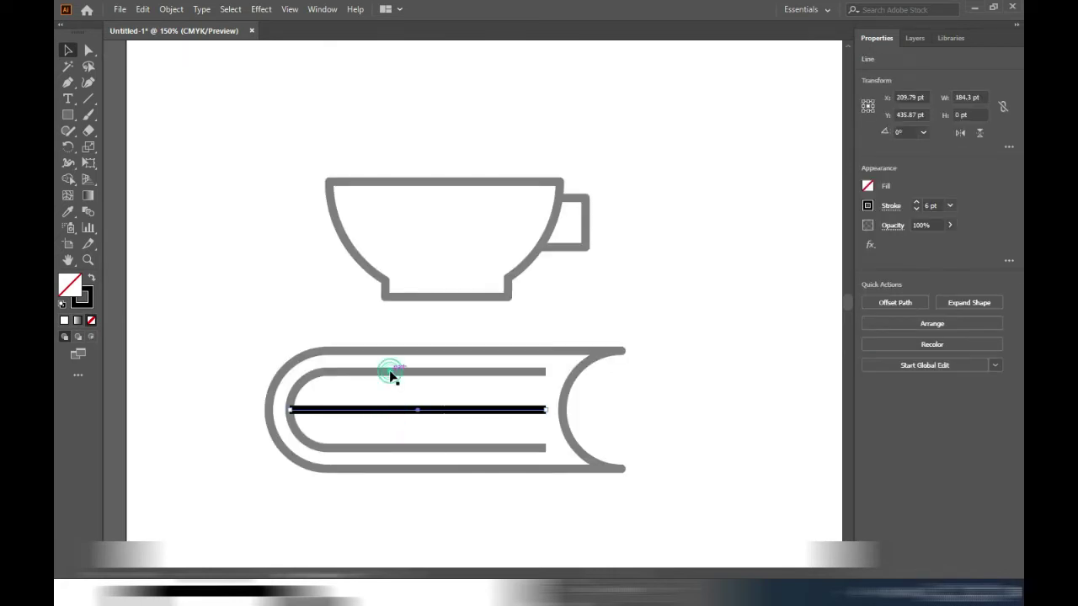
pyautogui.rightClick(390, 373)
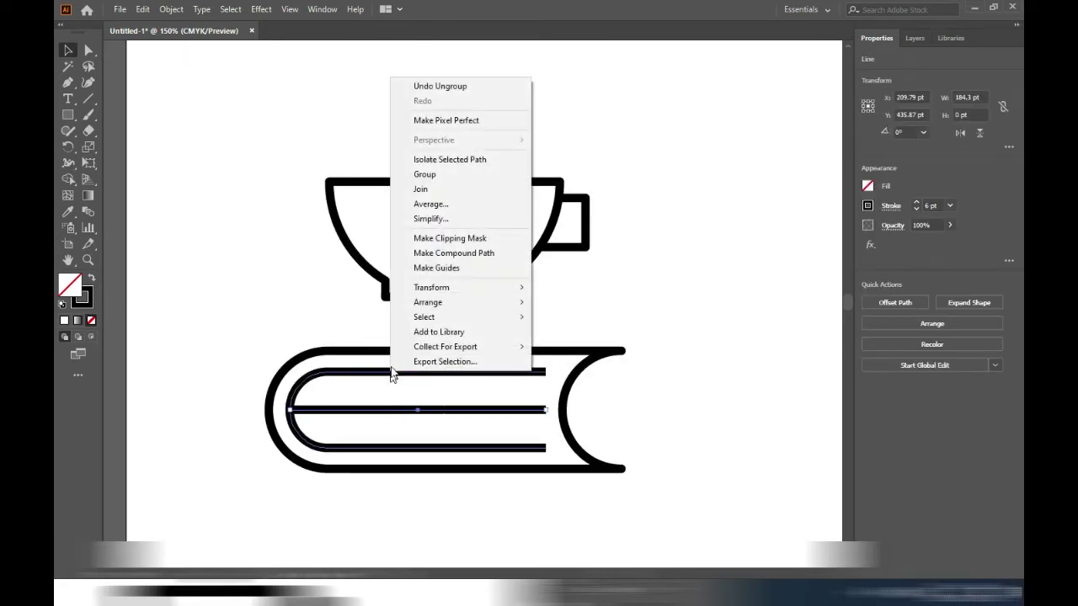
pyautogui.click(426, 175)
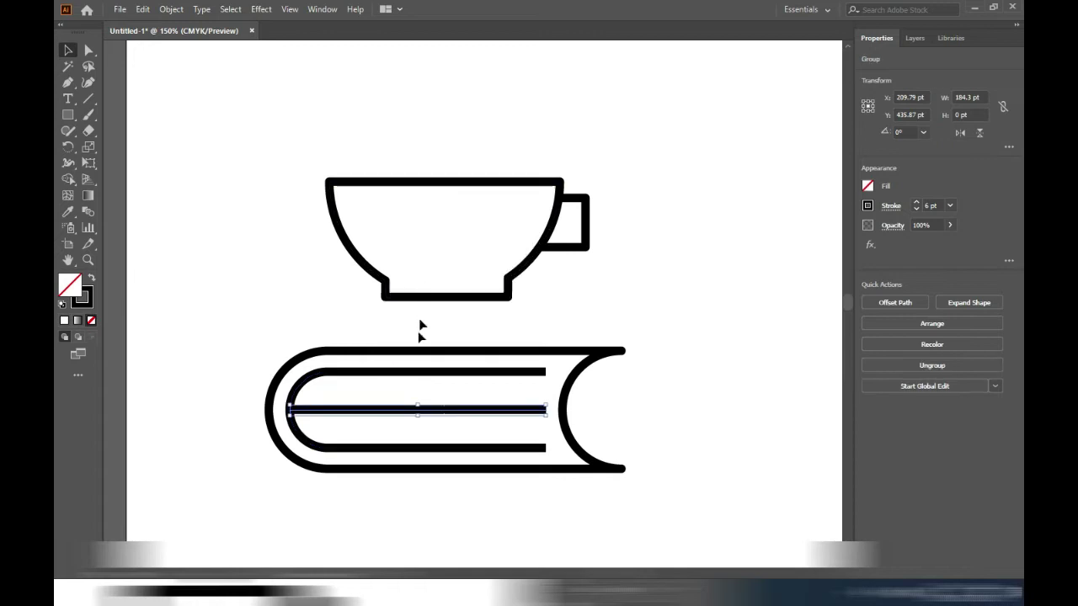
pyautogui.click(456, 397)
# - Select the zigzag steam line's corner anchors and drag the live corners to round them smoothly
pyautogui.moveTo(553, 369)
pyautogui.mouseDown()
pyautogui.moveTo(517, 458)
pyautogui.moveTo(513, 431)
pyautogui.moveTo(519, 447)
pyautogui.mouseUp()
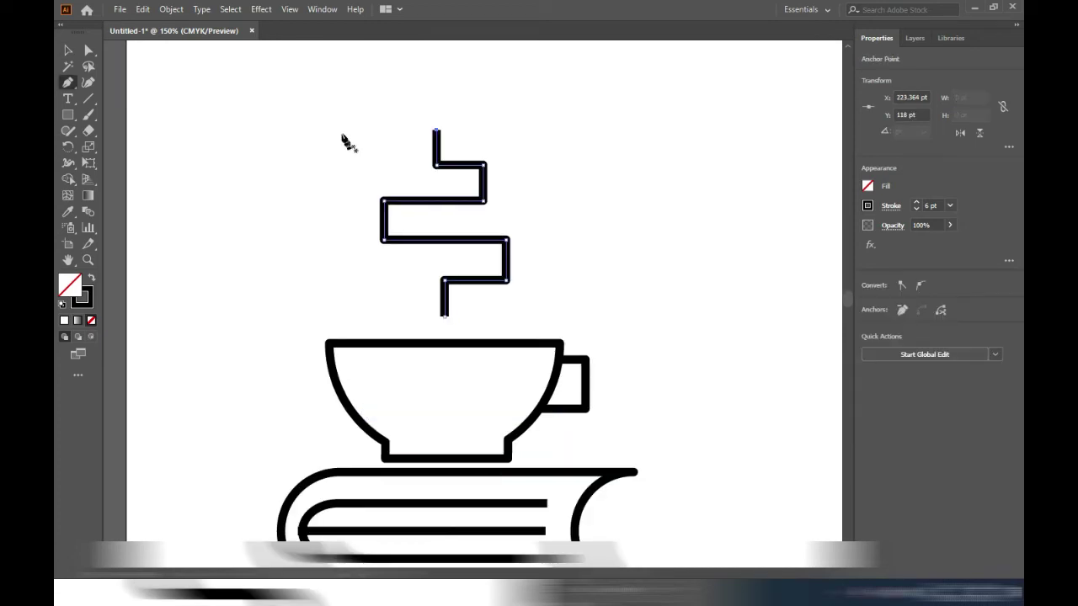
pyautogui.click(89, 50)
pyautogui.click(253, 139)
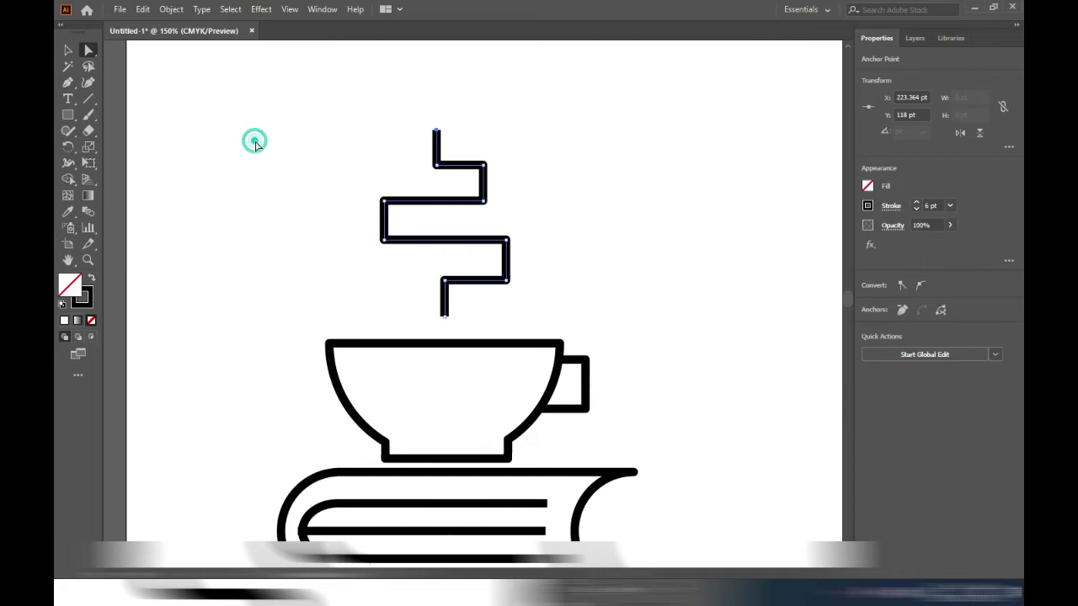
pyautogui.moveTo(513, 153)
pyautogui.mouseDown()
pyautogui.moveTo(477, 217)
pyautogui.moveTo(451, 187)
pyautogui.mouseUp()
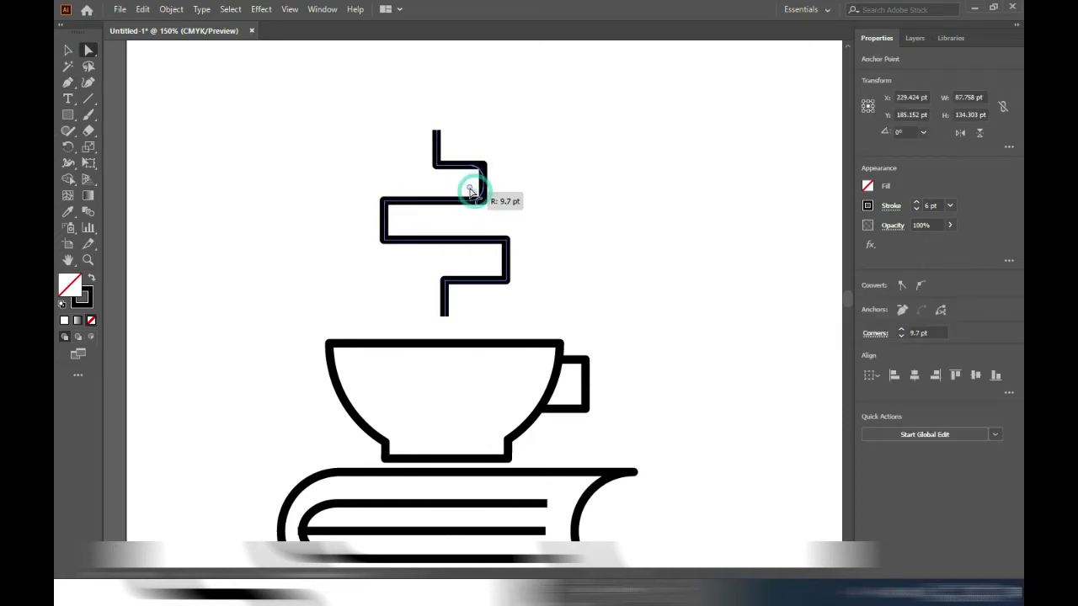
pyautogui.moveTo(360, 186)
pyautogui.mouseDown()
pyautogui.moveTo(392, 253)
pyautogui.moveTo(428, 234)
pyautogui.mouseUp()
pyautogui.moveTo(523, 234)
pyautogui.mouseDown()
pyautogui.moveTo(501, 288)
pyautogui.moveTo(489, 258)
pyautogui.mouseUp()
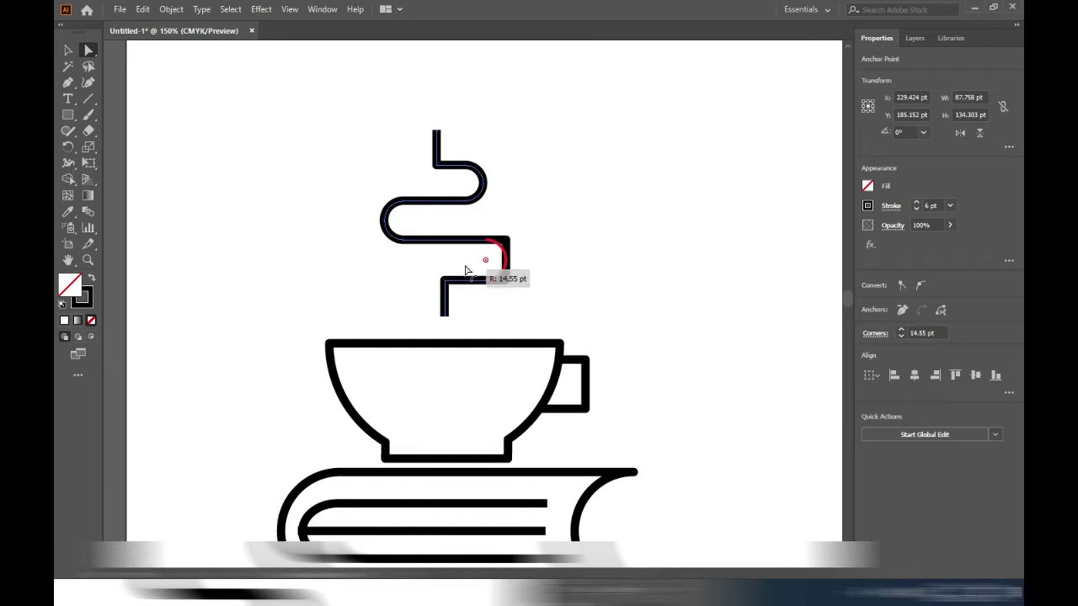
pyautogui.click(400, 270)
pyautogui.moveTo(430, 271); pyautogui.dragTo(452, 292)
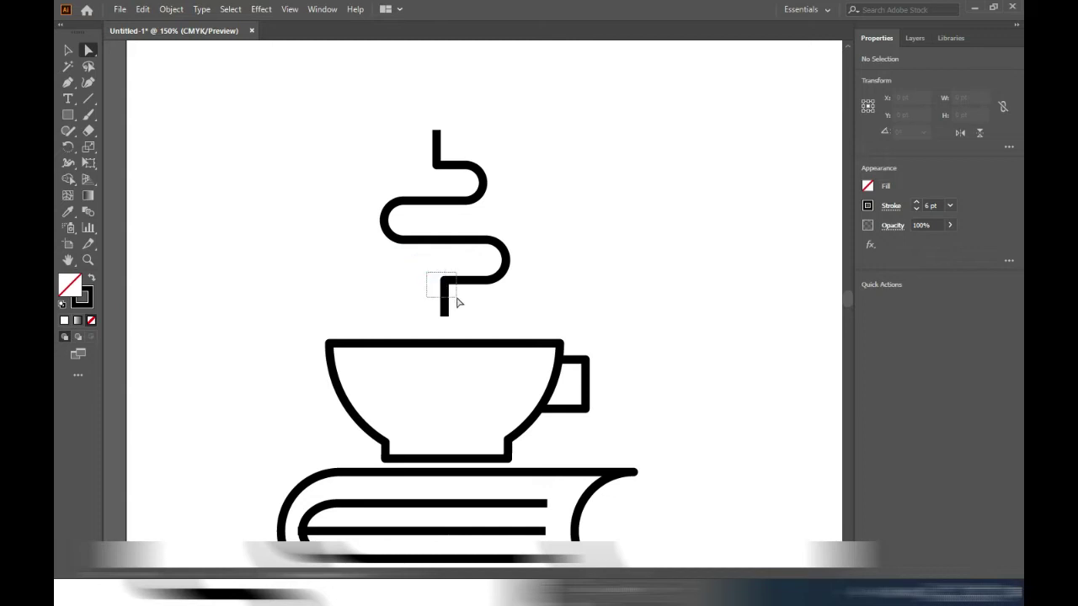
pyautogui.moveTo(454, 294); pyautogui.dragTo(464, 302)
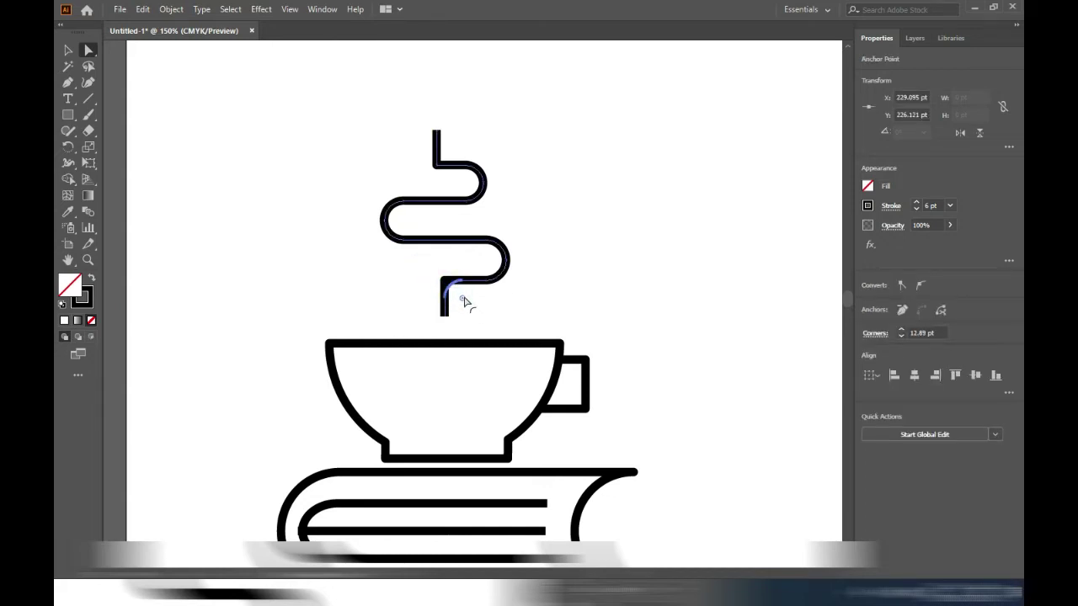
pyautogui.click(526, 295)
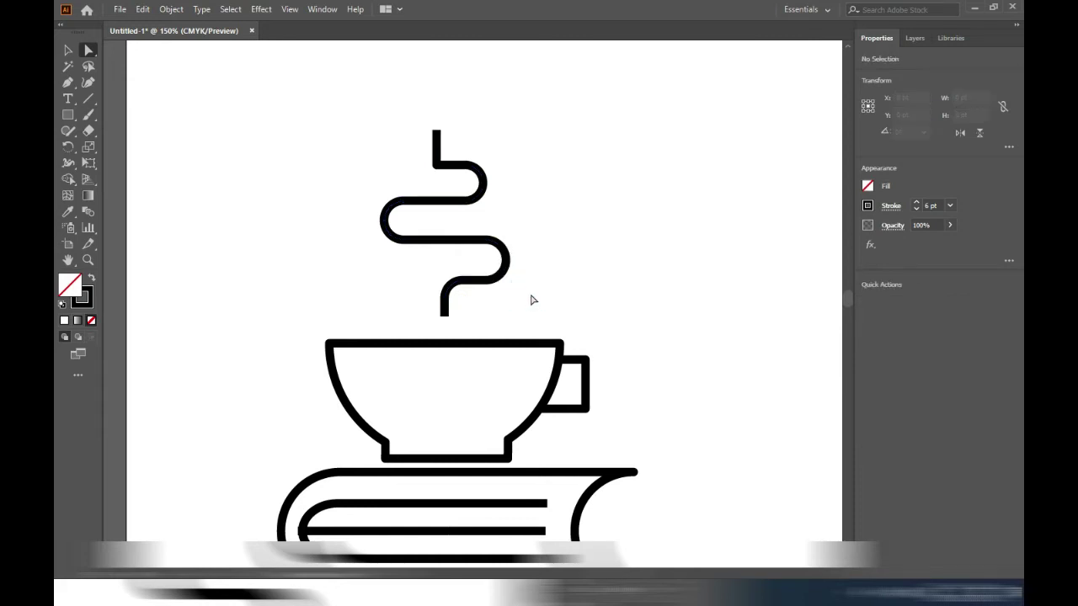
# - Select the whole steam path and scale it down slightly
pyautogui.scroll(-1, 531, 299)
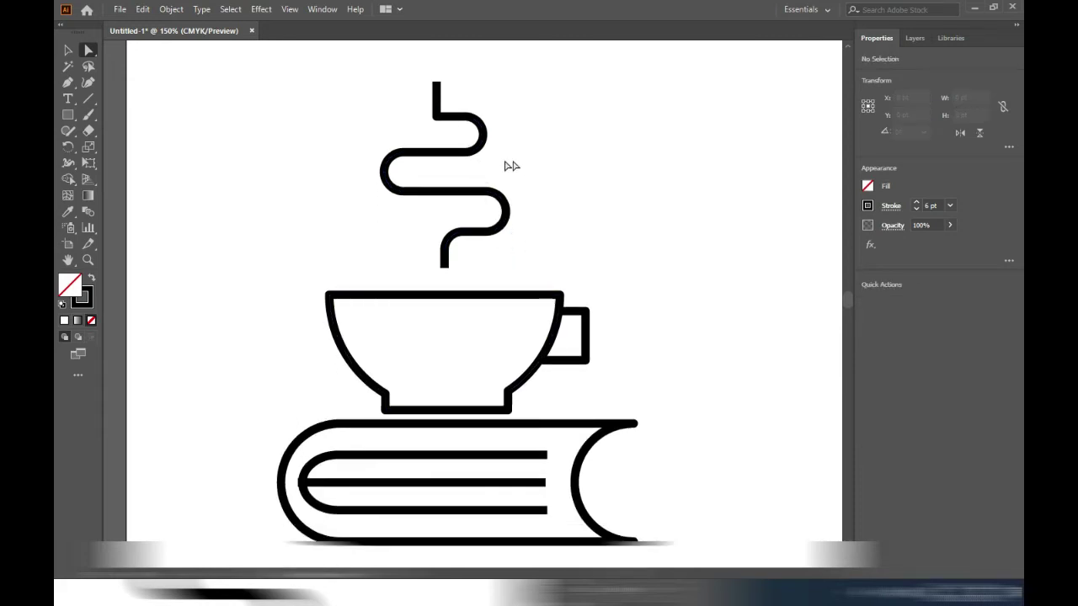
pyautogui.moveTo(501, 74); pyautogui.dragTo(441, 236)
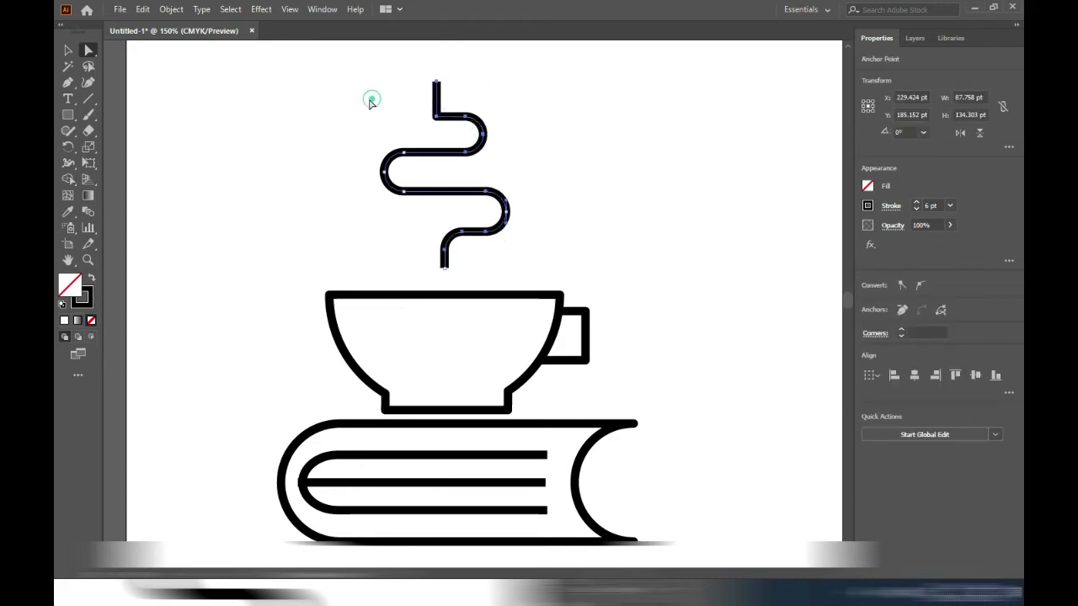
pyautogui.click(371, 102)
pyautogui.click(68, 51)
pyautogui.moveTo(379, 102); pyautogui.dragTo(486, 241)
pyautogui.moveTo(383, 82); pyautogui.dragTo(389, 110)
# - Nudge the steam line slightly down and left above the cup
pyautogui.click(528, 131)
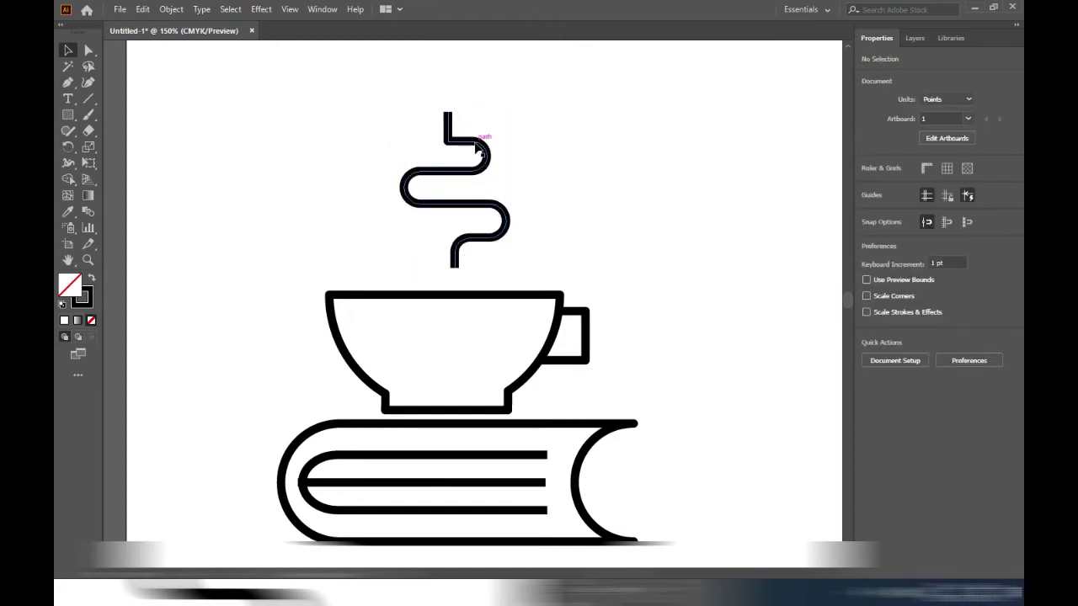
pyautogui.moveTo(476, 148); pyautogui.dragTo(466, 154)
pyautogui.click(523, 148)
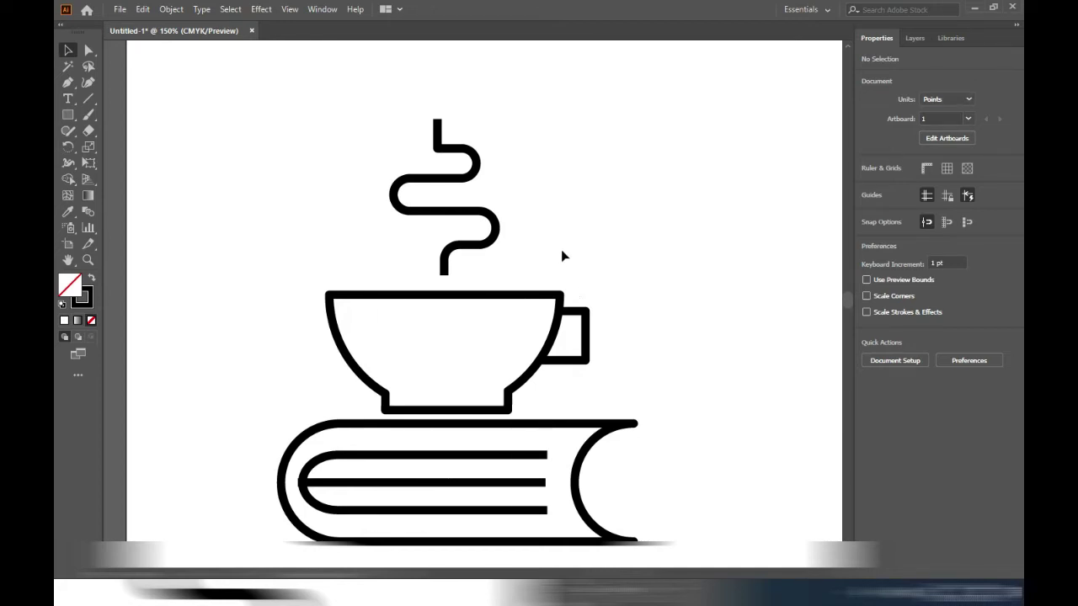
# - Convert the steam, cup and book strokes to filled shapes with Outline Stroke
pyautogui.moveTo(272, 101); pyautogui.dragTo(564, 529)
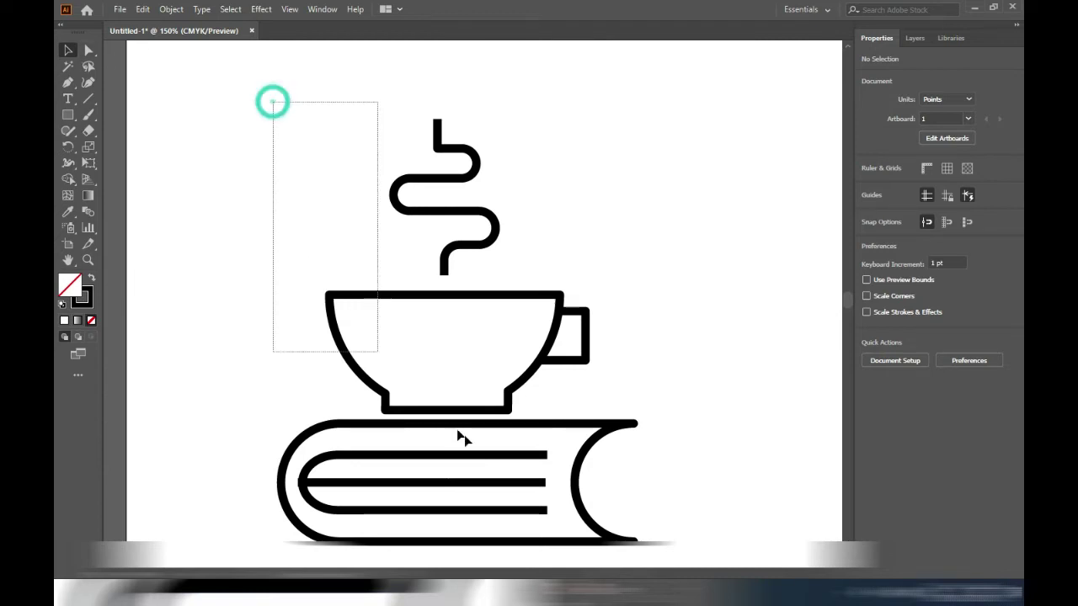
pyautogui.click(172, 10)
pyautogui.click(257, 334)
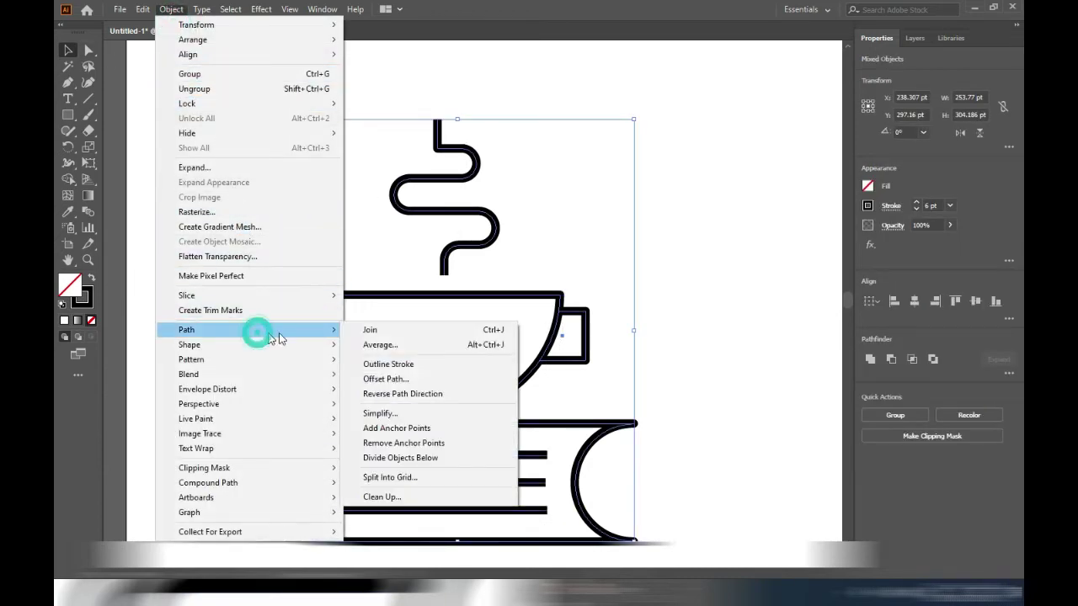
pyautogui.click(389, 364)
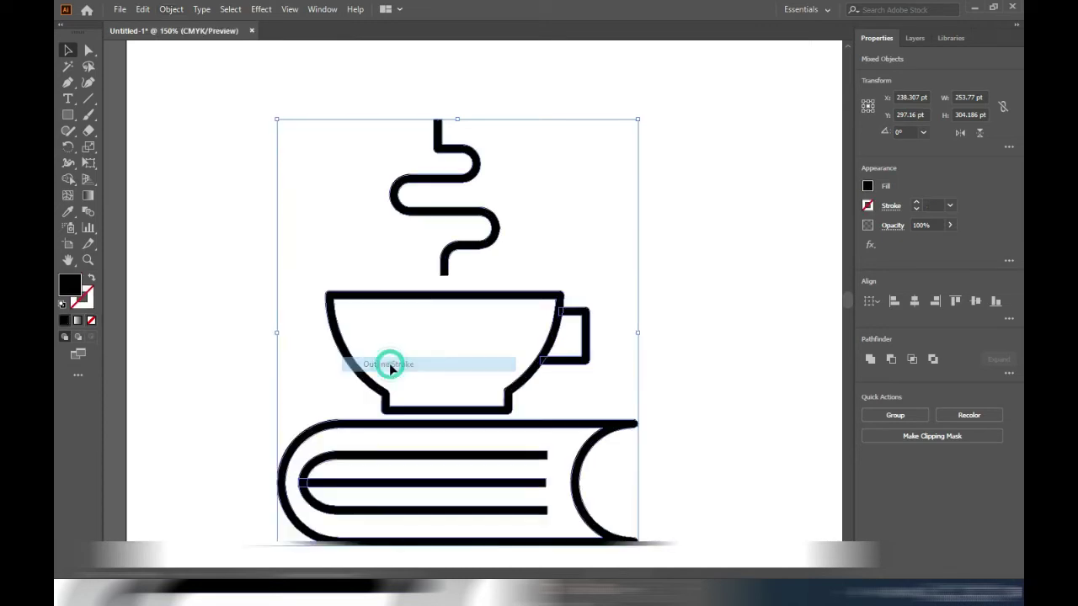
# - Scale the whole logo down to about 67.404 × 79.707 pt
pyautogui.click(222, 236)
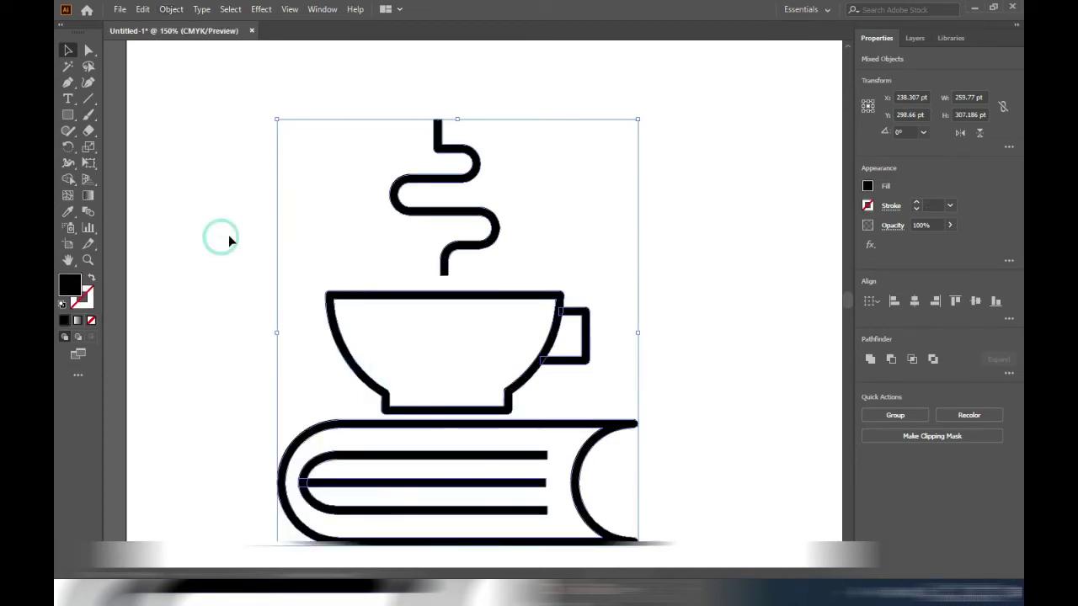
pyautogui.moveTo(566, 152)
pyautogui.mouseDown()
pyautogui.moveTo(385, 438)
pyautogui.moveTo(481, 312)
pyautogui.mouseUp()
pyautogui.moveTo(636, 118); pyautogui.dragTo(430, 438)
pyautogui.click(383, 447)
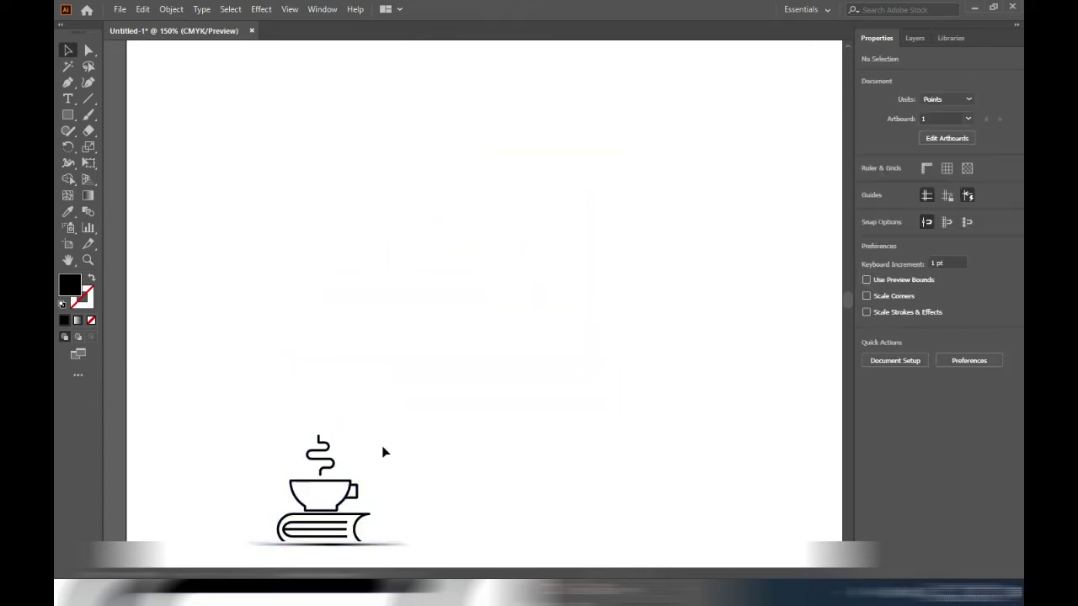
pyautogui.moveTo(268, 547); pyautogui.dragTo(361, 441)
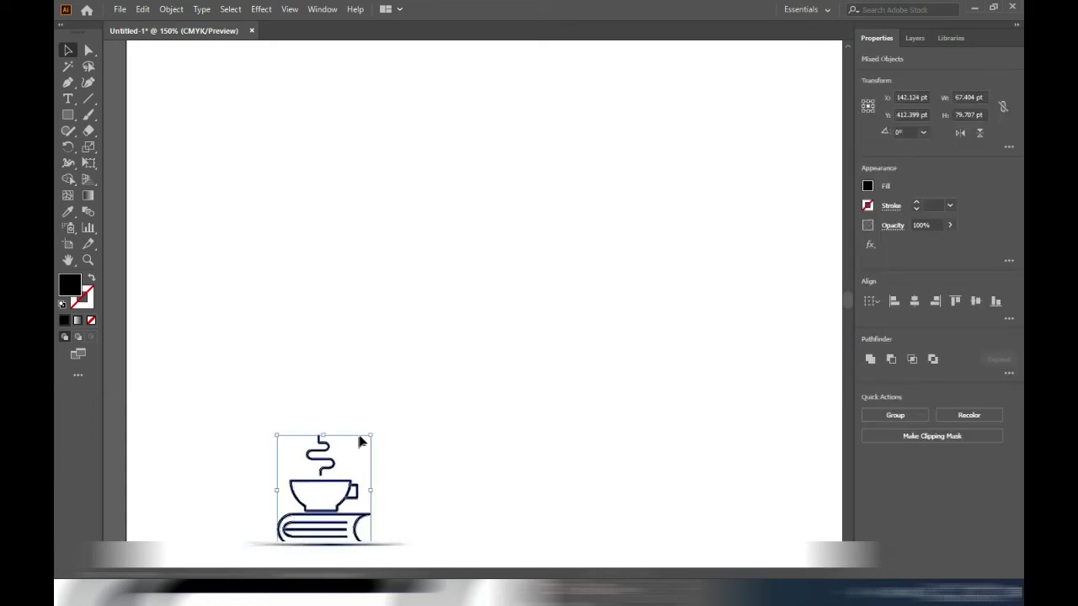
# - Scale the logo back up to full size
pyautogui.click(373, 436)
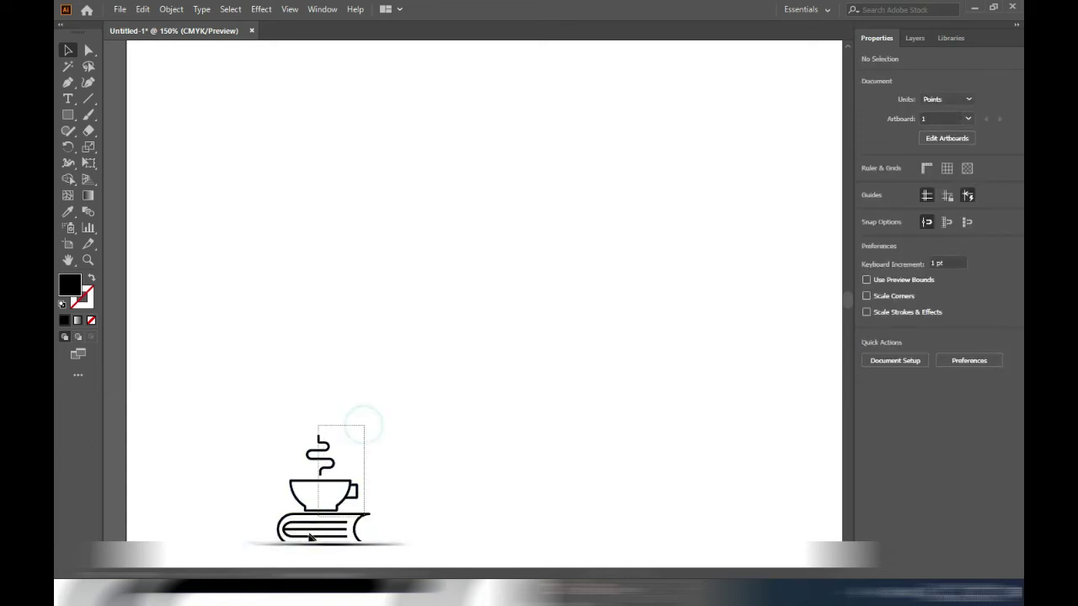
pyautogui.moveTo(369, 414); pyautogui.dragTo(306, 539)
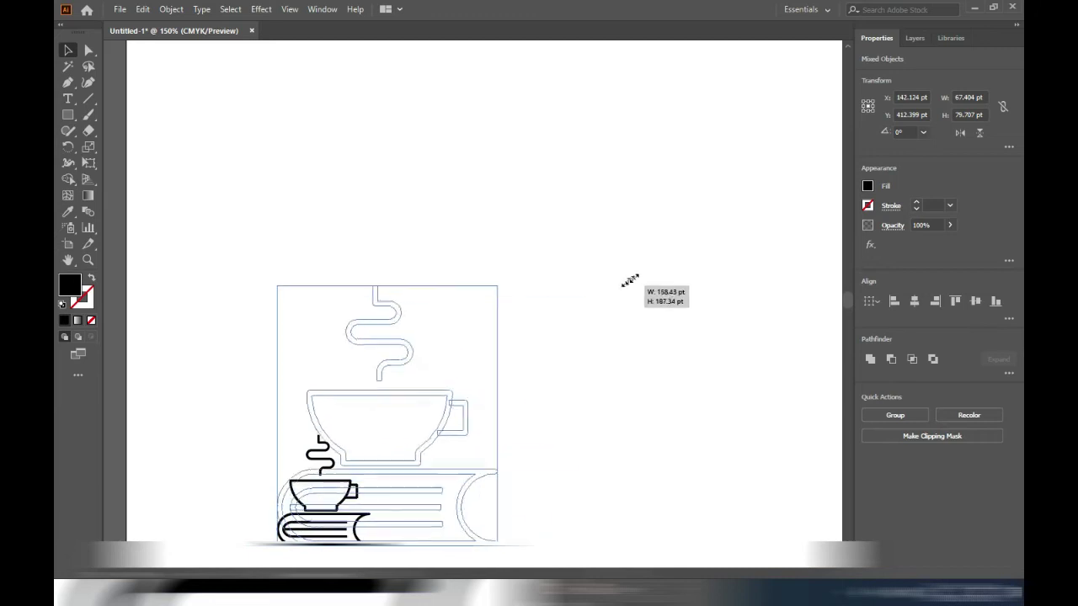
pyautogui.moveTo(371, 435); pyautogui.dragTo(792, 213)
# - Ungroup the book artwork
pyautogui.click(669, 324)
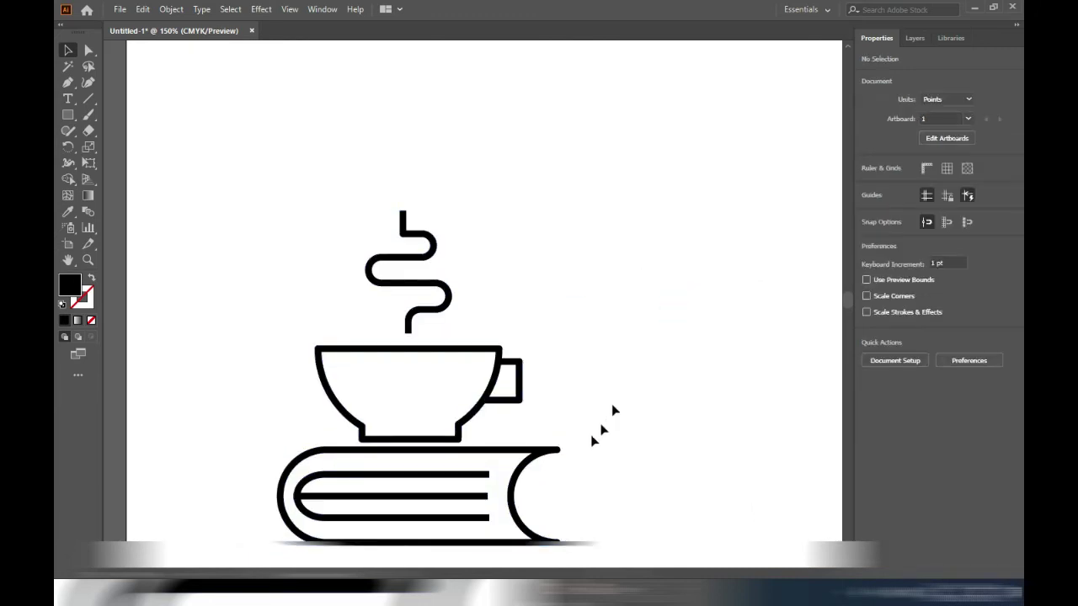
pyautogui.click(455, 482)
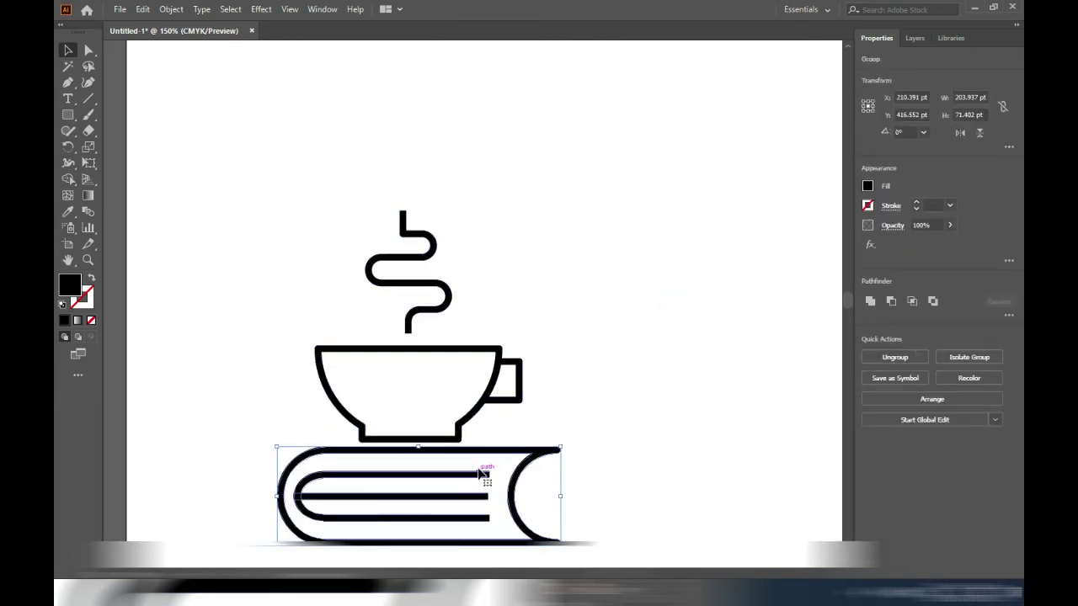
pyautogui.rightClick(470, 480)
pyautogui.click(520, 355)
# - Stretch the book's inner page lines so they reach its curved edge
pyautogui.click(601, 436)
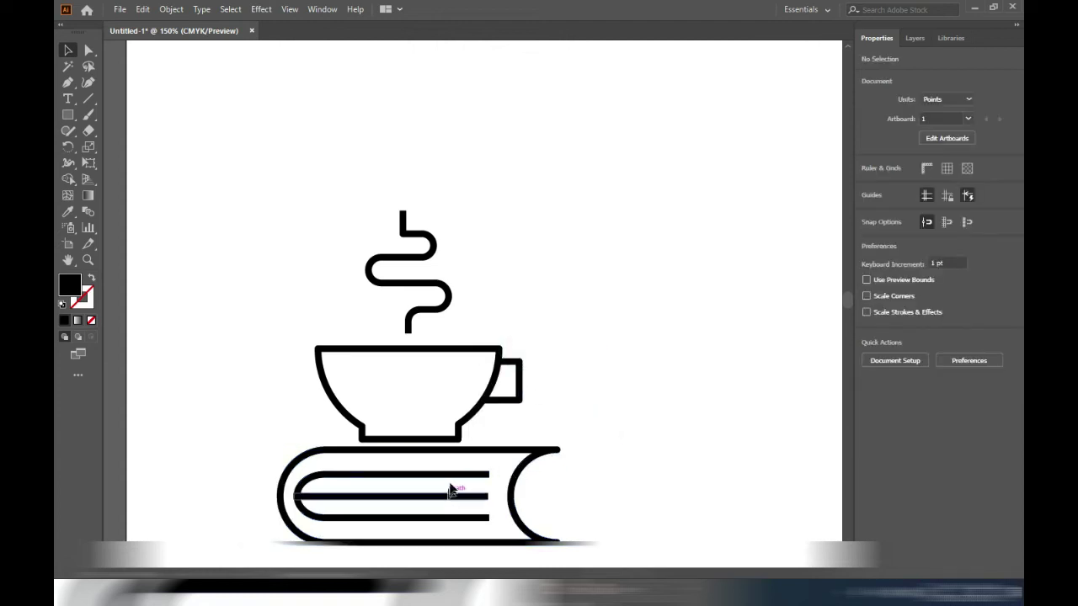
pyautogui.click(492, 474)
pyautogui.moveTo(493, 475); pyautogui.dragTo(503, 466)
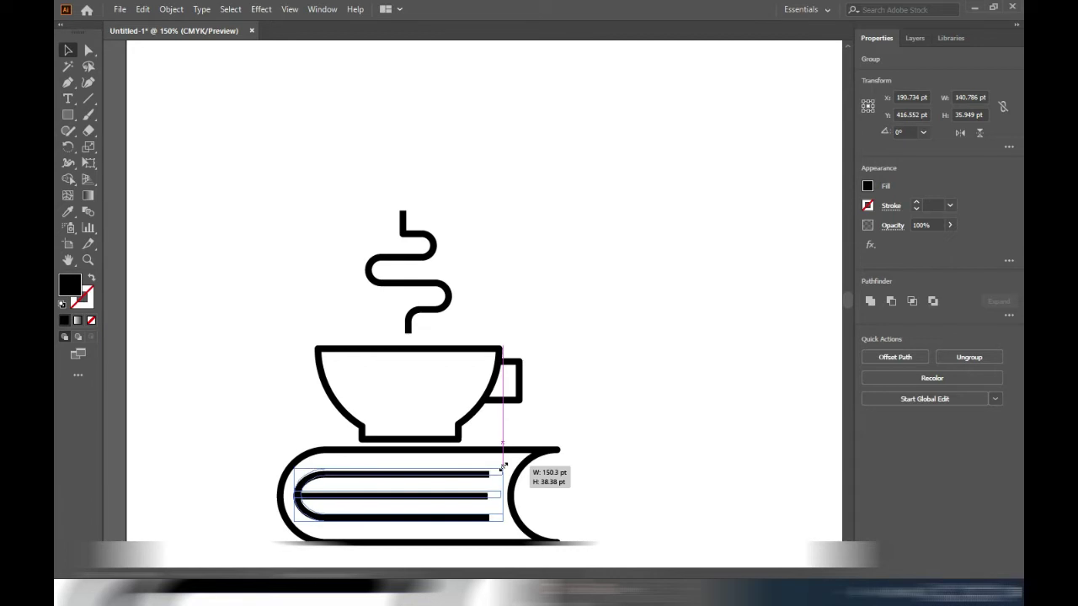
pyautogui.moveTo(503, 466); pyautogui.dragTo(503, 468)
pyautogui.click(578, 433)
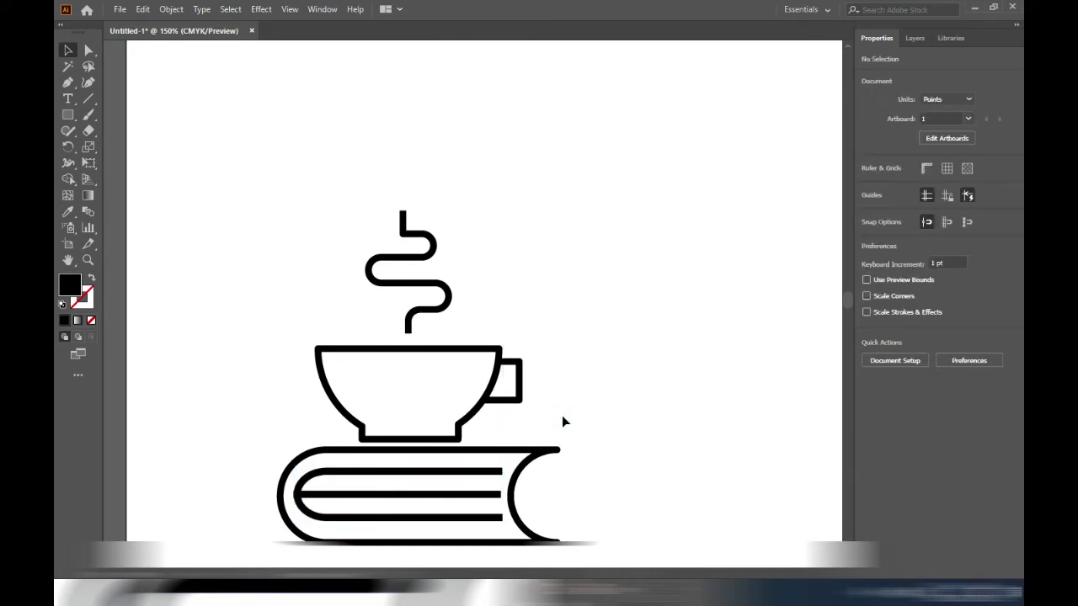
pyautogui.scroll(-1, 563, 421)
pyautogui.press('t')
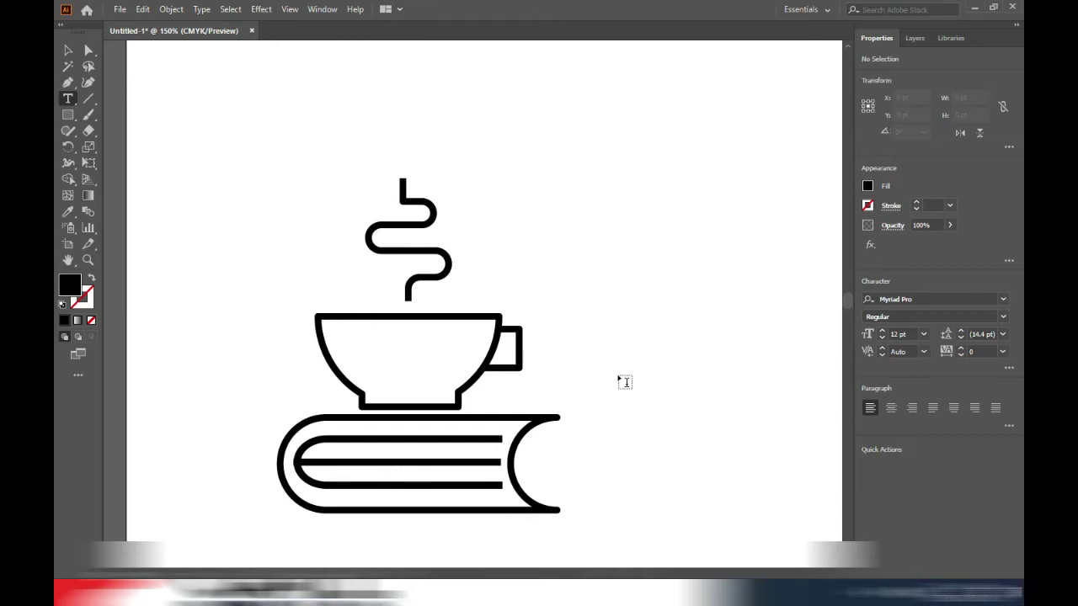
# - Remove the Lorem ipsum placeholder text beside the logo
pyautogui.click(629, 335)
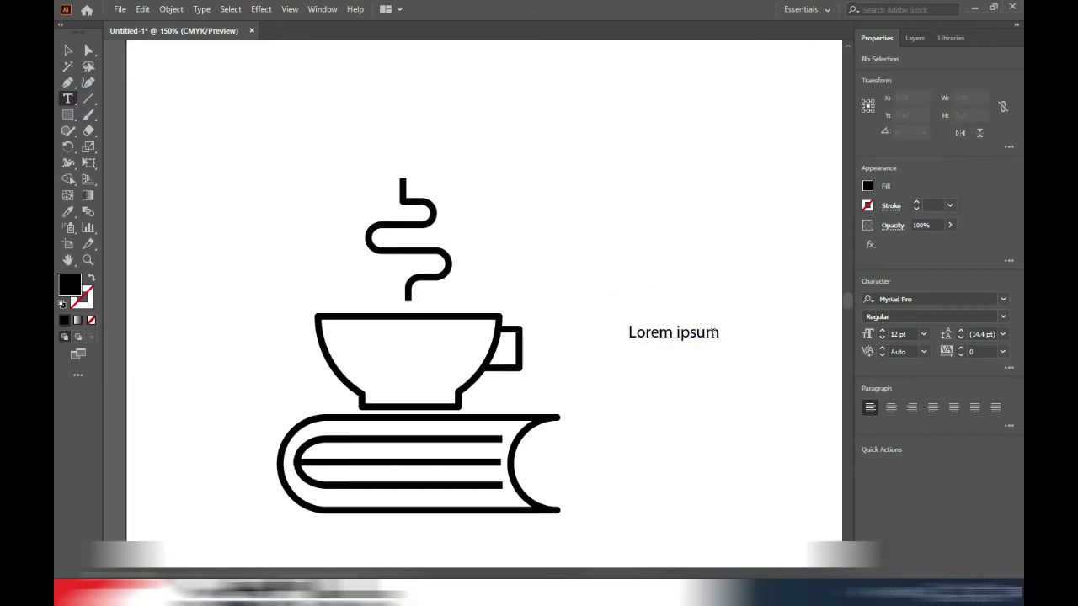
pyautogui.click(68, 51)
pyautogui.click(712, 334)
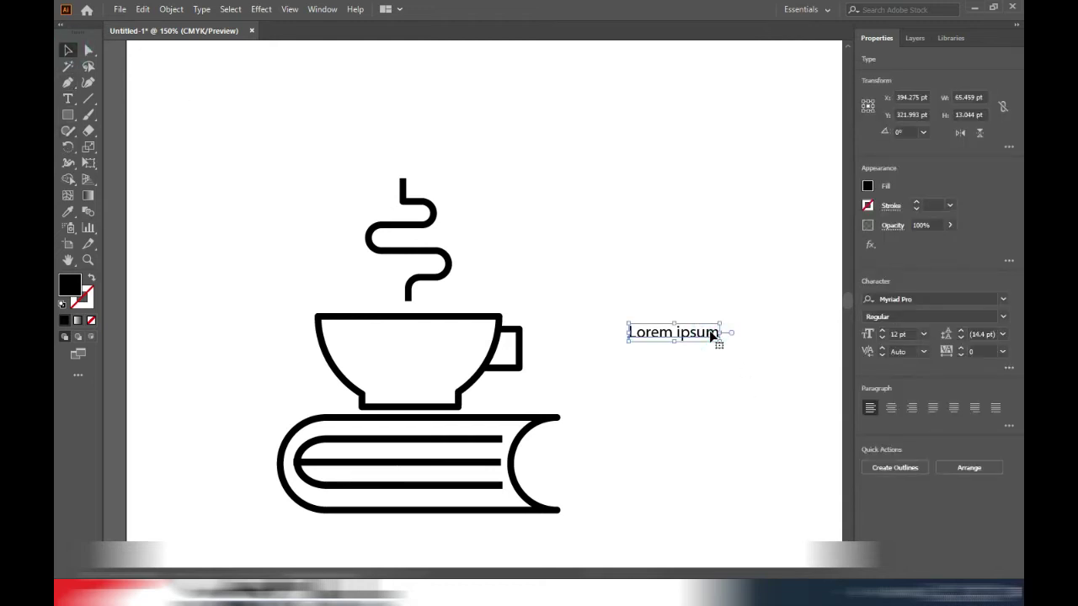
pyautogui.press('Delete')
# - Type 'Cafe biblio' beside the logo and enlarge it to 21.3 pt
pyautogui.press('t')
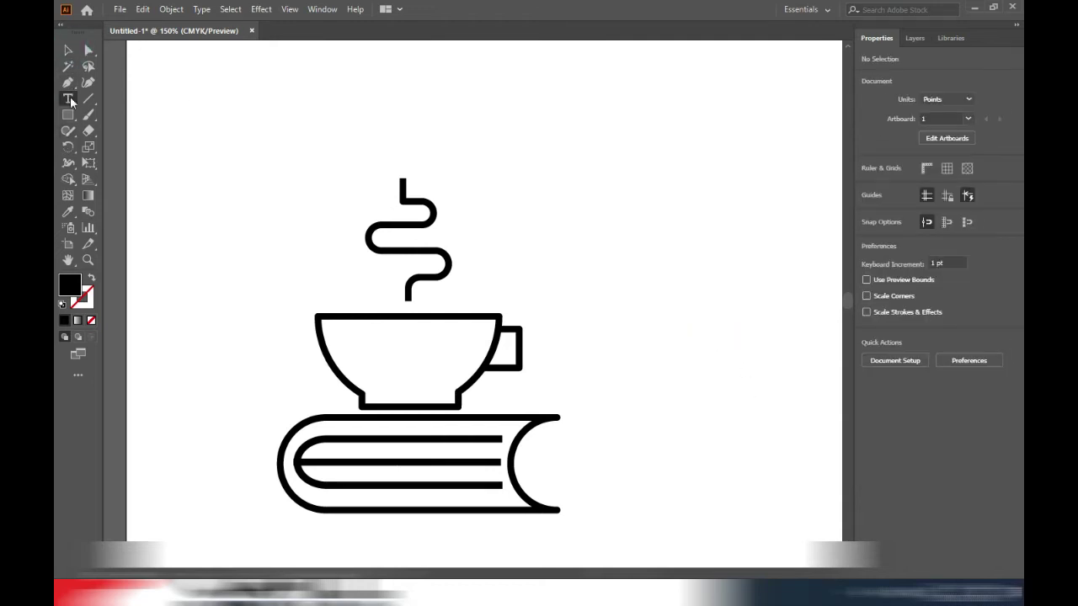
pyautogui.click(665, 323)
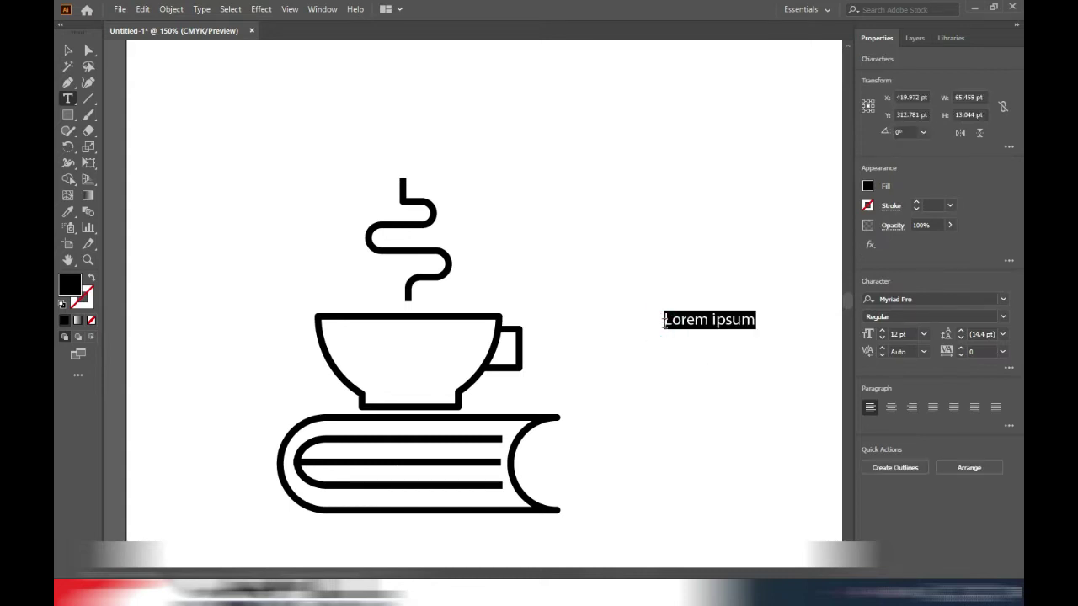
pyautogui.write('Cafe')
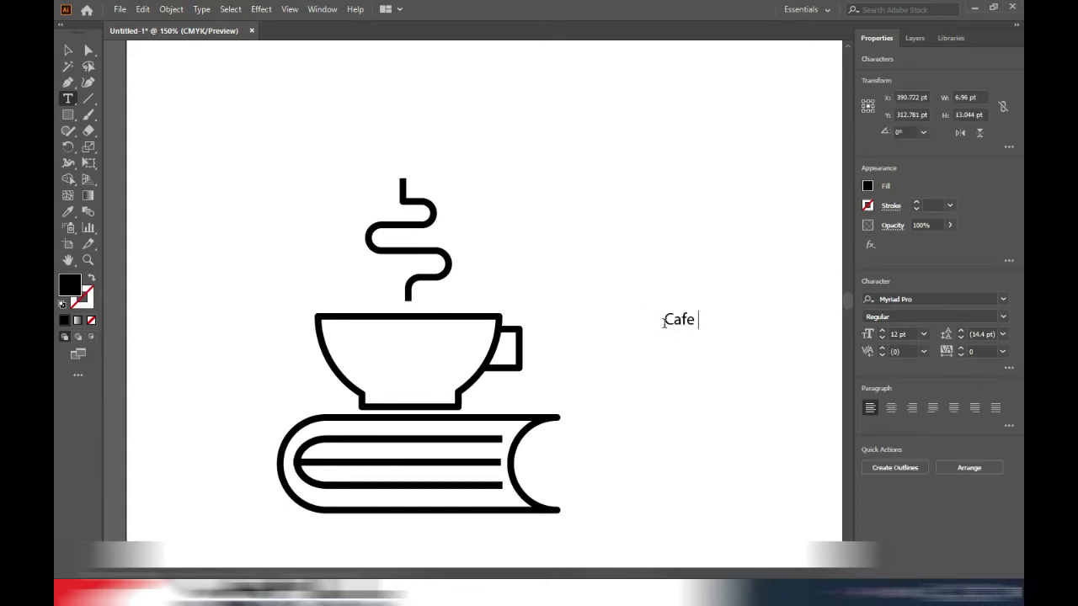
pyautogui.press('BackSpace')
pyautogui.press('BackSpace')
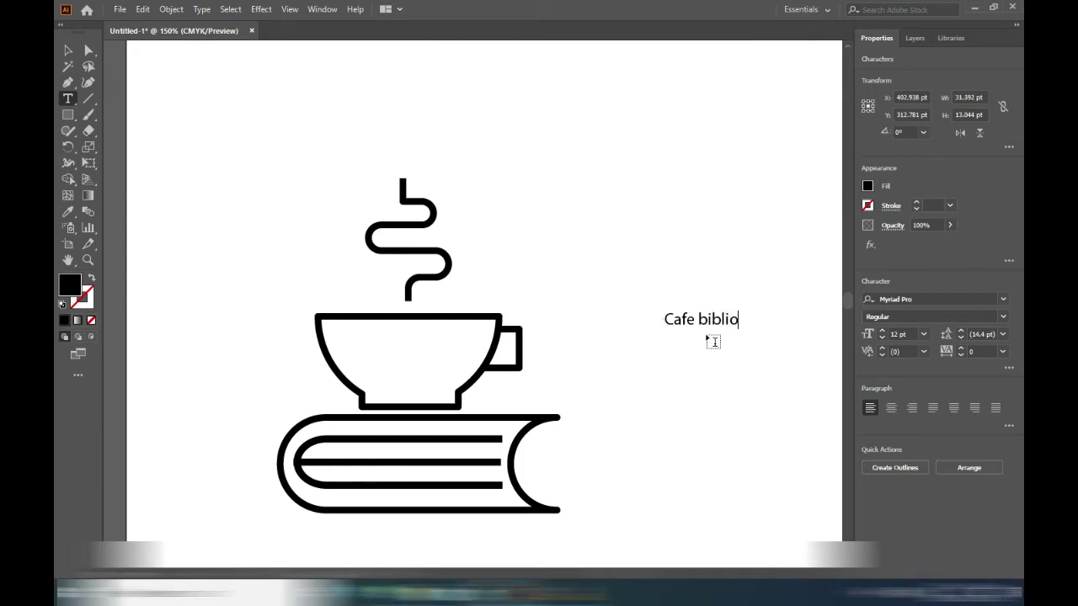
pyautogui.click(68, 50)
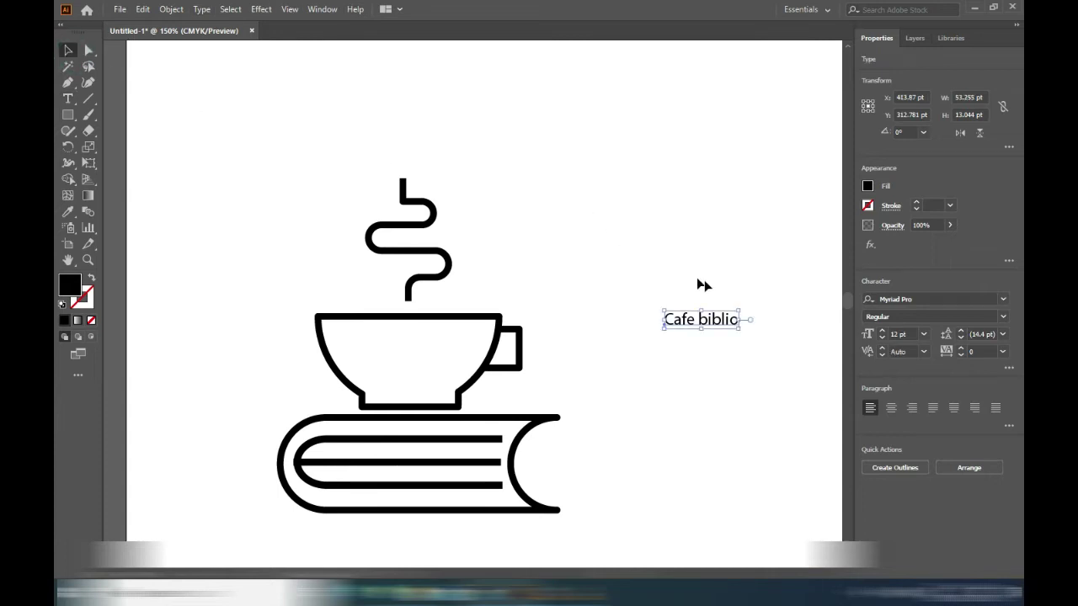
pyautogui.moveTo(739, 333)
pyautogui.mouseDown()
pyautogui.moveTo(822, 477)
pyautogui.moveTo(796, 534)
pyautogui.mouseUp()
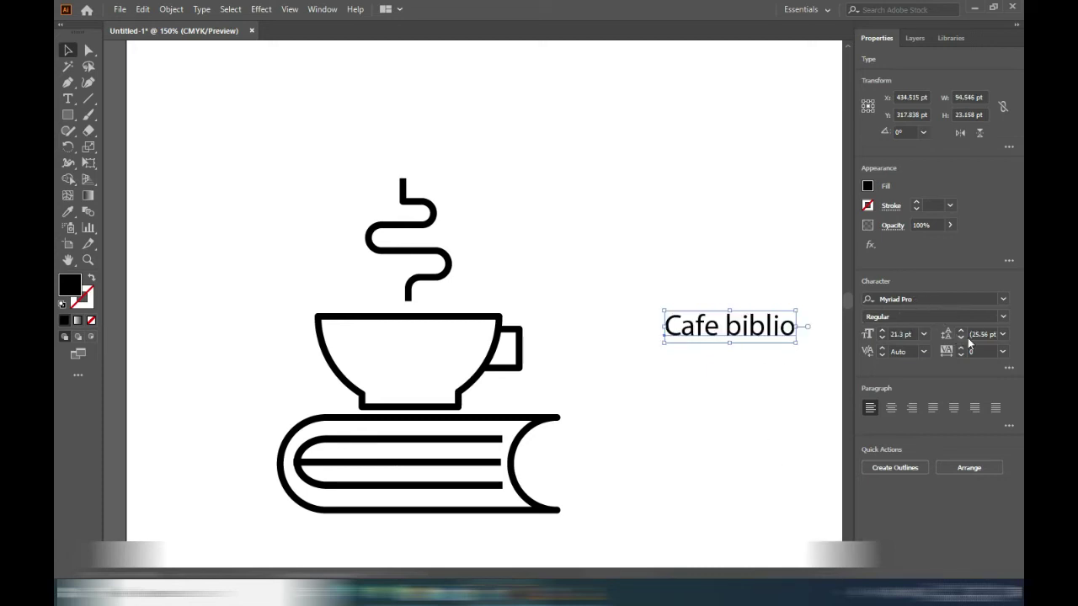
# - Set the label's font to Myriad Variable Concept Condensed, Bold style
pyautogui.click(929, 300)
pyautogui.write('y')
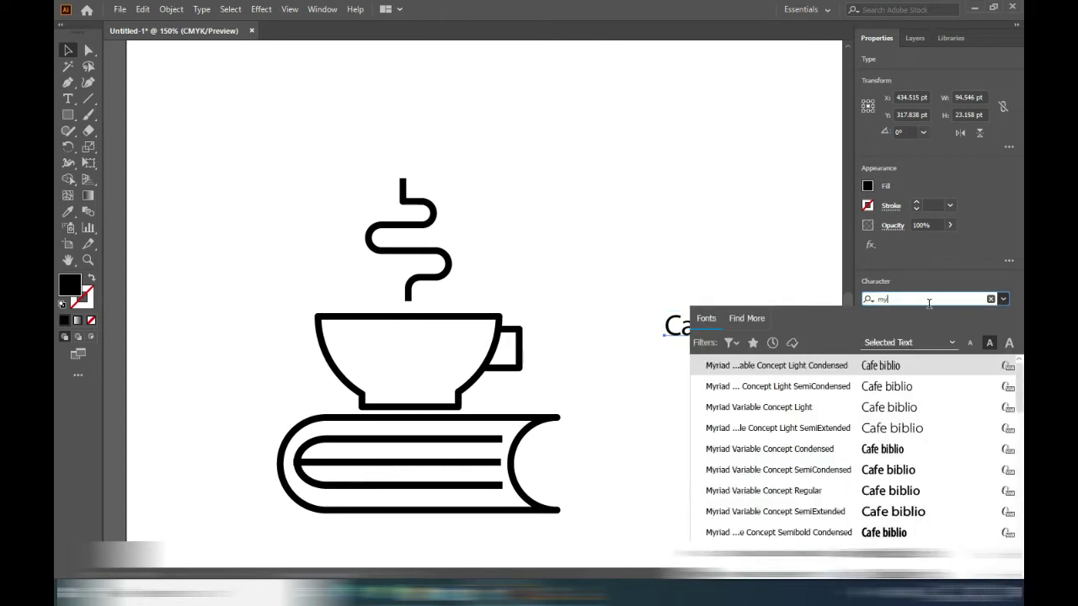
pyautogui.click(902, 459)
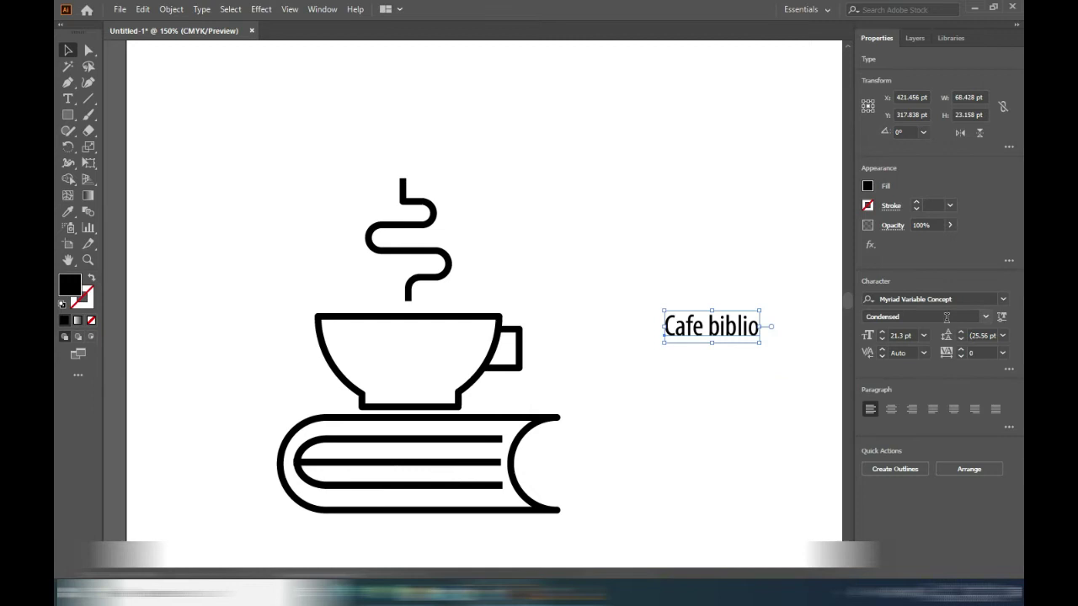
pyautogui.click(985, 317)
pyautogui.click(914, 156)
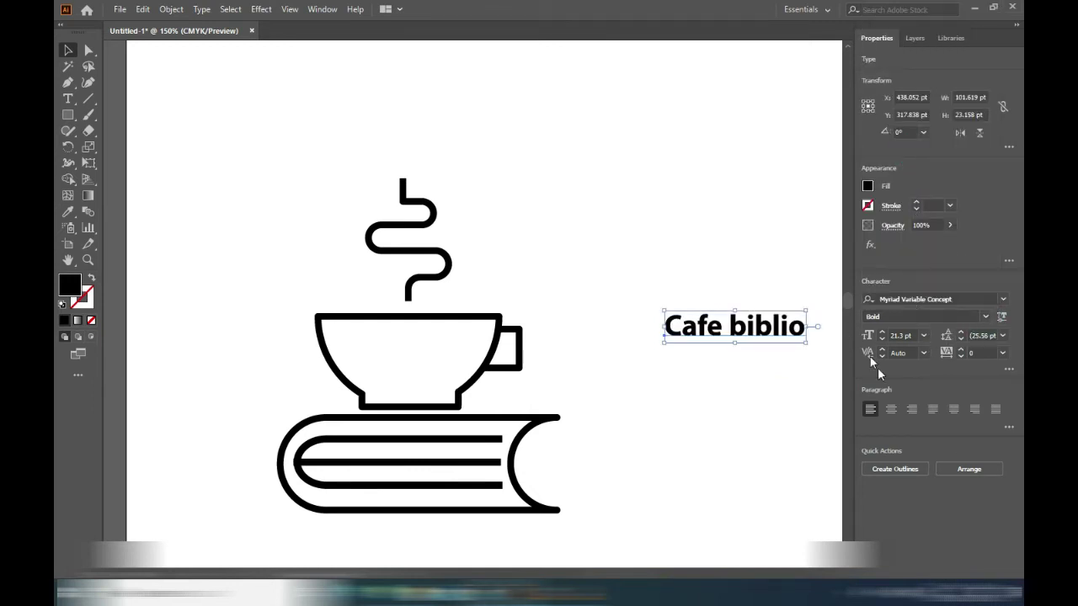
# - Make the text All Caps and set its size to 60 pt
pyautogui.hotkey('ctrl', 't')
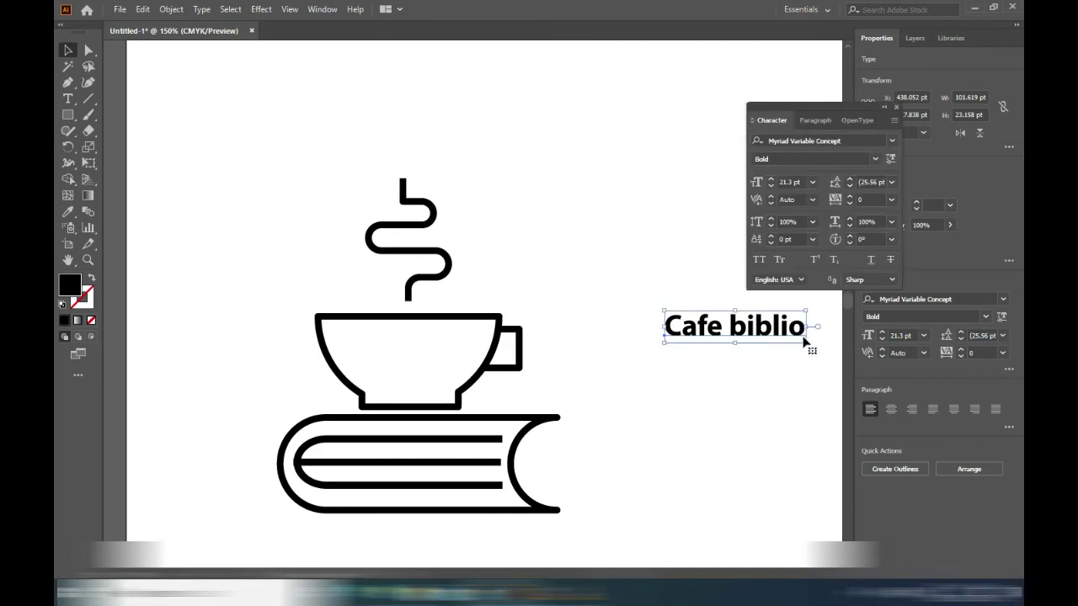
pyautogui.click(759, 261)
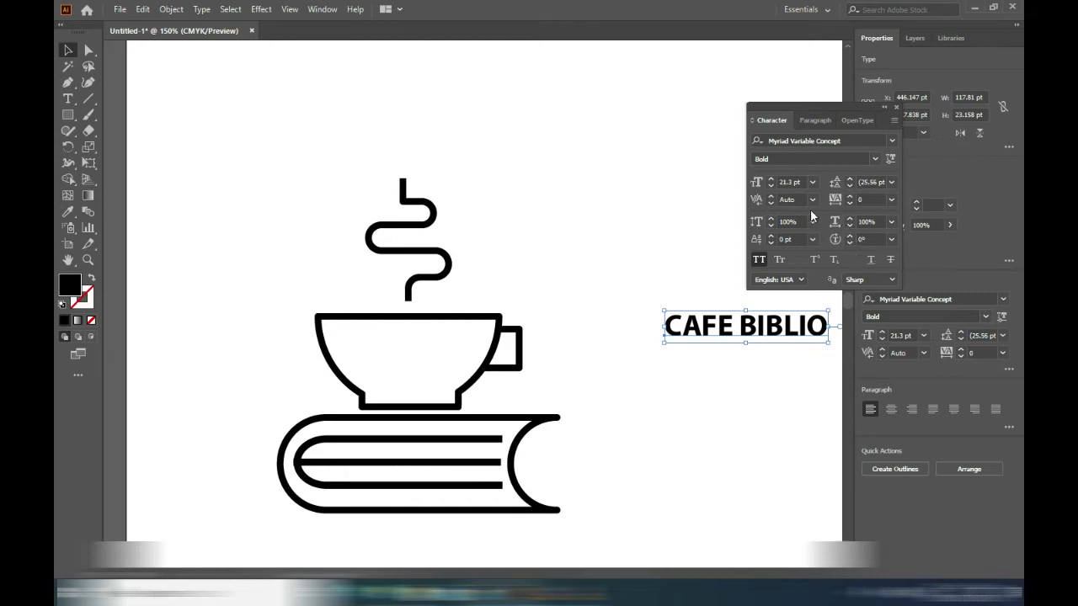
pyautogui.click(772, 180)
pyautogui.click(771, 180)
pyautogui.click(771, 179)
pyautogui.click(771, 179)
pyautogui.click(771, 179)
pyautogui.click(924, 335)
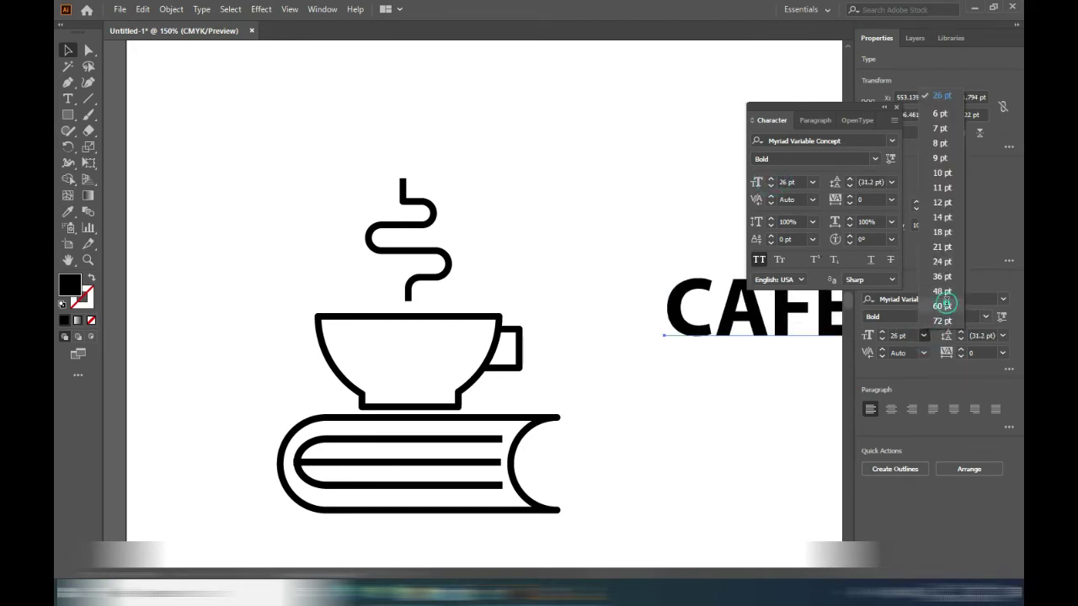
pyautogui.click(946, 304)
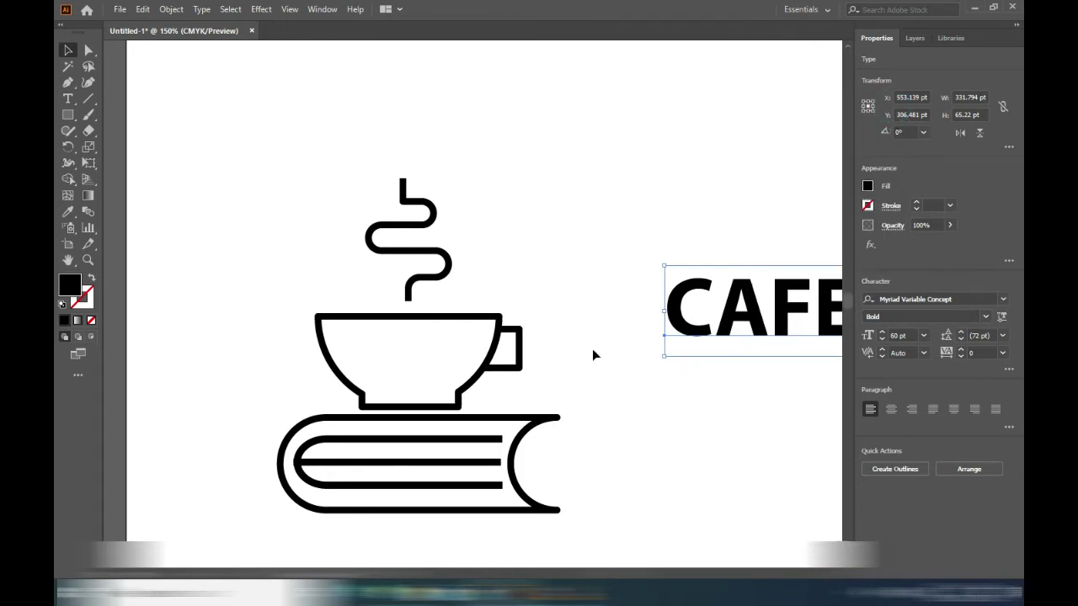
pyautogui.click(87, 260)
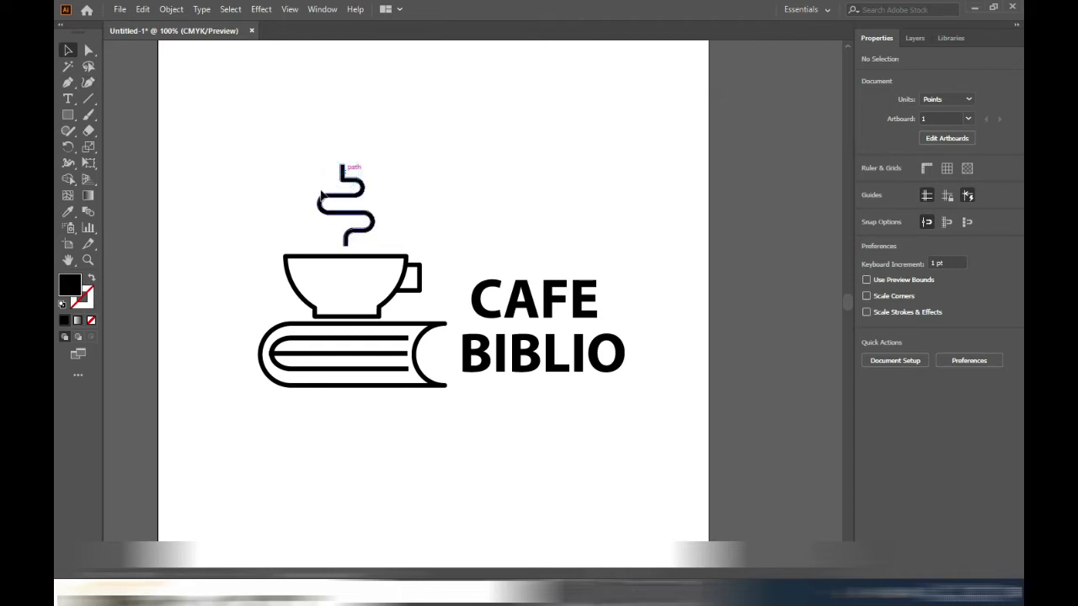
# - Fill the steam line with a brown-orange colour from the Color Picker
pyautogui.click(344, 174)
pyautogui.doubleClick(70, 286)
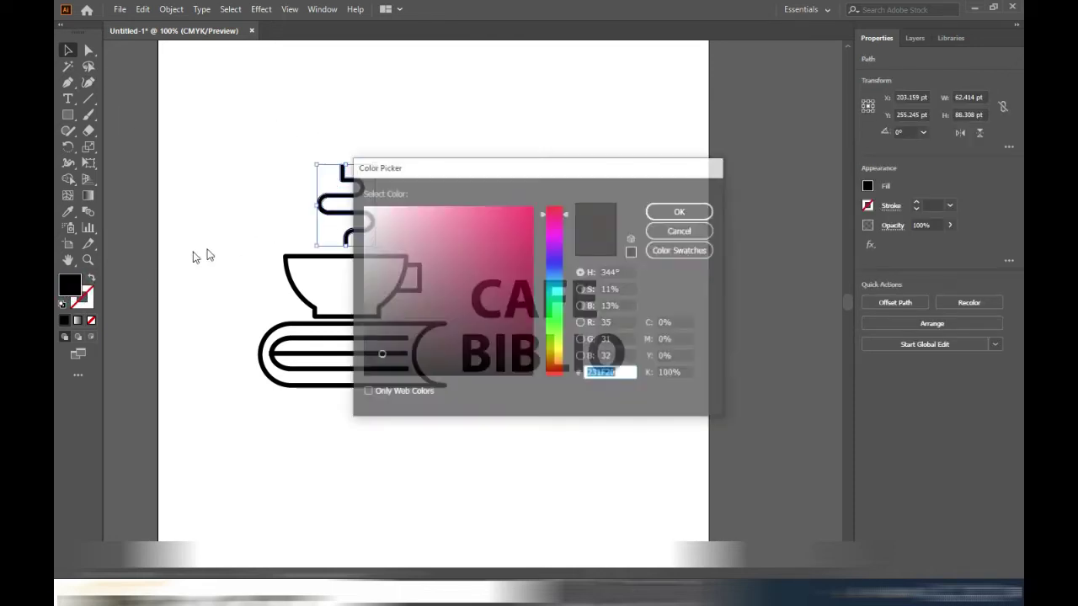
pyautogui.click(555, 360)
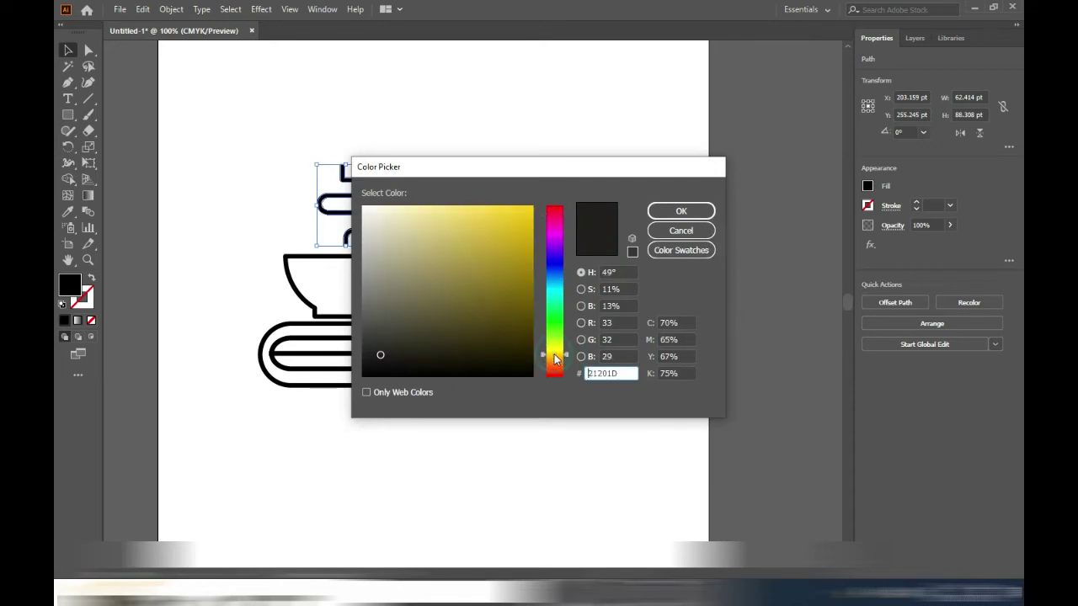
pyautogui.click(559, 371)
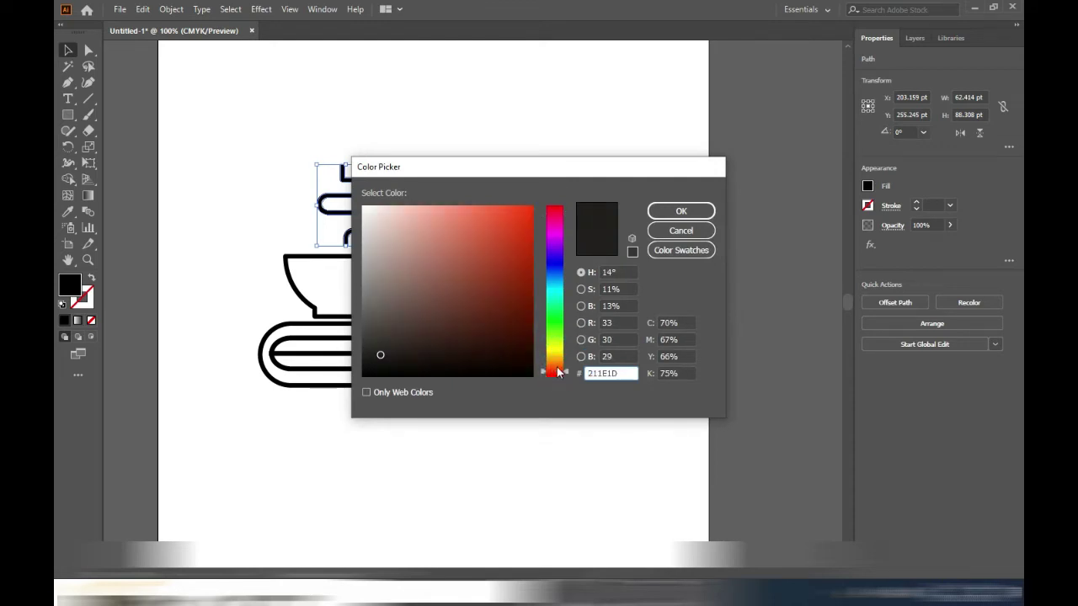
pyautogui.click(555, 361)
pyautogui.moveTo(502, 301); pyautogui.dragTo(534, 209)
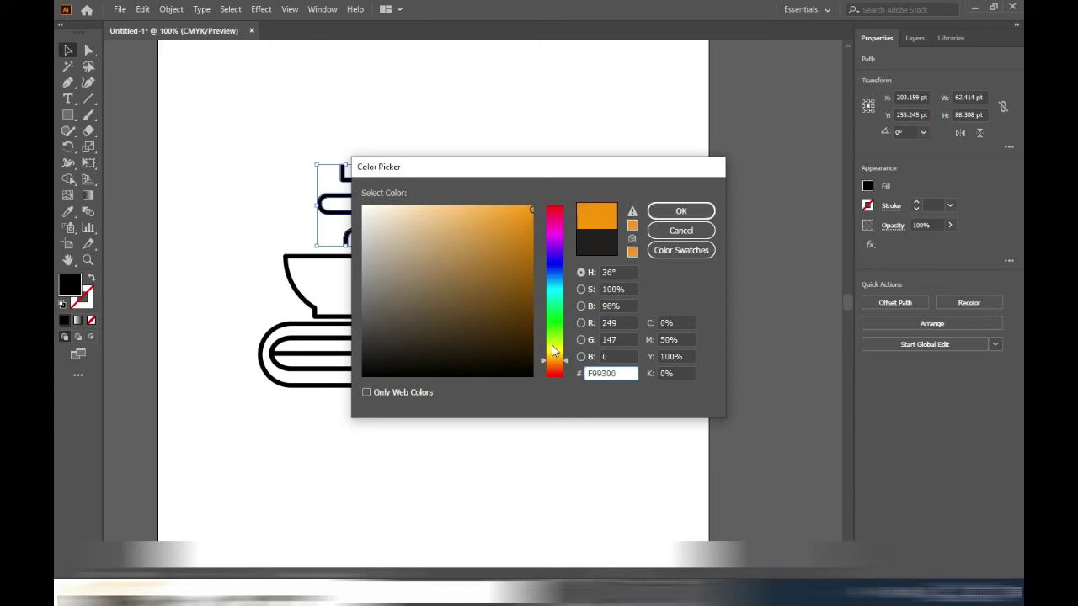
pyautogui.click(553, 348)
pyautogui.click(554, 361)
pyautogui.click(557, 351)
pyautogui.click(557, 360)
pyautogui.moveTo(522, 263); pyautogui.dragTo(545, 285)
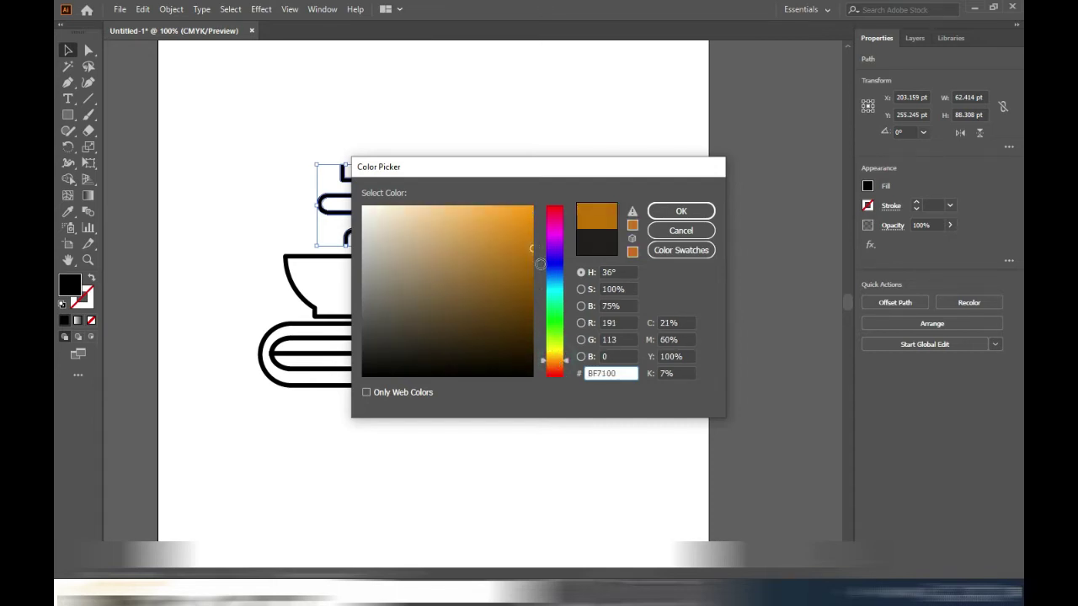
pyautogui.moveTo(545, 285); pyautogui.dragTo(544, 258)
pyautogui.click(667, 211)
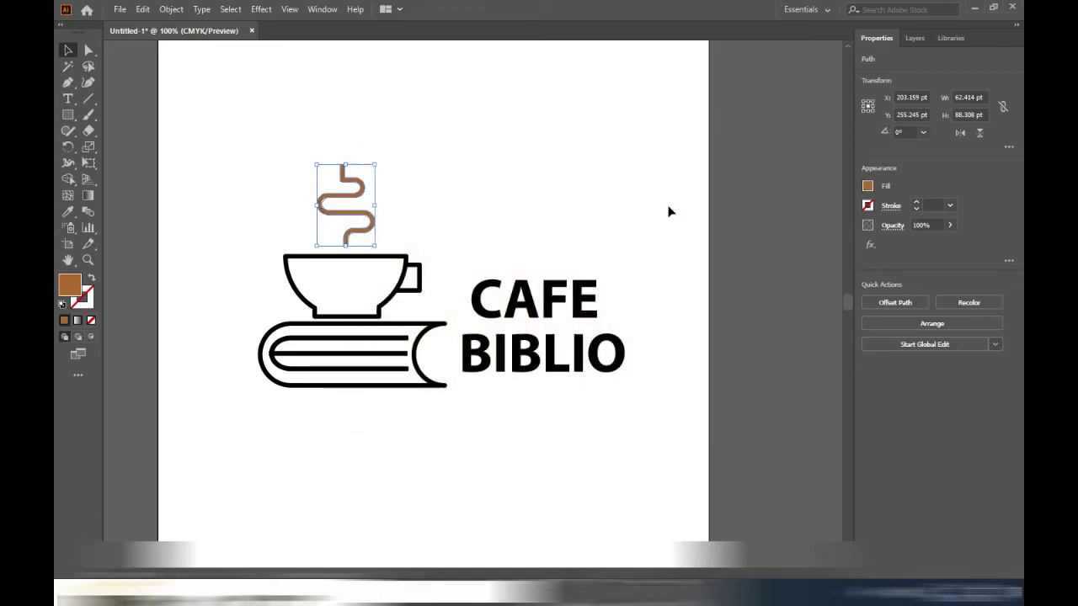
# - Change the steam's fill to bright orange FF9100
pyautogui.doubleClick(70, 285)
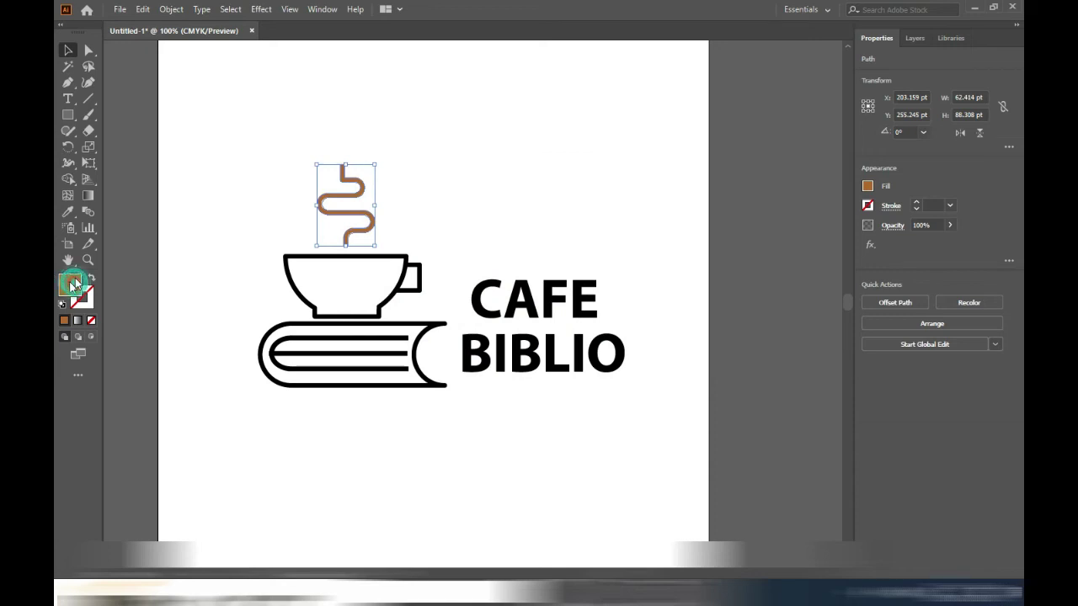
pyautogui.click(504, 225)
pyautogui.moveTo(512, 221); pyautogui.dragTo(548, 204)
pyautogui.click(680, 212)
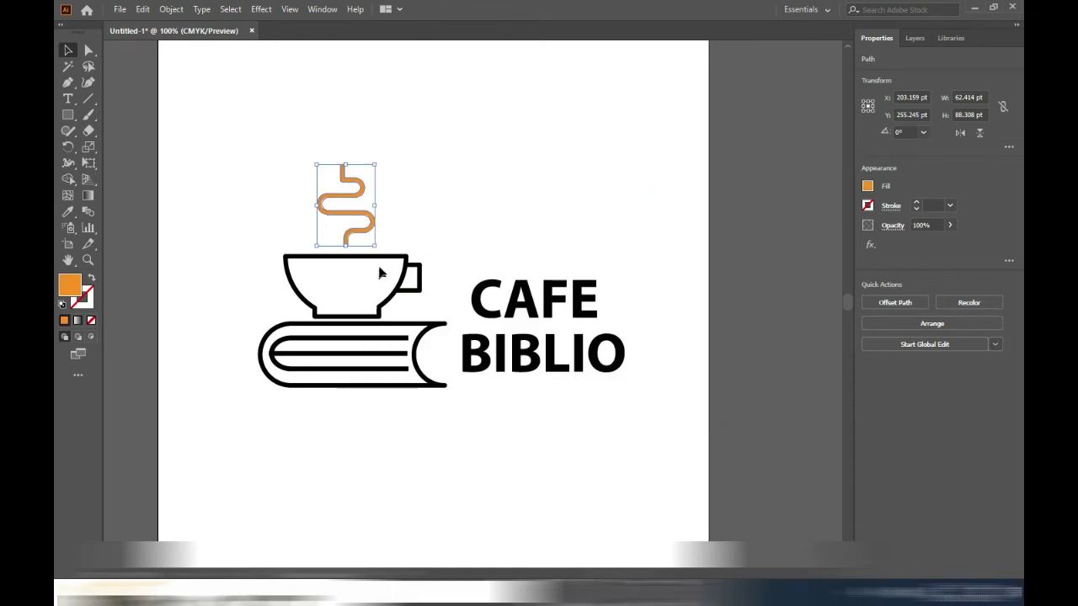
pyautogui.click(350, 281)
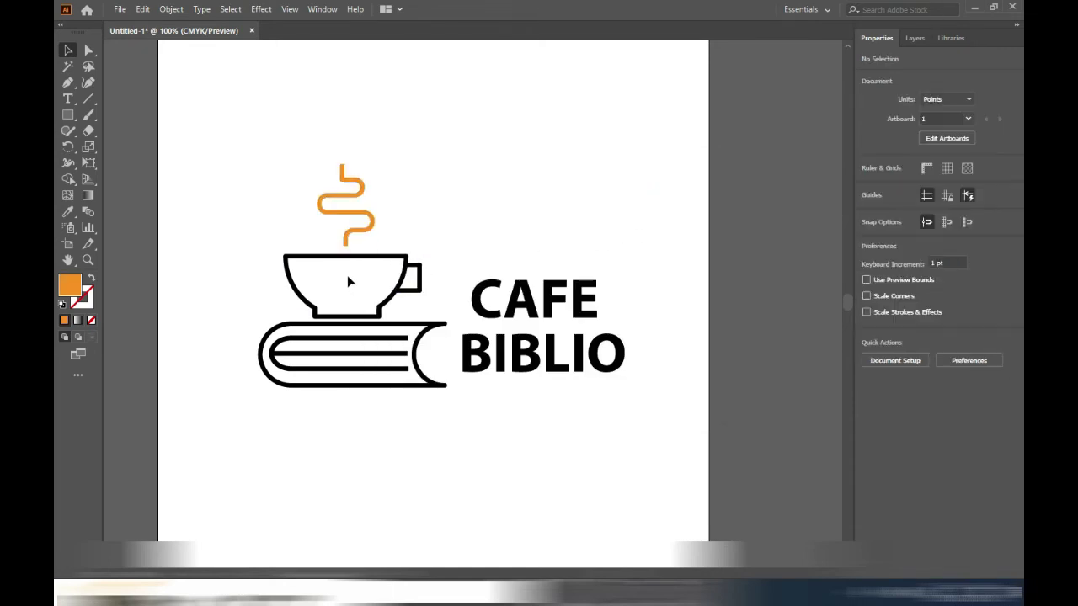
# - Set the cup's fill colour to a near-black dark plum
pyautogui.click(347, 277)
pyautogui.click(343, 260)
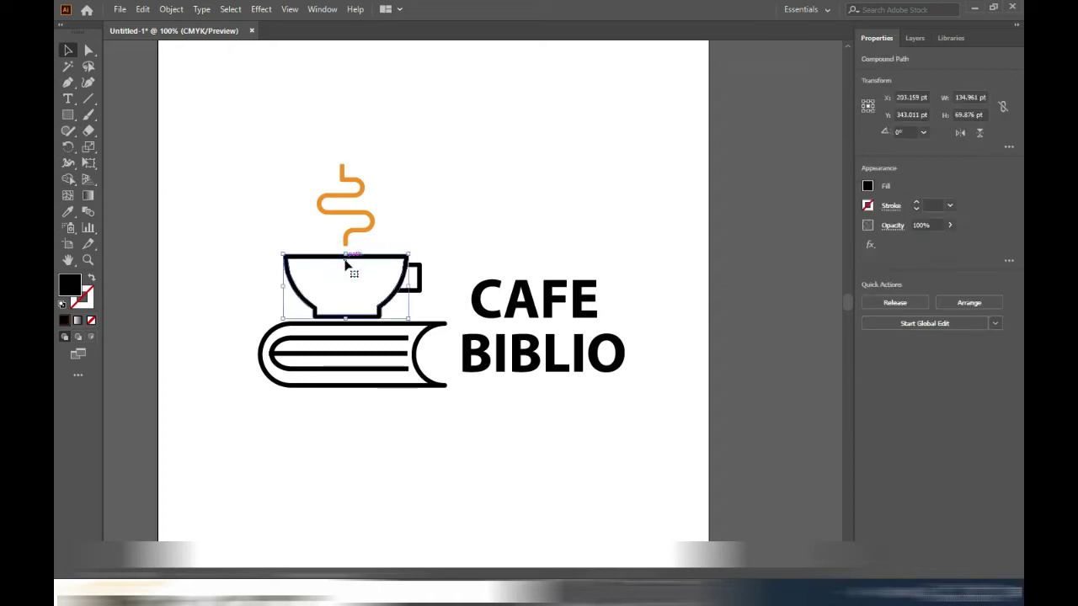
pyautogui.doubleClick(71, 286)
pyautogui.click(464, 351)
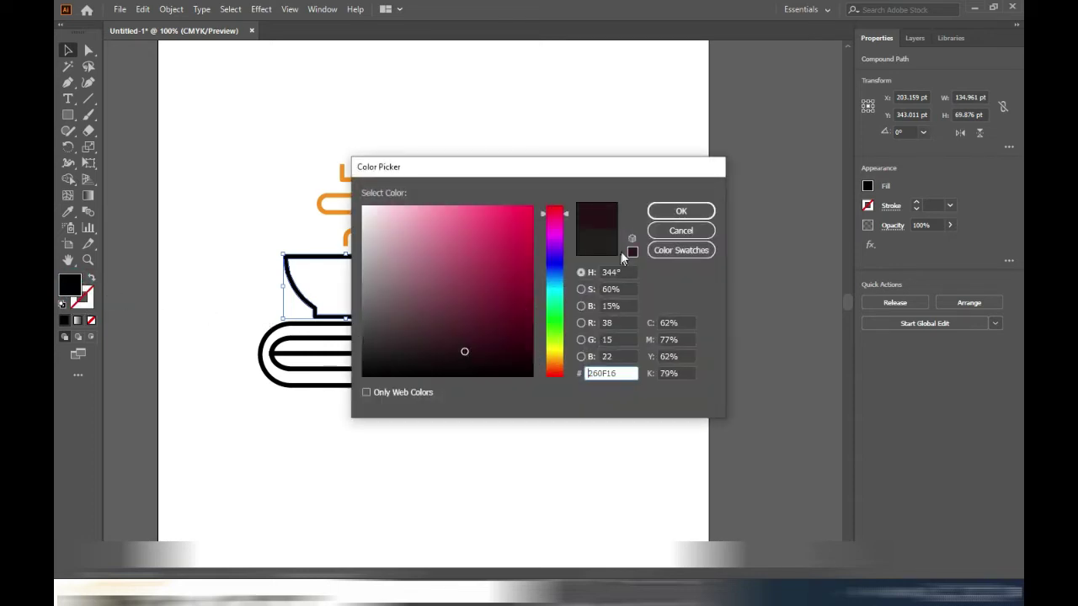
pyautogui.click(458, 351)
pyautogui.moveTo(457, 351); pyautogui.dragTo(464, 360)
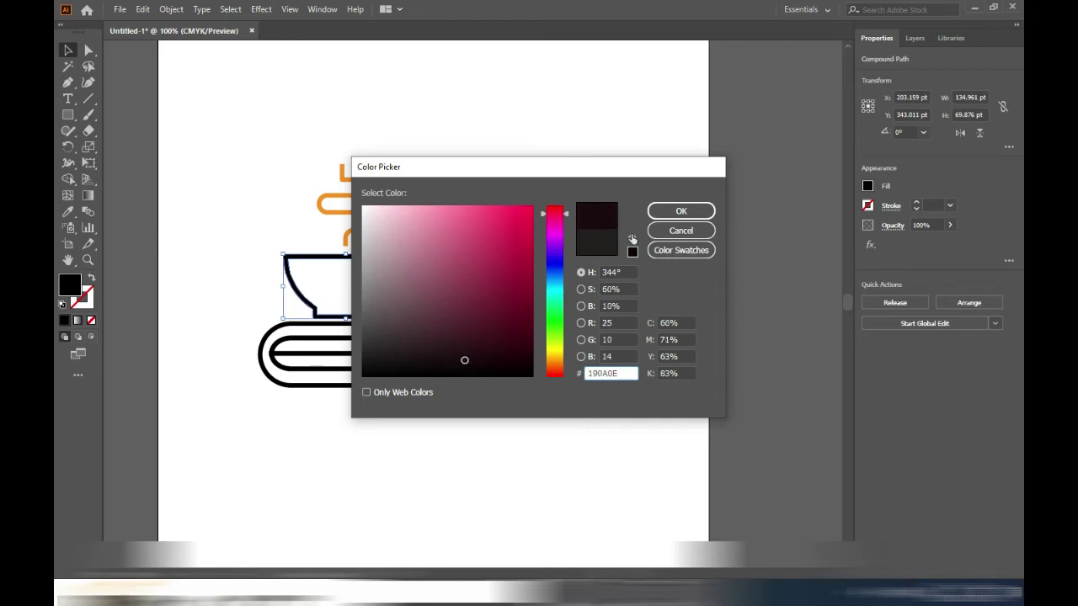
pyautogui.click(675, 215)
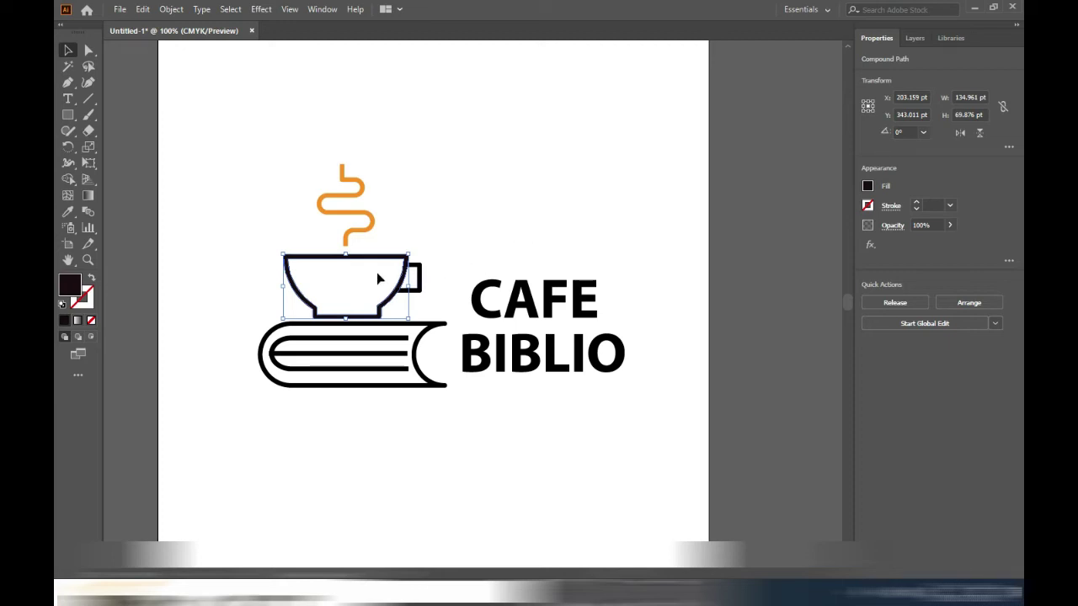
# - Use Live Paint Bucket to fill the cup interior and book shape dark
pyautogui.click(68, 180)
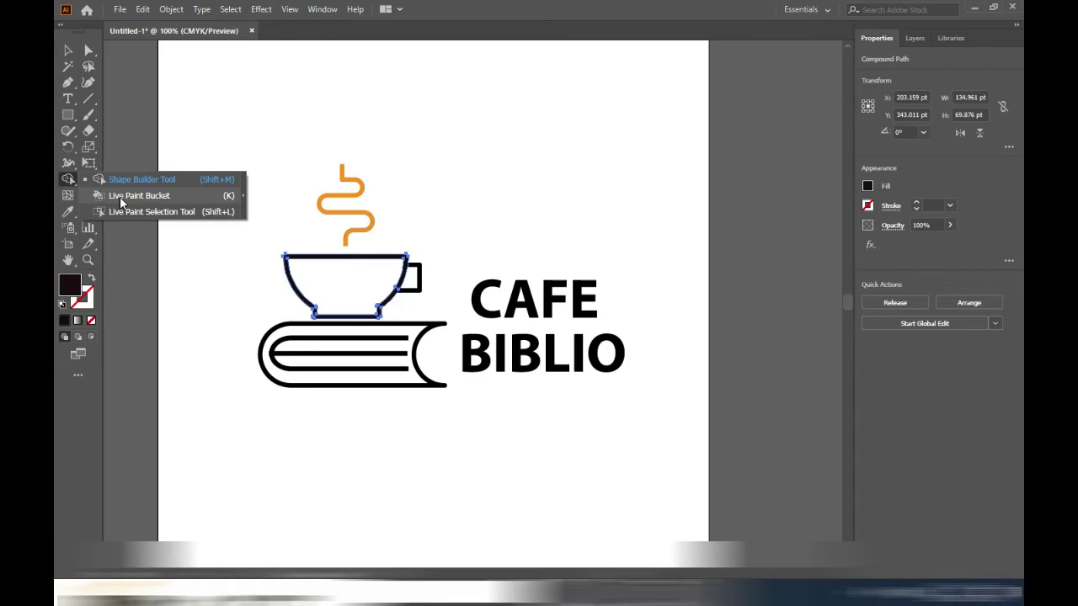
pyautogui.click(127, 196)
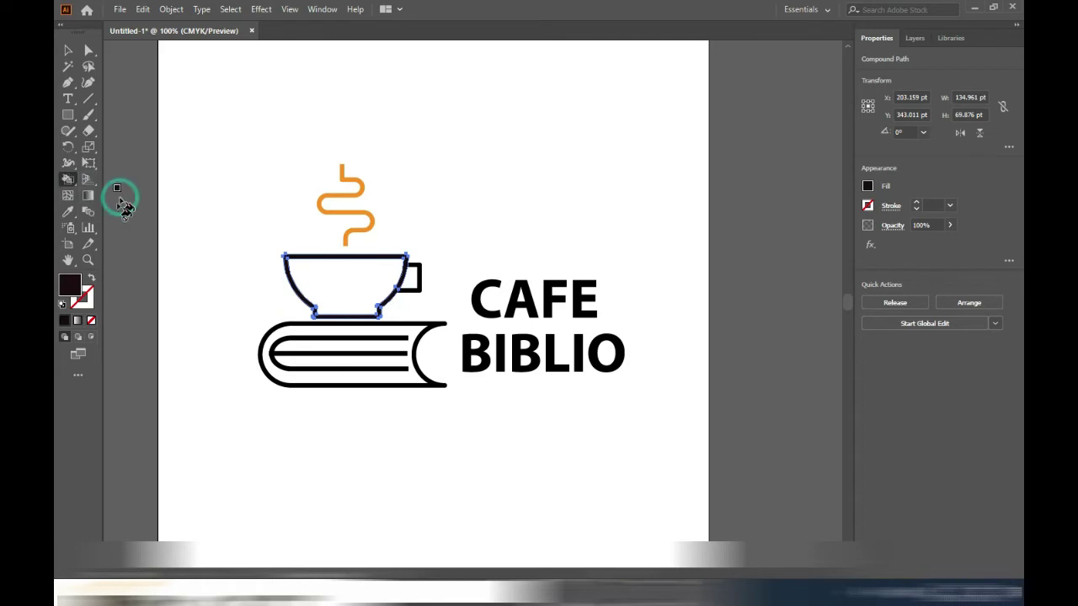
pyautogui.click(350, 290)
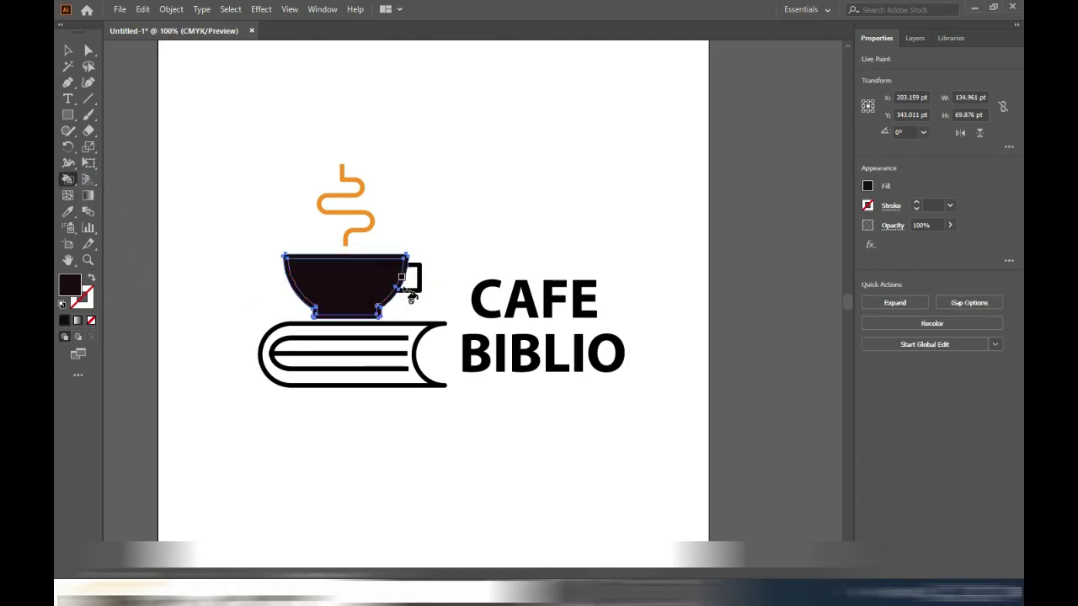
pyautogui.keyDown('ctrl'); pyautogui.click(385, 337); pyautogui.keyUp('ctrl')
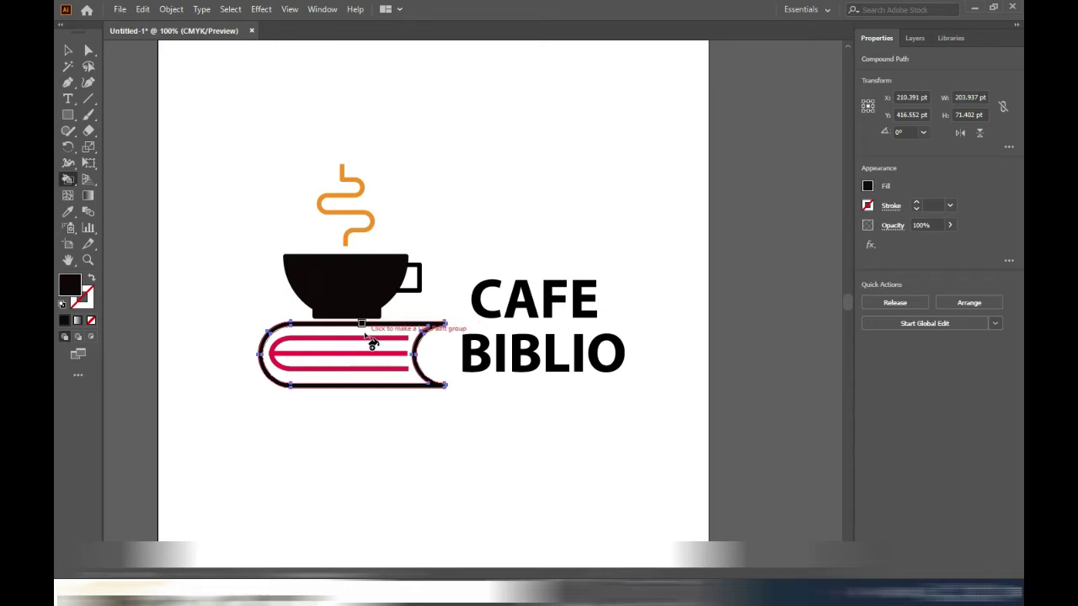
pyautogui.click(367, 336)
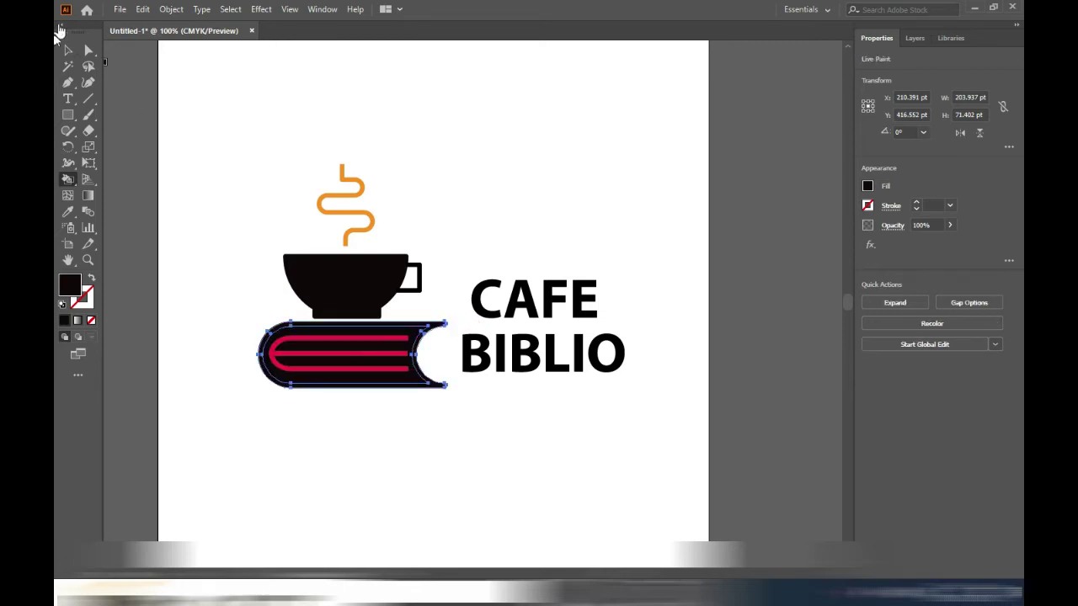
pyautogui.click(68, 49)
# - Fill the book with a saturated red-orange colour
pyautogui.click(207, 237)
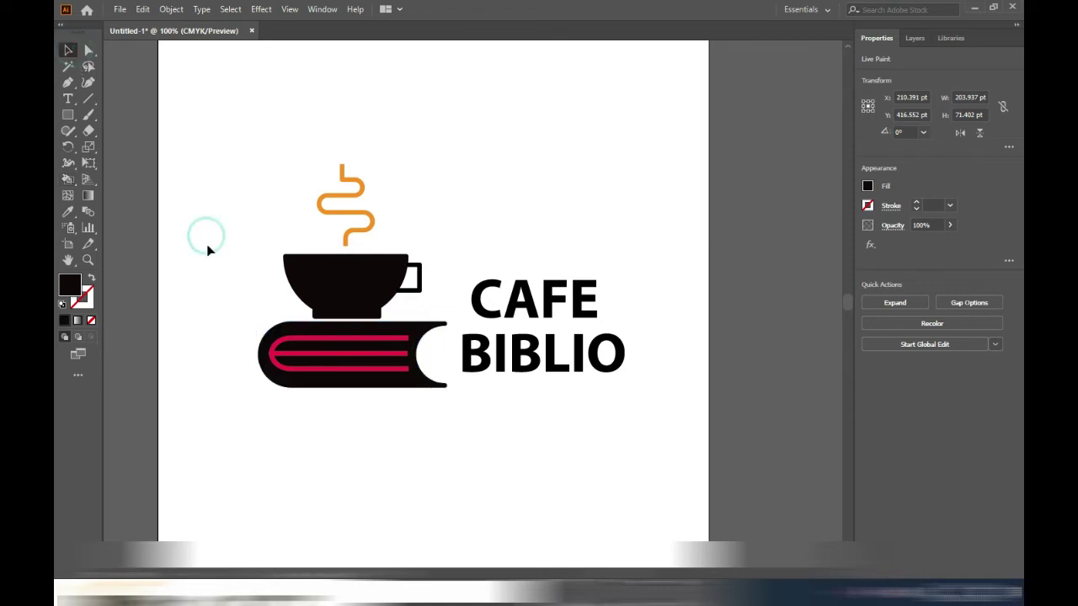
pyautogui.click(305, 334)
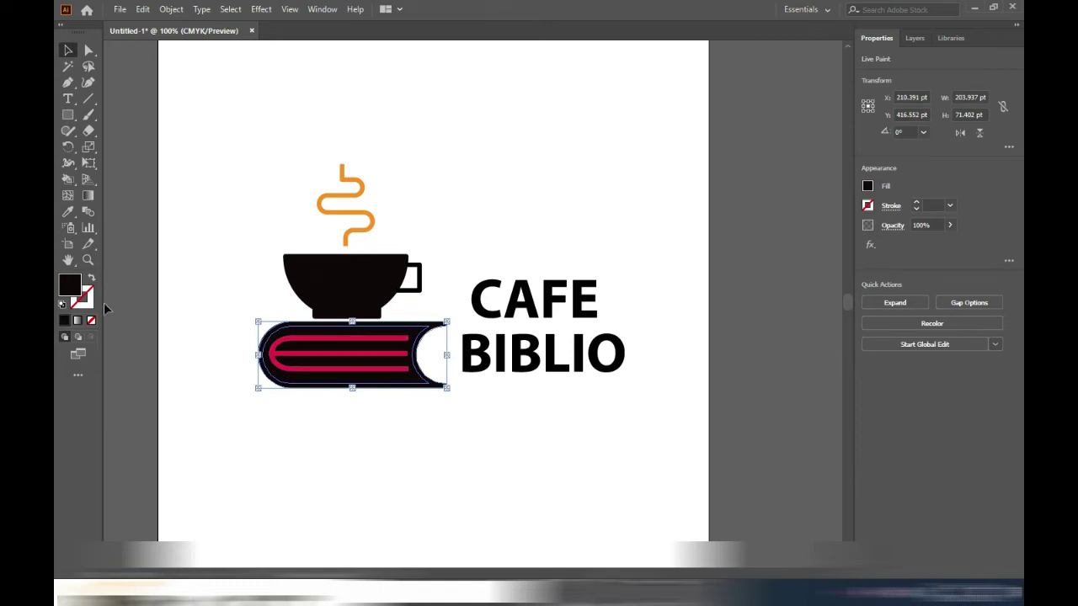
pyautogui.doubleClick(73, 292)
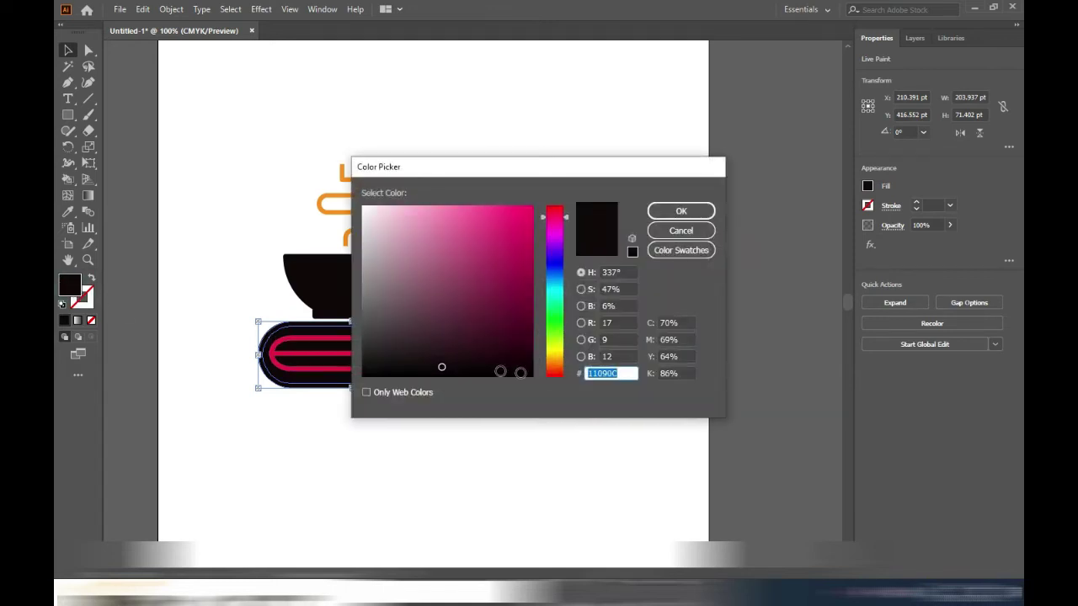
pyautogui.click(553, 375)
pyautogui.moveTo(510, 339)
pyautogui.mouseDown()
pyautogui.moveTo(519, 268)
pyautogui.moveTo(539, 240)
pyautogui.moveTo(509, 223)
pyautogui.mouseUp()
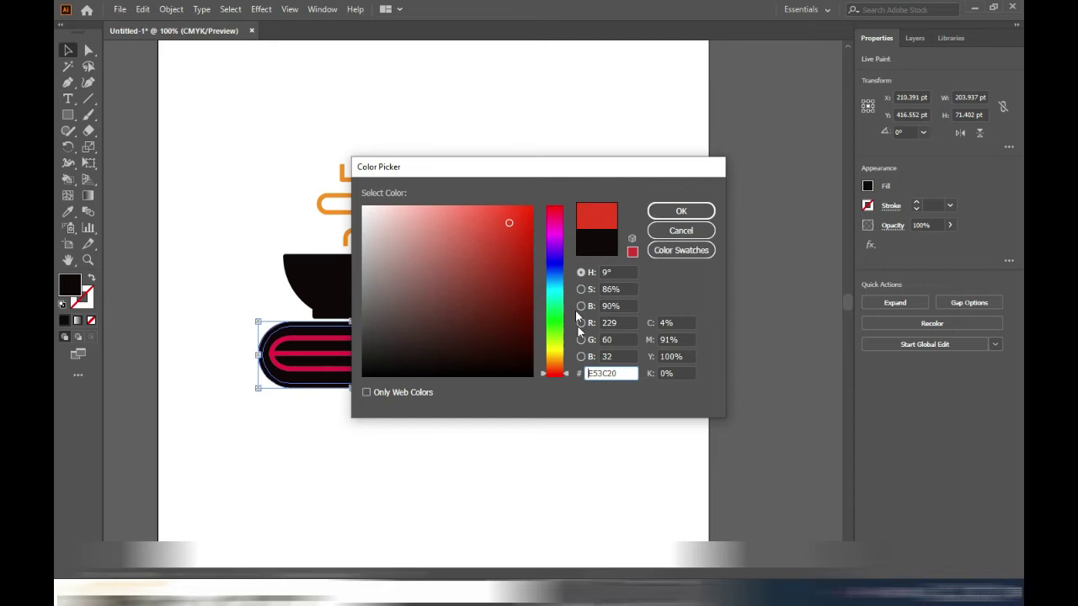
pyautogui.click(564, 377)
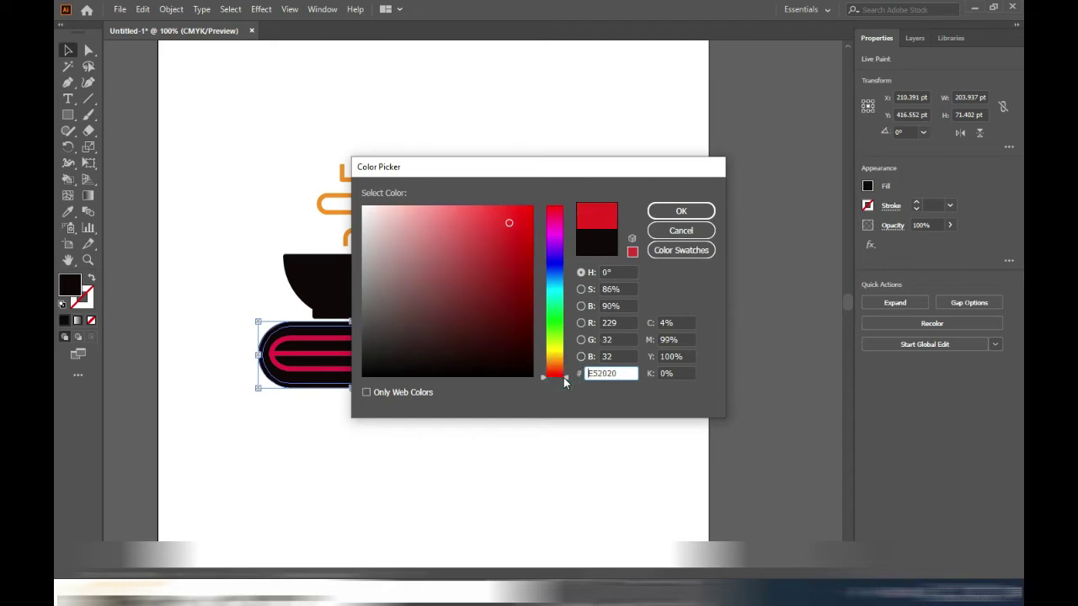
pyautogui.moveTo(556, 375); pyautogui.dragTo(553, 369)
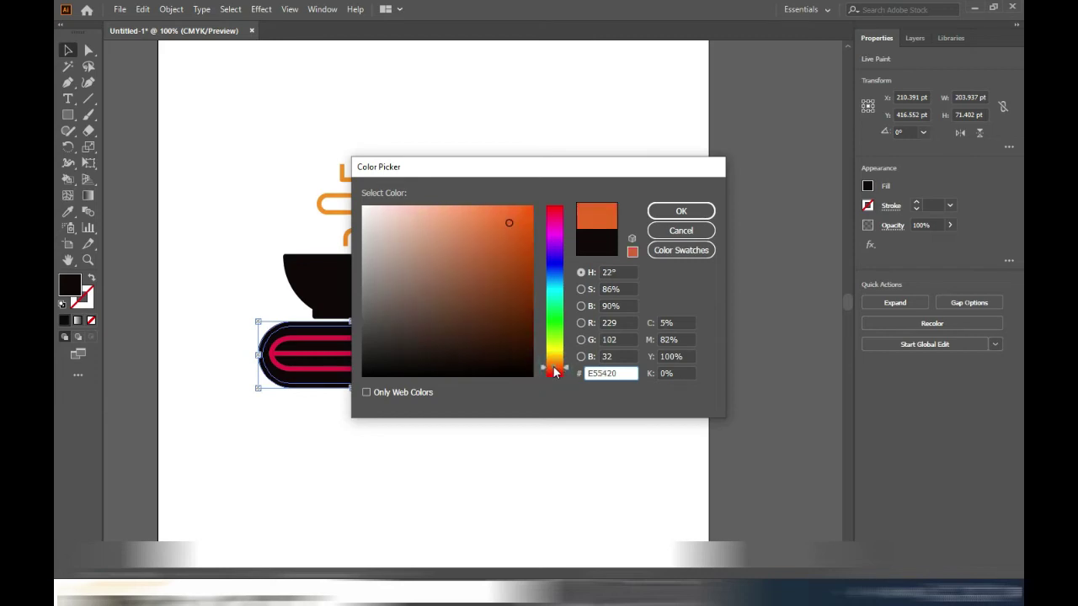
pyautogui.moveTo(533, 290)
pyautogui.mouseDown()
pyautogui.moveTo(495, 219)
pyautogui.moveTo(510, 251)
pyautogui.mouseUp()
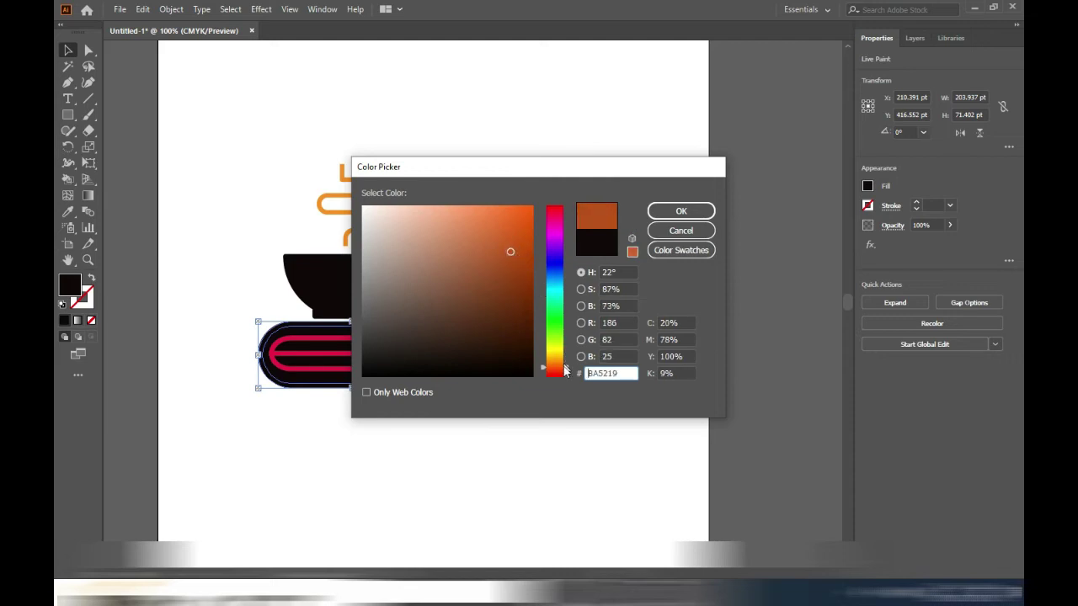
pyautogui.moveTo(558, 378); pyautogui.dragTo(557, 374)
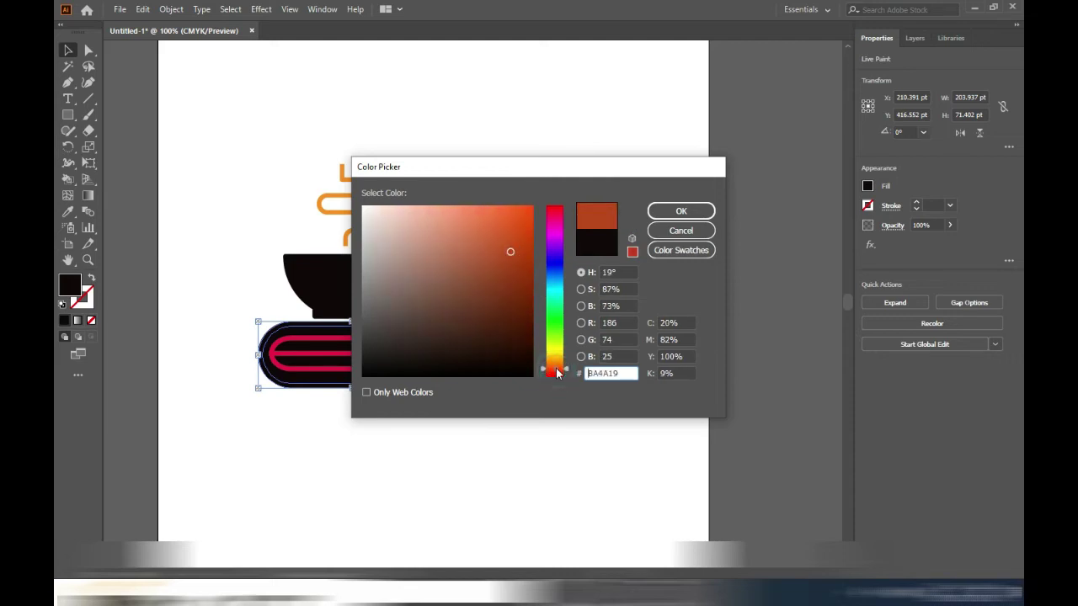
pyautogui.moveTo(517, 261)
pyautogui.mouseDown()
pyautogui.moveTo(545, 217)
pyautogui.moveTo(545, 228)
pyautogui.mouseUp()
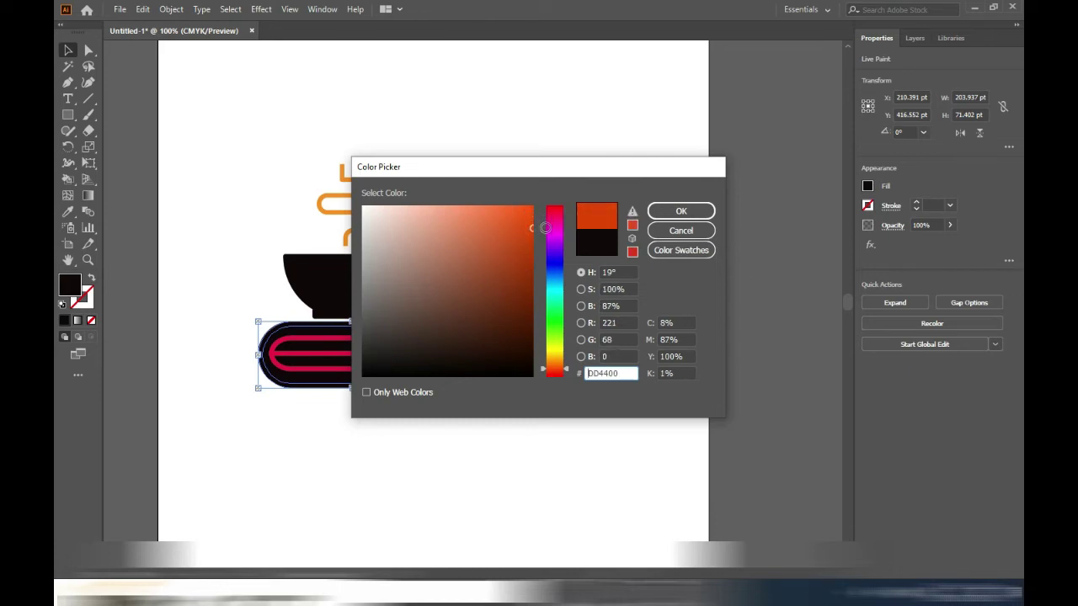
pyautogui.click(681, 211)
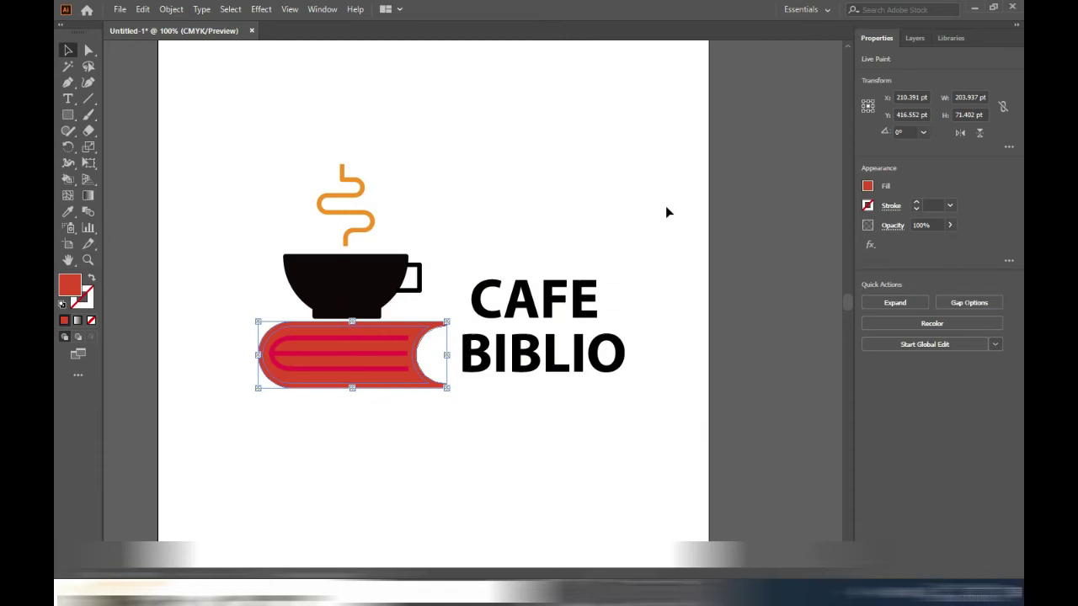
# - Refine the book's fill to a vivid orange-red (#DB460E)
pyautogui.doubleClick(70, 286)
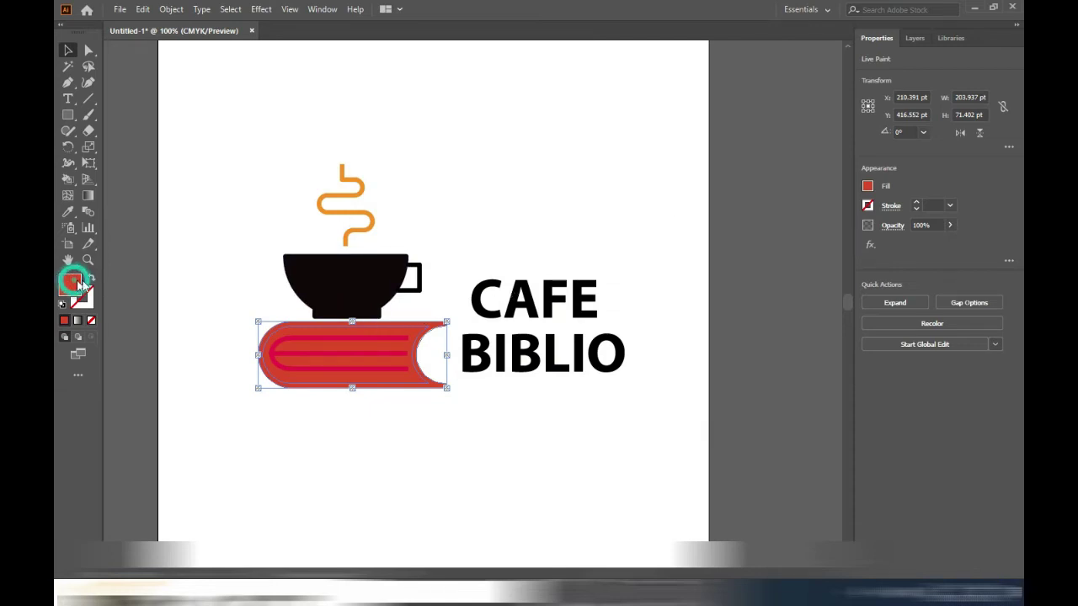
pyautogui.click(497, 263)
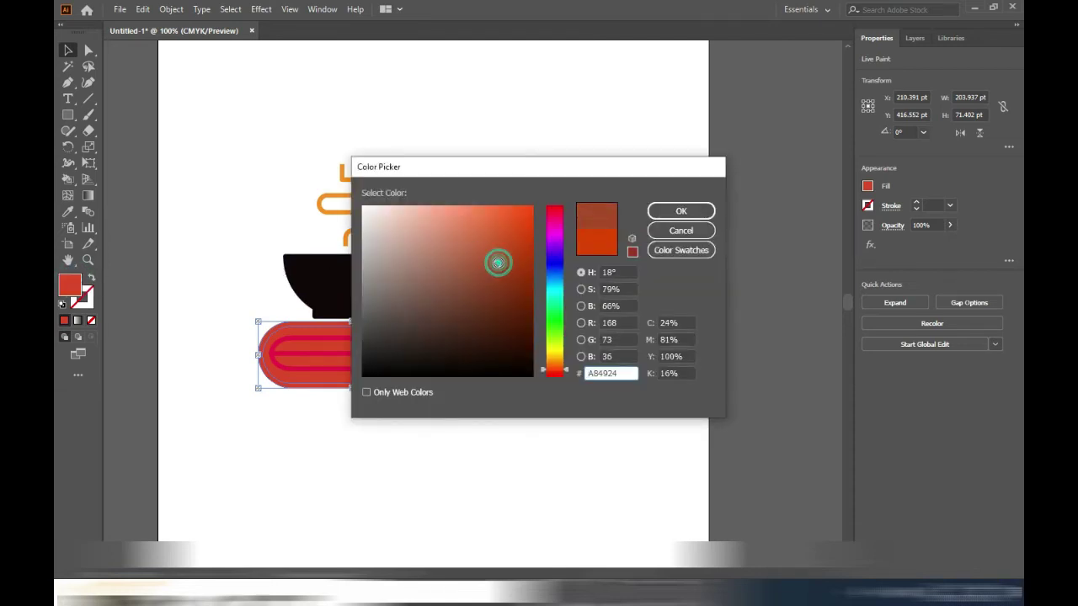
pyautogui.moveTo(500, 263)
pyautogui.mouseDown()
pyautogui.moveTo(515, 298)
pyautogui.moveTo(512, 229)
pyautogui.mouseUp()
pyautogui.click(523, 230)
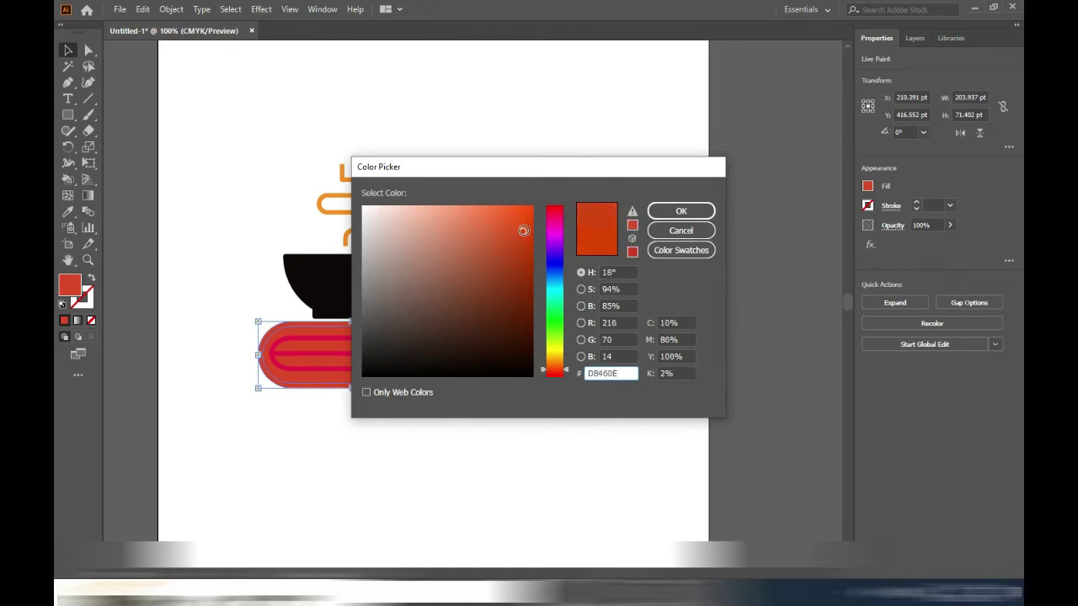
pyautogui.click(680, 211)
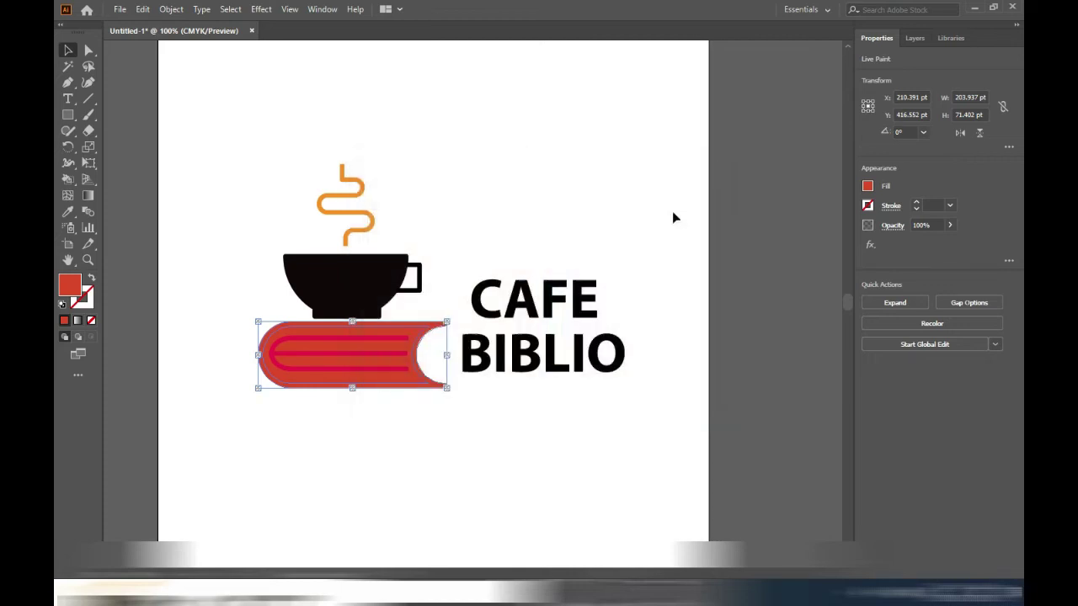
# - Expand the book's Live Paint artwork with Object > Expand
pyautogui.doubleClick(411, 335)
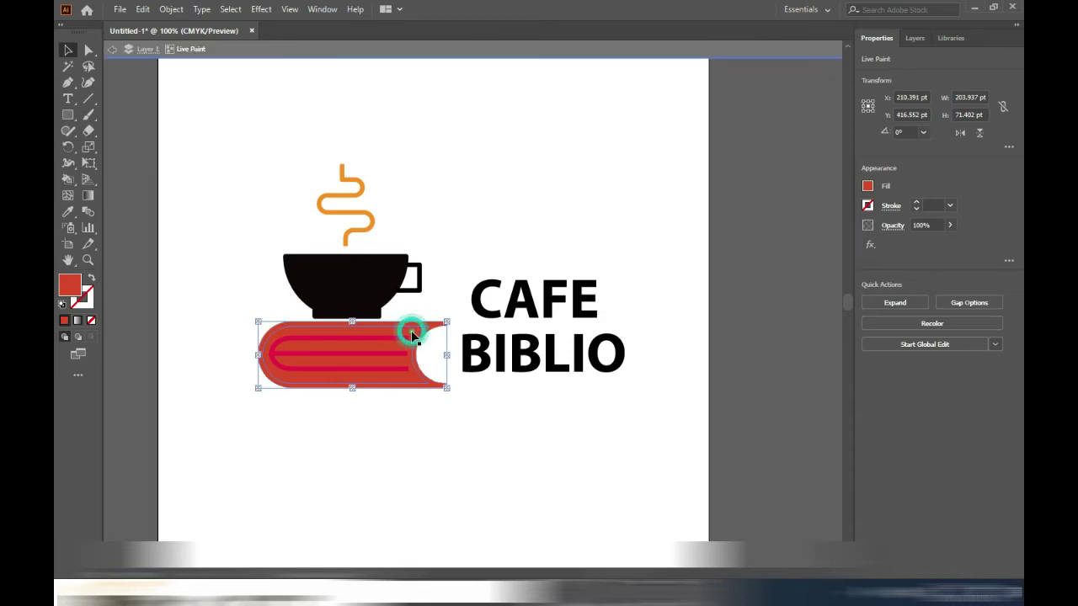
pyautogui.click(412, 335)
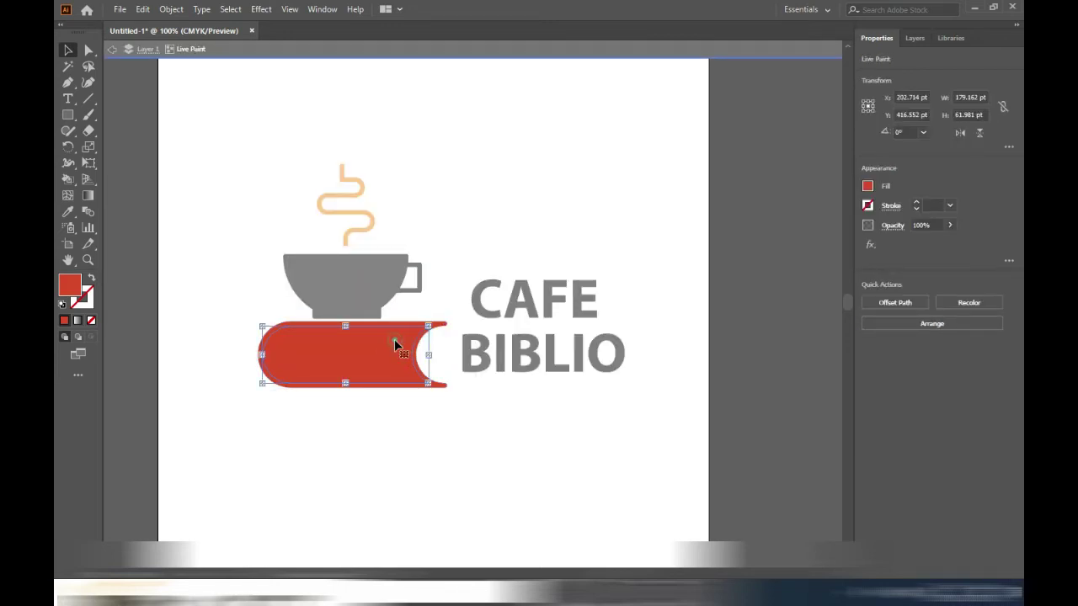
pyautogui.doubleClick(72, 288)
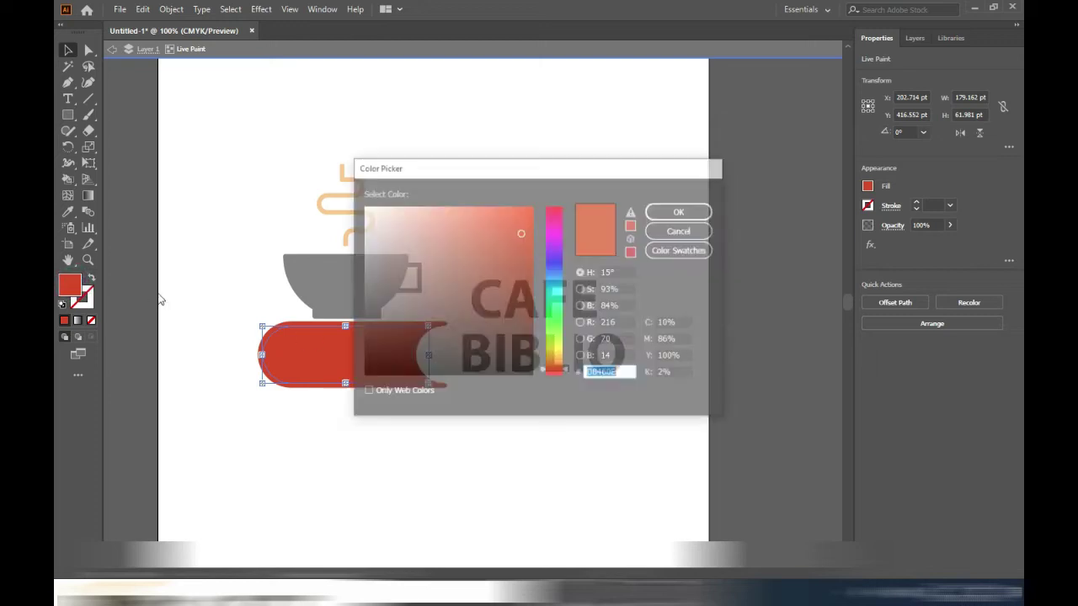
pyautogui.click(173, 10)
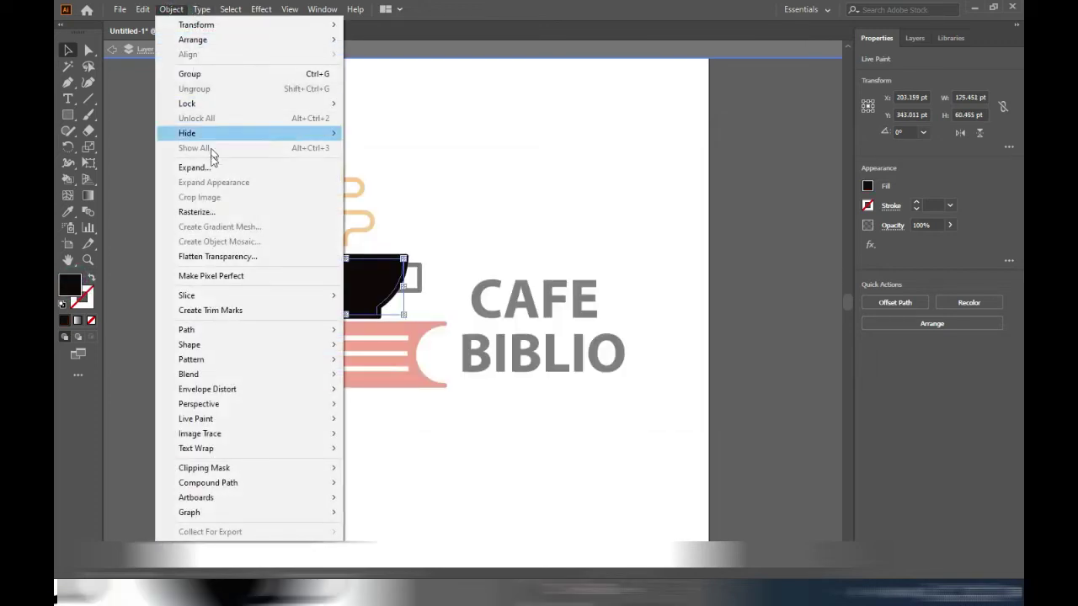
pyautogui.click(207, 168)
pyautogui.click(508, 374)
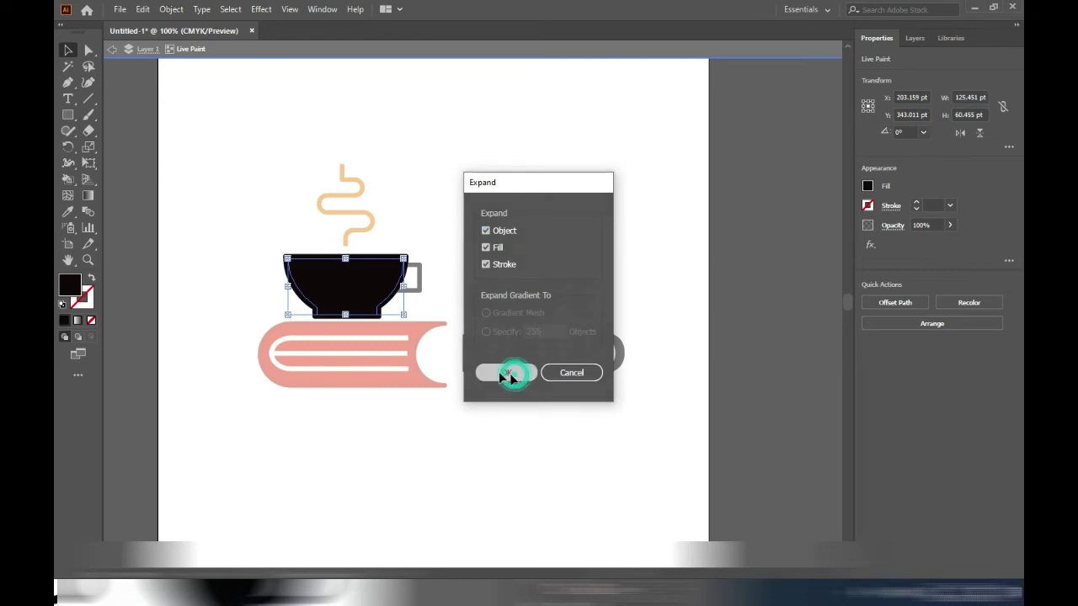
# - Exit isolation mode and clear the selection
pyautogui.moveTo(248, 318); pyautogui.dragTo(299, 395)
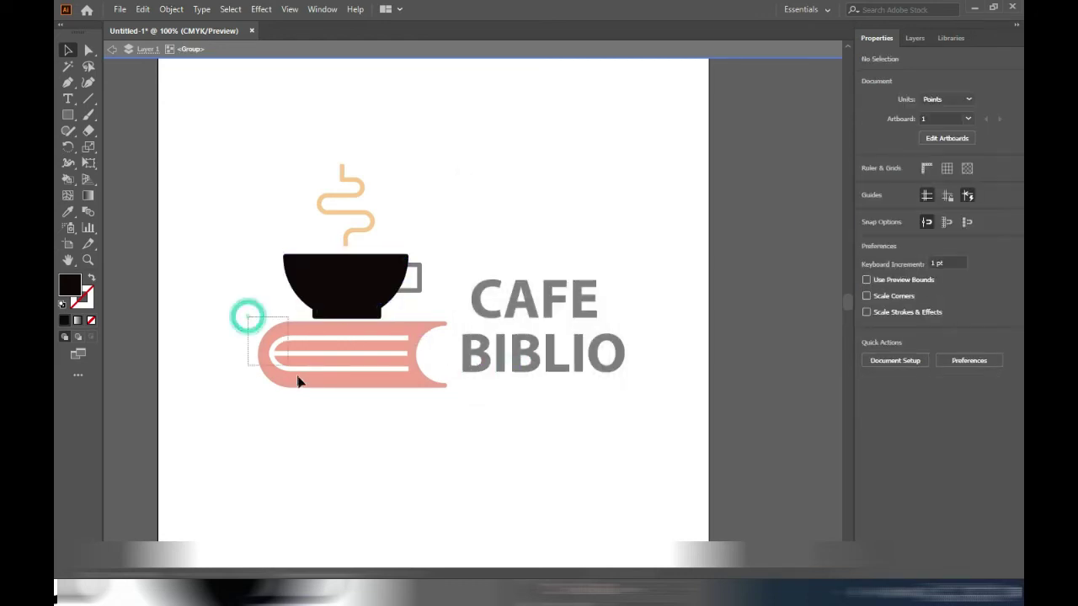
pyautogui.click(282, 410)
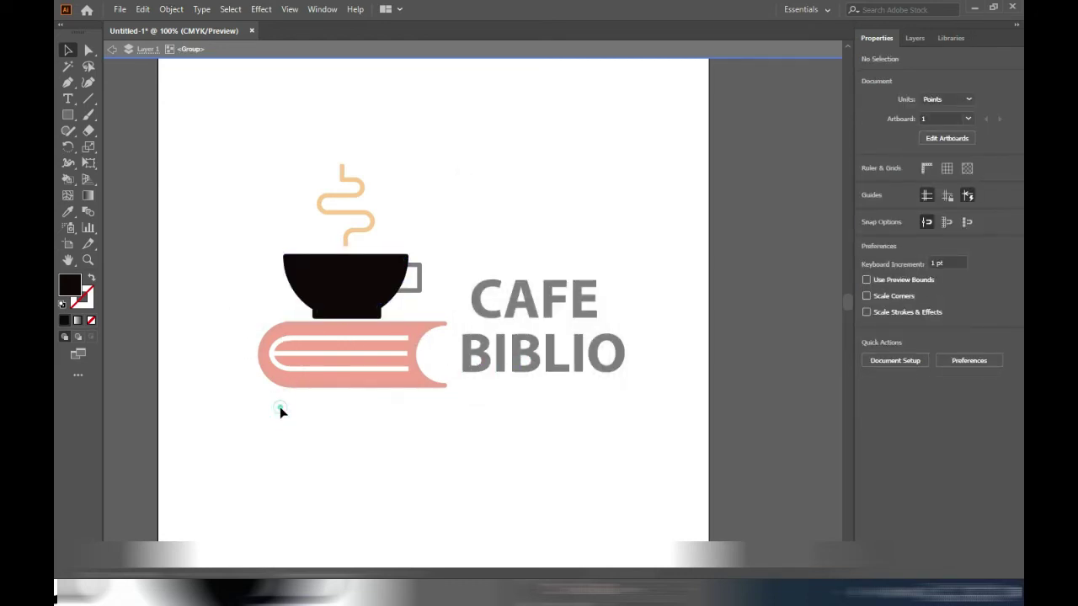
pyautogui.click(279, 407)
pyautogui.moveTo(256, 314); pyautogui.dragTo(303, 392)
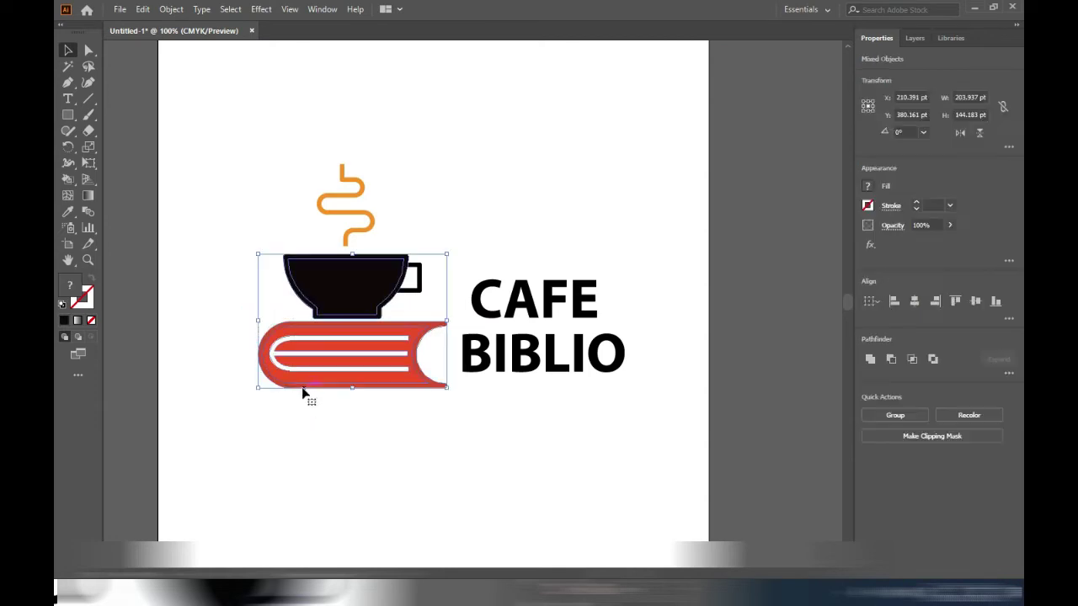
pyautogui.click(199, 335)
# - Select the coffee cup group and trim its body and handle together with Pathfinder
pyautogui.click(301, 404)
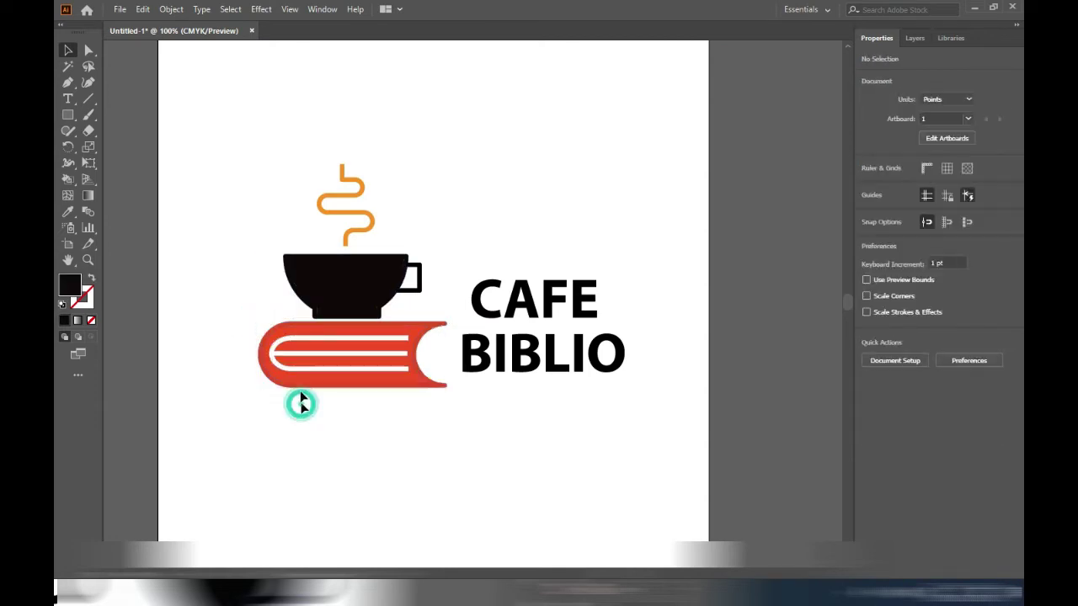
pyautogui.click(290, 327)
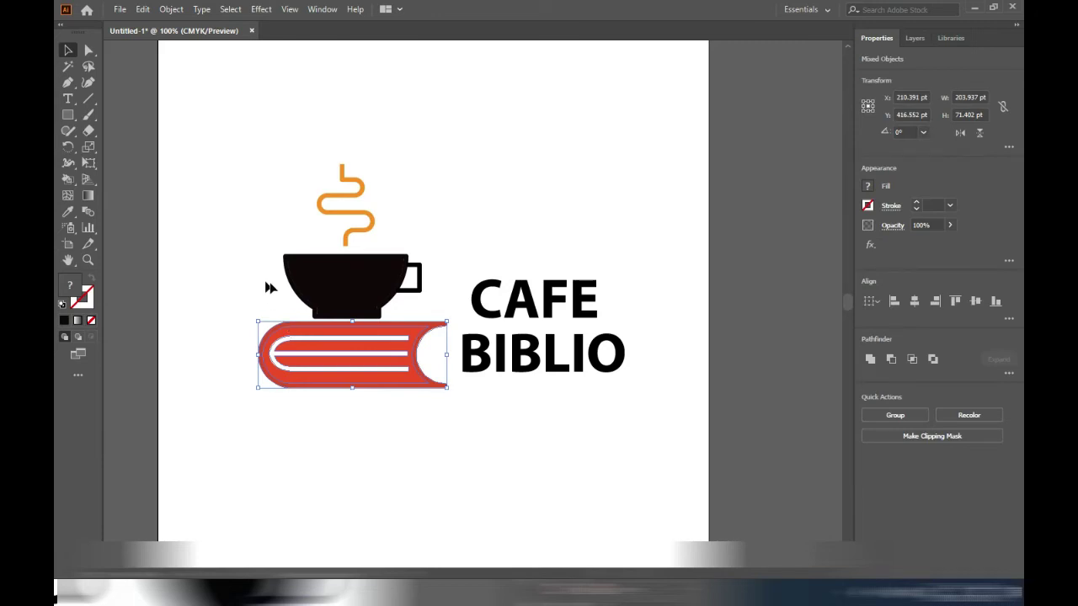
pyautogui.click(329, 280)
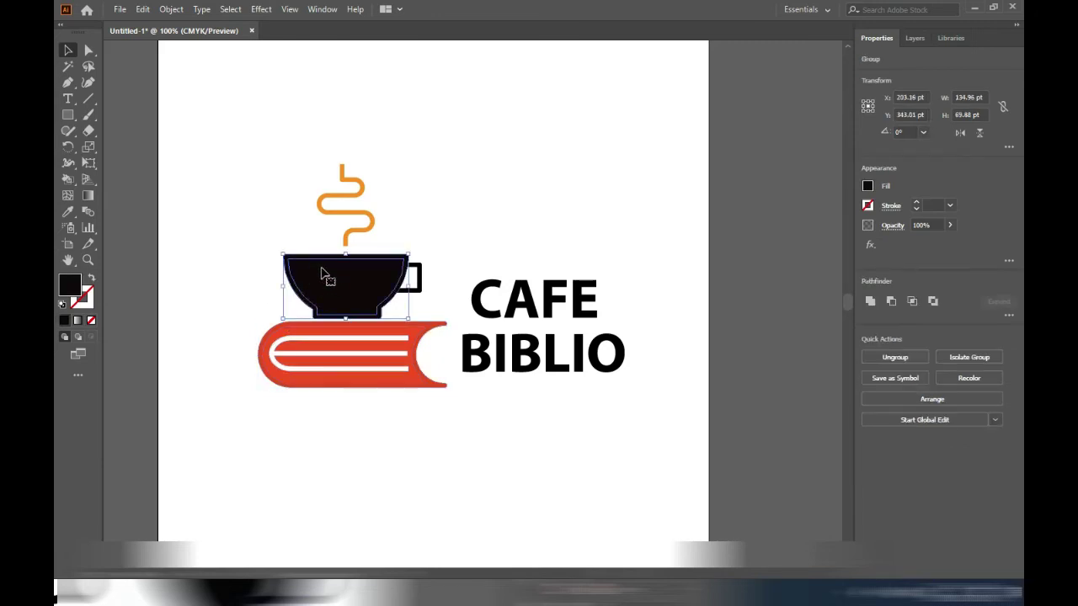
pyautogui.click(322, 9)
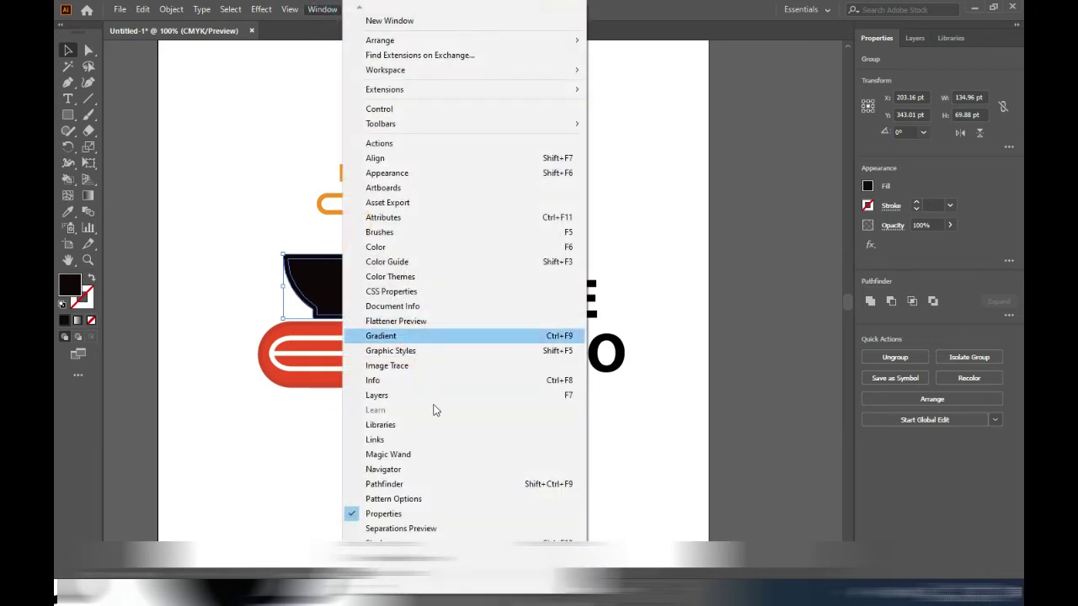
pyautogui.click(414, 484)
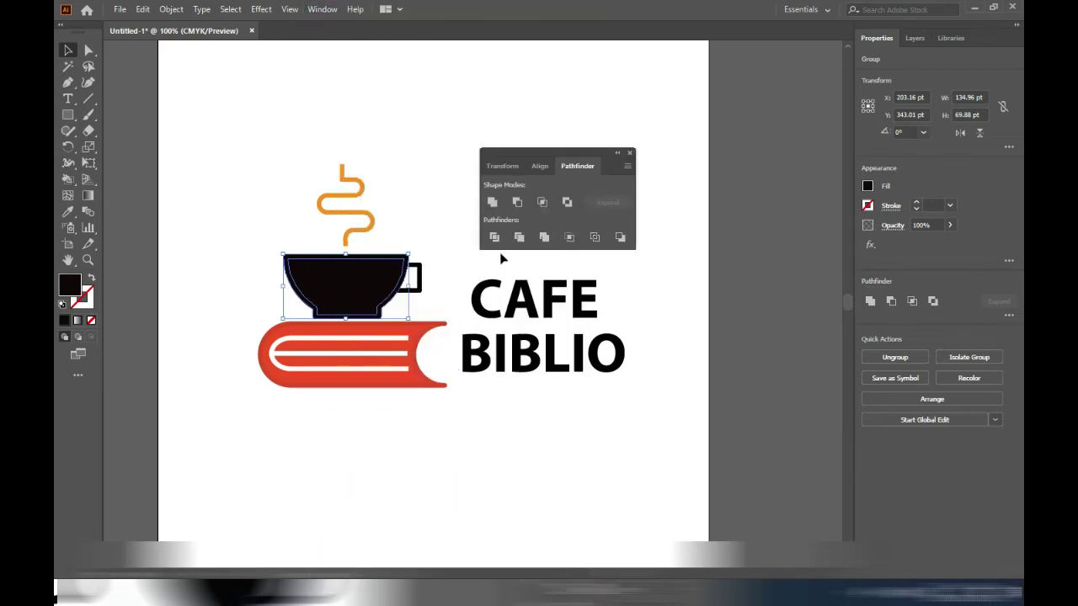
pyautogui.click(544, 239)
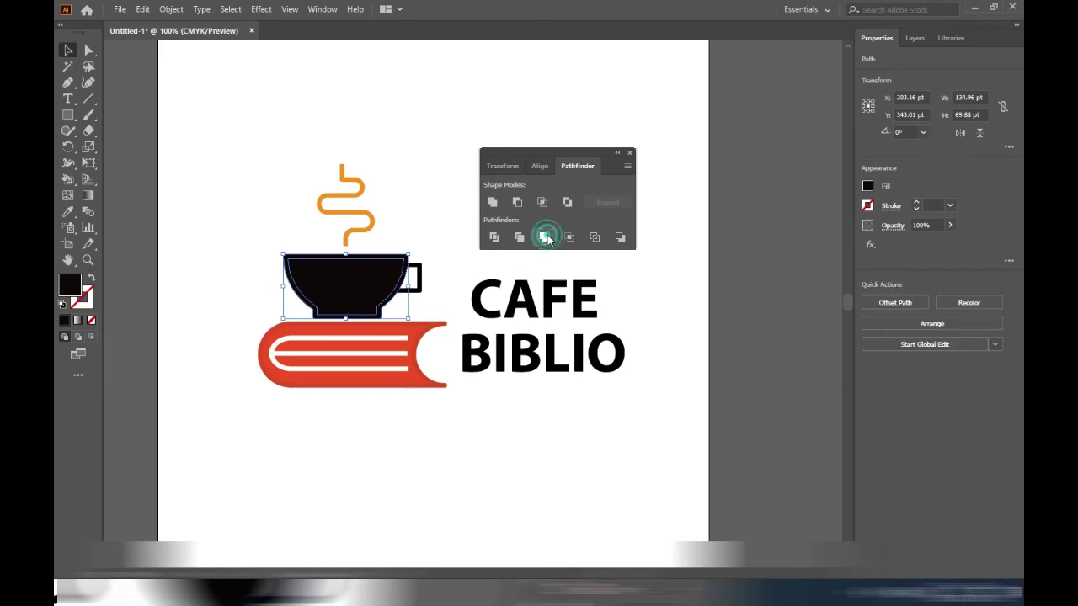
pyautogui.keyDown('shift'); pyautogui.click(414, 263); pyautogui.keyUp('shift')
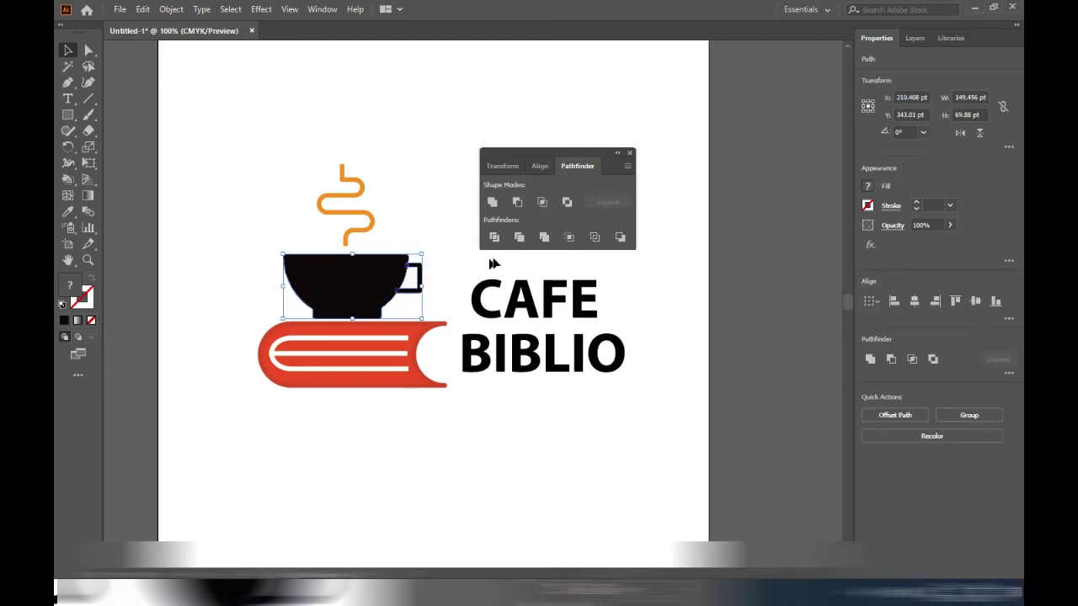
pyautogui.click(518, 237)
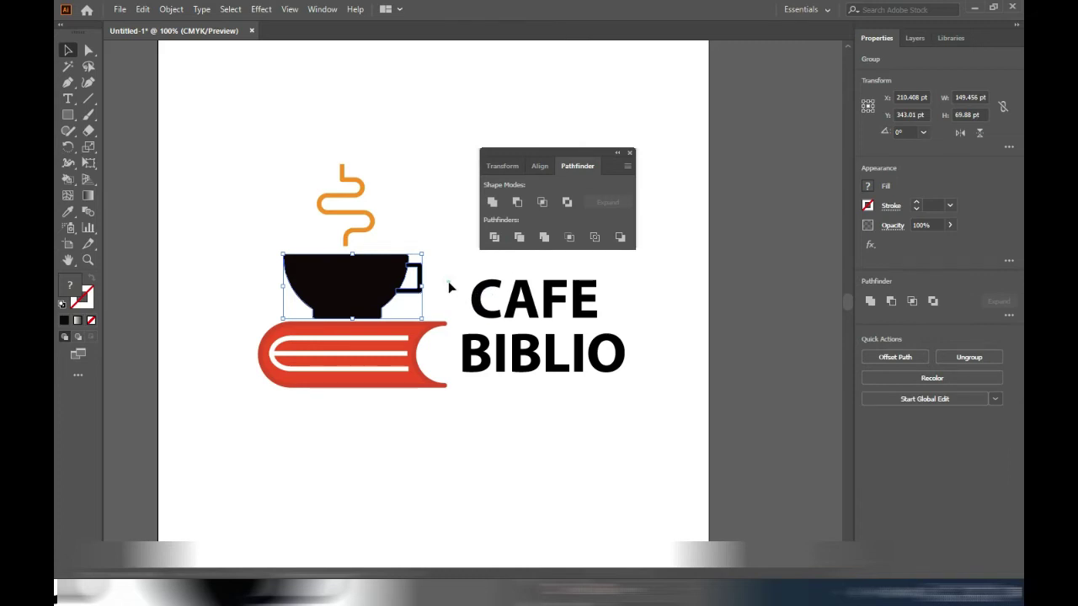
# - Check the cup group's context options, then select the red book artwork
pyautogui.click(444, 291)
pyautogui.rightClick(416, 291)
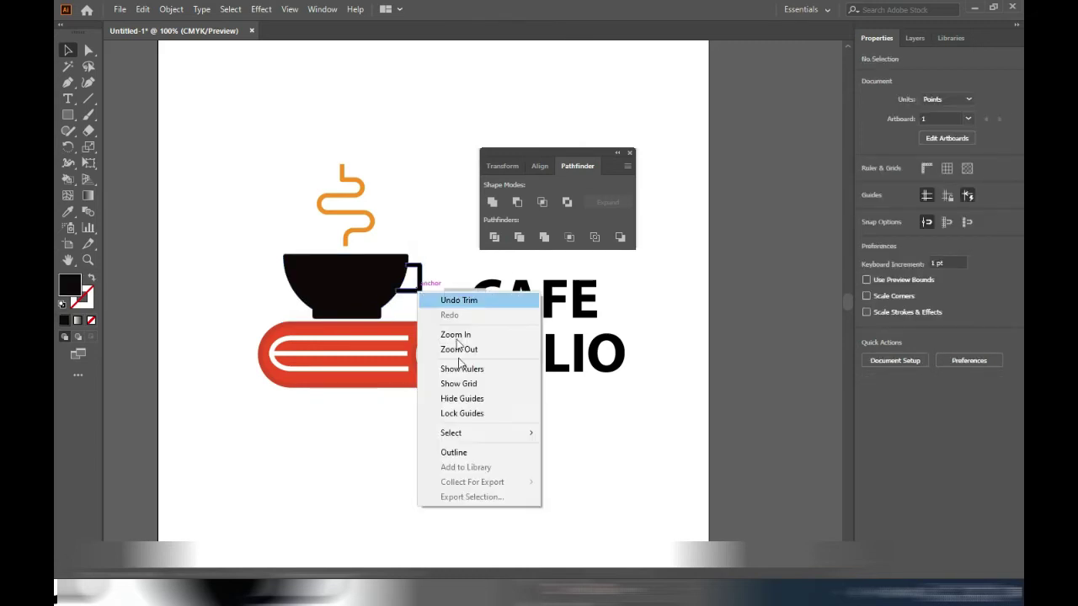
pyautogui.click(417, 272)
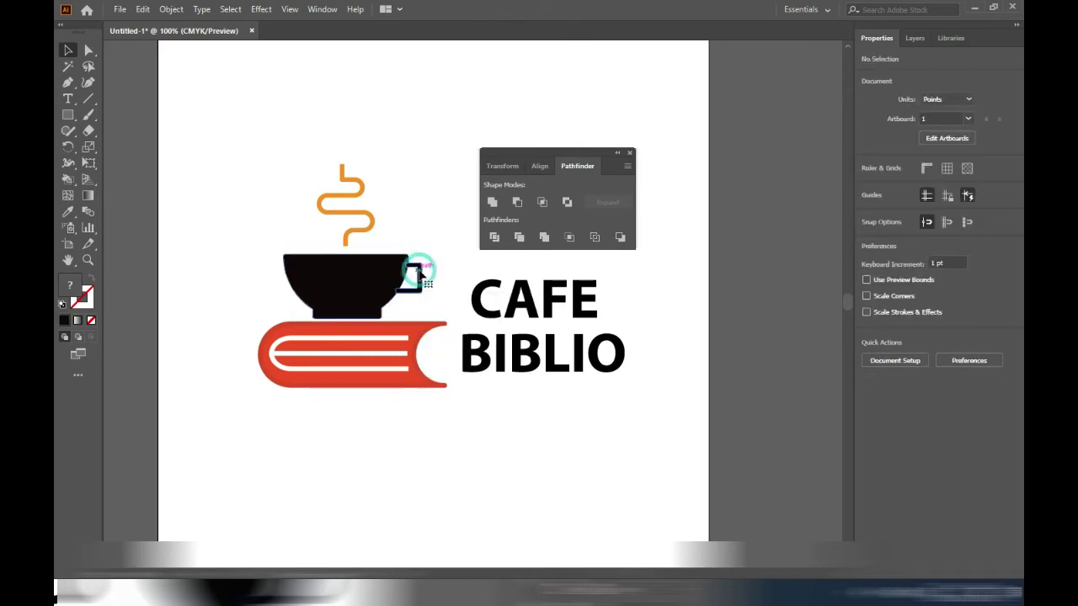
pyautogui.rightClick(420, 268)
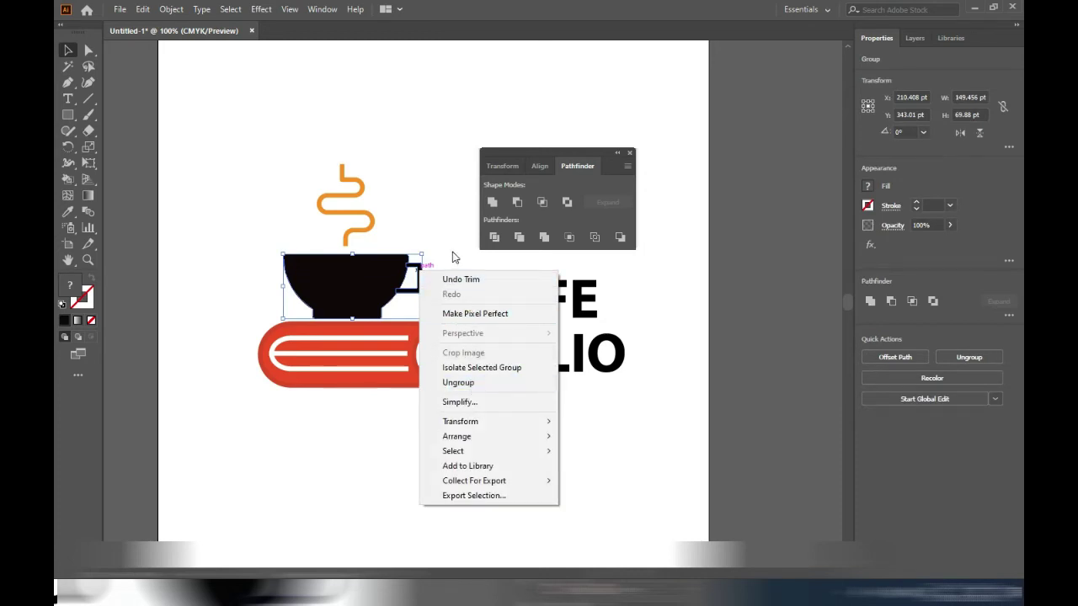
pyautogui.click(451, 253)
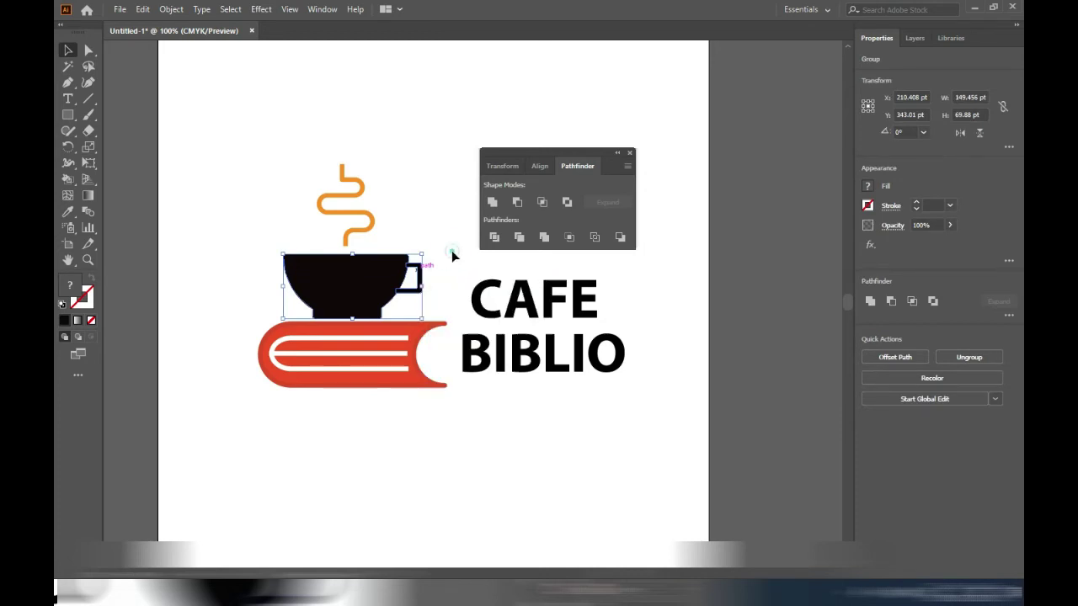
pyautogui.click(413, 330)
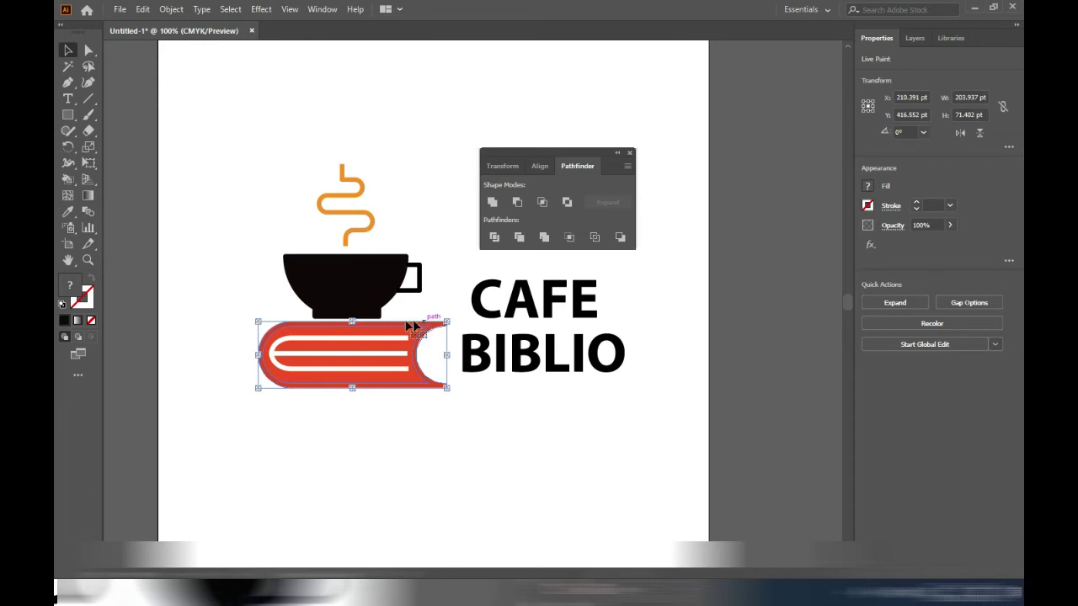
# - Expand the red book's Live Paint into fill and stroke shapes and merge them
pyautogui.click(171, 8)
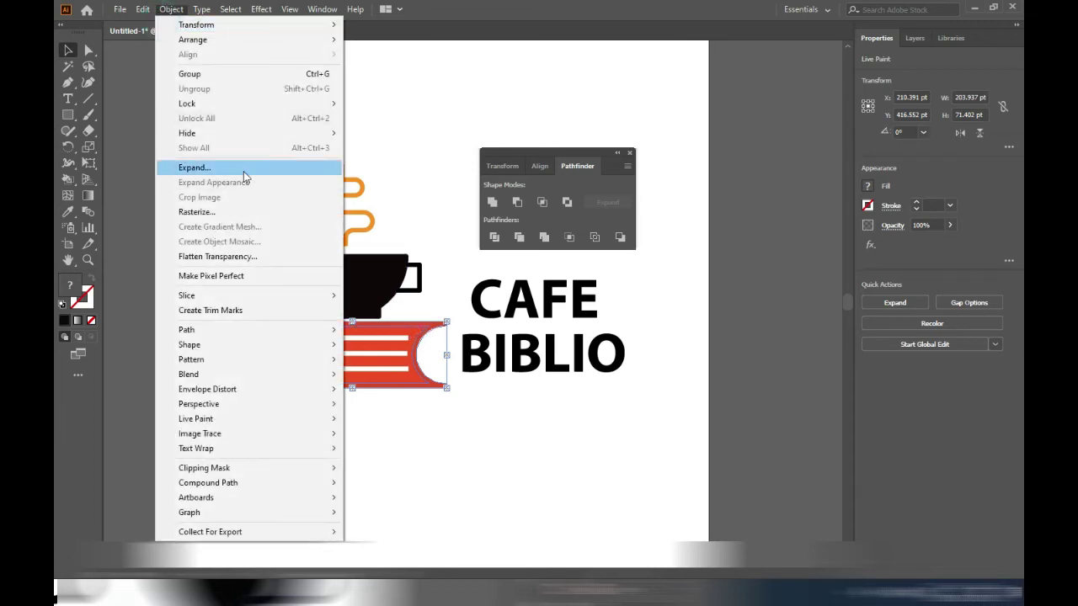
pyautogui.click(240, 168)
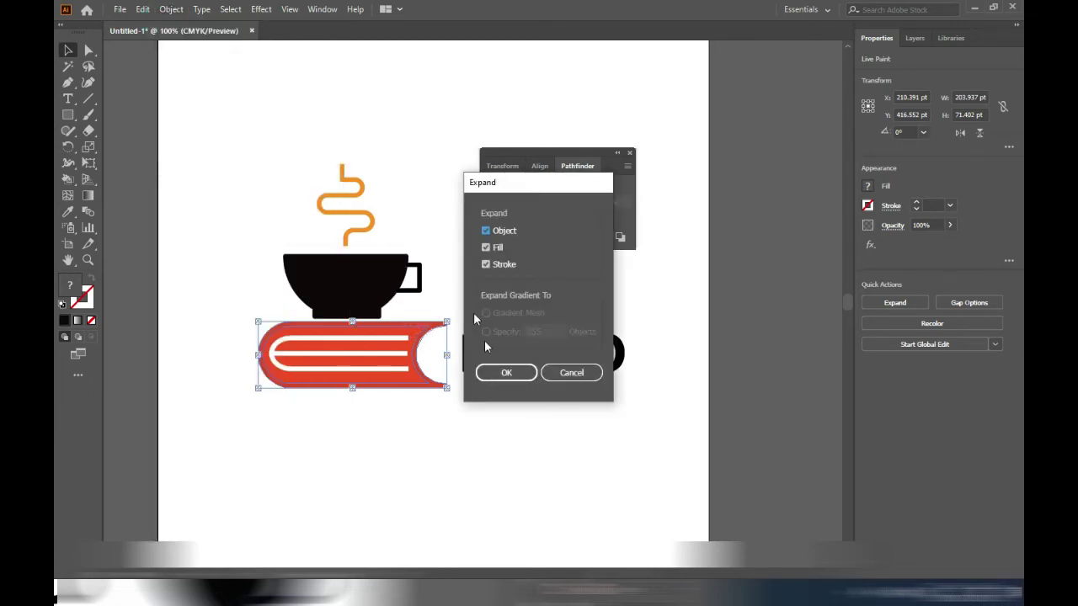
pyautogui.click(506, 378)
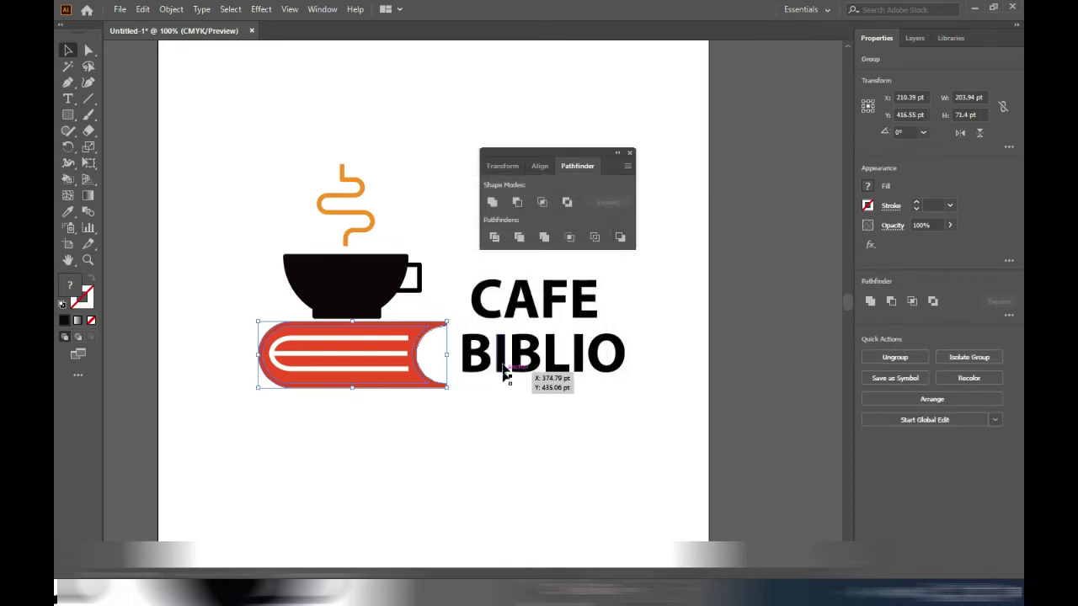
pyautogui.click(545, 238)
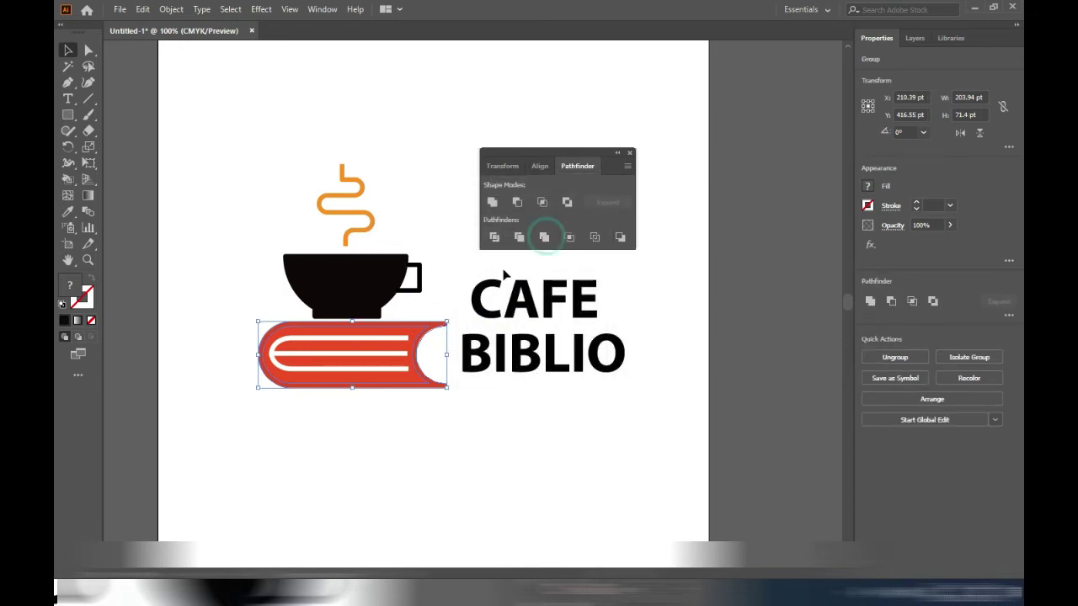
# - Select the book and its white stripe to confirm the stripe is a separate path
pyautogui.click(442, 305)
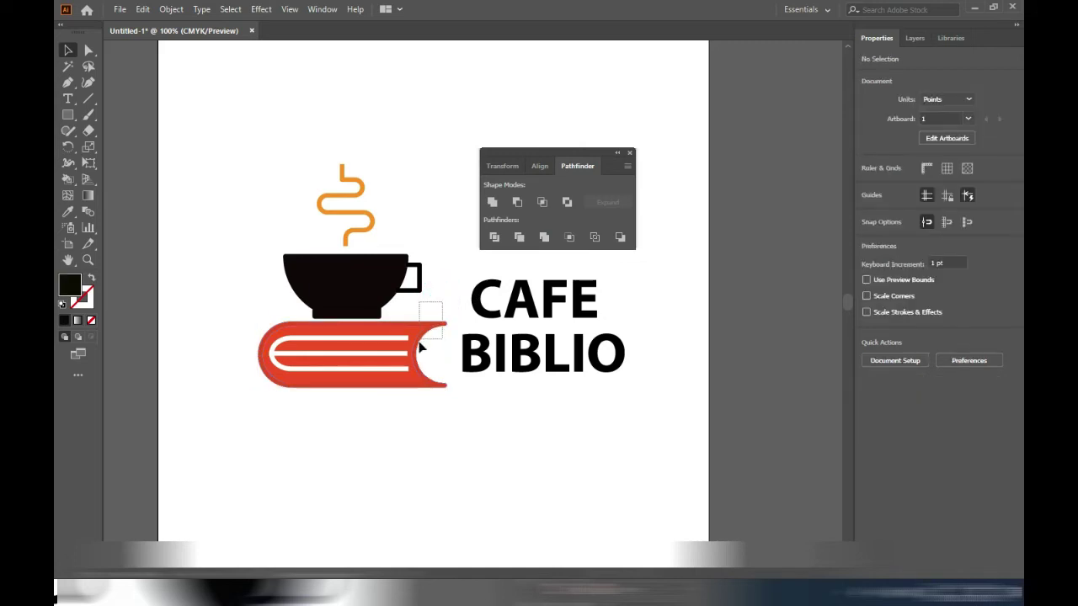
pyautogui.click(421, 341)
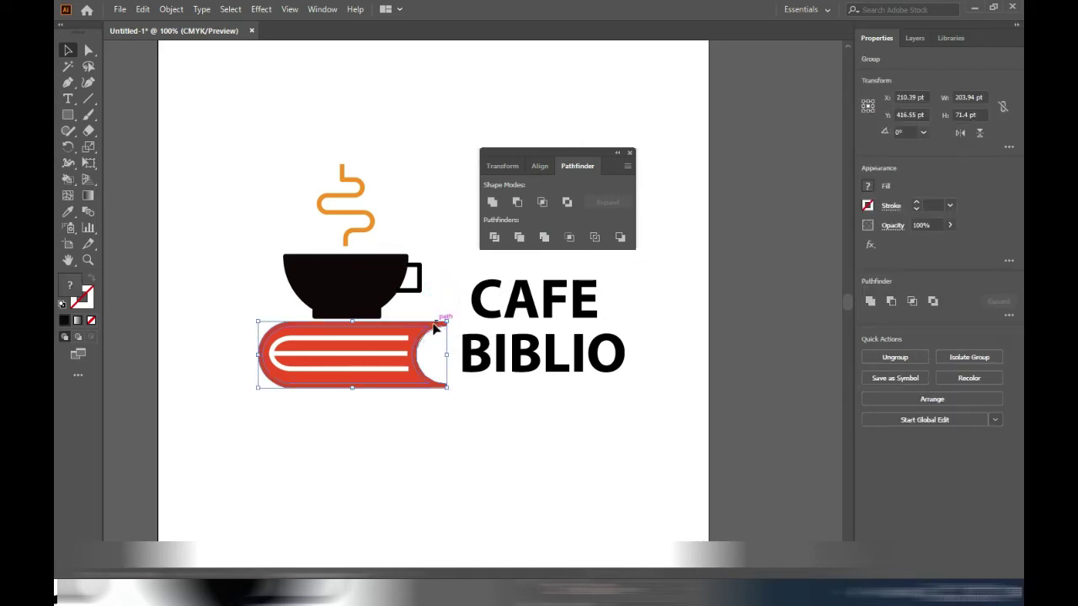
pyautogui.click(433, 329)
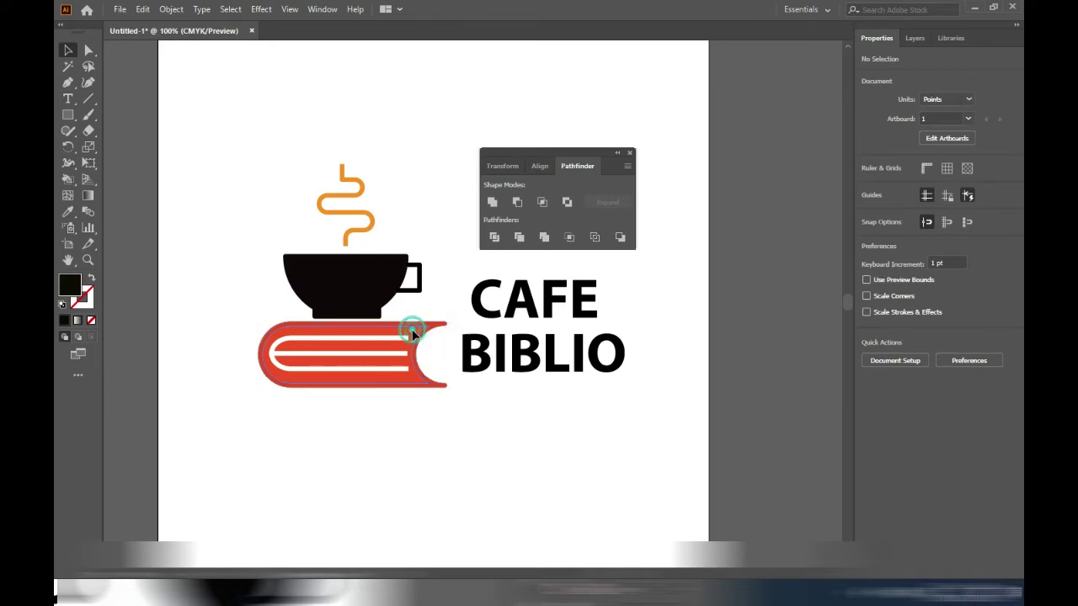
pyautogui.click(413, 335)
pyautogui.click(434, 324)
pyautogui.click(399, 348)
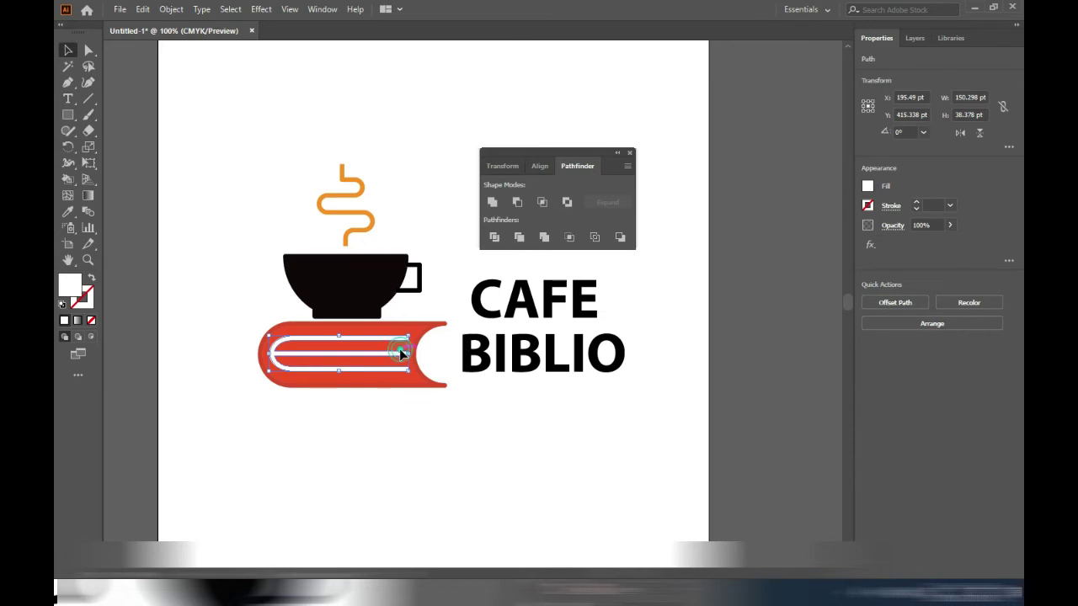
pyautogui.click(401, 353)
pyautogui.click(399, 348)
# - Create a new 3.5 × 2 in business-card document with 0.125 in bleed
pyautogui.keyDown('shift'); pyautogui.click(414, 328); pyautogui.keyUp('shift')
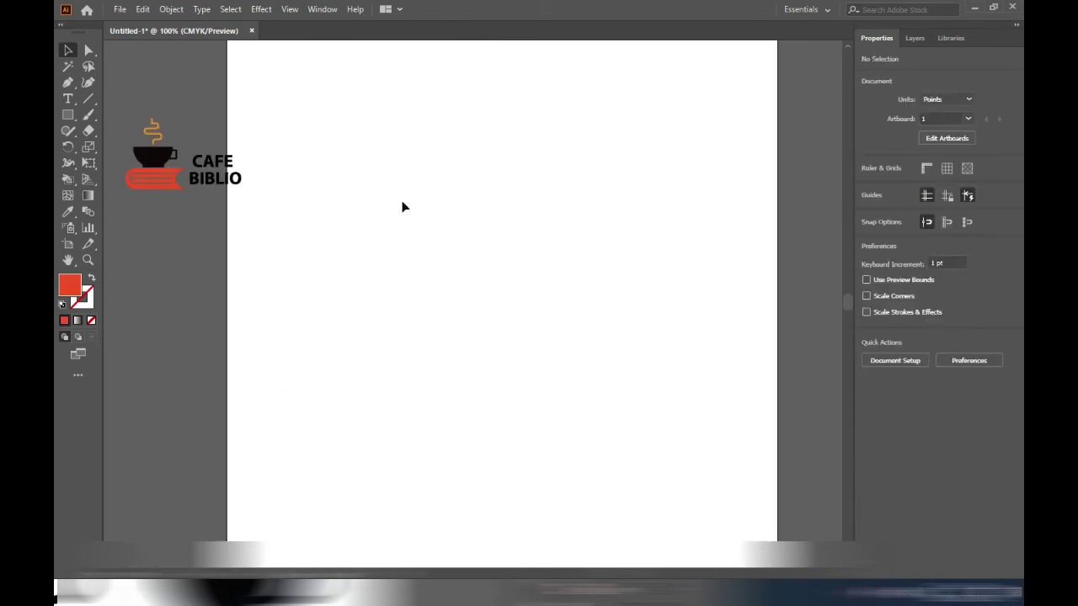
pyautogui.hotkey('ctrl', 'n')
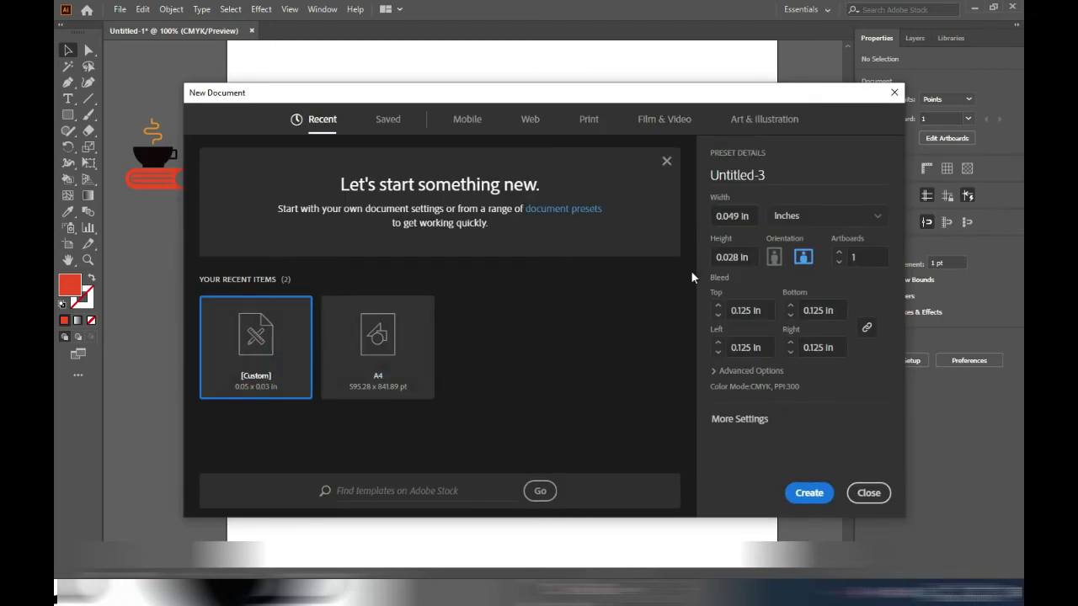
pyautogui.click(745, 215)
pyautogui.write('3.5')
pyautogui.click(732, 257)
pyautogui.write('2')
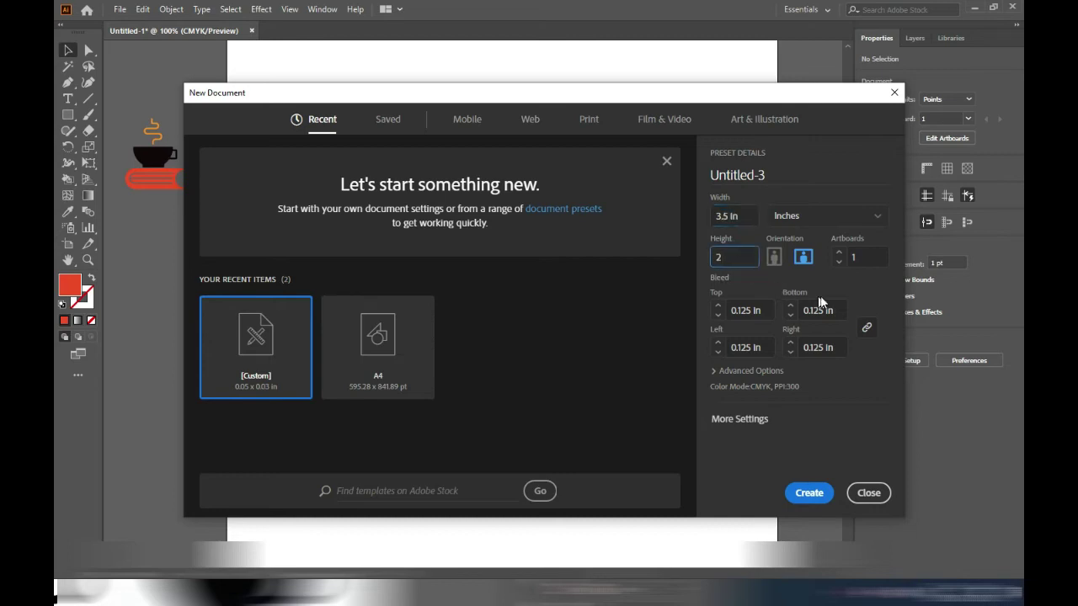
pyautogui.click(812, 495)
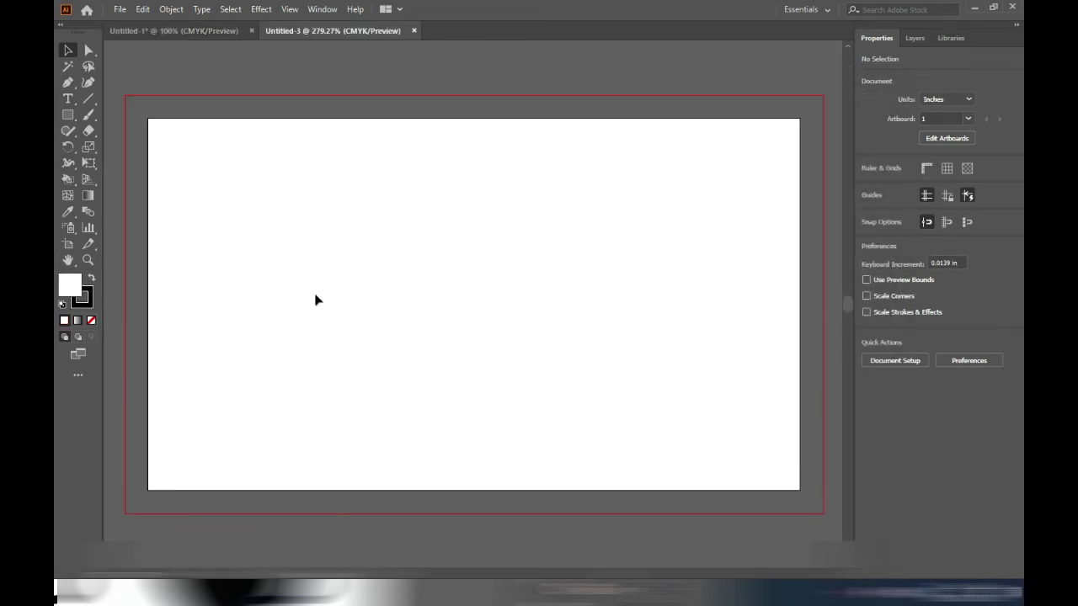
# - Return to Untitled-1, unlock all artwork and select the CAFE BIBLIO logo
pyautogui.click(195, 30)
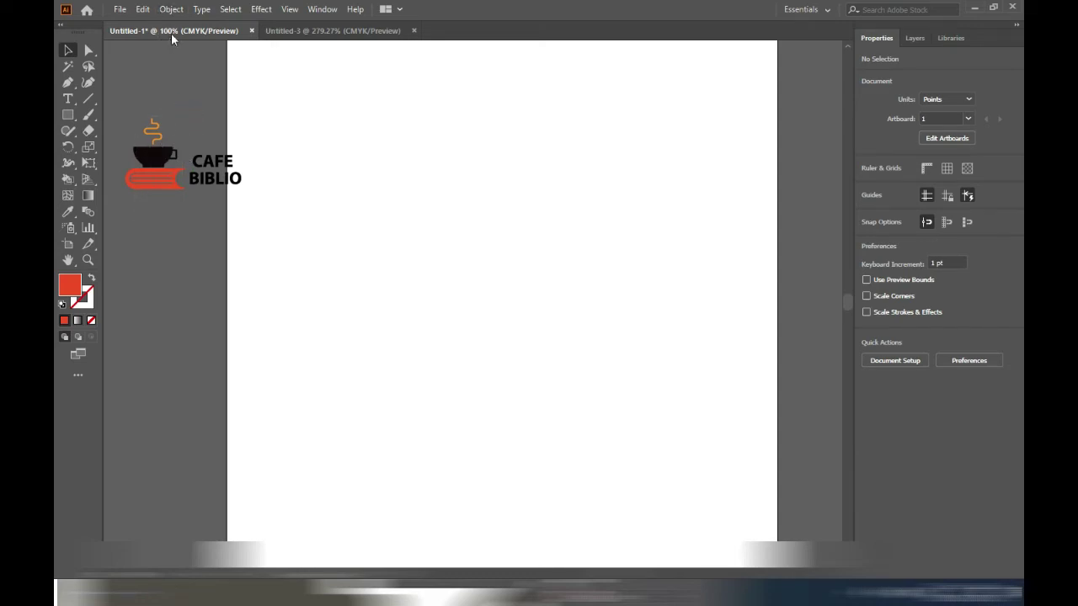
pyautogui.click(172, 10)
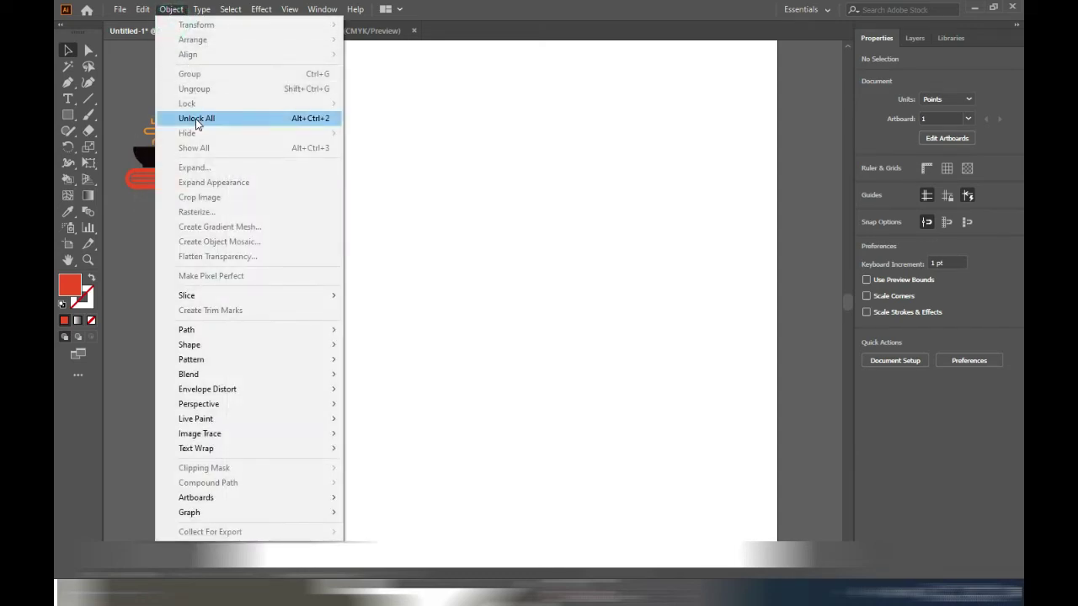
pyautogui.click(194, 119)
pyautogui.keyDown('shift'); pyautogui.click(202, 172); pyautogui.keyUp('shift')
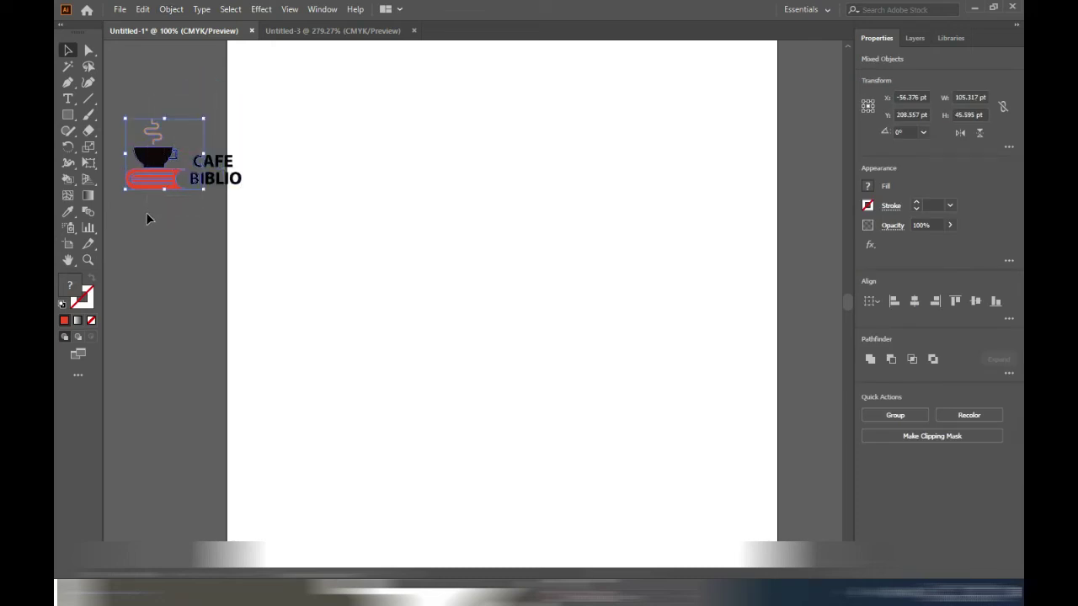
pyautogui.keyDown('shift'); pyautogui.click(203, 157); pyautogui.keyUp('shift')
# - Duplicate the logo onto the artboard and enlarge it to 378.944 × 230.964 pt
pyautogui.moveTo(156, 160); pyautogui.dragTo(392, 221)
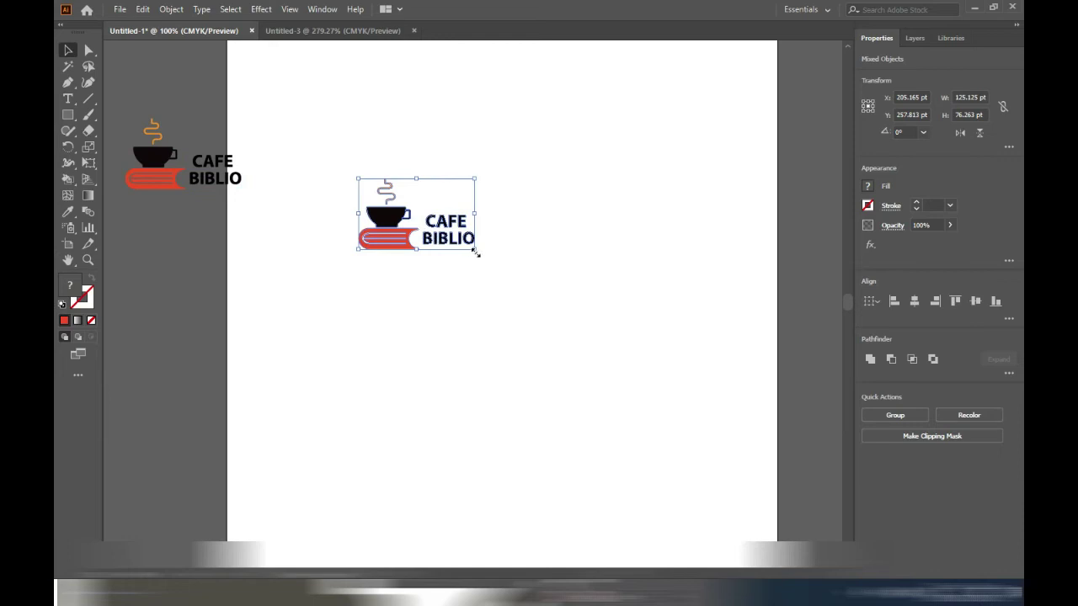
pyautogui.moveTo(476, 252)
pyautogui.mouseDown()
pyautogui.moveTo(580, 374)
pyautogui.moveTo(568, 367)
pyautogui.mouseUp()
pyautogui.hotkey('ctrl', 'z')
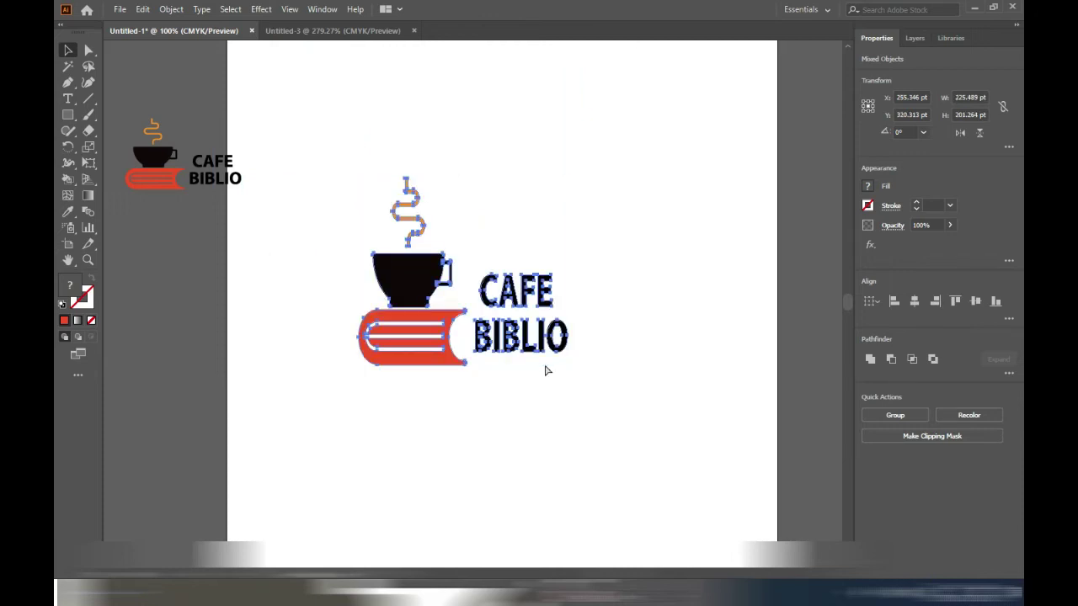
pyautogui.click(435, 306)
pyautogui.moveTo(475, 173); pyautogui.dragTo(355, 254)
pyautogui.moveTo(475, 250)
pyautogui.mouseDown()
pyautogui.moveTo(595, 346)
pyautogui.moveTo(707, 411)
pyautogui.mouseUp()
pyautogui.click(242, 253)
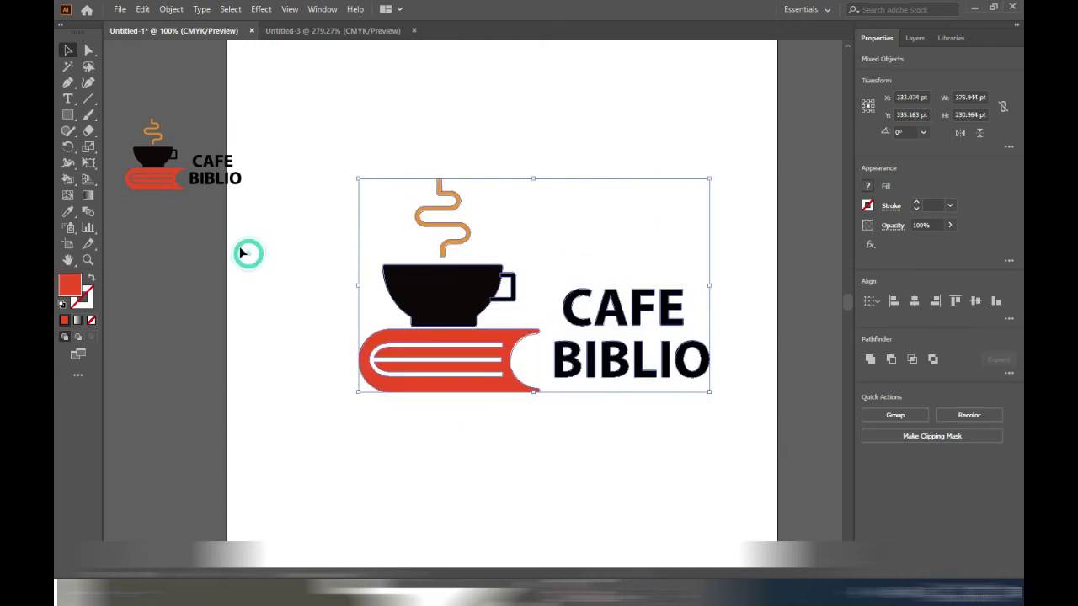
# - Zoom in on the cup and draw a closed curved red shape on its upper left with the Pen tool
pyautogui.click(88, 260)
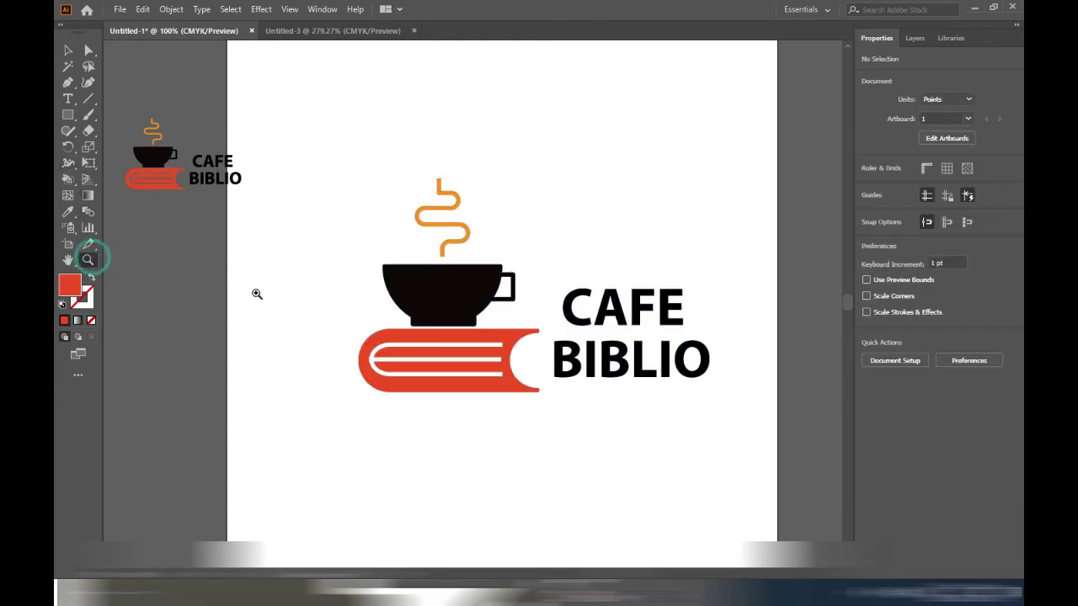
pyautogui.click(433, 296)
pyautogui.click(481, 284)
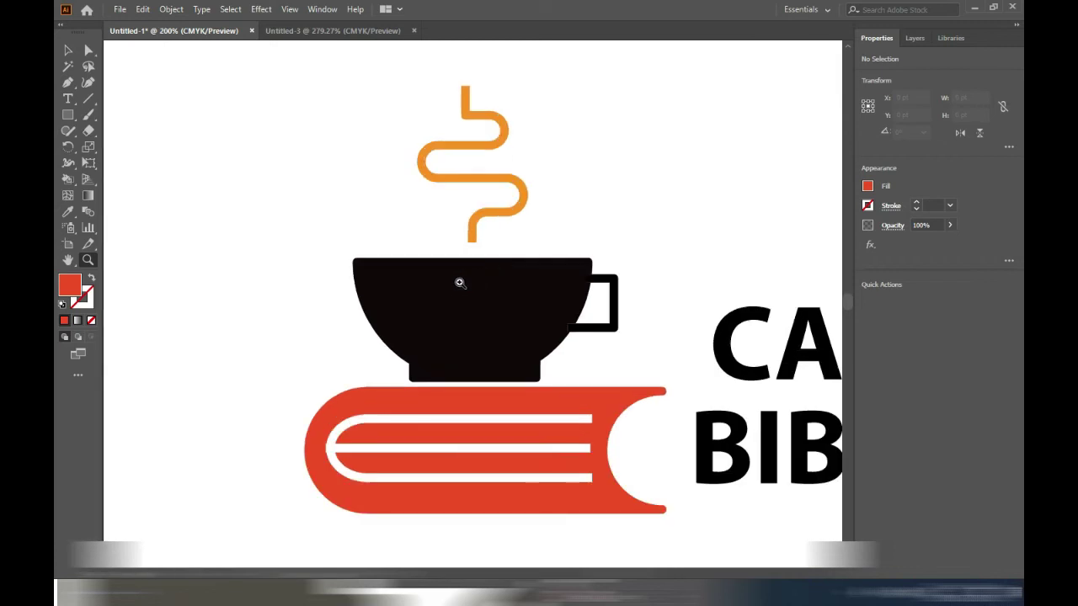
pyautogui.click(69, 82)
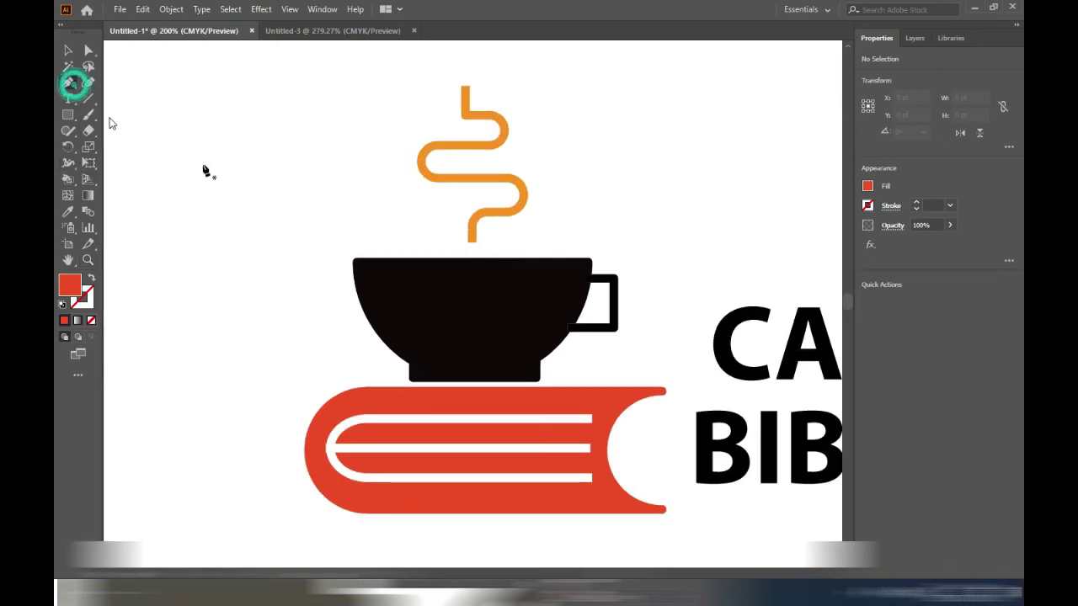
pyautogui.click(399, 278)
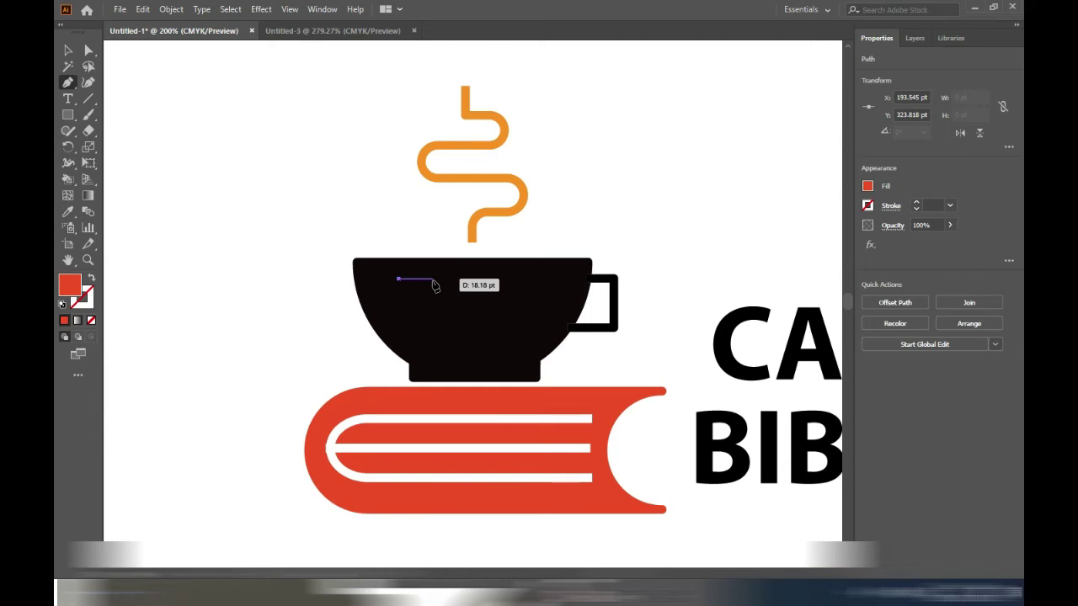
pyautogui.click(432, 279)
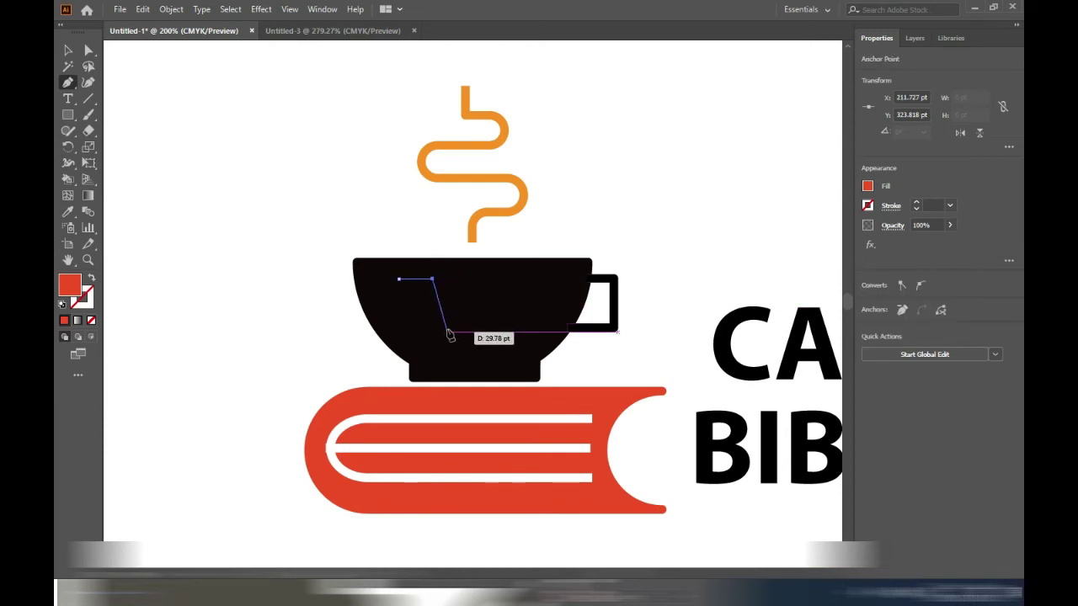
pyautogui.moveTo(448, 333); pyautogui.dragTo(469, 354)
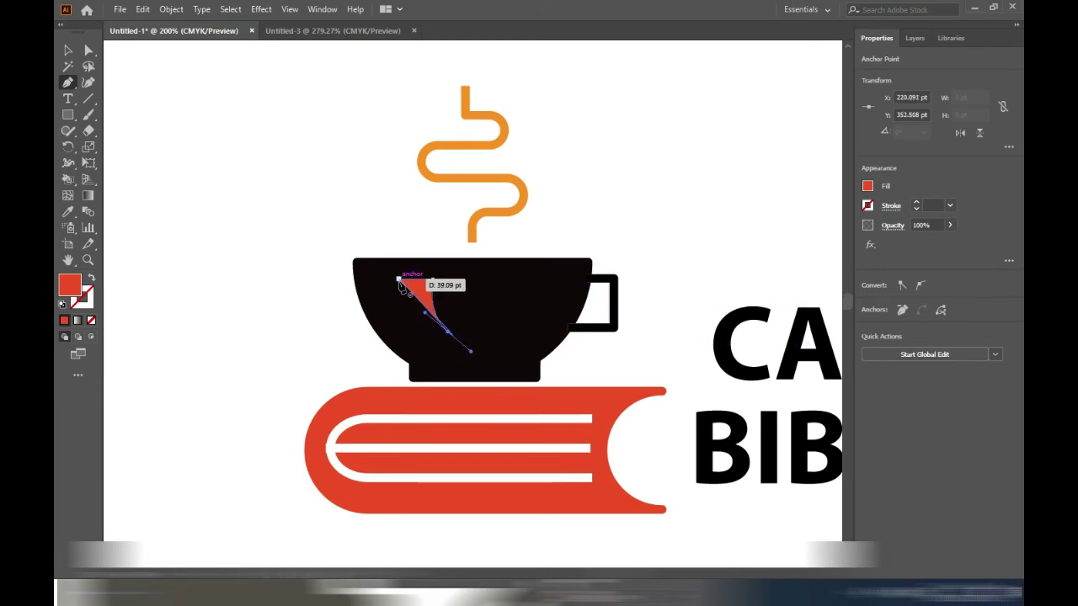
pyautogui.click(400, 283)
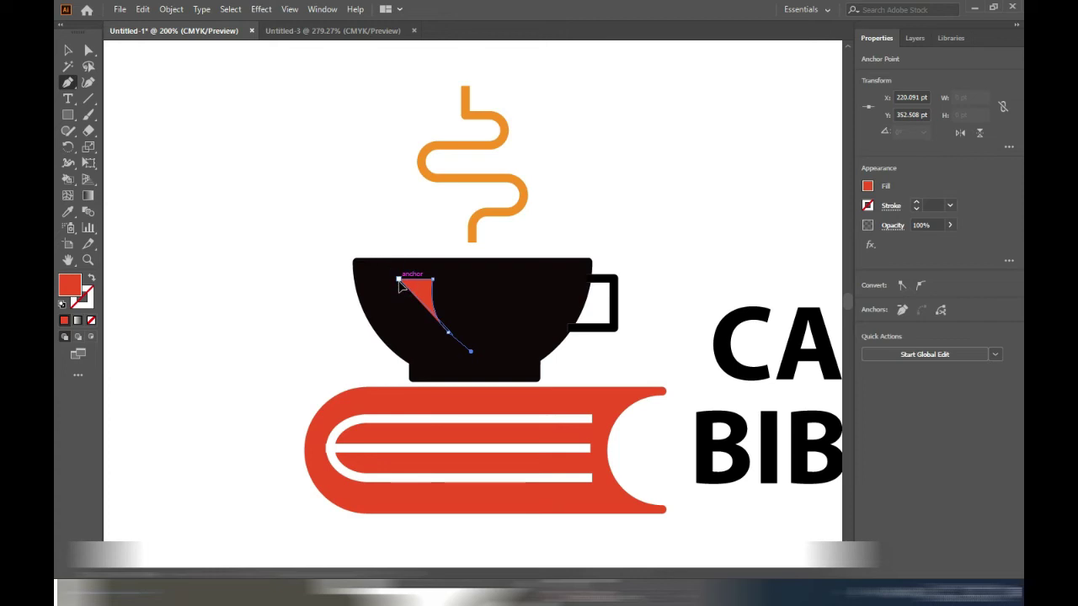
pyautogui.moveTo(400, 284); pyautogui.dragTo(401, 251)
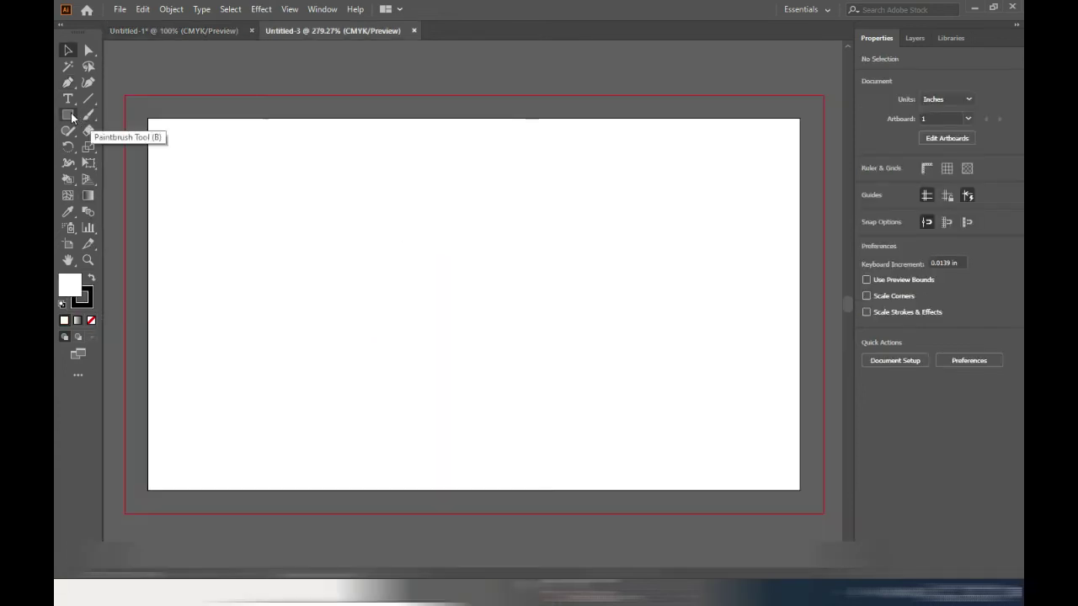
pyautogui.click(67, 115)
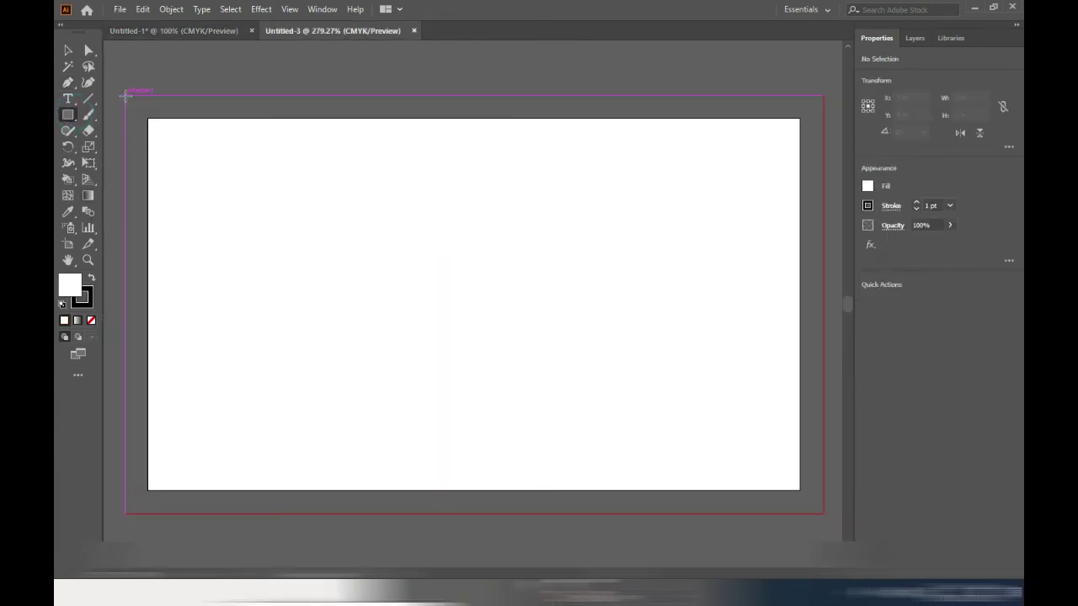
# - Draw a rectangle covering the full bleed area and fill it pale pink
pyautogui.moveTo(126, 94); pyautogui.dragTo(823, 513)
pyautogui.click(68, 49)
pyautogui.doubleClick(71, 288)
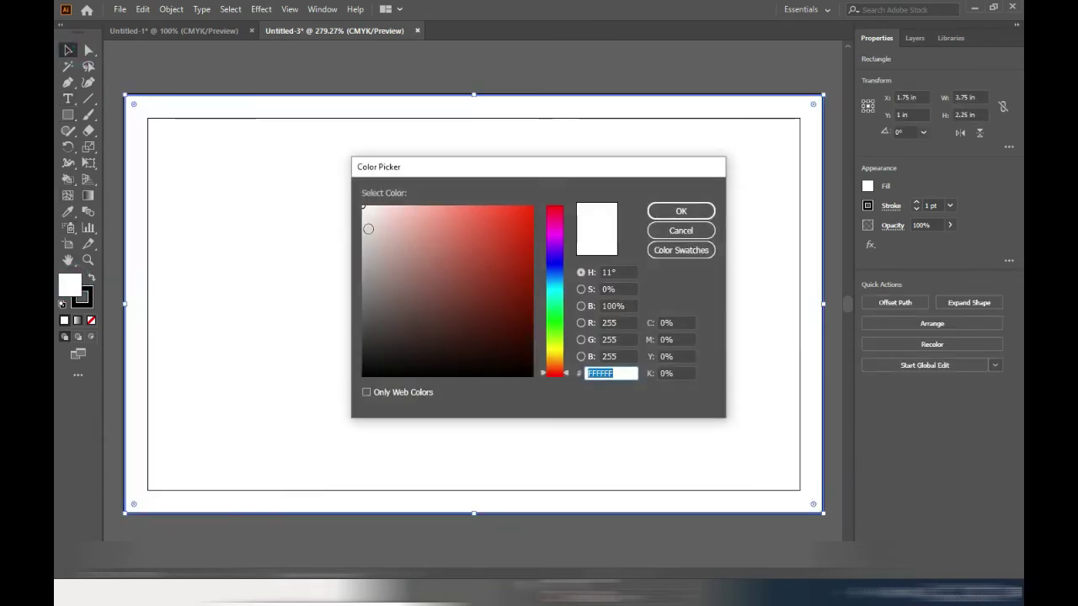
pyautogui.click(373, 225)
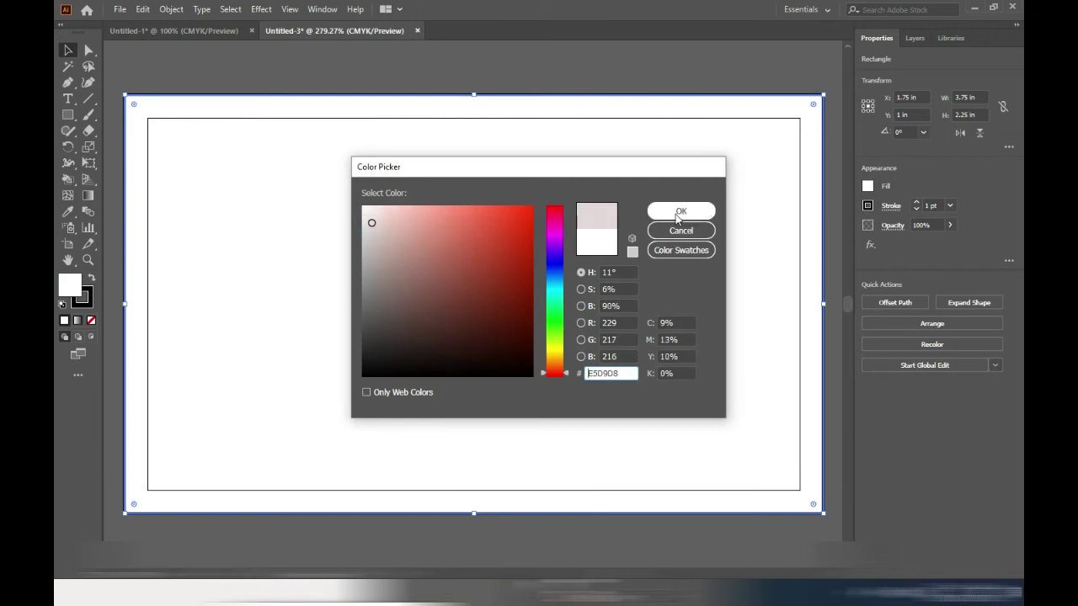
pyautogui.click(680, 211)
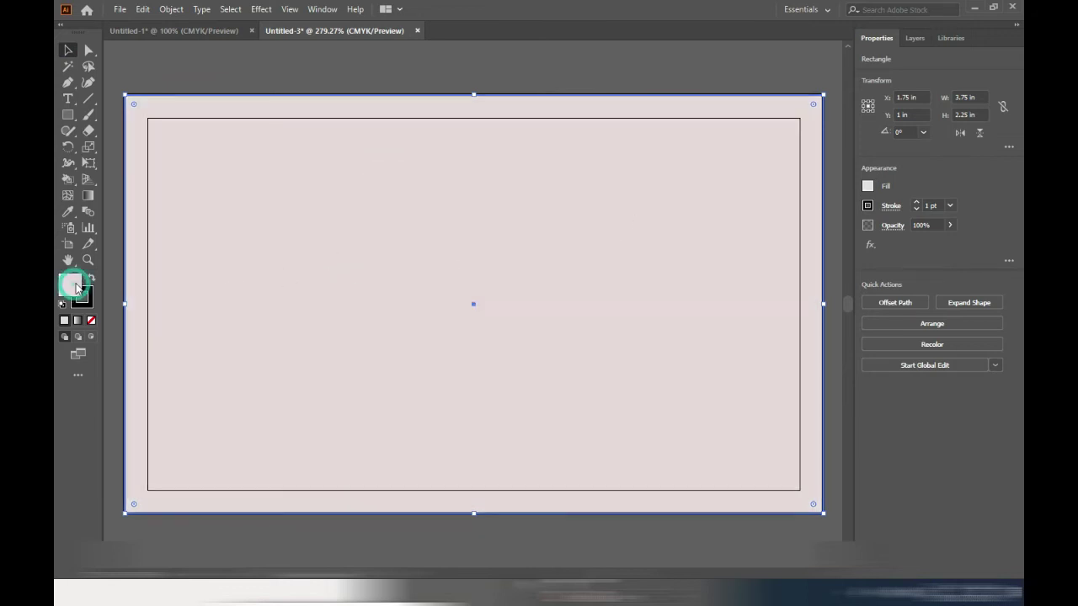
# - Darken the background fill slightly to pale pink EFE6E6, undoing an accidental nudge
pyautogui.doubleClick(72, 286)
pyautogui.moveTo(371, 225)
pyautogui.mouseDown()
pyautogui.moveTo(360, 217)
pyautogui.moveTo(378, 214)
pyautogui.moveTo(378, 193)
pyautogui.moveTo(368, 217)
pyautogui.mouseUp()
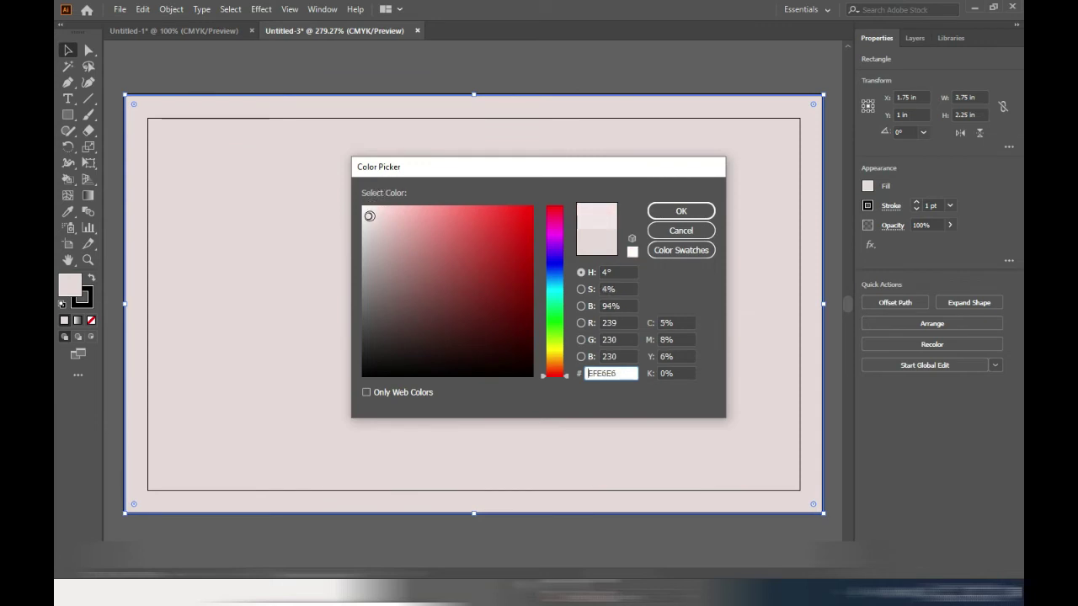
pyautogui.click(691, 212)
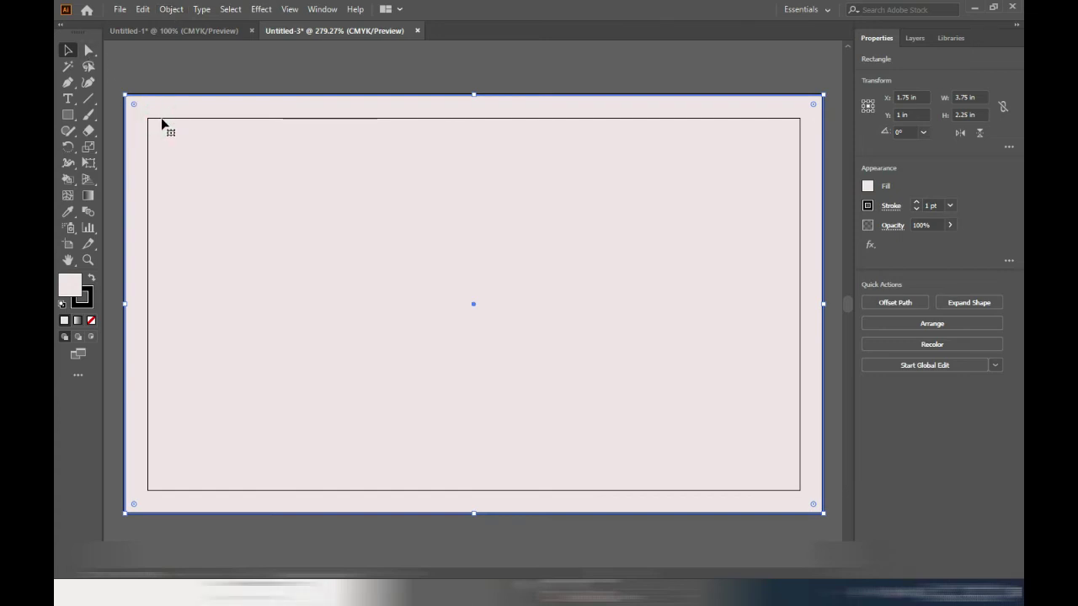
pyautogui.moveTo(161, 115); pyautogui.dragTo(175, 137)
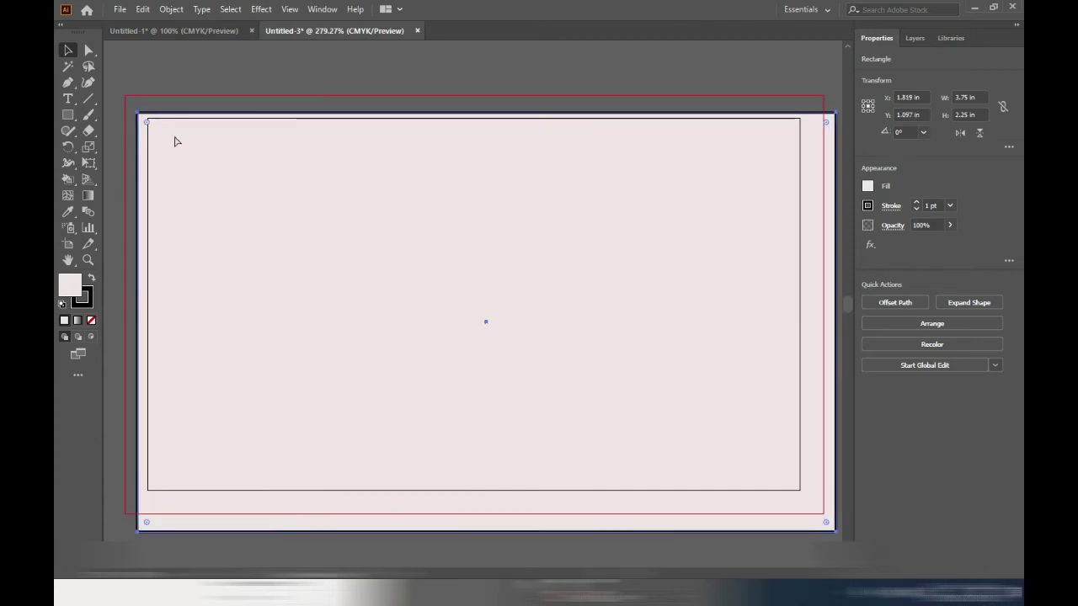
pyautogui.hotkey('ctrl', 'z')
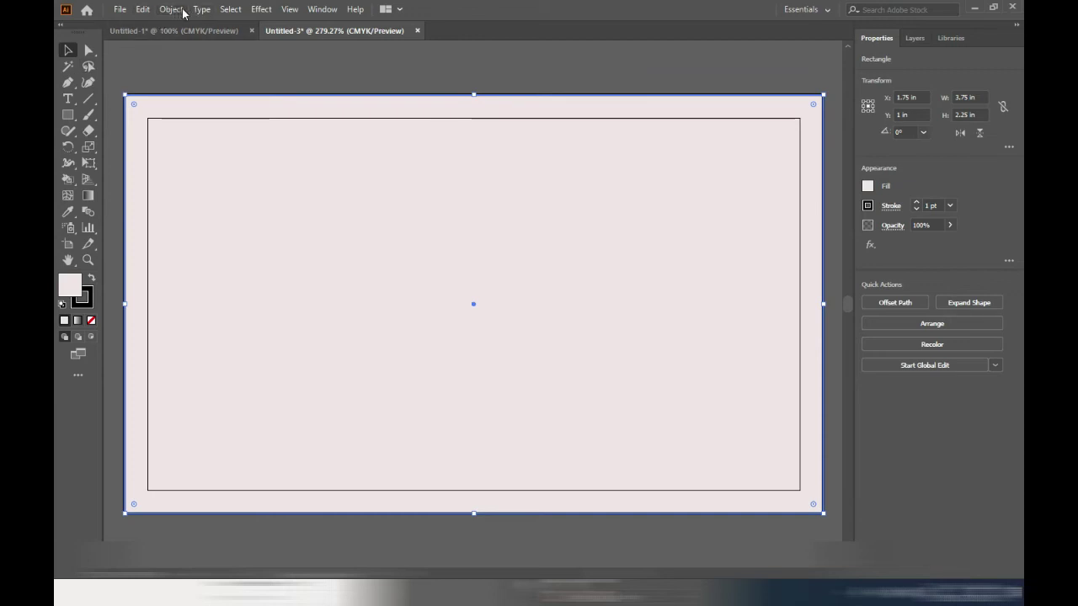
# - Create an inset copy of the background rectangle with Offset Path at -0.25 in
pyautogui.click(171, 10)
pyautogui.moveTo(187, 329)
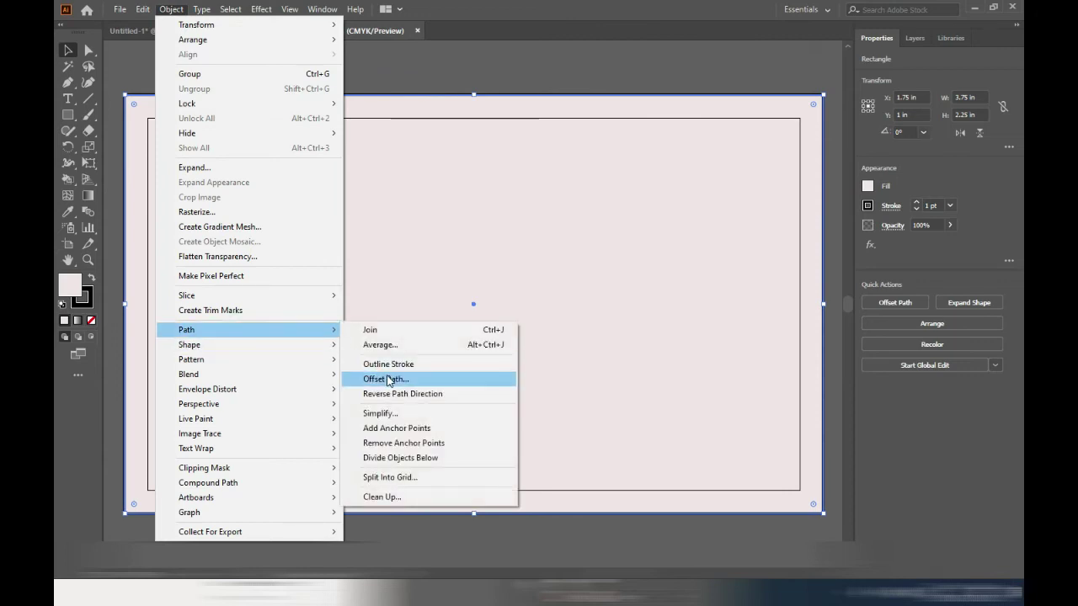
pyautogui.click(388, 381)
pyautogui.click(474, 331)
pyautogui.click(531, 257)
pyautogui.press('BackSpace')
pyautogui.press('BackSpace')
pyautogui.write('5')
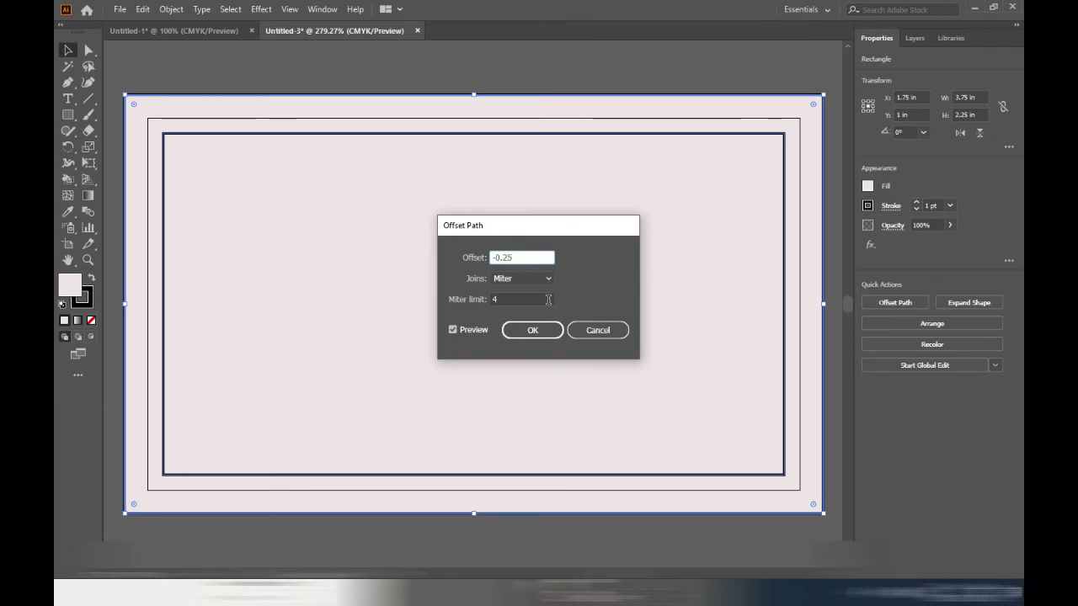
pyautogui.click(532, 330)
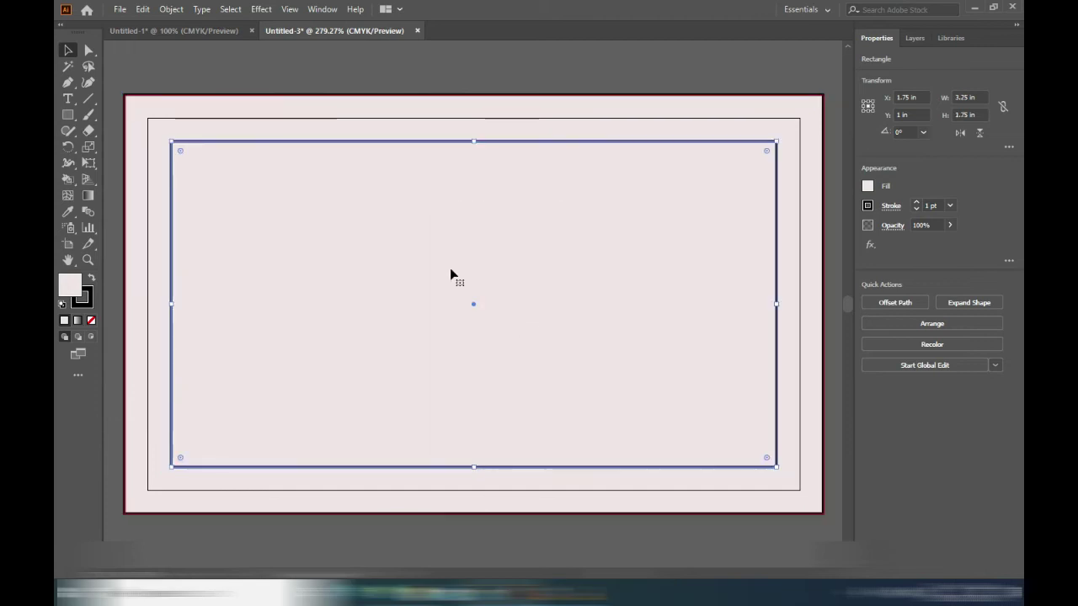
# - Convert the 3.25 × 1.75 in inset rectangle into a margin guide
pyautogui.rightClick(344, 151)
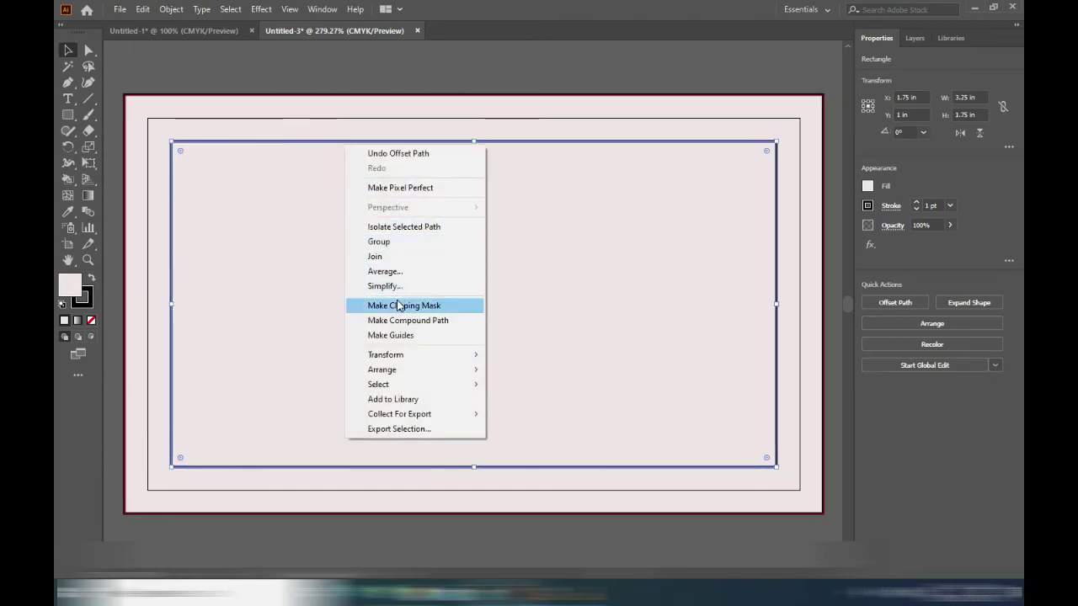
pyautogui.click(398, 336)
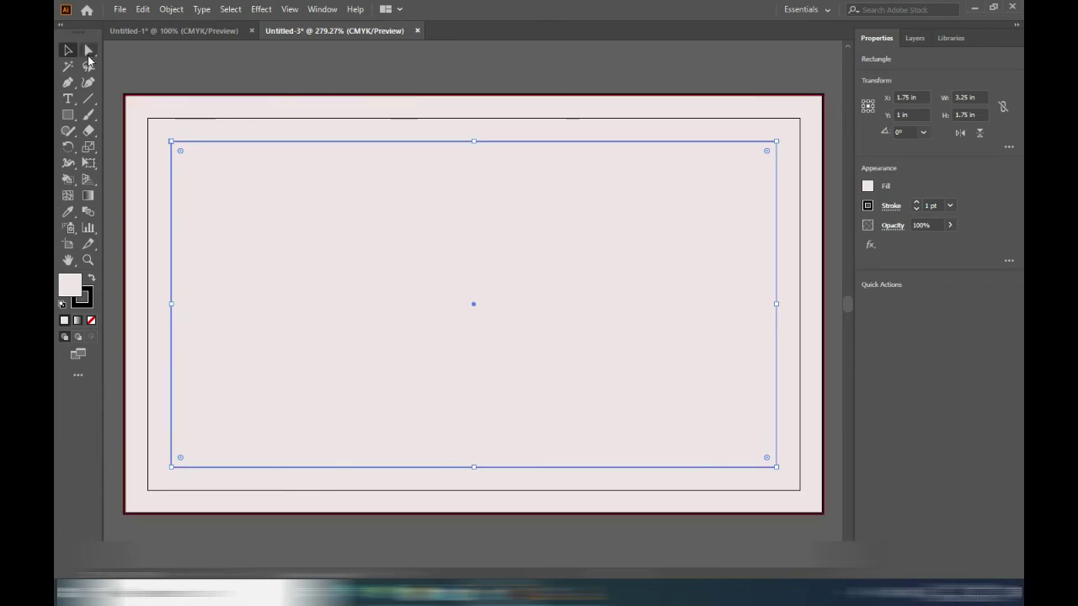
pyautogui.click(264, 71)
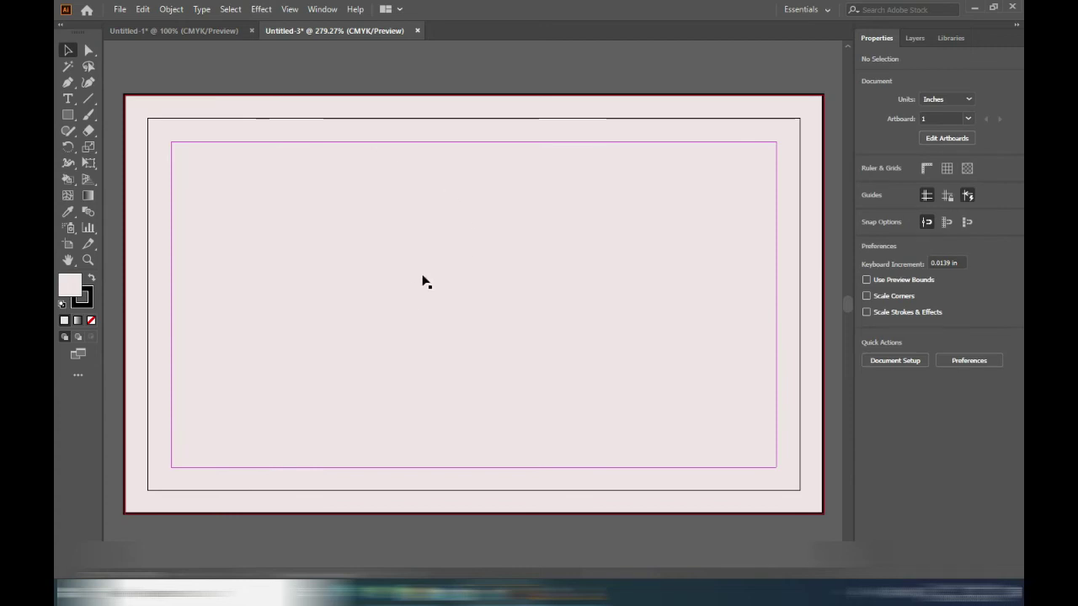
# - Set the fill to red and draw a roughly 2 in square from the trim corner
pyautogui.doubleClick(69, 284)
pyautogui.moveTo(459, 267); pyautogui.dragTo(539, 245)
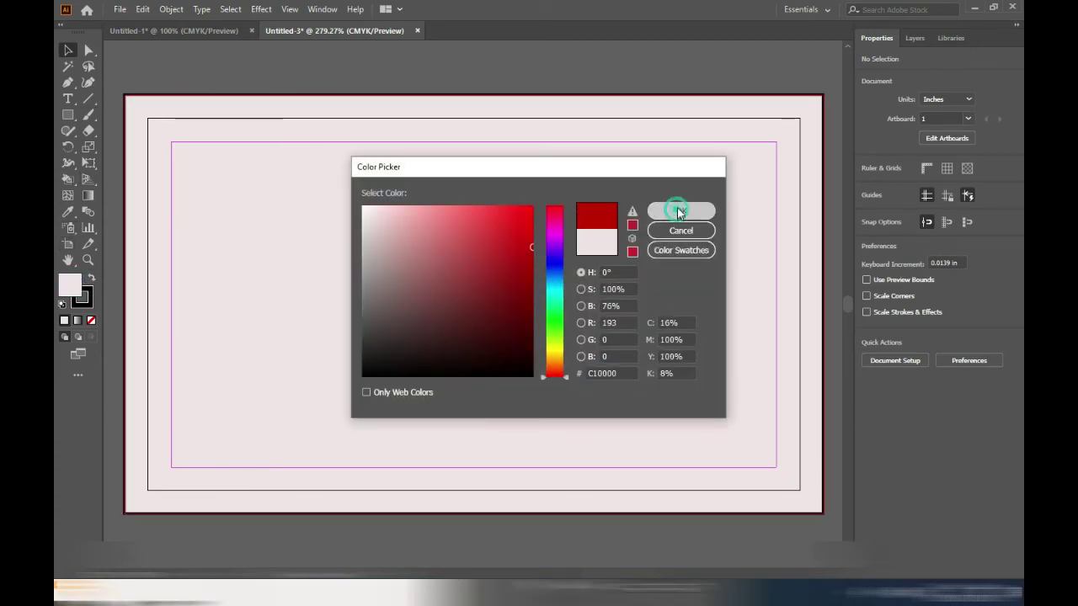
pyautogui.click(680, 211)
pyautogui.click(68, 115)
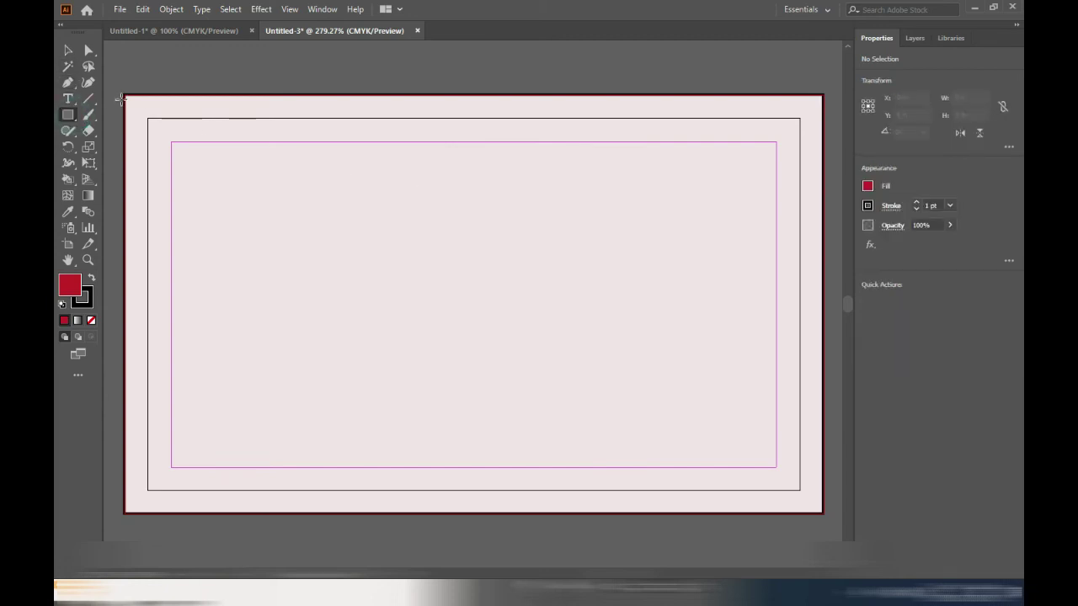
pyautogui.moveTo(124, 94)
pyautogui.mouseDown()
pyautogui.moveTo(271, 278)
pyautogui.moveTo(573, 440)
pyautogui.moveTo(565, 412)
pyautogui.moveTo(523, 390)
pyautogui.moveTo(543, 410)
pyautogui.mouseUp()
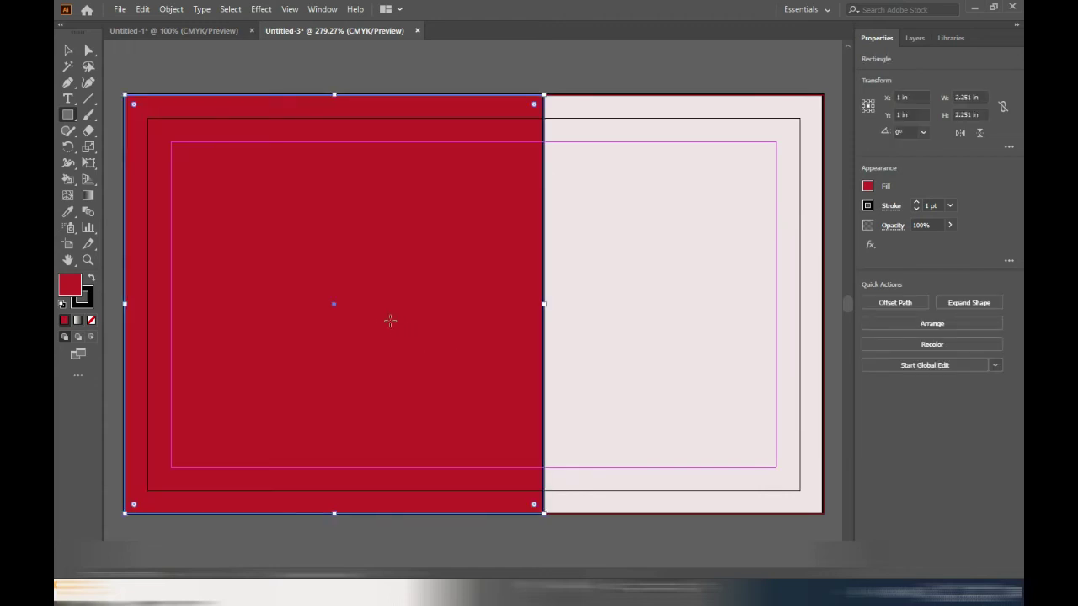
pyautogui.press('Delete')
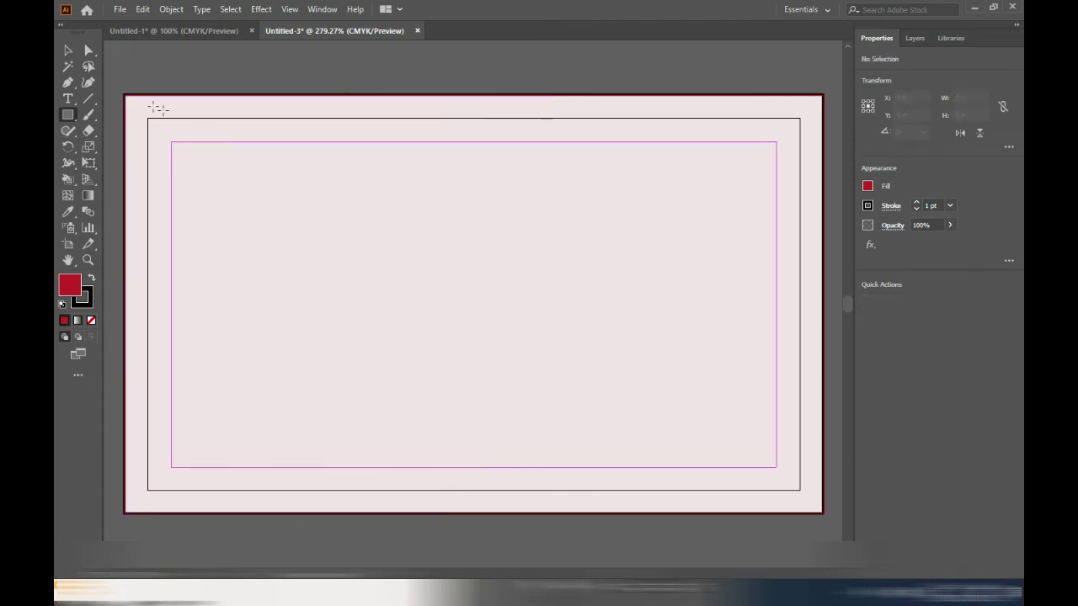
pyautogui.moveTo(147, 118)
pyautogui.mouseDown()
pyautogui.moveTo(583, 489)
pyautogui.moveTo(520, 454)
pyautogui.mouseUp()
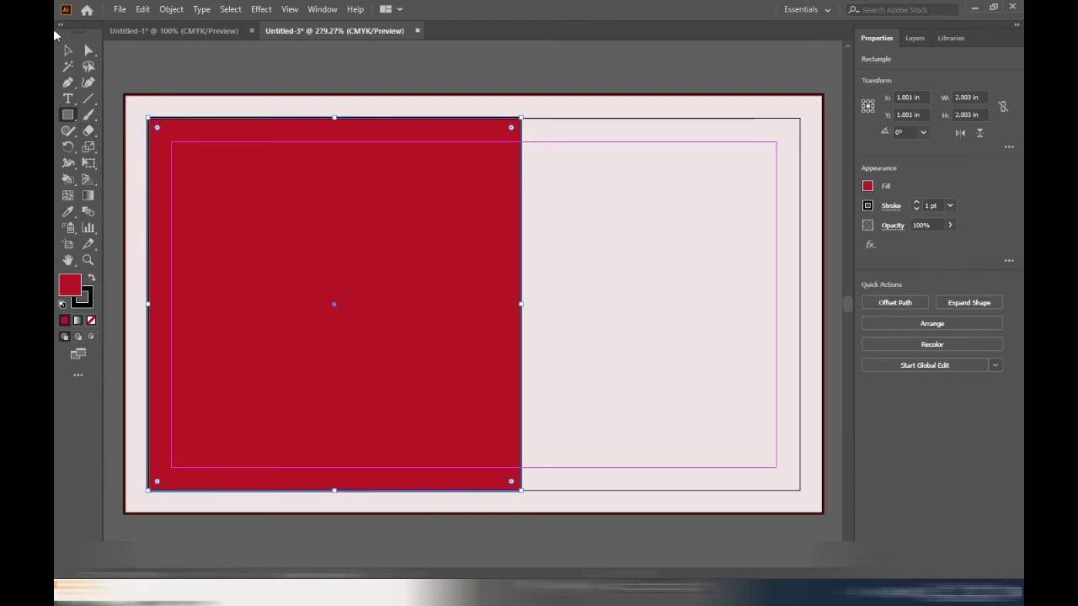
# - Turn the 2.003 × 2.003 in square into a guide and deselect it
pyautogui.rightClick(276, 195)
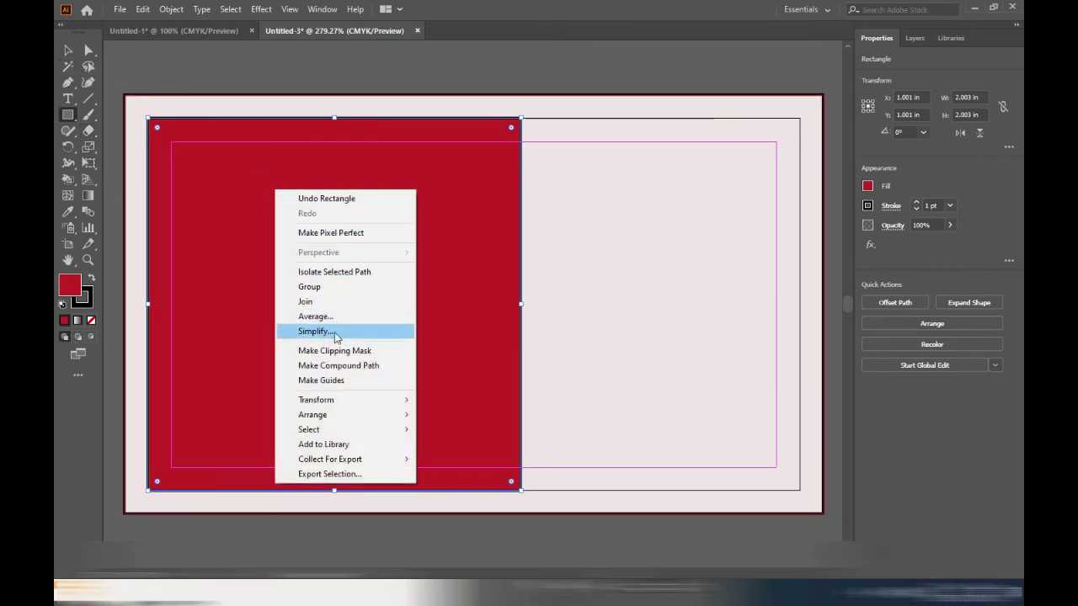
pyautogui.click(328, 381)
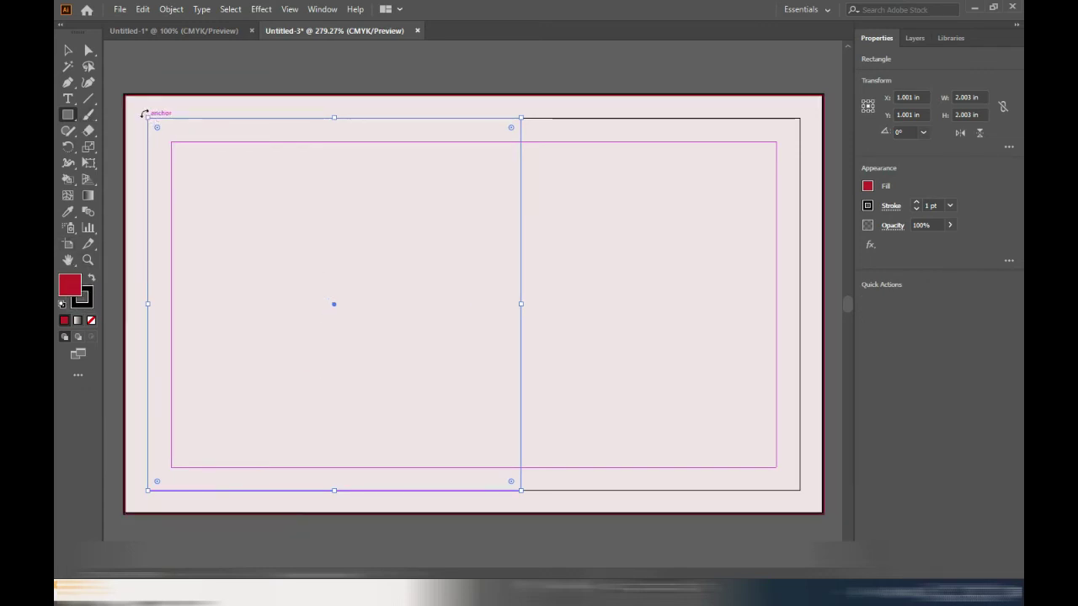
pyautogui.click(68, 49)
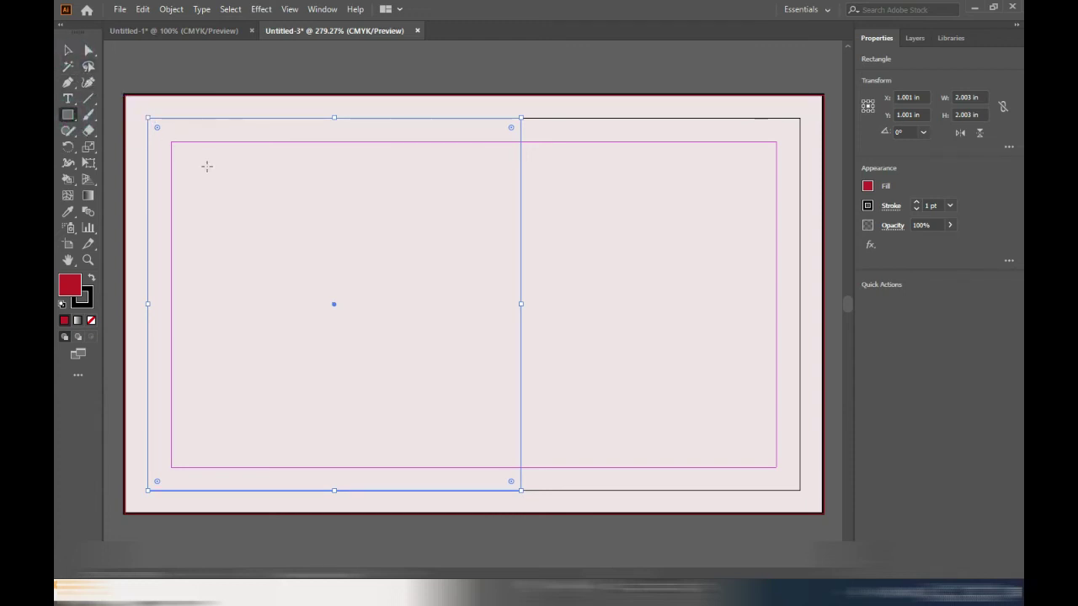
pyautogui.click(68, 50)
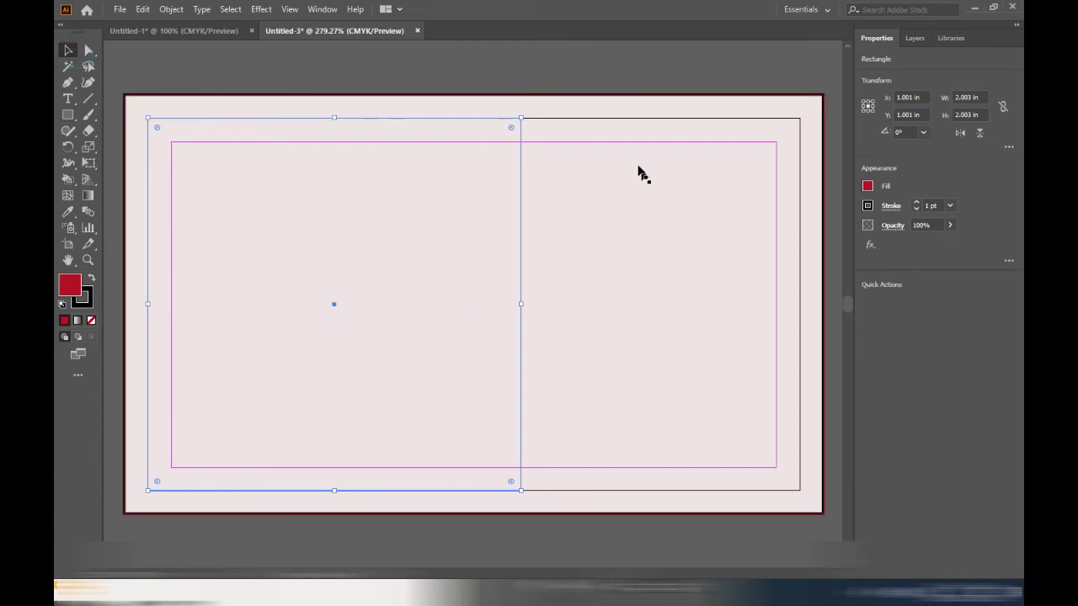
pyautogui.click(585, 62)
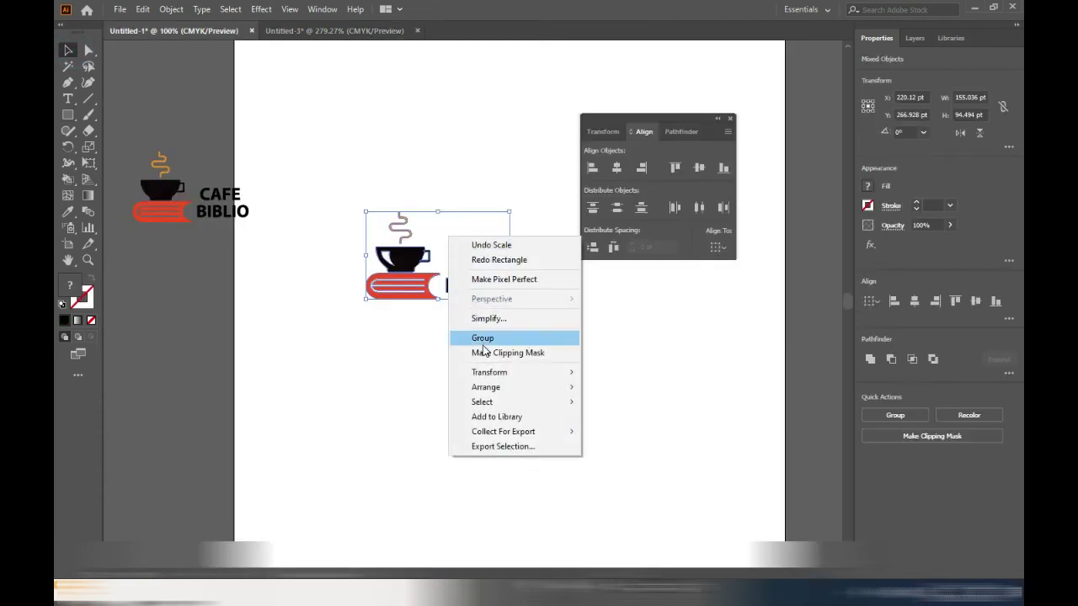
# - Group and select the CAFE BIBLIO logo, then scale the pasted copy to 1.048 × 0.639 in
pyautogui.click(464, 338)
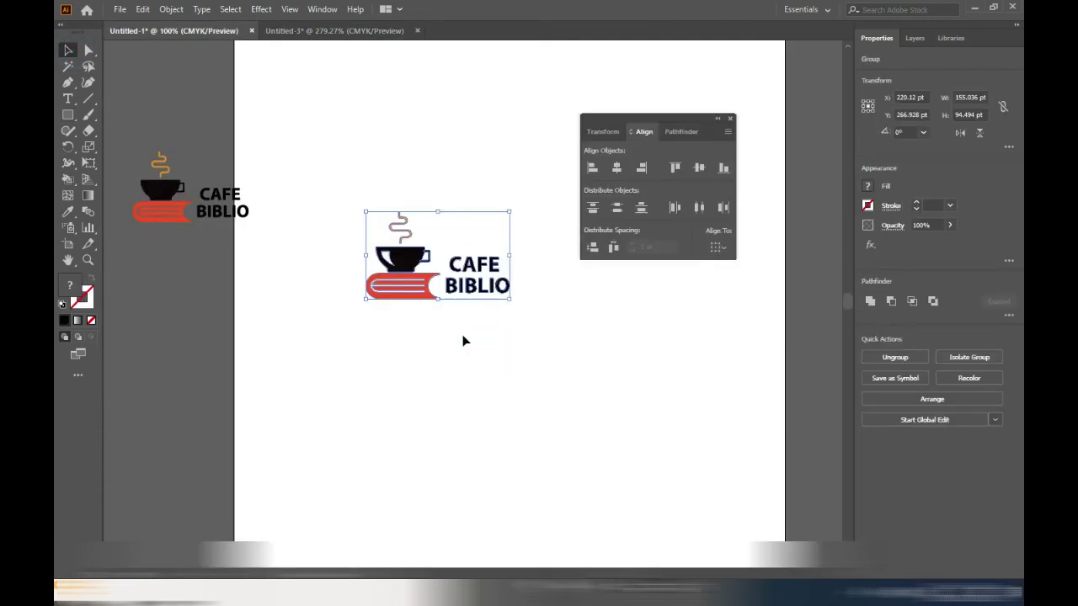
pyautogui.click(464, 341)
pyautogui.moveTo(501, 199)
pyautogui.mouseDown()
pyautogui.moveTo(376, 320)
pyautogui.moveTo(301, 128)
pyautogui.moveTo(329, 255)
pyautogui.mouseUp()
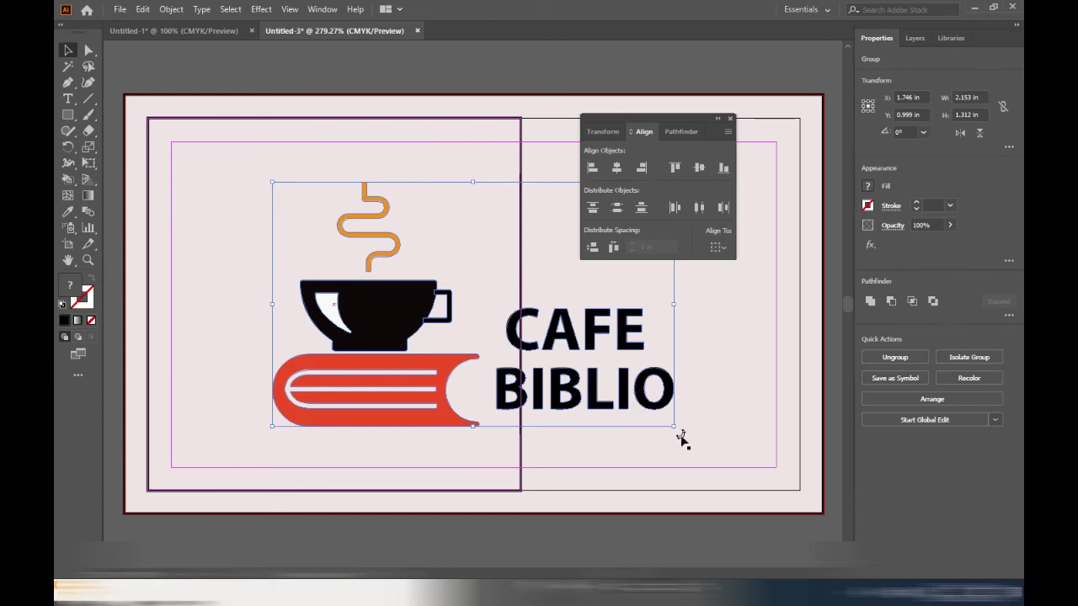
pyautogui.moveTo(674, 426); pyautogui.dragTo(469, 328)
# - Centre the logo horizontally and vertically within the left-half square using Align
pyautogui.moveTo(334, 256); pyautogui.dragTo(293, 306)
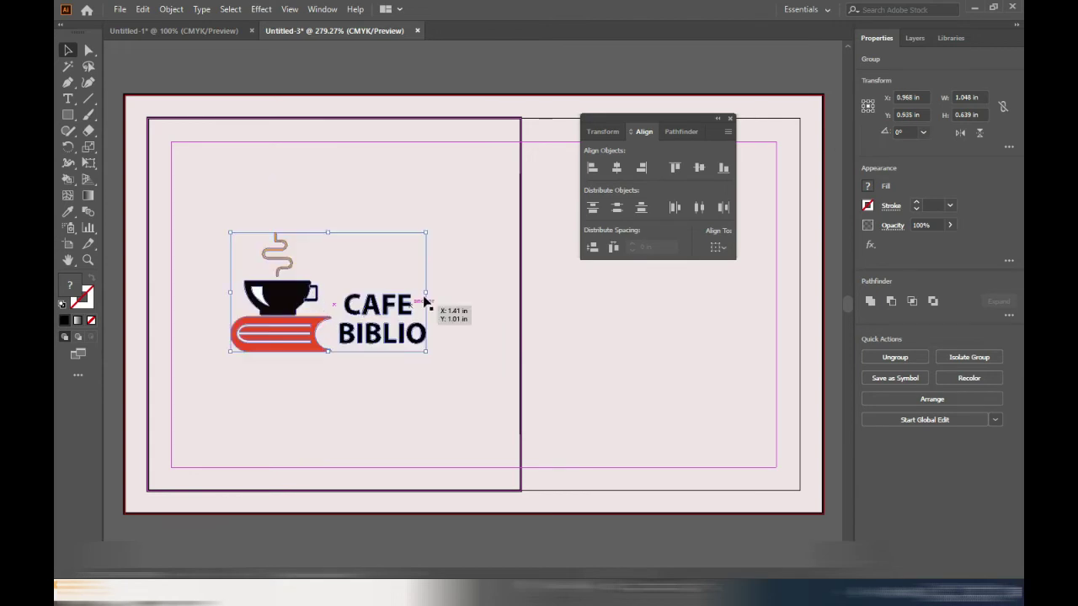
pyautogui.click(619, 168)
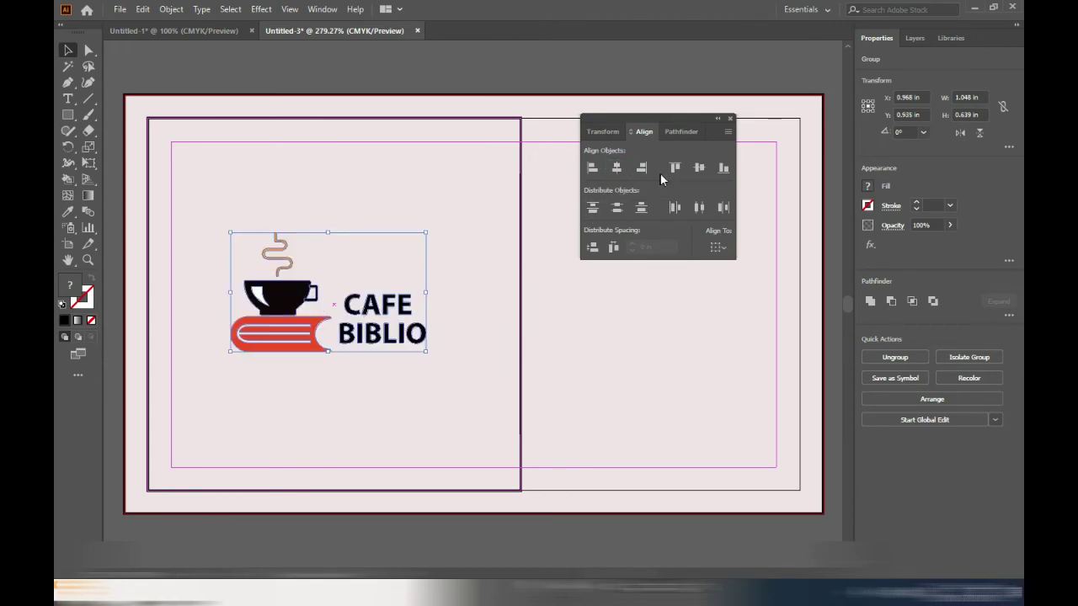
pyautogui.click(435, 172)
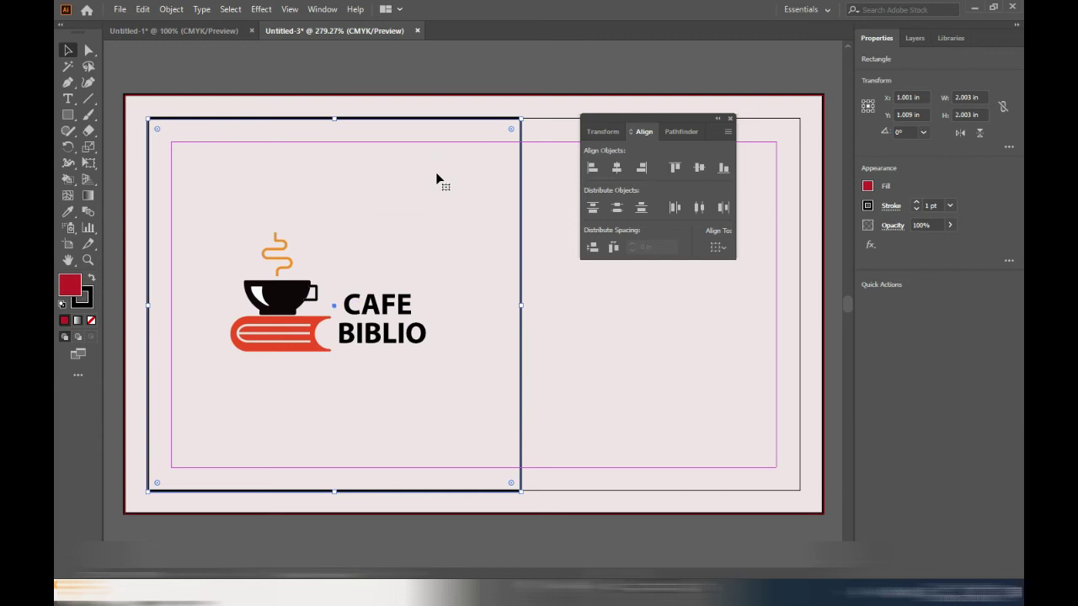
pyautogui.keyDown('shift'); pyautogui.click(295, 299); pyautogui.keyUp('shift')
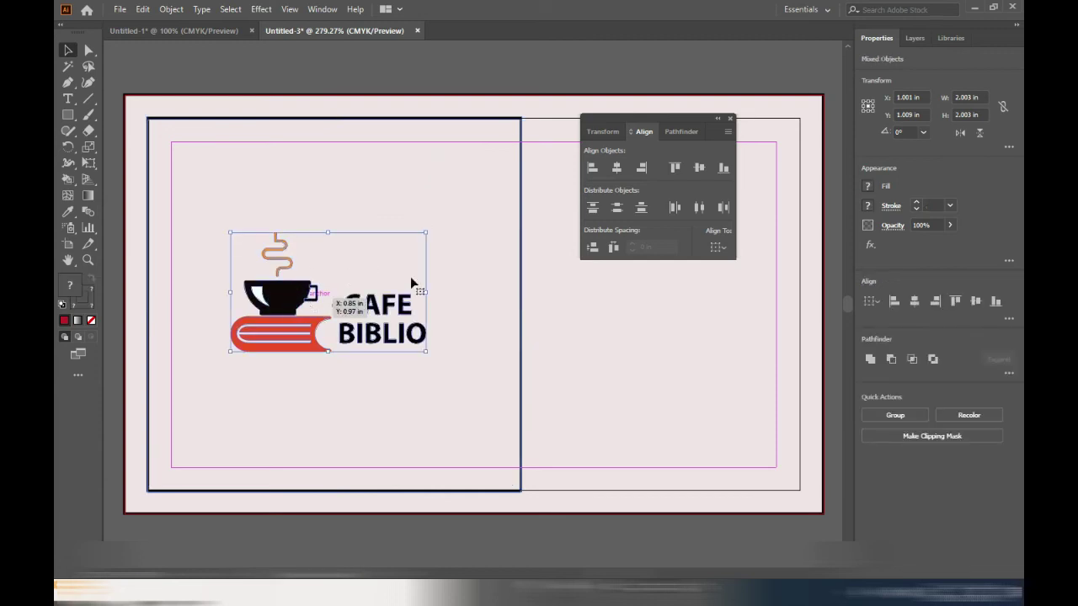
pyautogui.click(626, 170)
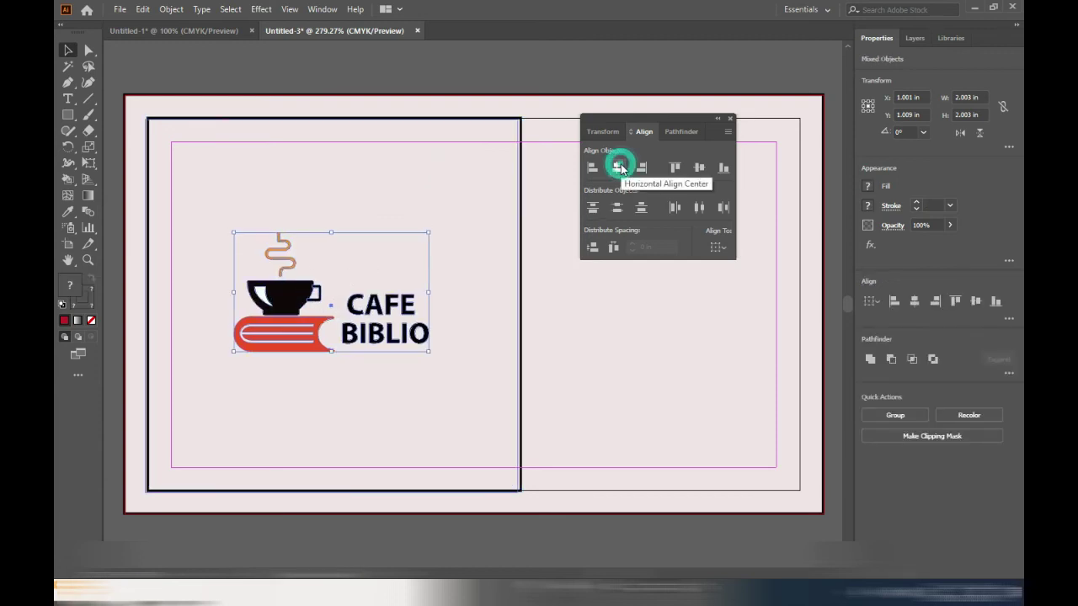
pyautogui.click(699, 169)
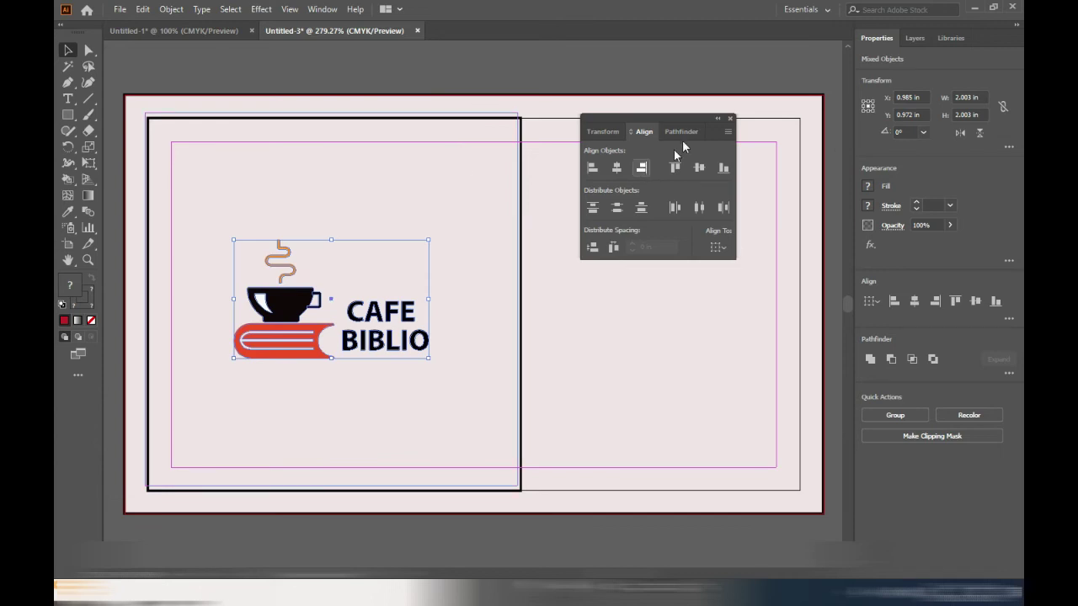
pyautogui.click(729, 119)
# - Try nudging the logo upward, undo it, and select the left-half square alone
pyautogui.moveTo(292, 305); pyautogui.dragTo(293, 280)
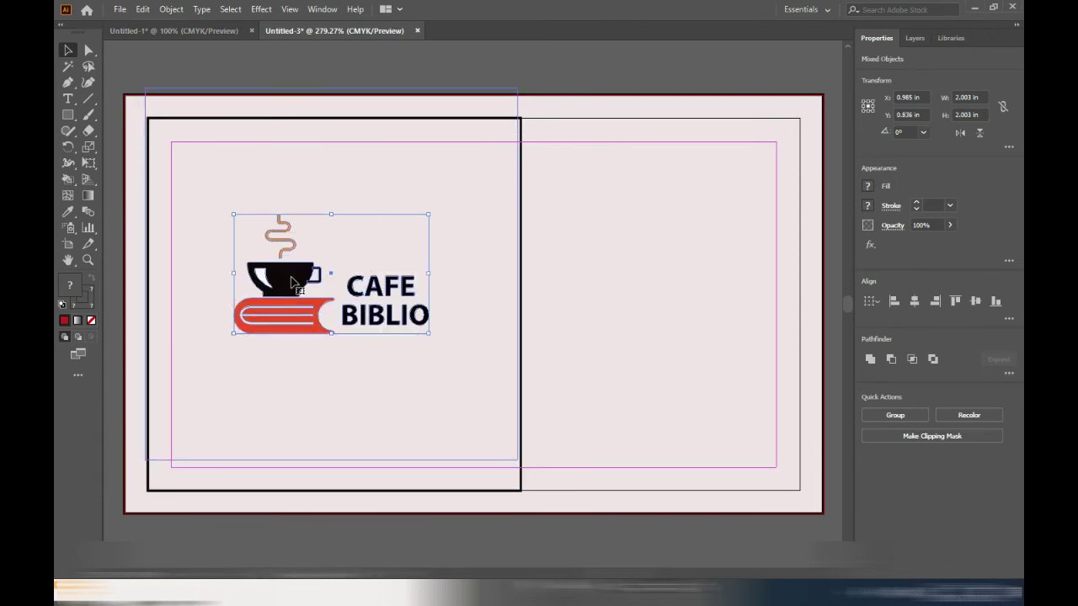
pyautogui.hotkey('ctrl', 'z')
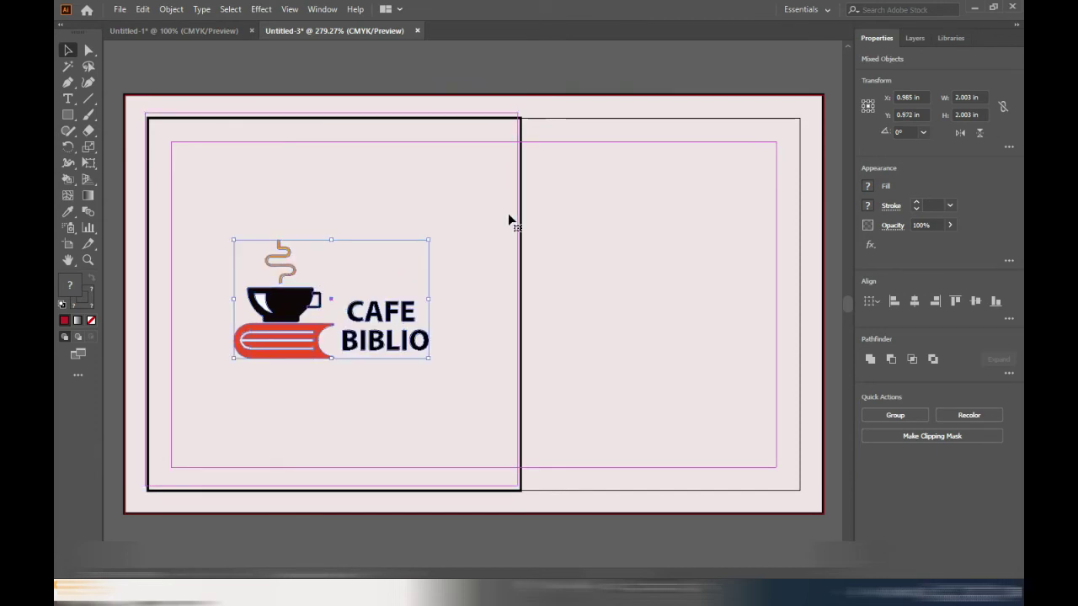
pyautogui.click(573, 212)
pyautogui.click(458, 194)
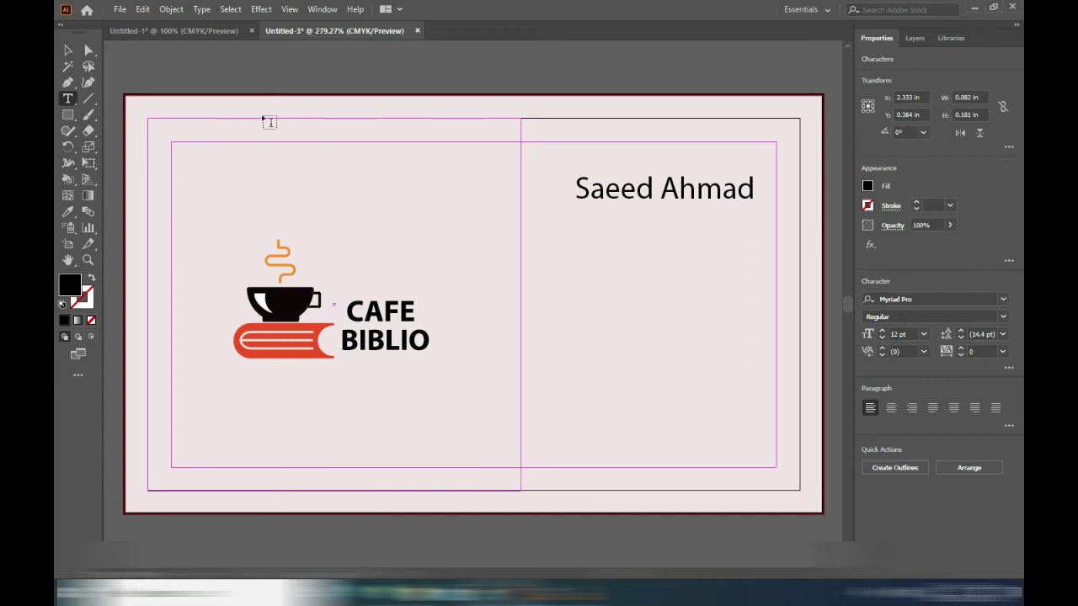
# - Set the name in Myriad Variable Concept Black at 10 pt and move it left to the centre line
pyautogui.click(68, 51)
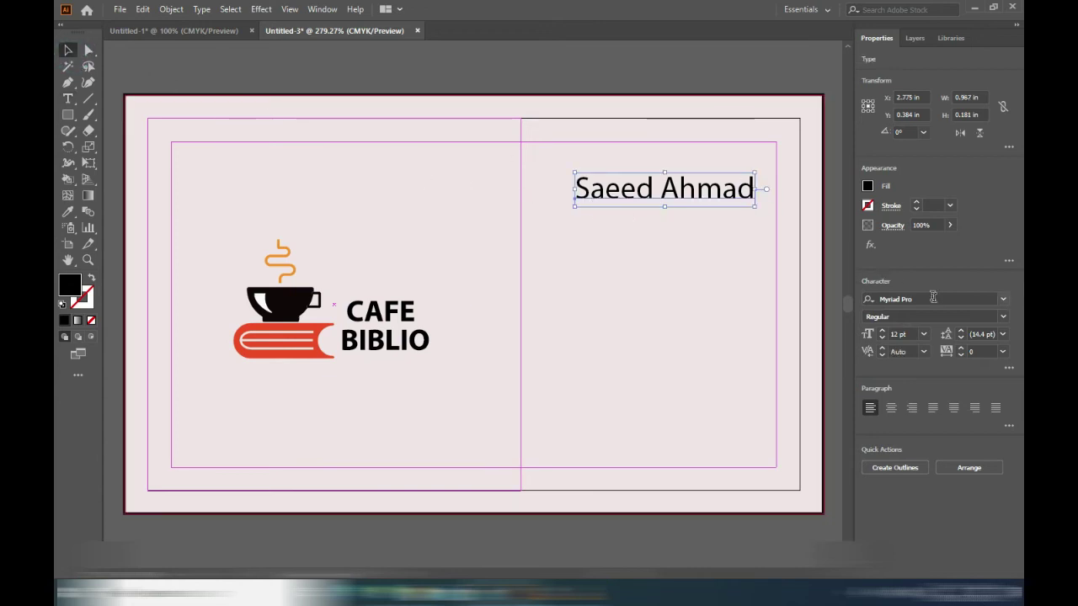
pyautogui.click(981, 300)
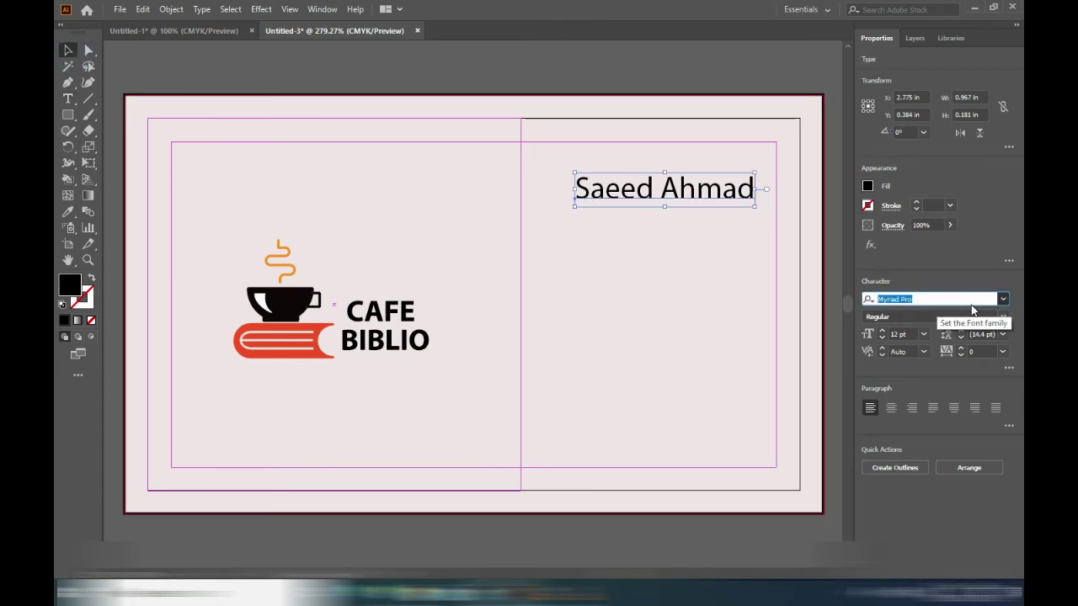
pyautogui.write('my')
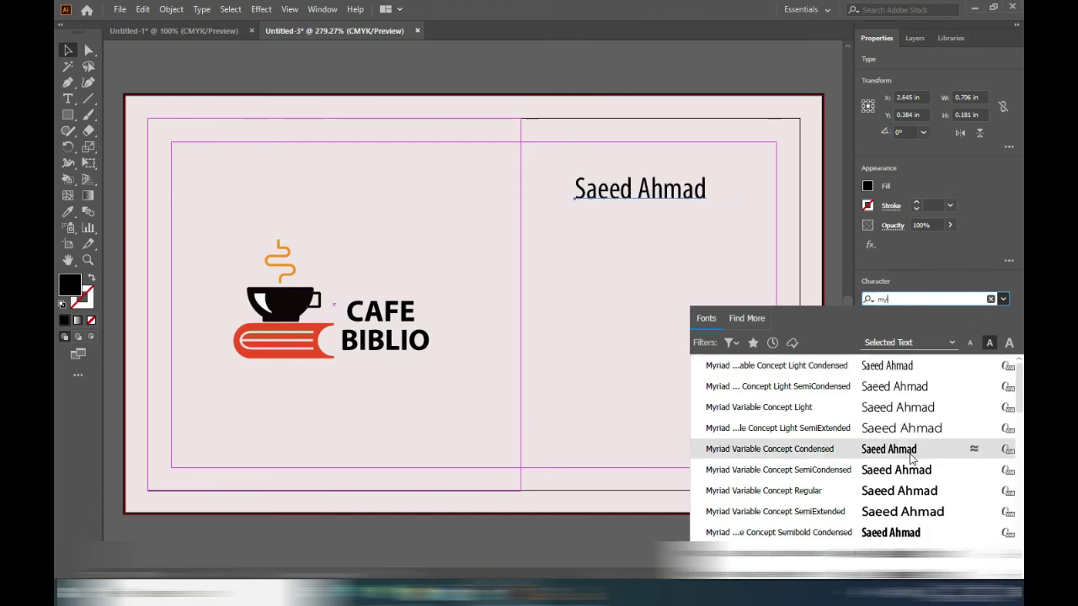
pyautogui.click(911, 458)
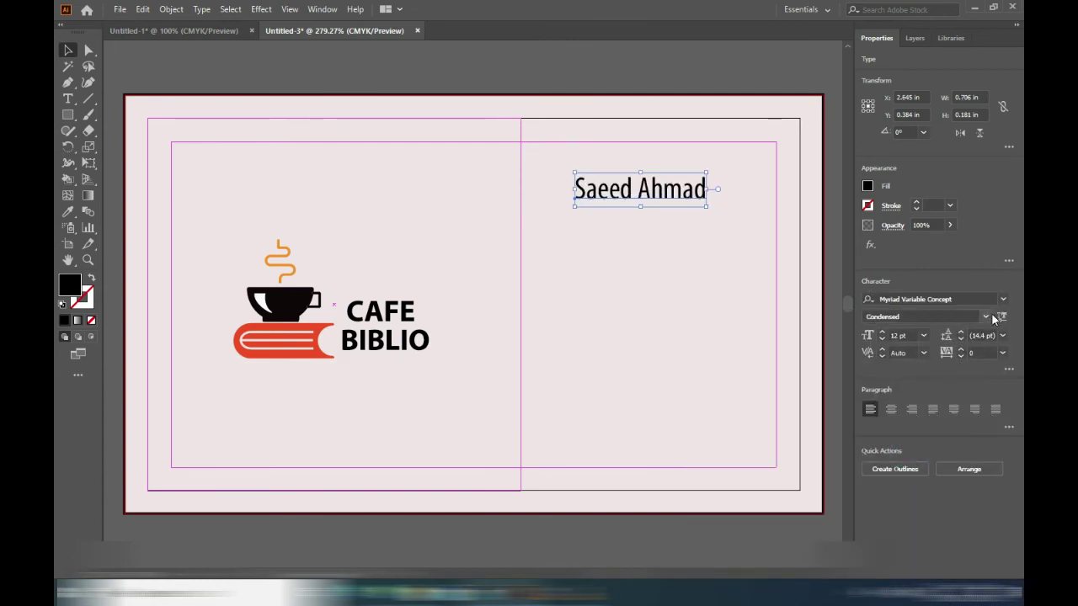
pyautogui.click(992, 315)
pyautogui.click(944, 210)
pyautogui.click(926, 336)
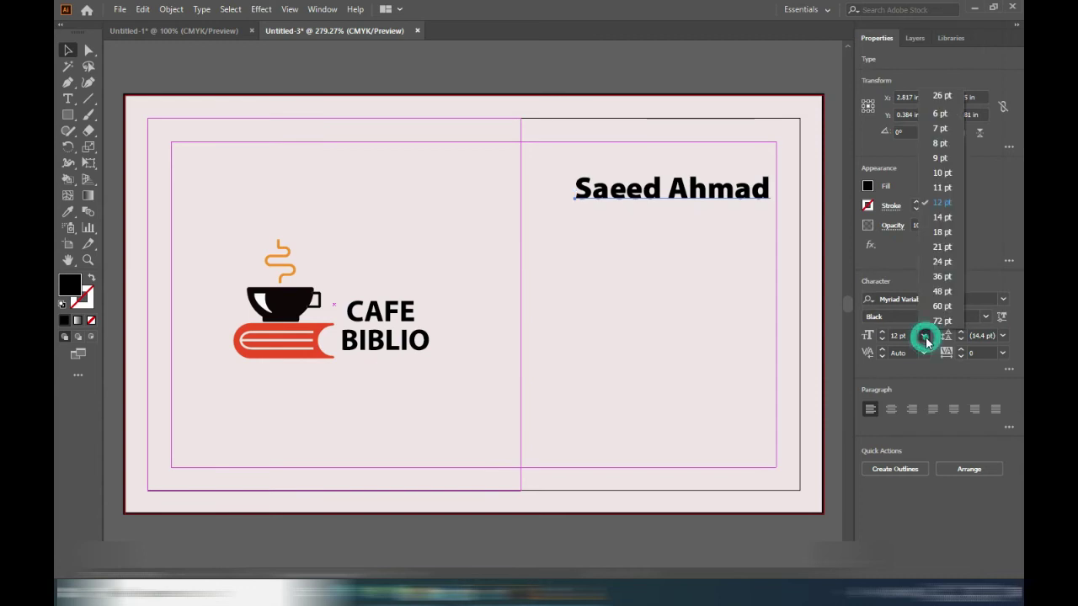
pyautogui.click(948, 174)
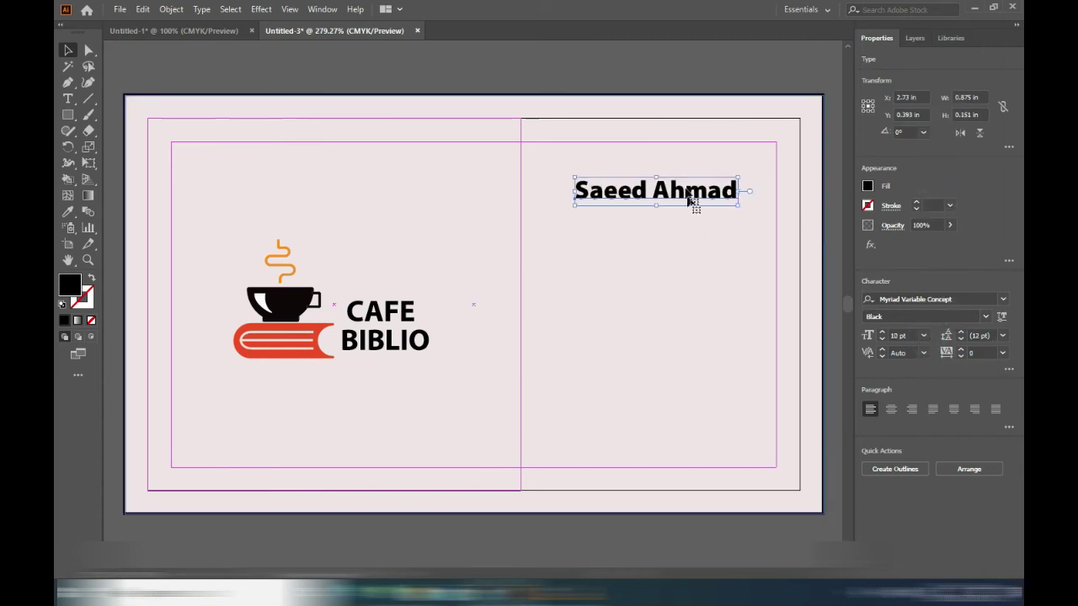
pyautogui.moveTo(689, 200); pyautogui.dragTo(629, 195)
pyautogui.click(636, 234)
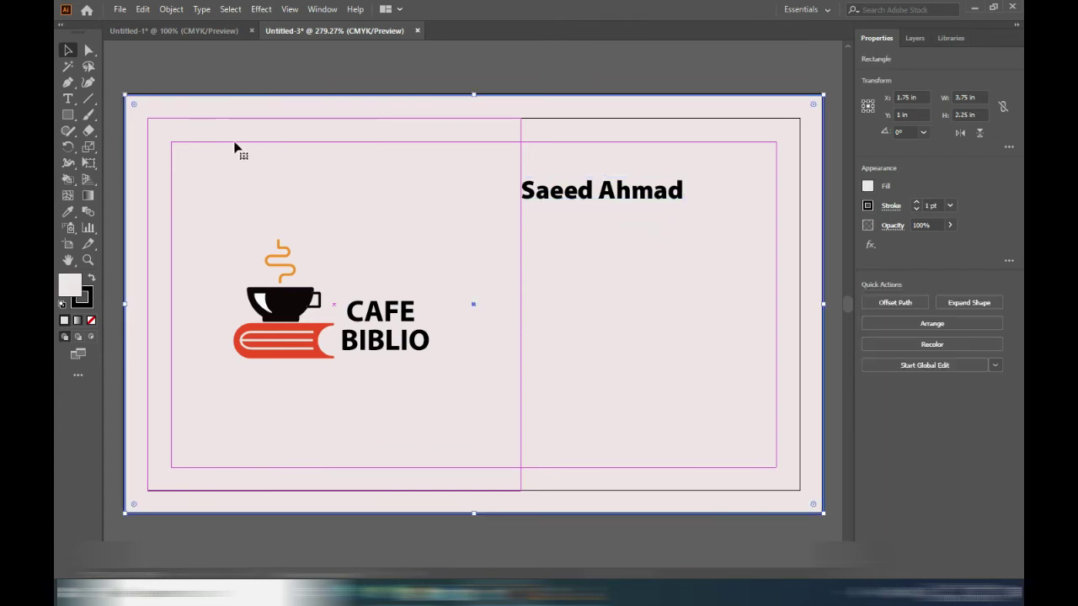
# - Add a new text line 'Barista' below the name, correcting the typo
pyautogui.click(69, 98)
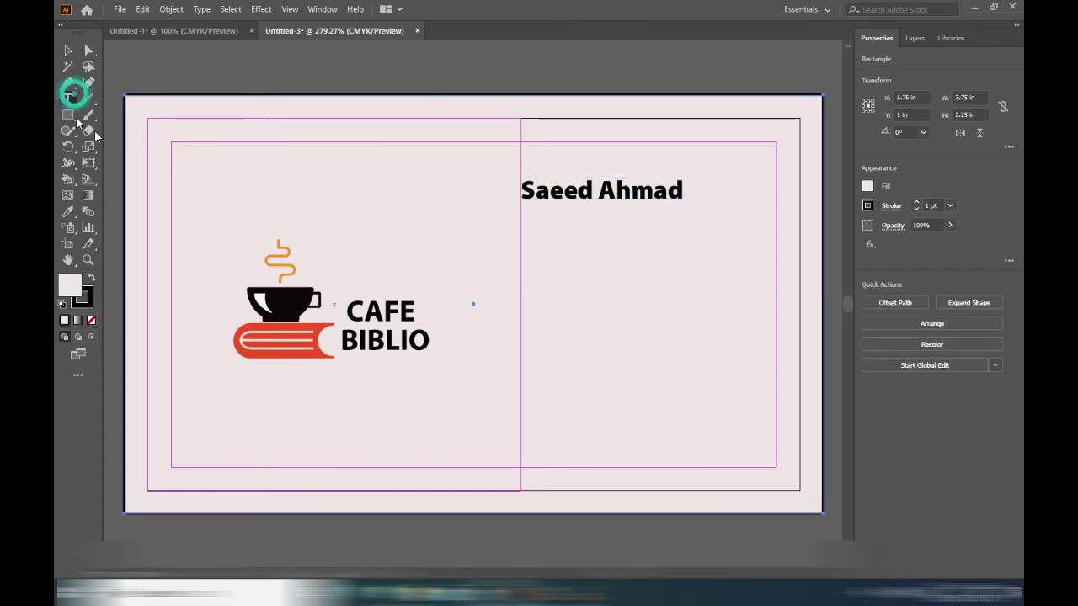
pyautogui.click(560, 202)
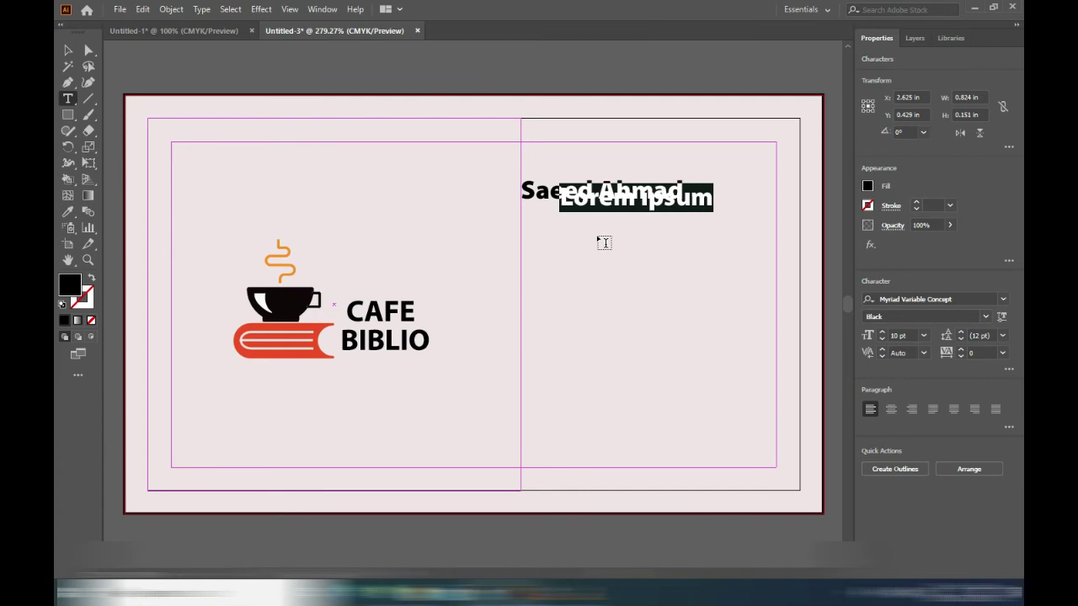
pyautogui.hotkey('ctrl', 'z')
pyautogui.click(548, 250)
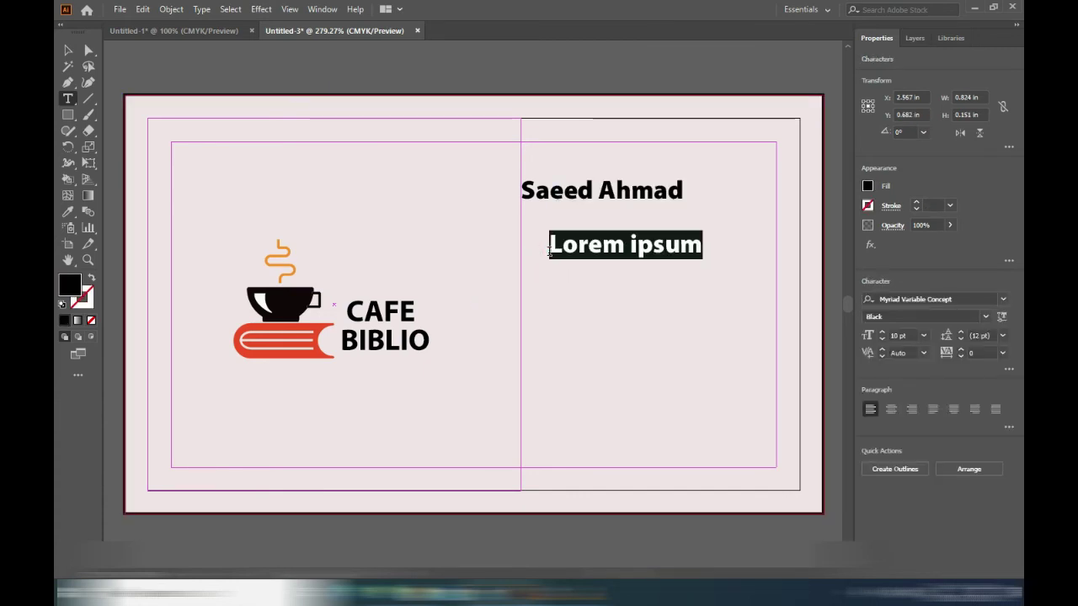
pyautogui.press('BackSpace')
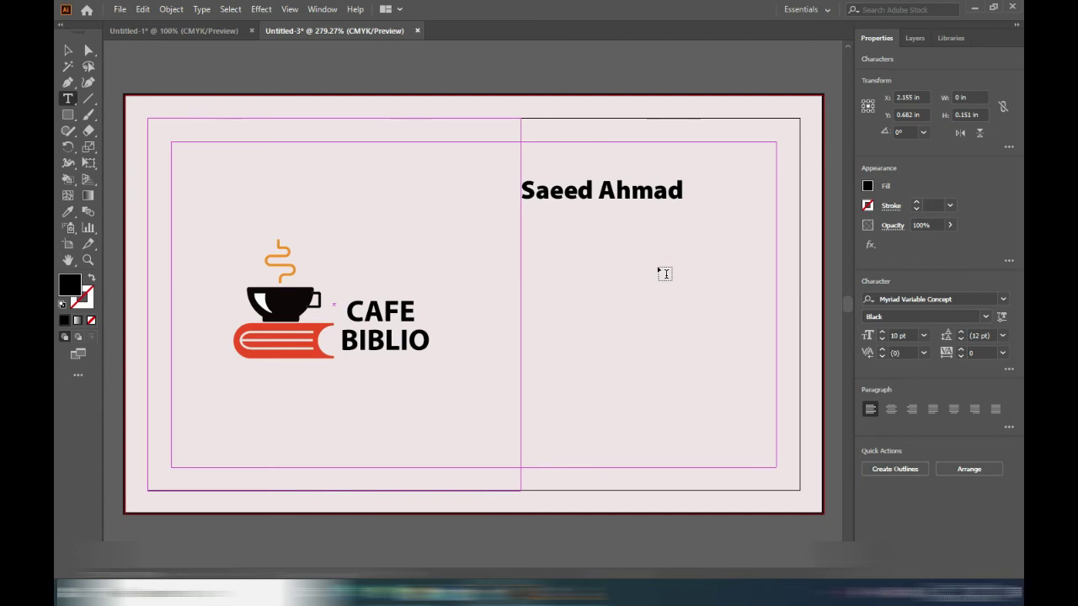
pyautogui.write('Baarista')
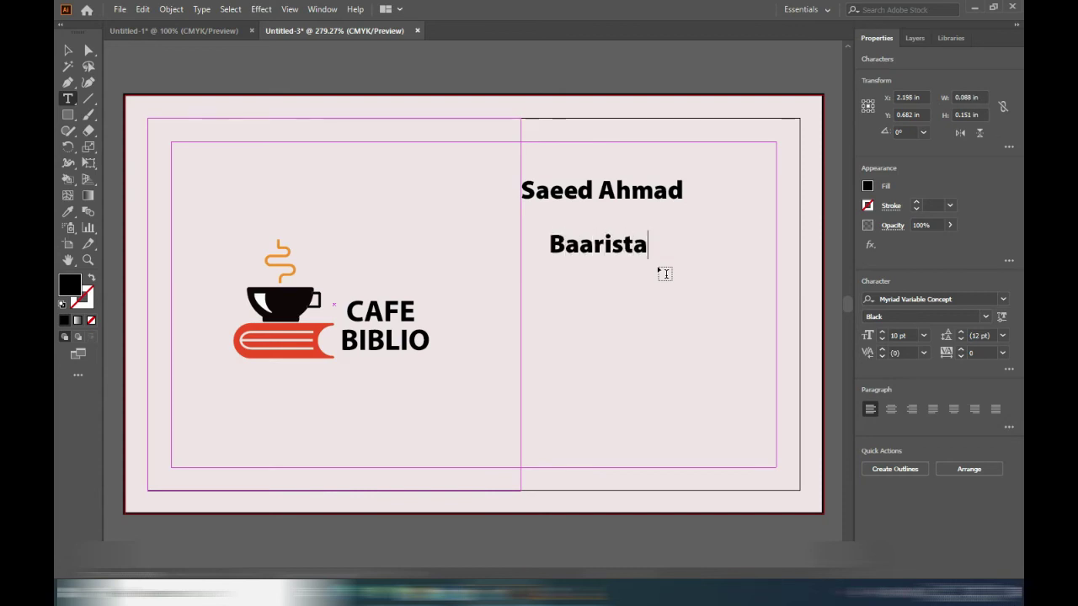
pyautogui.press('Left')
pyautogui.press('Left')
pyautogui.press('Left')
pyautogui.press('Left')
pyautogui.press('Left')
pyautogui.press('Left')
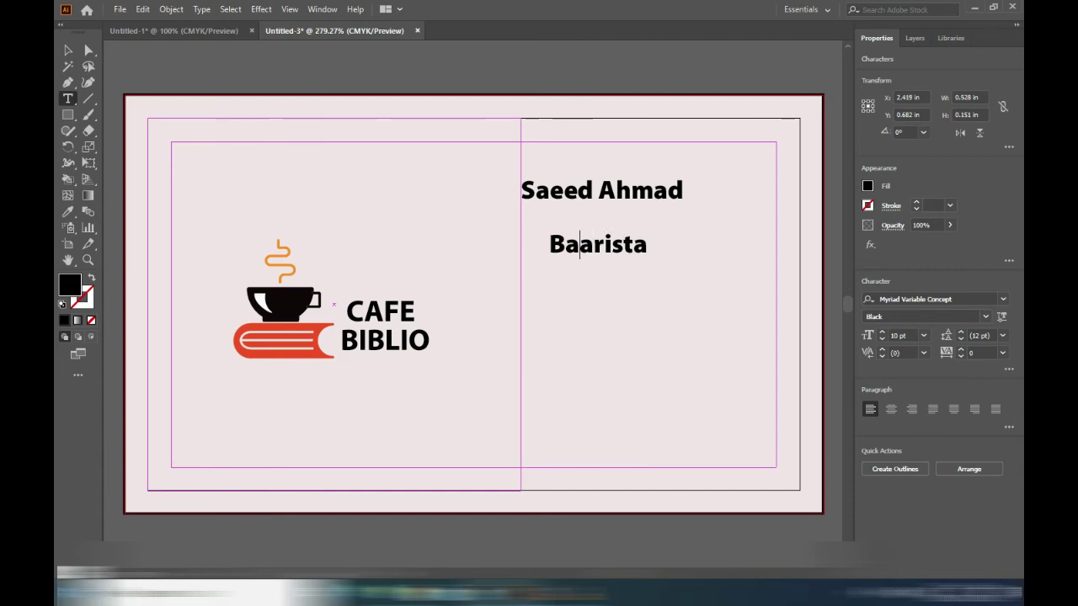
pyautogui.press('BackSpace')
pyautogui.click(69, 52)
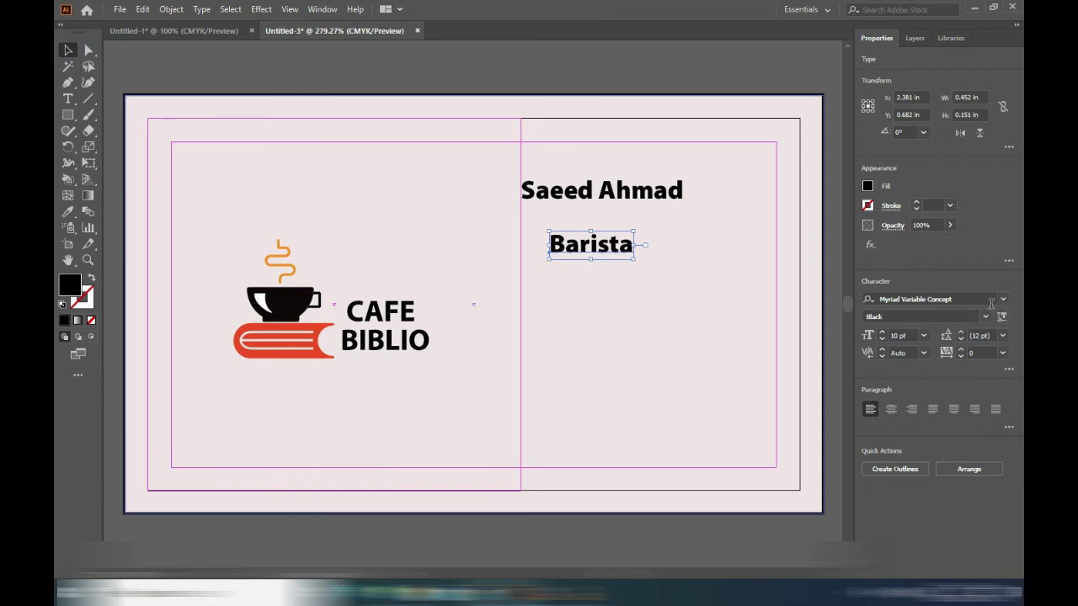
# - Set the Barista text to Regular weight at 7 pt
pyautogui.click(1003, 300)
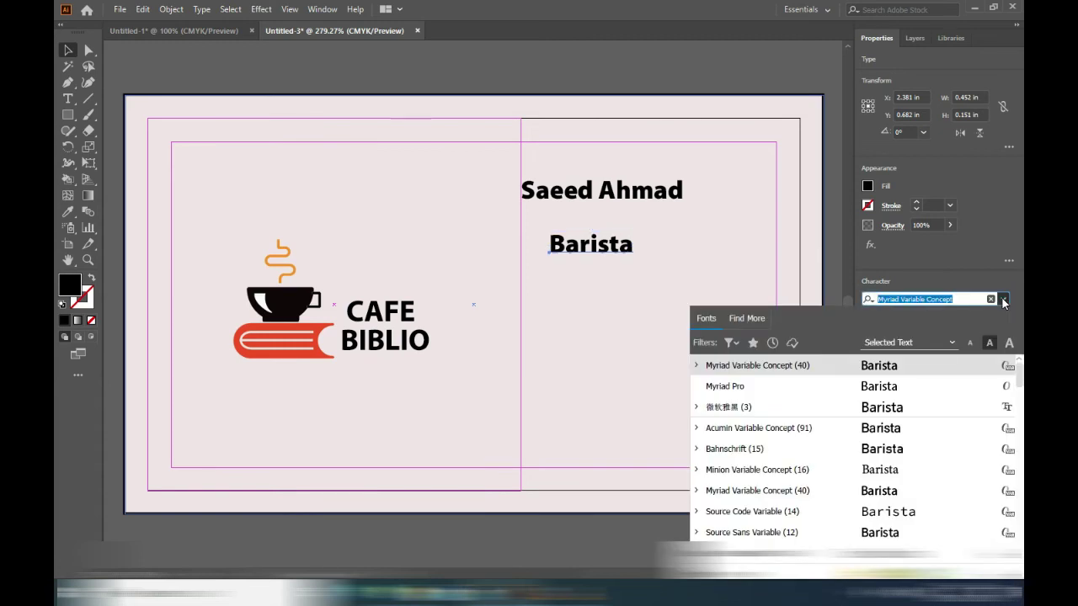
pyautogui.click(1003, 301)
pyautogui.click(986, 316)
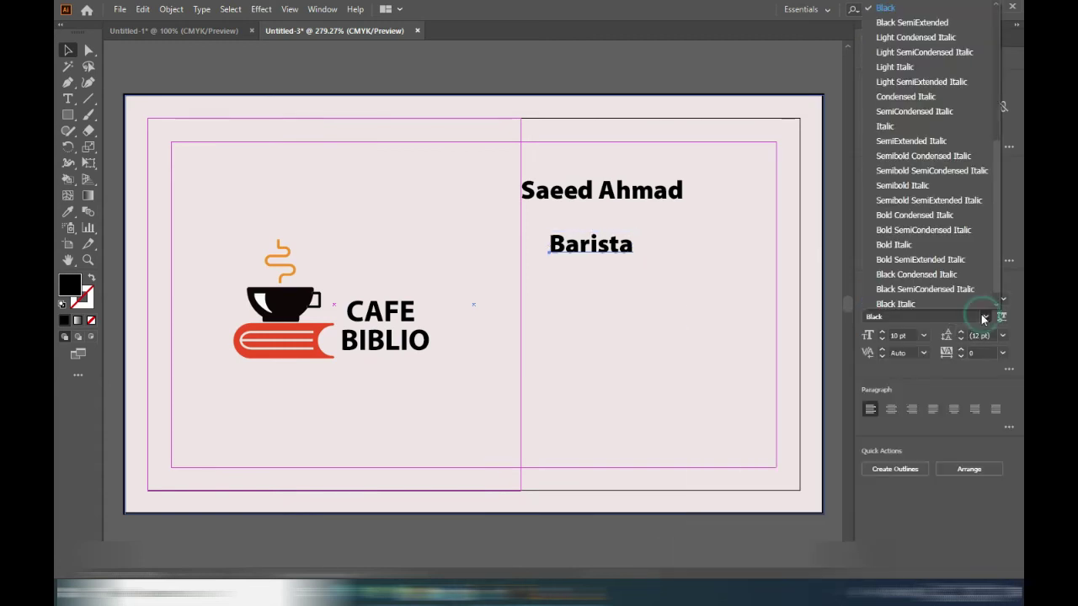
pyautogui.scroll(5, 960, 236)
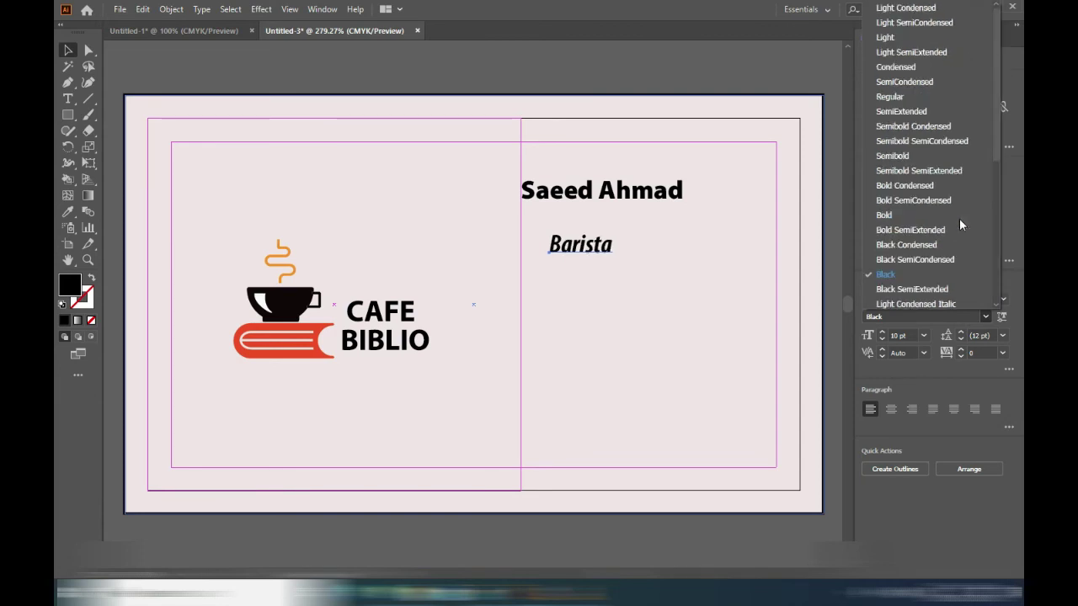
pyautogui.click(930, 98)
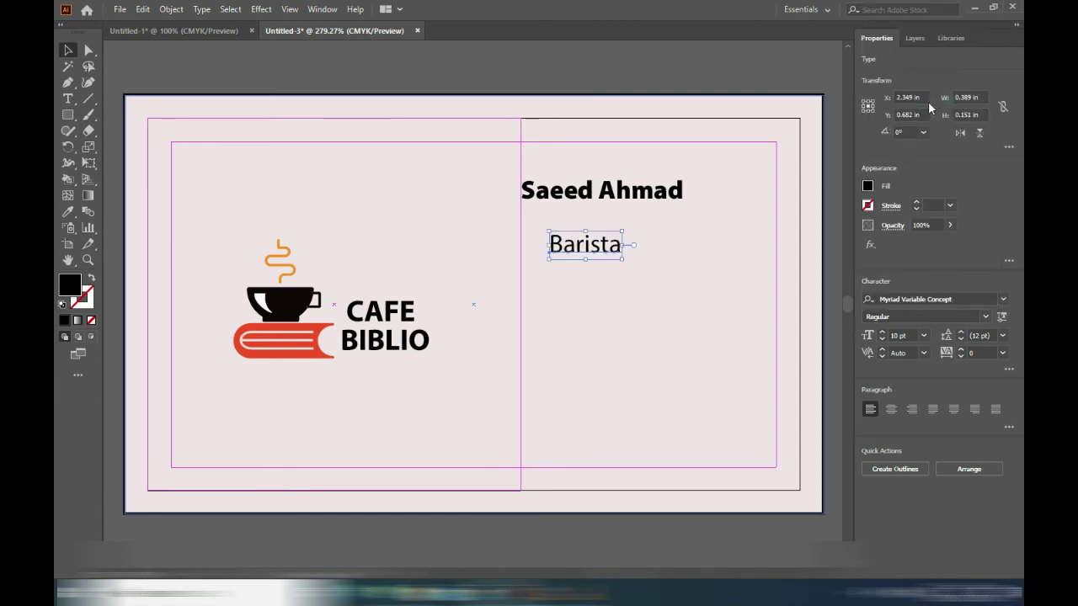
pyautogui.click(923, 335)
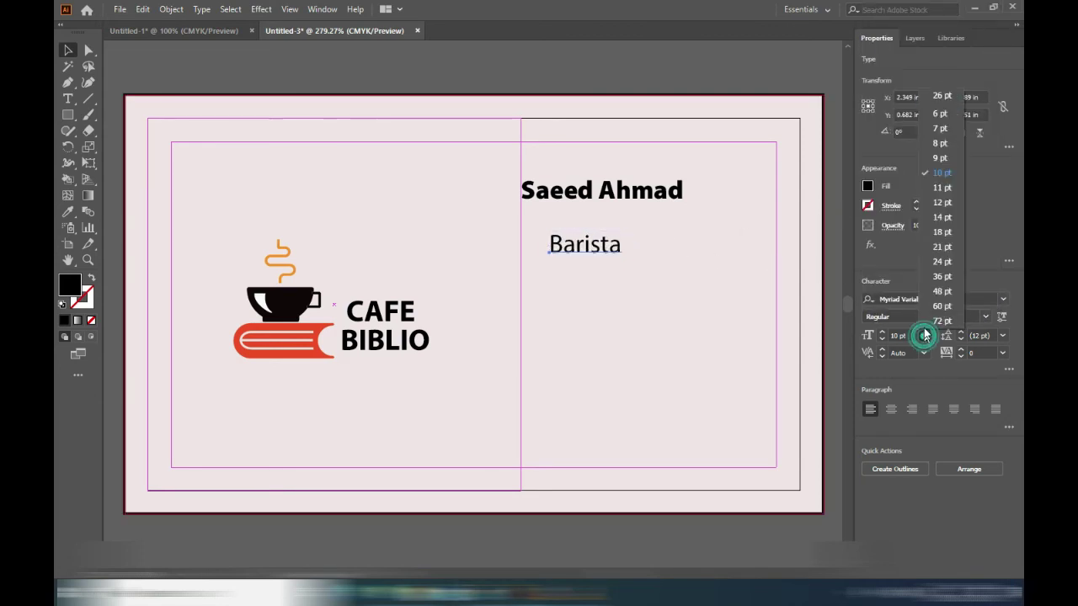
pyautogui.click(941, 127)
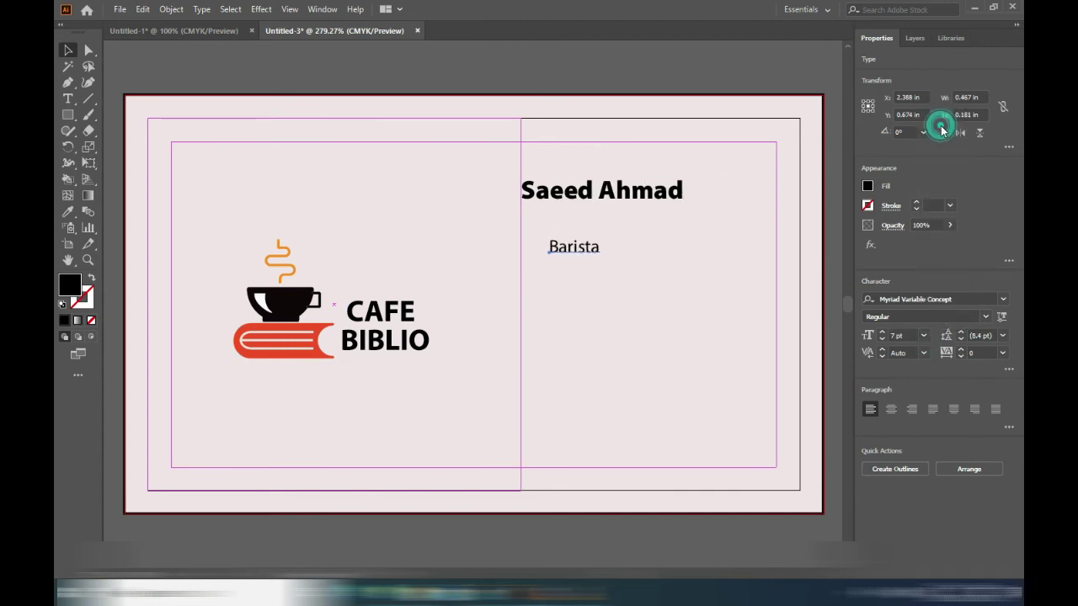
# - Move Barista up directly beneath the name, left-aligned with it
pyautogui.click(581, 238)
pyautogui.moveTo(581, 237); pyautogui.dragTo(555, 221)
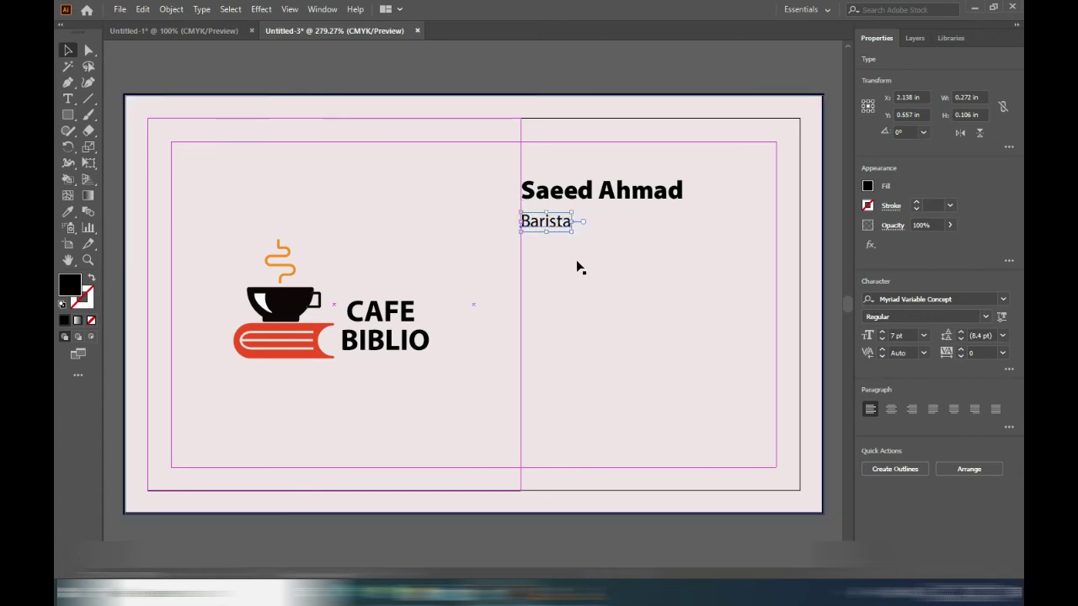
pyautogui.click(576, 259)
pyautogui.moveTo(545, 220); pyautogui.dragTo(548, 214)
pyautogui.click(552, 236)
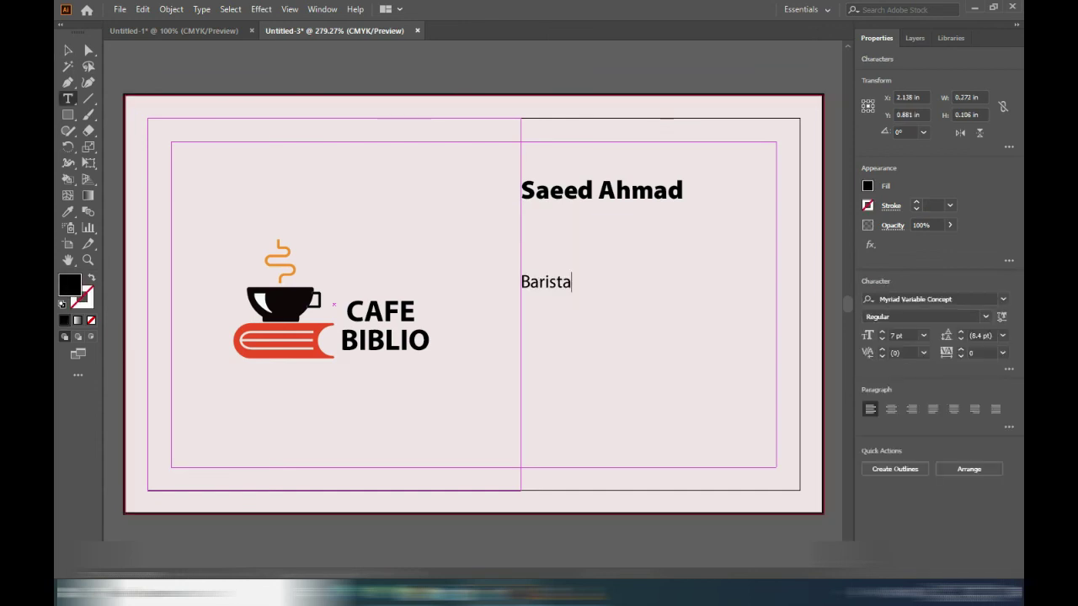
# - Return Barista under the name and type the address text 'commerial area' below it
pyautogui.press('BackSpace')
pyautogui.press('BackSpace')
pyautogui.press('BackSpace')
pyautogui.press('BackSpace')
pyautogui.press('BackSpace')
pyautogui.press('BackSpace')
pyautogui.write('c')
pyautogui.write('B')
pyautogui.write('arista')
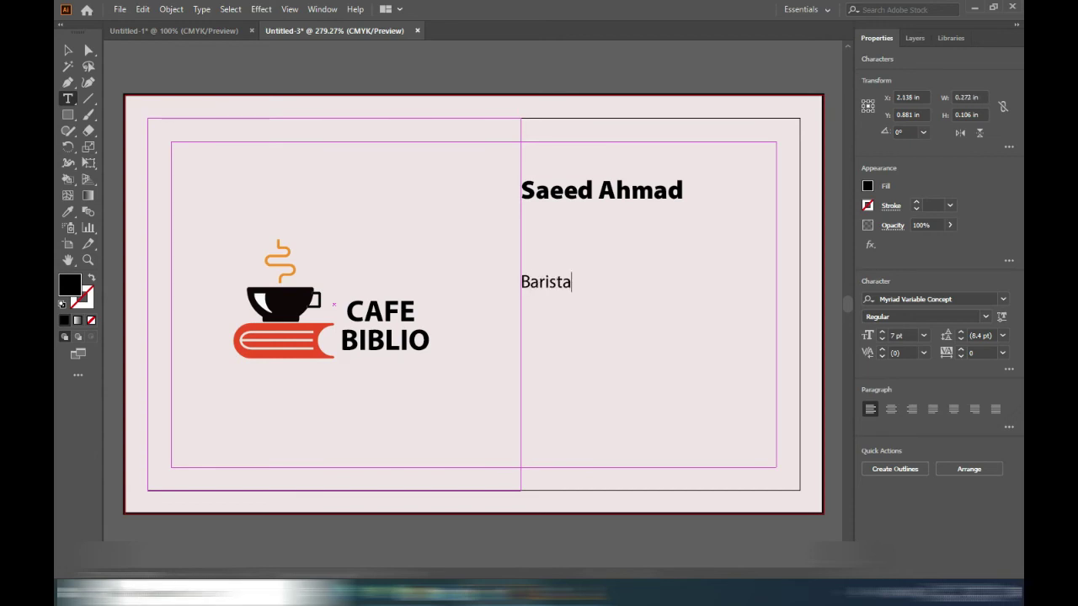
pyautogui.moveTo(545, 282); pyautogui.dragTo(545, 211)
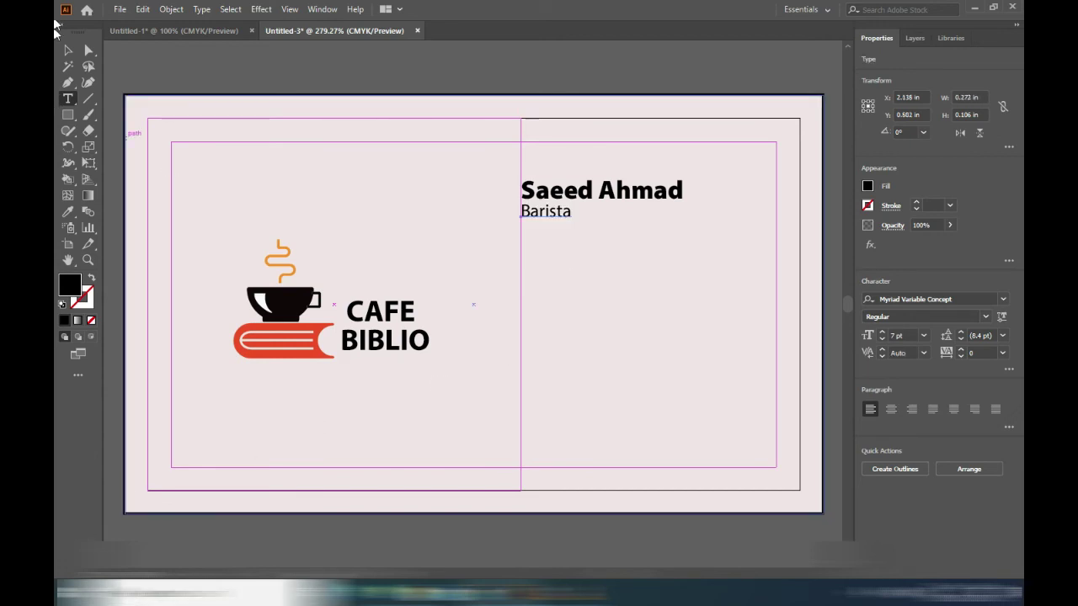
pyautogui.click(71, 101)
pyautogui.click(524, 261)
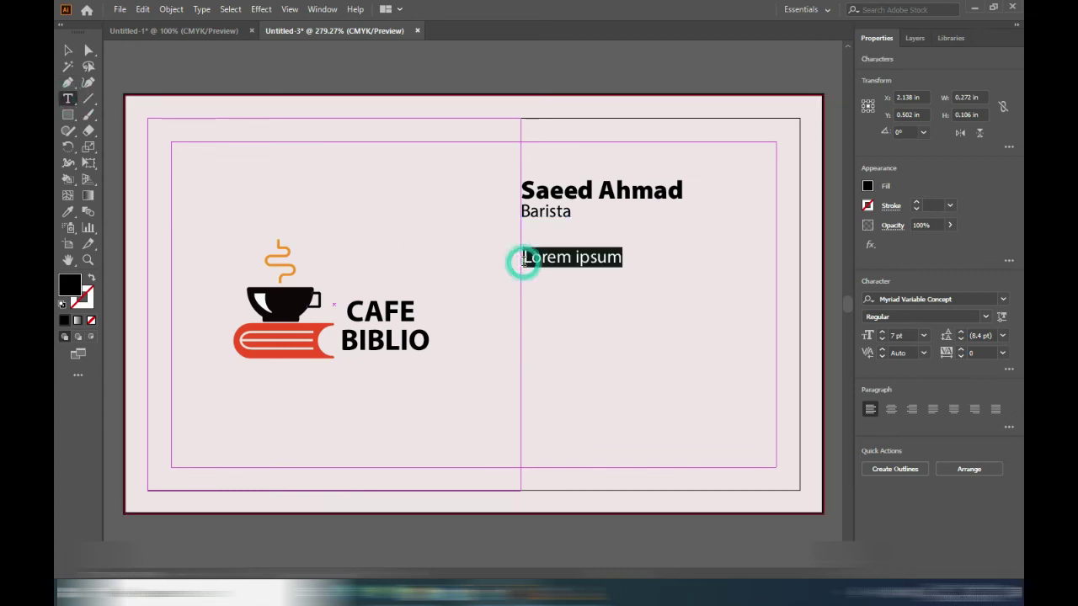
pyautogui.write('commerial')
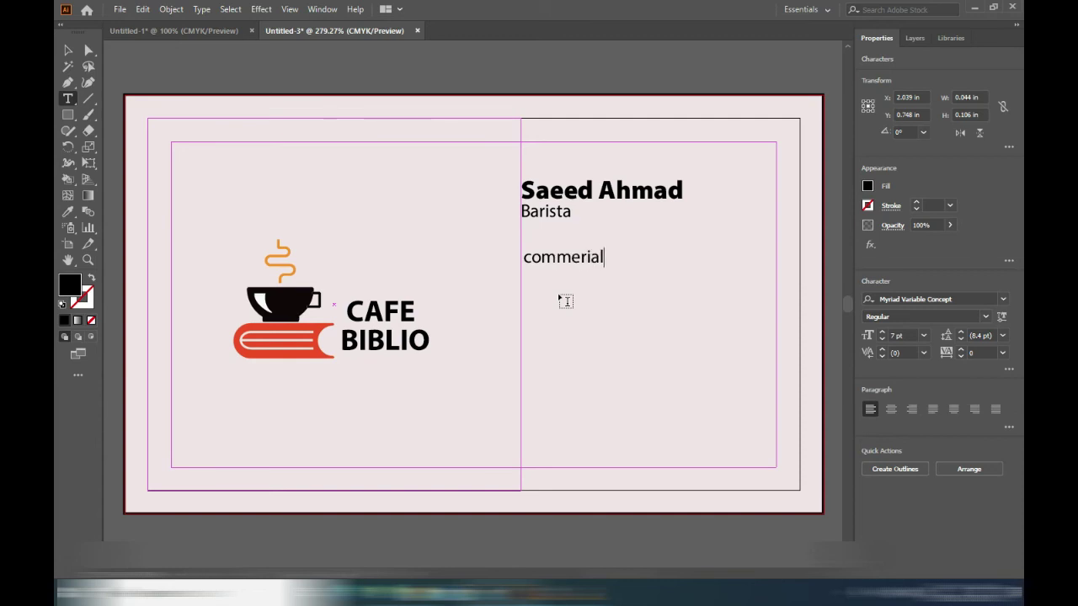
pyautogui.write(' area')
# - Prefix the address with 123 and capitalise its first and last words
pyautogui.click(524, 256)
pyautogui.write('123')
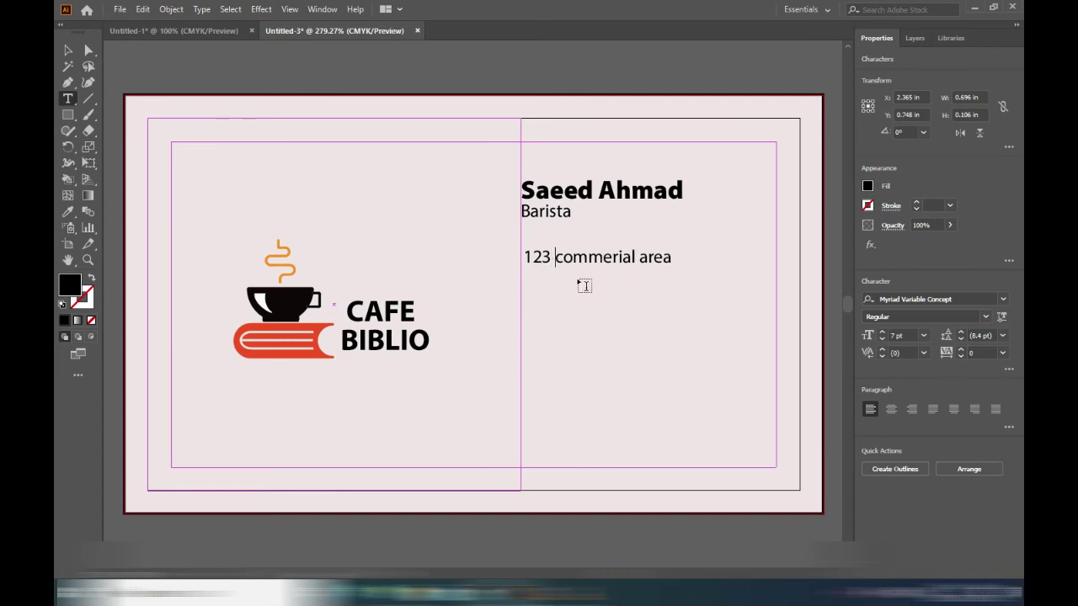
pyautogui.click(563, 256)
pyautogui.press('BackSpace')
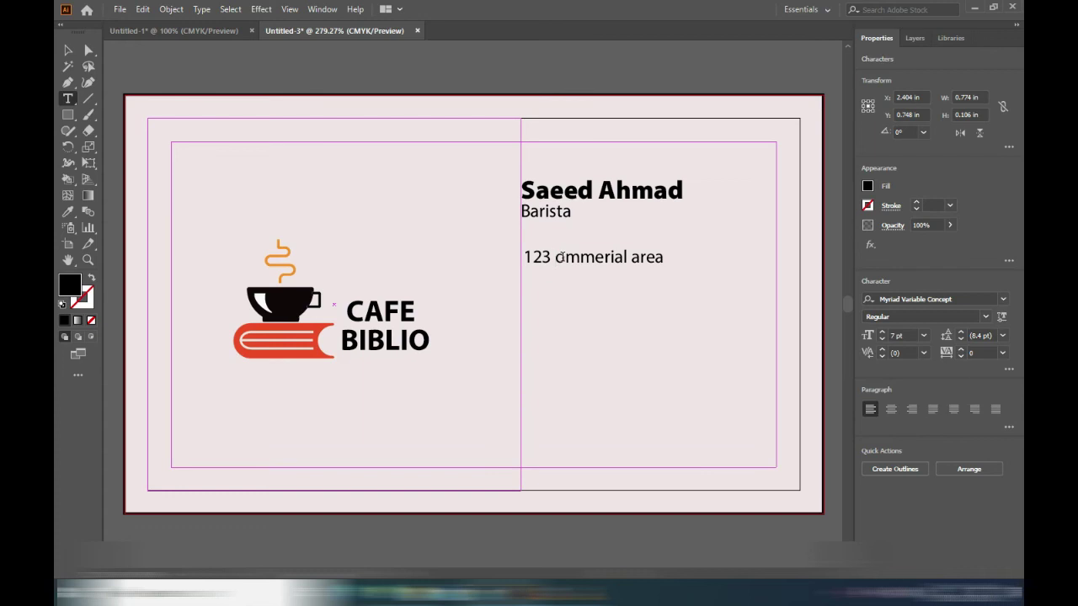
pyautogui.write('C')
pyautogui.click(649, 258)
pyautogui.press('BackSpace')
pyautogui.write('A')
# - Remove the stray placeholder text left beside the address line
pyautogui.click(685, 258)
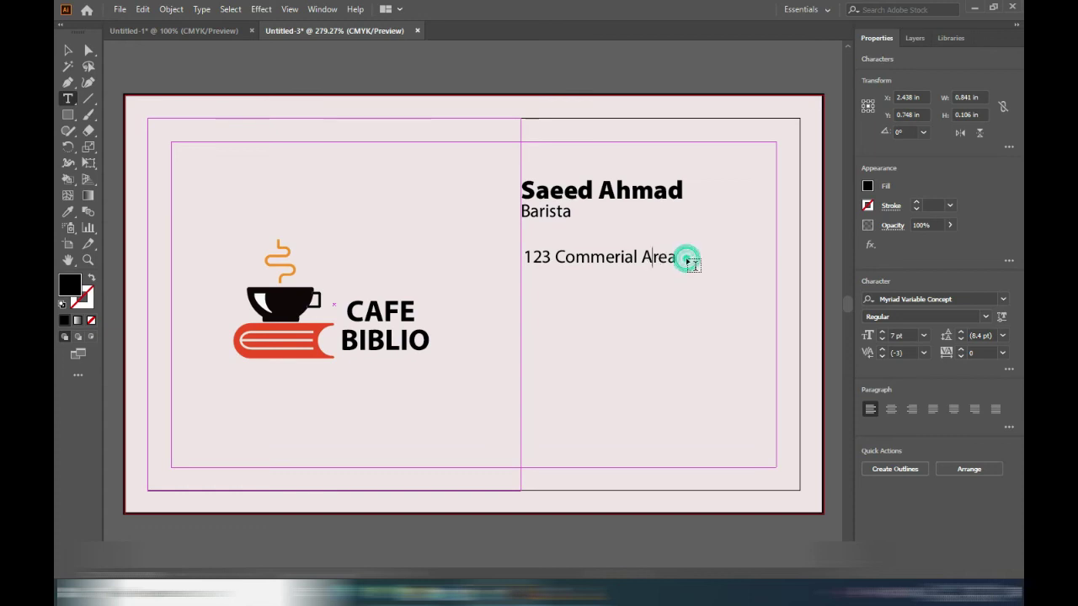
pyautogui.click(683, 251)
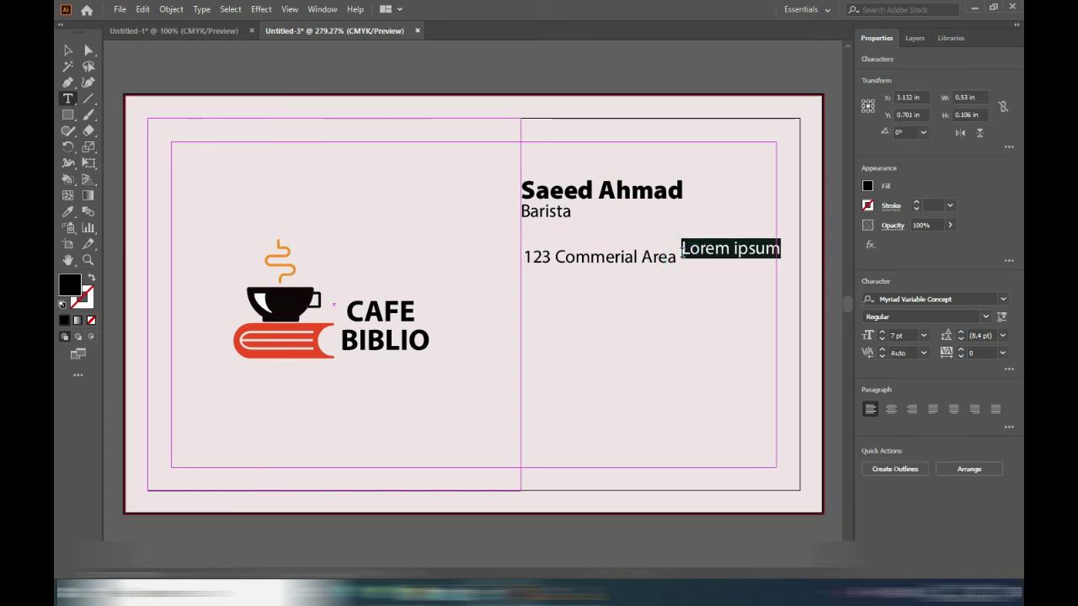
pyautogui.press('BackSpace')
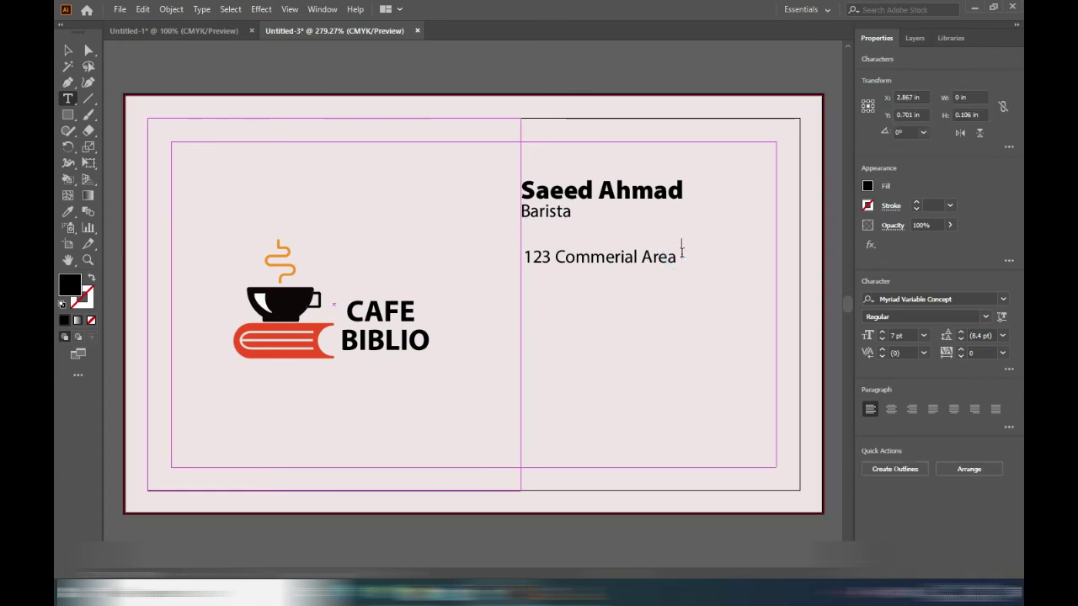
pyautogui.click(680, 258)
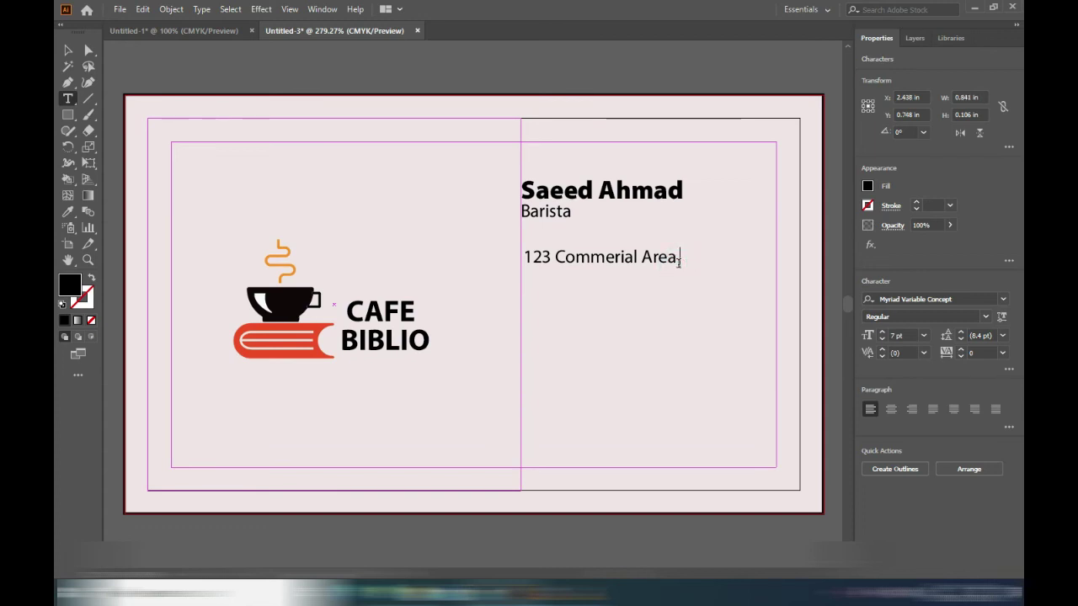
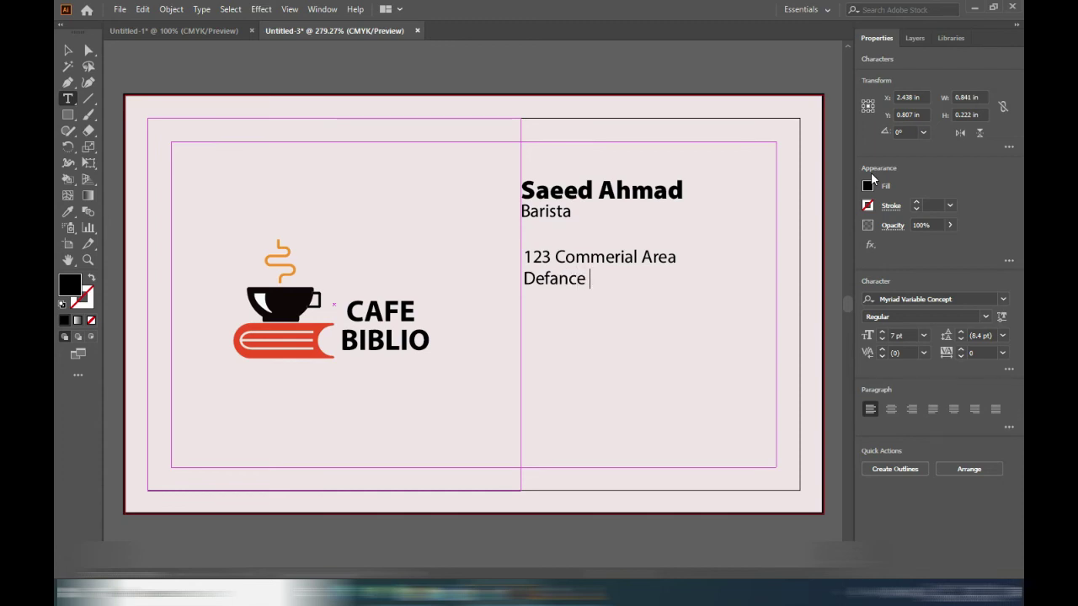
# - Finish the address, then type the city, phone number, e-mail and cafe website on separate lines
pyautogui.write('Phase ')
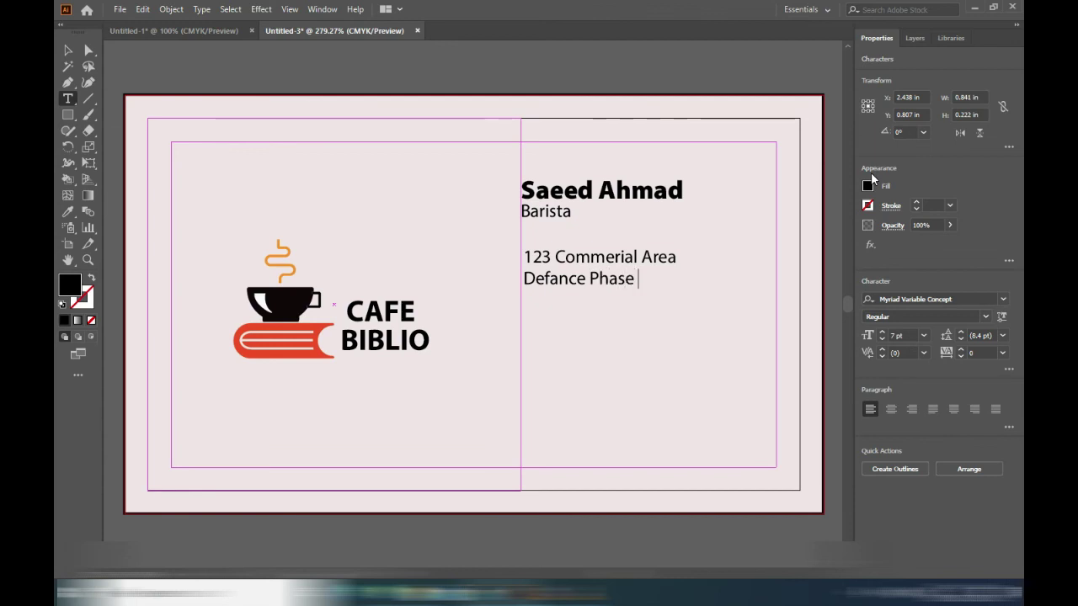
pyautogui.write('x')
pyautogui.press('Return')
pyautogui.write('F')
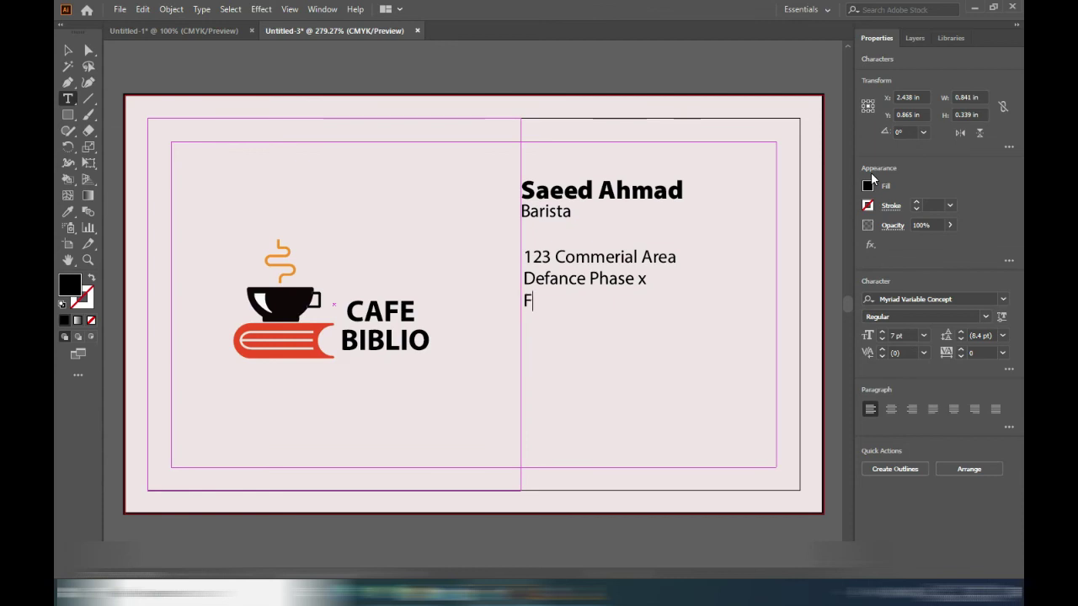
pyautogui.write('aisala')
pyautogui.write('bad')
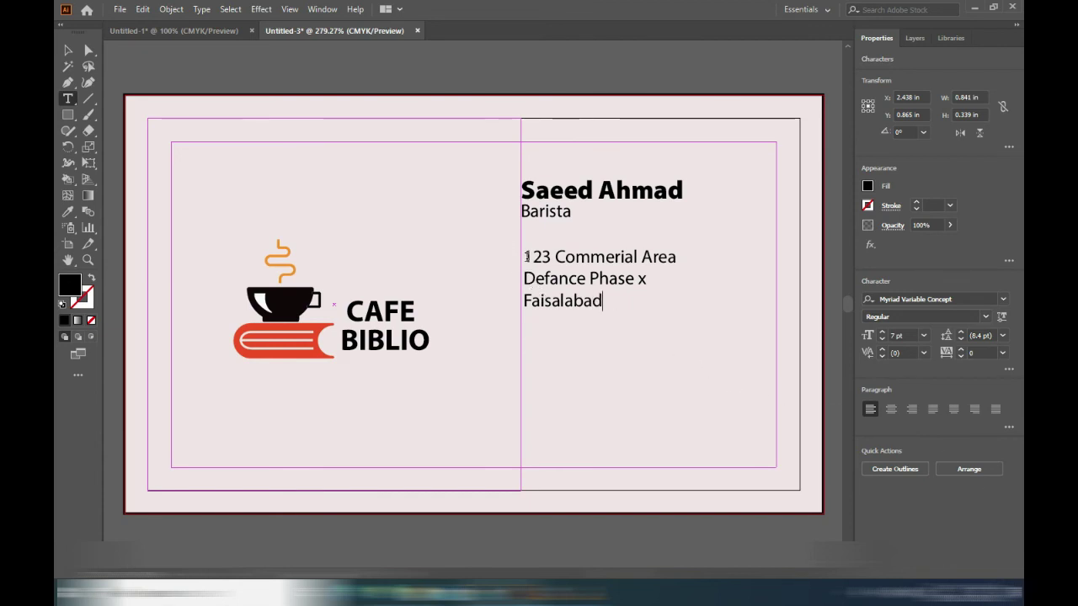
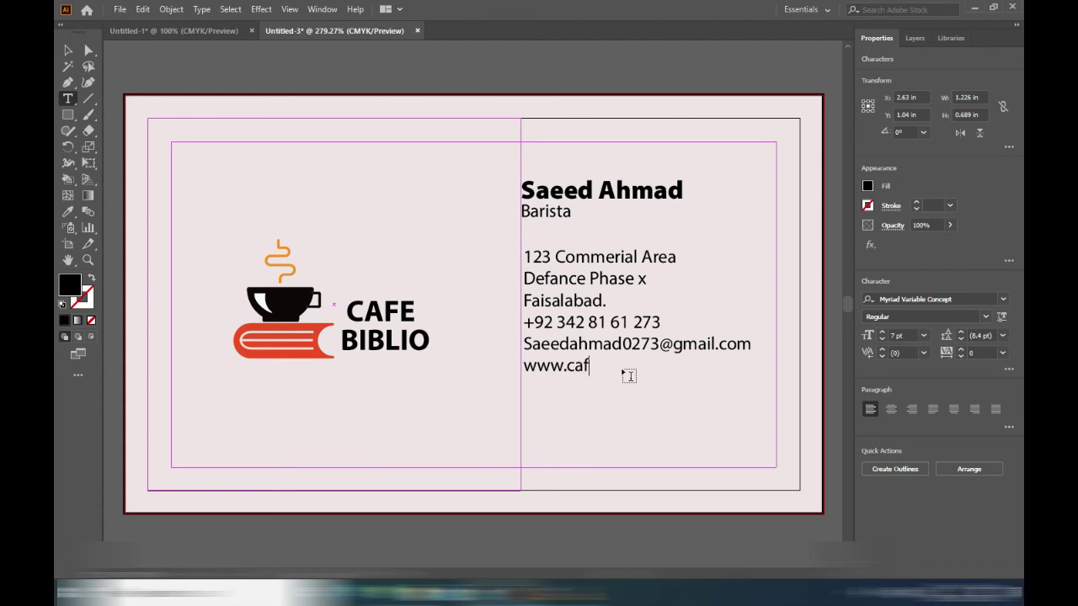
pyautogui.write('iblo.com')
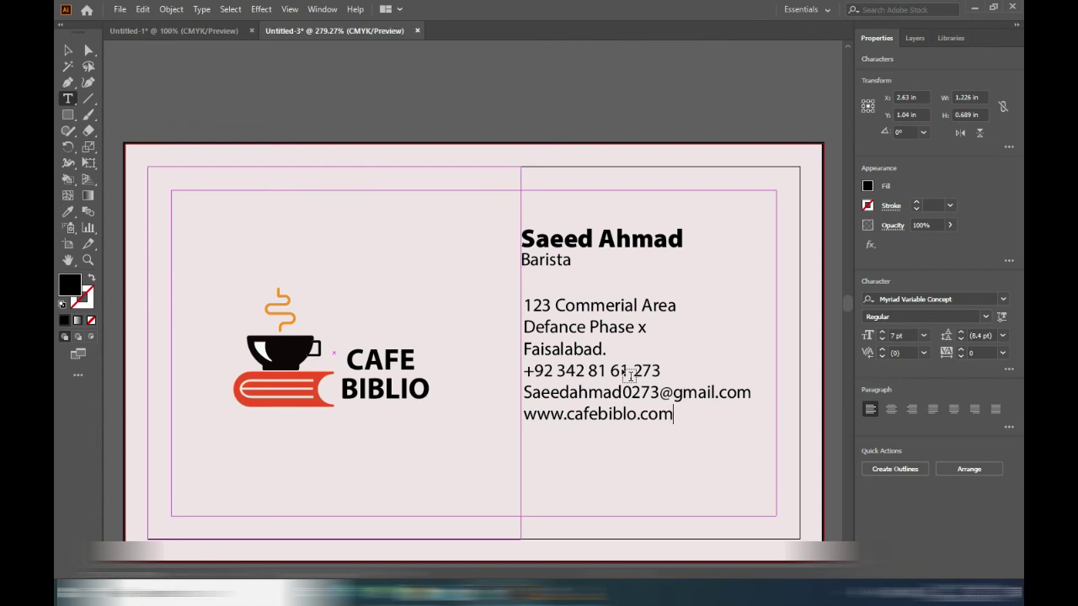
pyautogui.scroll(-3, 629, 376)
# - Draw a spacer square at the top margin and Alt-drag a copy down to the bottom margin
pyautogui.click(67, 115)
pyautogui.moveTo(532, 53); pyautogui.dragTo(608, 114)
pyautogui.click(68, 50)
pyautogui.moveTo(592, 95); pyautogui.dragTo(594, 383)
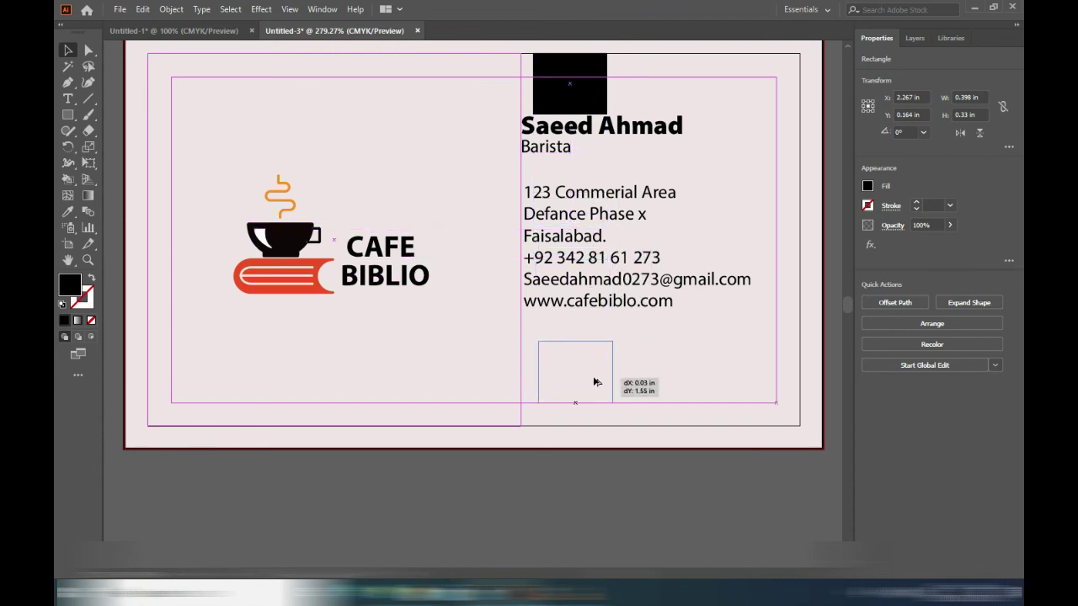
pyautogui.moveTo(594, 382); pyautogui.dragTo(596, 383)
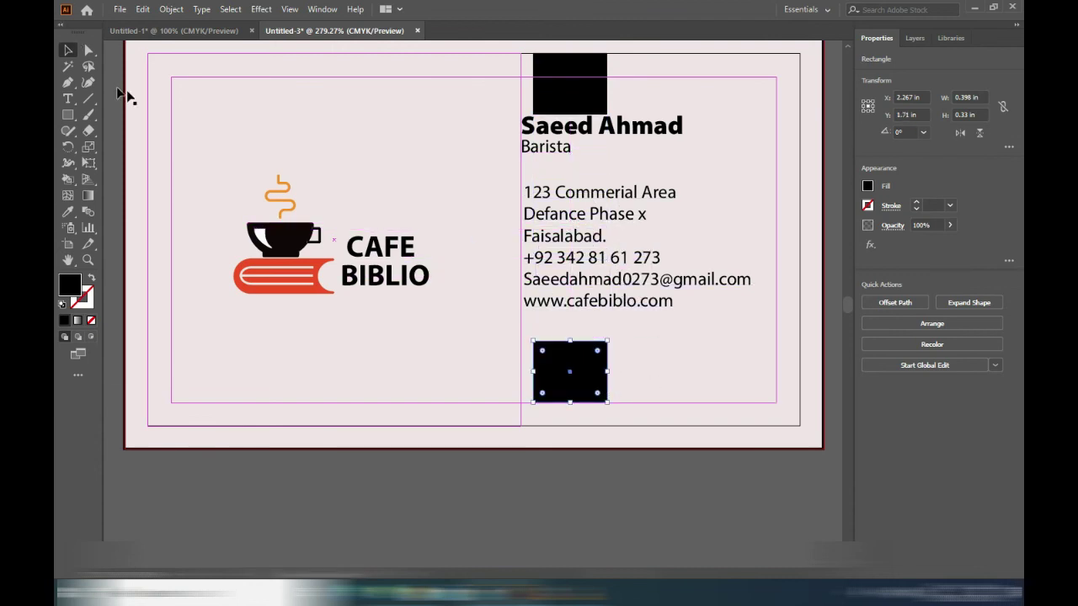
# - Move the contact details block down so it sits between the two spacer squares
pyautogui.click(621, 178)
pyautogui.moveTo(669, 172); pyautogui.dragTo(617, 245)
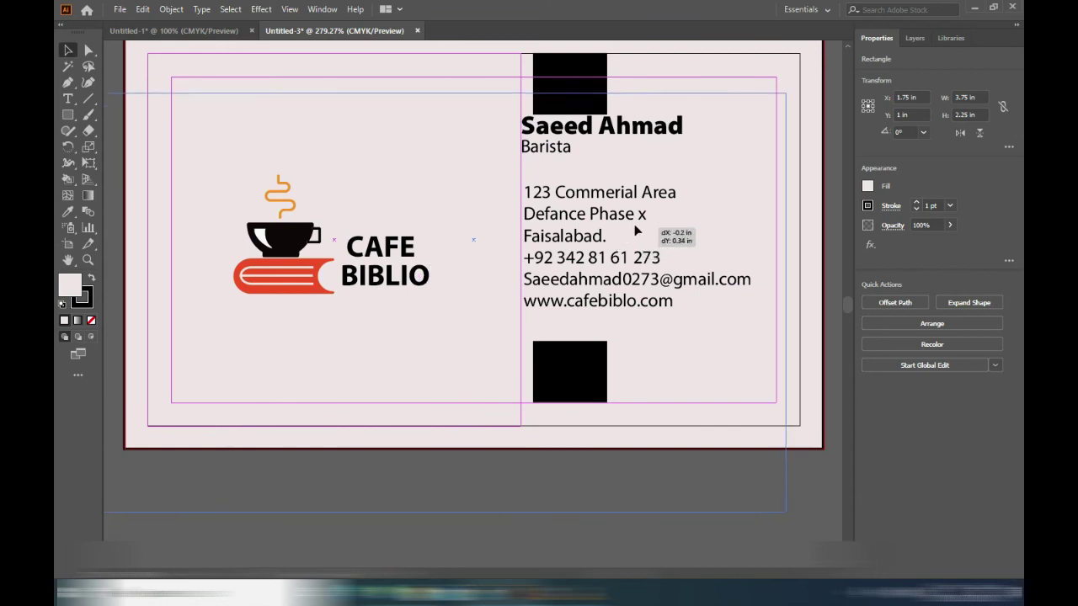
pyautogui.moveTo(615, 239); pyautogui.dragTo(595, 193)
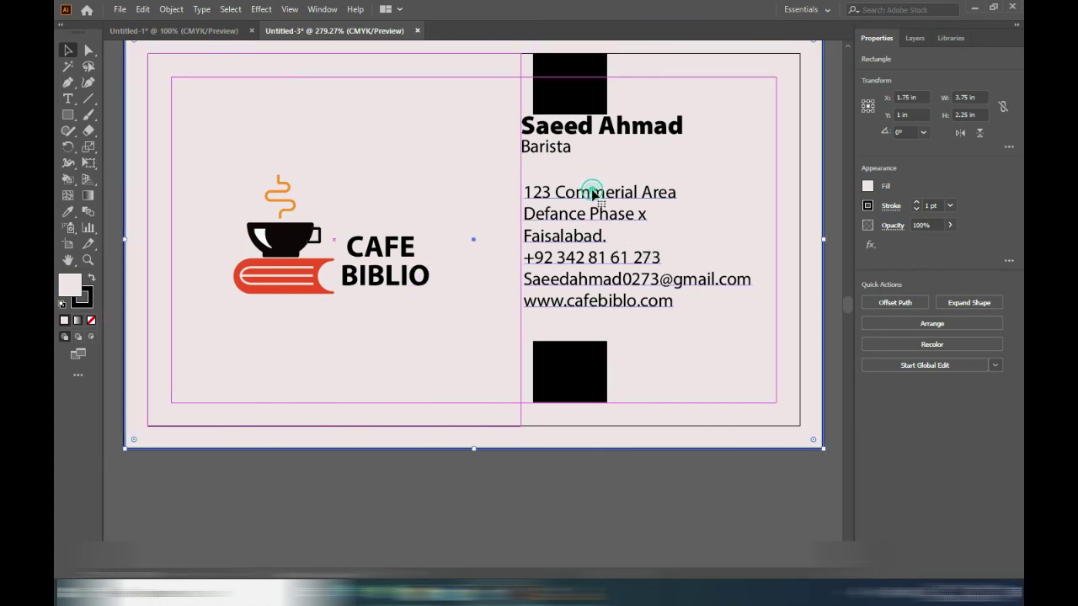
pyautogui.click(593, 192)
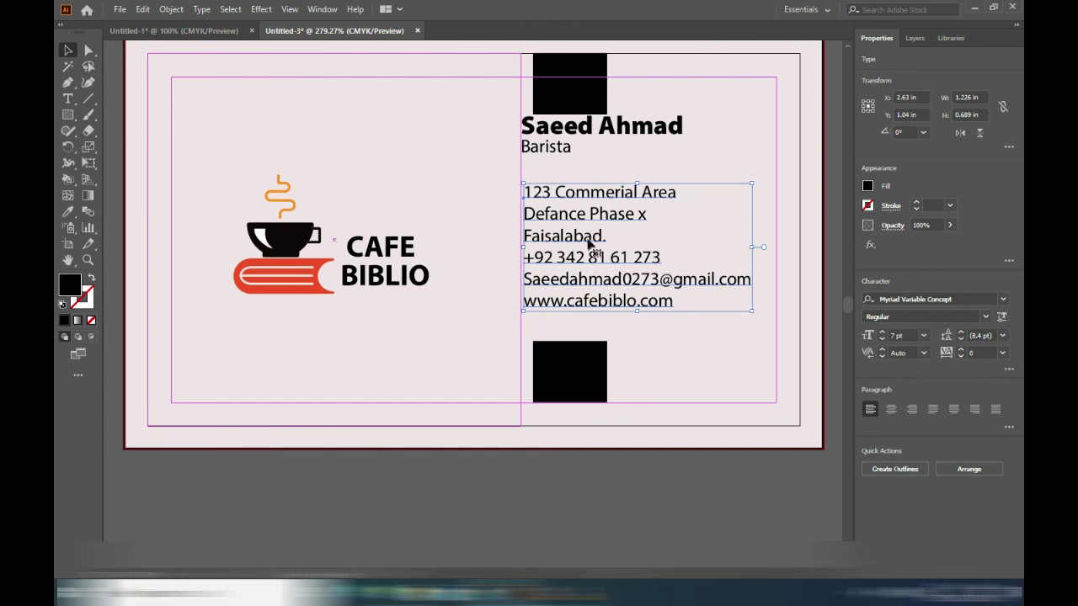
pyautogui.moveTo(588, 238); pyautogui.dragTo(587, 267)
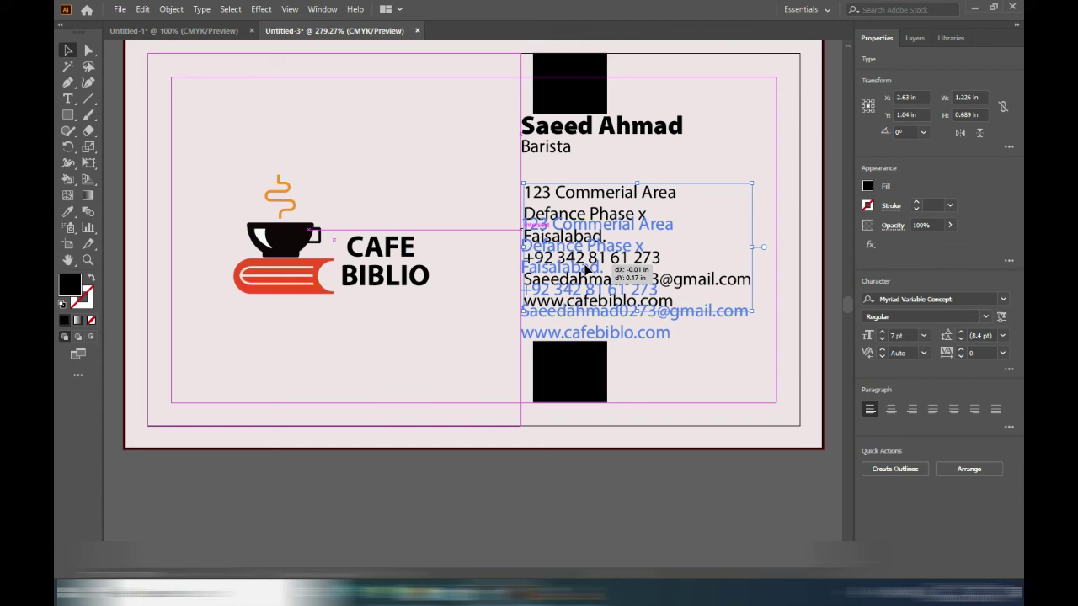
pyautogui.moveTo(587, 268); pyautogui.dragTo(587, 269)
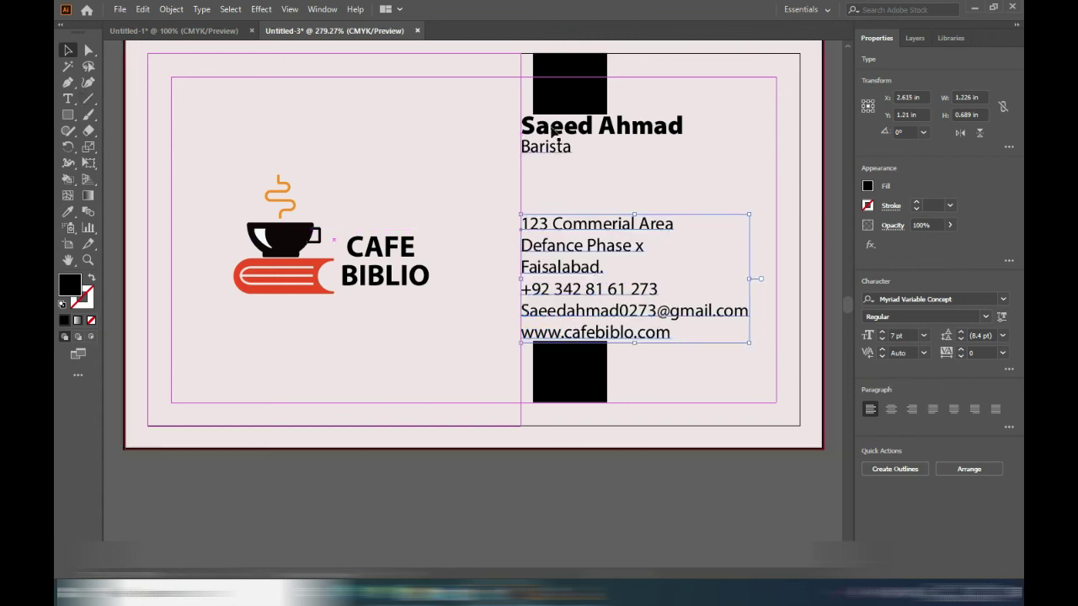
# - Delete both the top and bottom spacer squares
pyautogui.click(569, 101)
pyautogui.press('Delete')
pyautogui.click(572, 374)
pyautogui.press('Delete')
pyautogui.rightClick(447, 199)
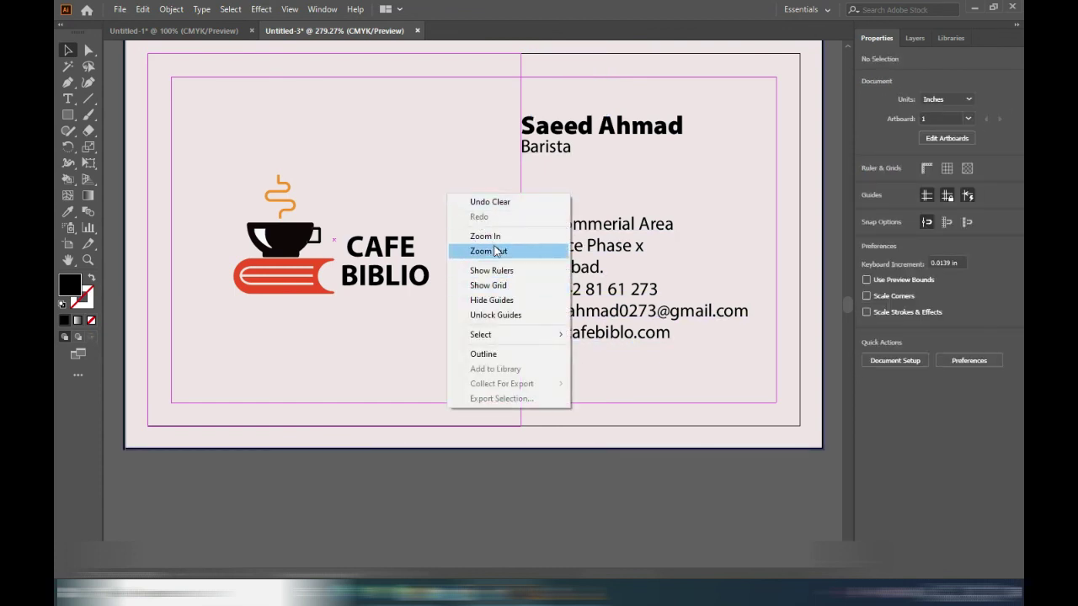
# - Unlock the guides, zoom out to the whole card, and start editing Artboard 1
pyautogui.click(489, 315)
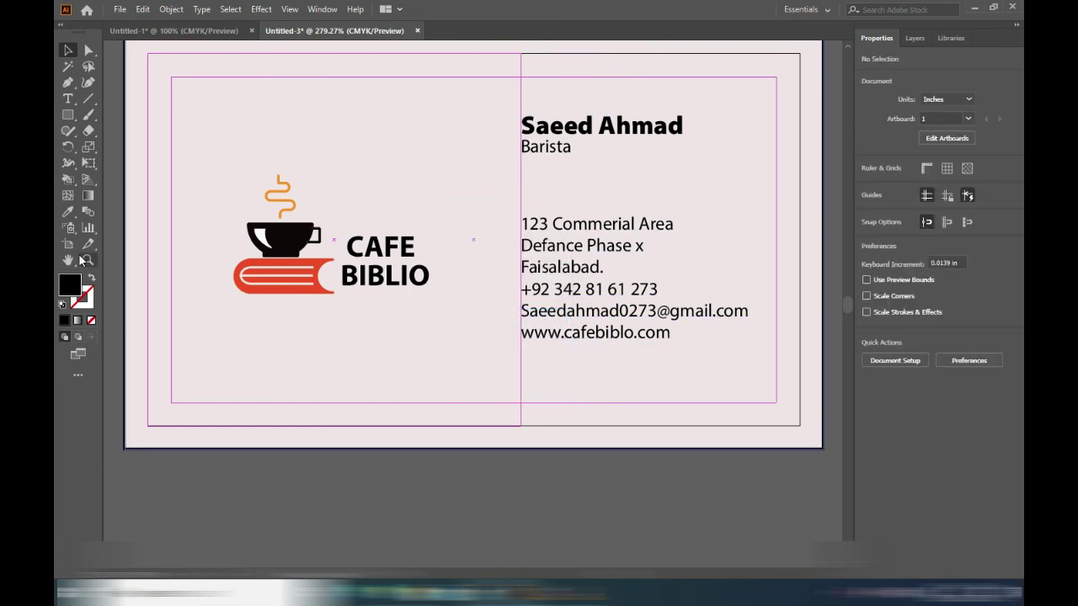
pyautogui.click(88, 259)
pyautogui.keyDown('alt'); pyautogui.click(349, 333); pyautogui.keyUp('alt')
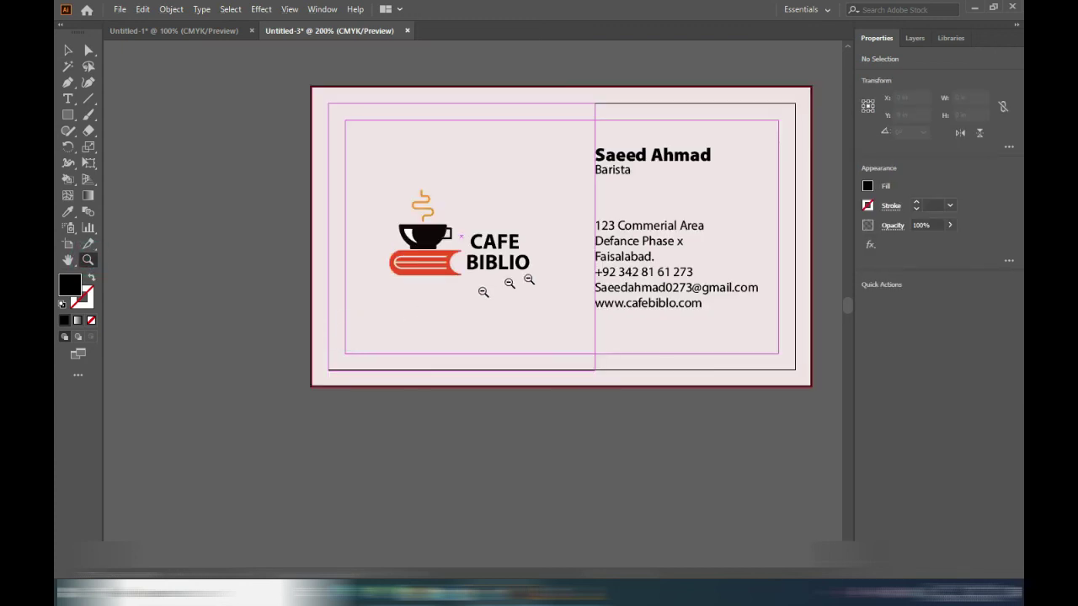
pyautogui.keyDown('alt'); pyautogui.click(661, 204); pyautogui.keyUp('alt')
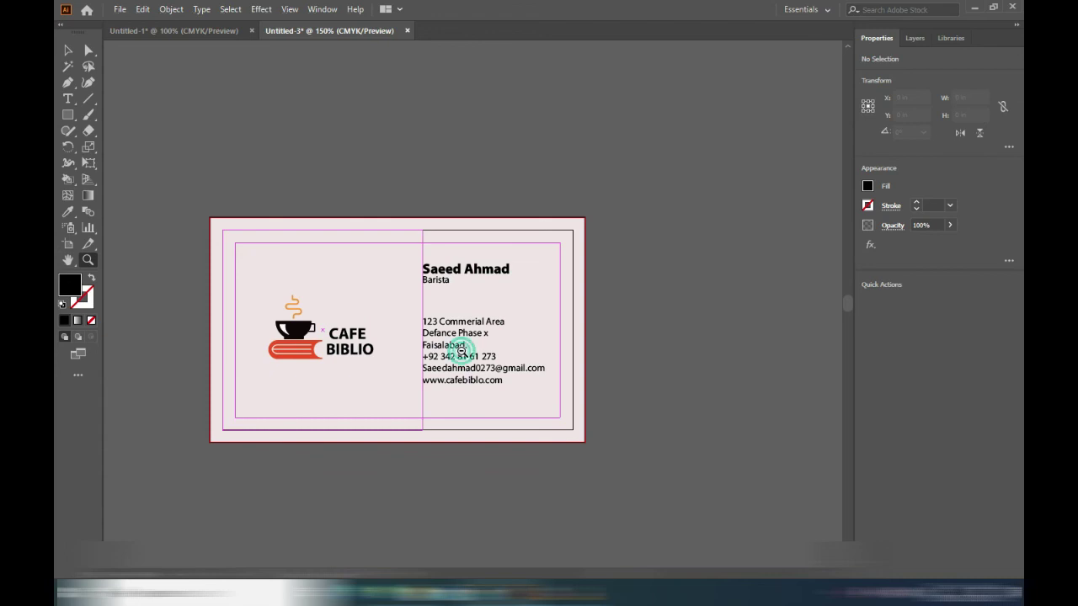
pyautogui.keyDown('alt'); pyautogui.click(459, 355); pyautogui.keyUp('alt')
pyautogui.click(68, 50)
pyautogui.click(67, 245)
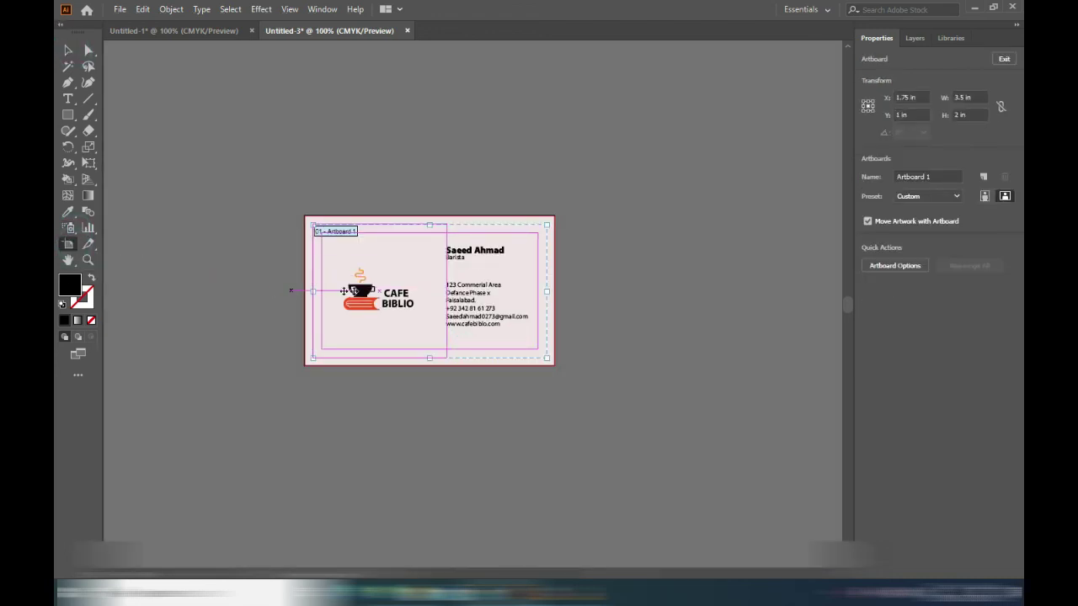
# - Duplicate the artboard with its artwork below the original card, then lock the guides
pyautogui.moveTo(425, 250); pyautogui.dragTo(421, 409)
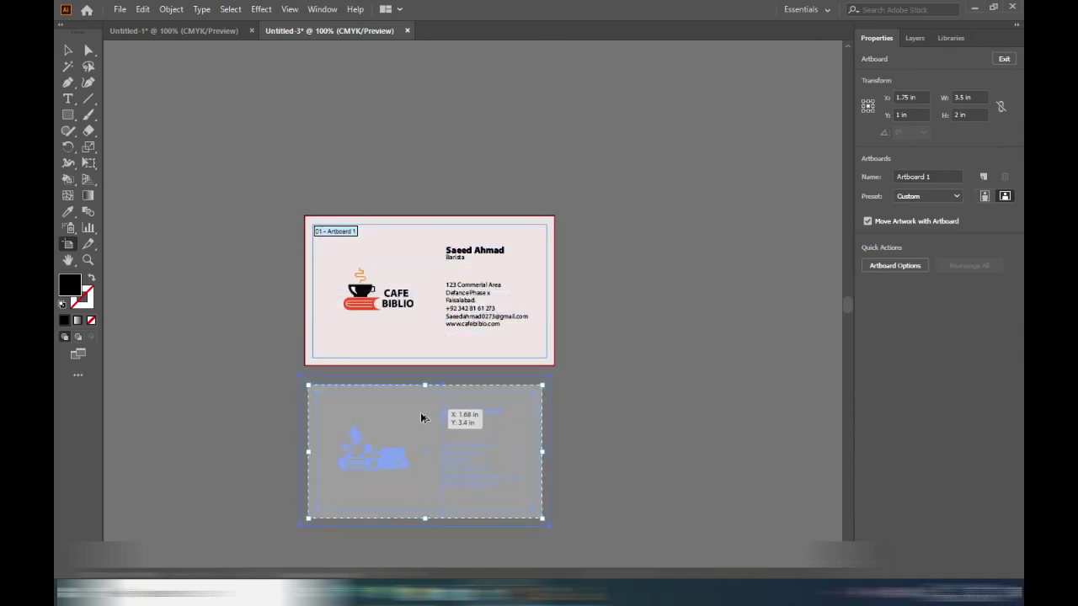
pyautogui.moveTo(422, 417); pyautogui.dragTo(421, 416)
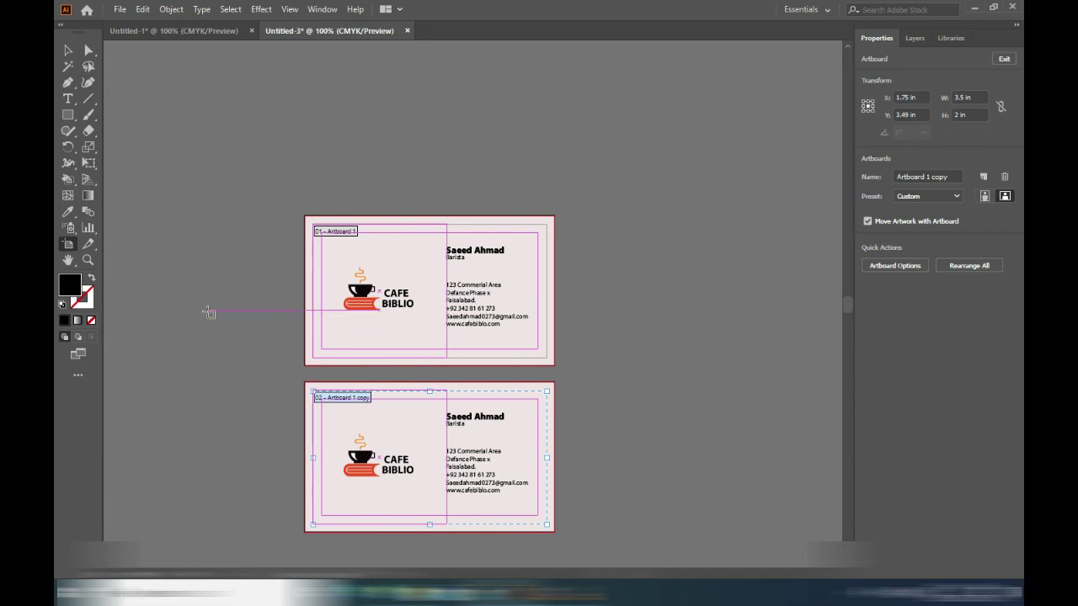
pyautogui.rightClick(554, 289)
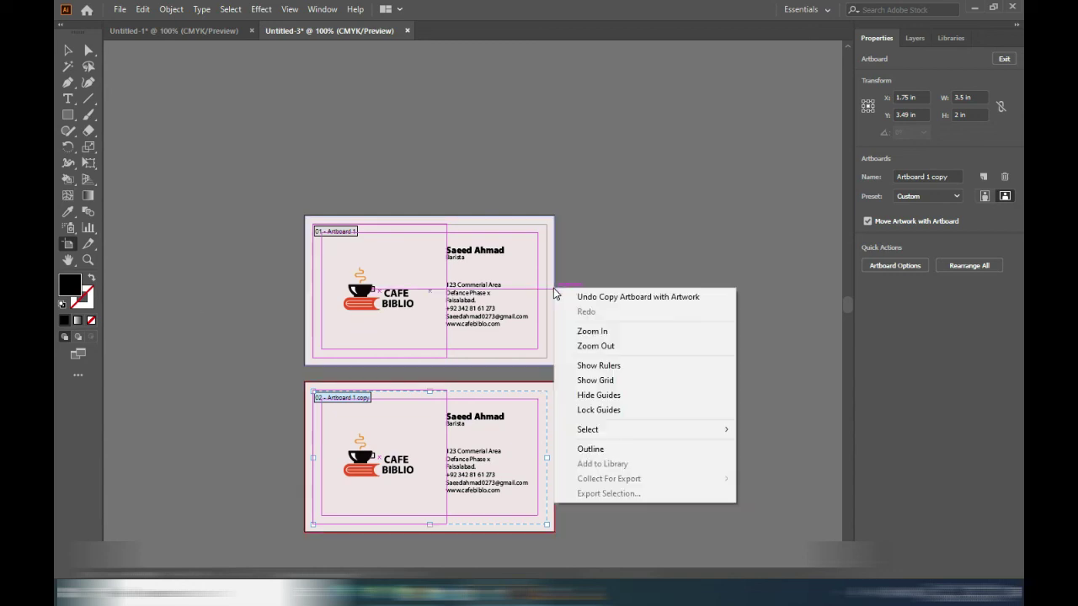
pyautogui.click(611, 410)
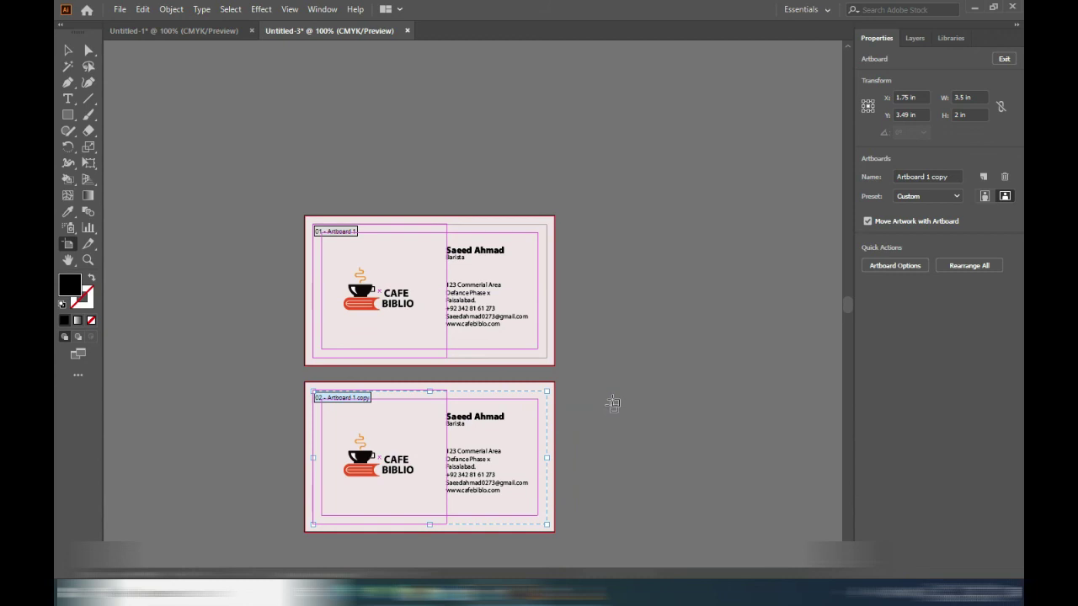
# - Zoom in to 200% on the lower, copied card
pyautogui.click(68, 51)
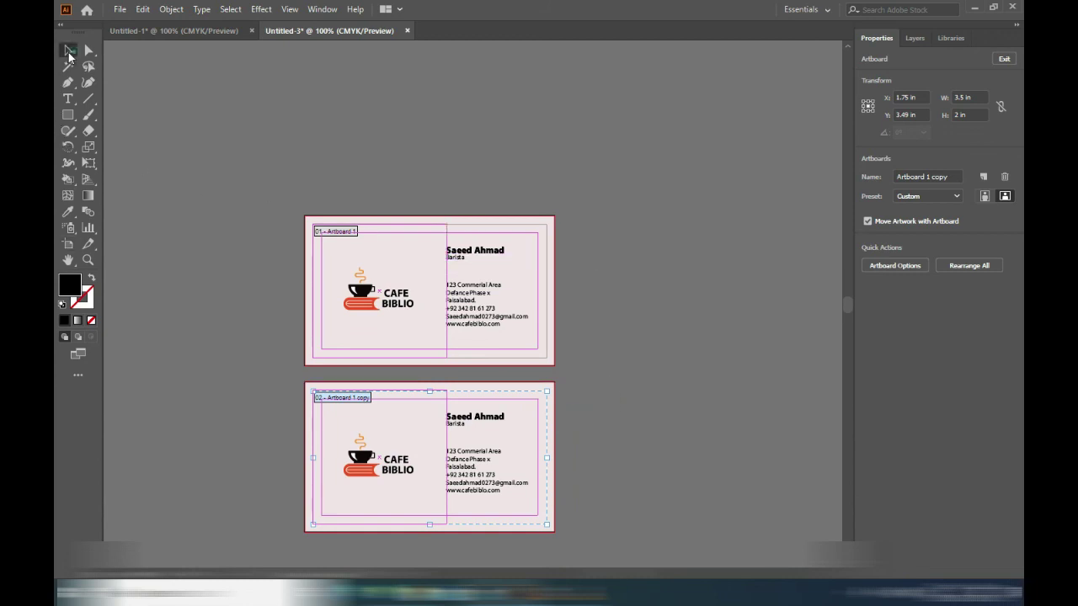
pyautogui.press('z')
pyautogui.click(483, 479)
pyautogui.click(462, 246)
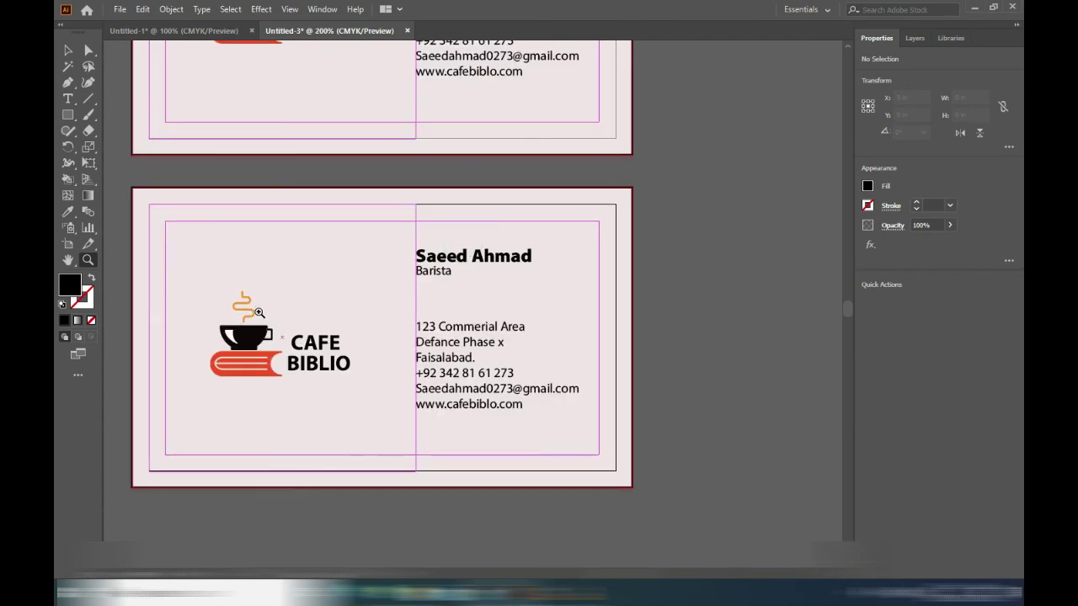
# - Move the Cafe Biblio logo off the lower card onto the canvas at its right
pyautogui.scroll(1, 259, 312)
pyautogui.scroll(2, 260, 312)
pyautogui.scroll(-4, 260, 312)
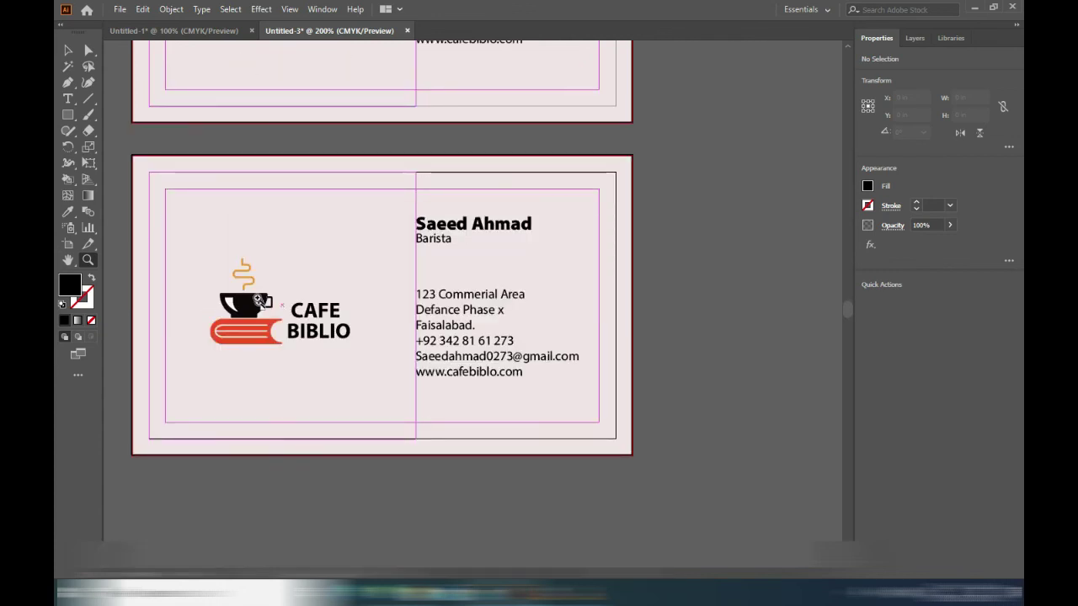
pyautogui.click(69, 49)
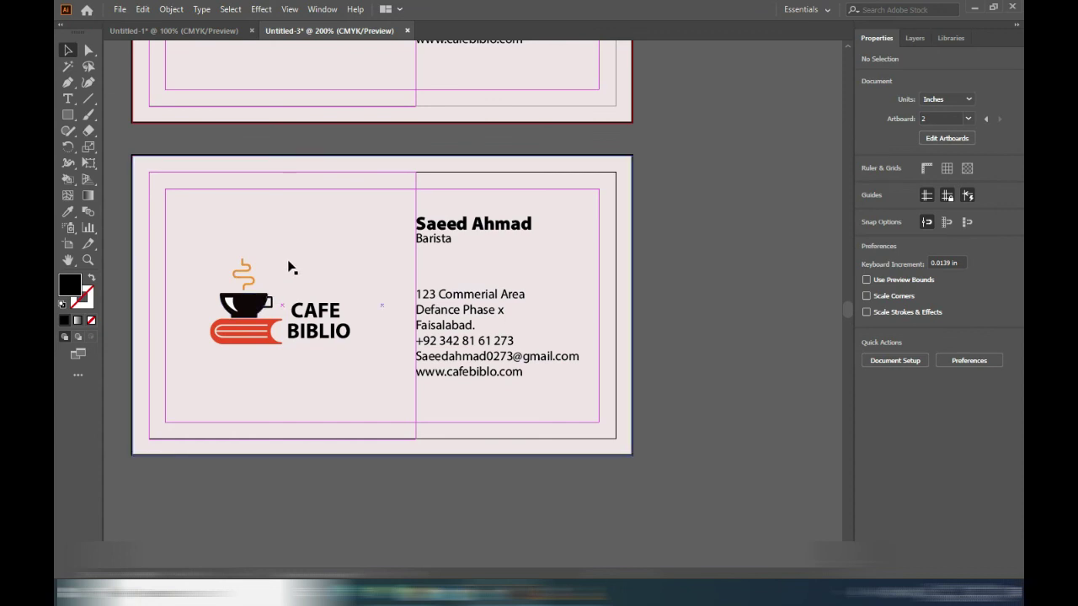
pyautogui.click(250, 312)
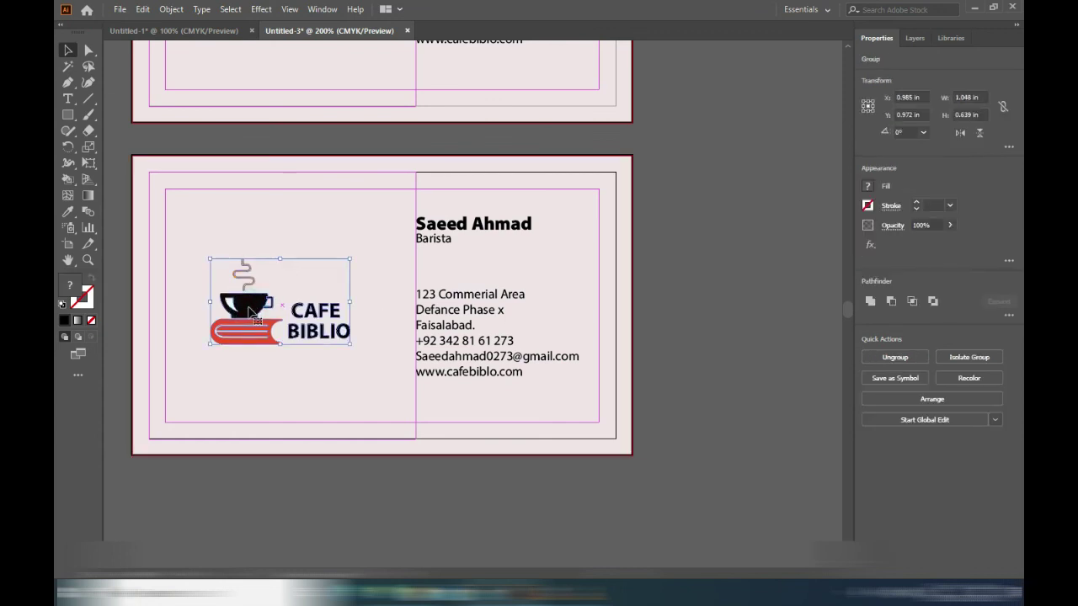
pyautogui.moveTo(251, 314)
pyautogui.mouseDown()
pyautogui.moveTo(529, 338)
pyautogui.moveTo(708, 329)
pyautogui.mouseUp()
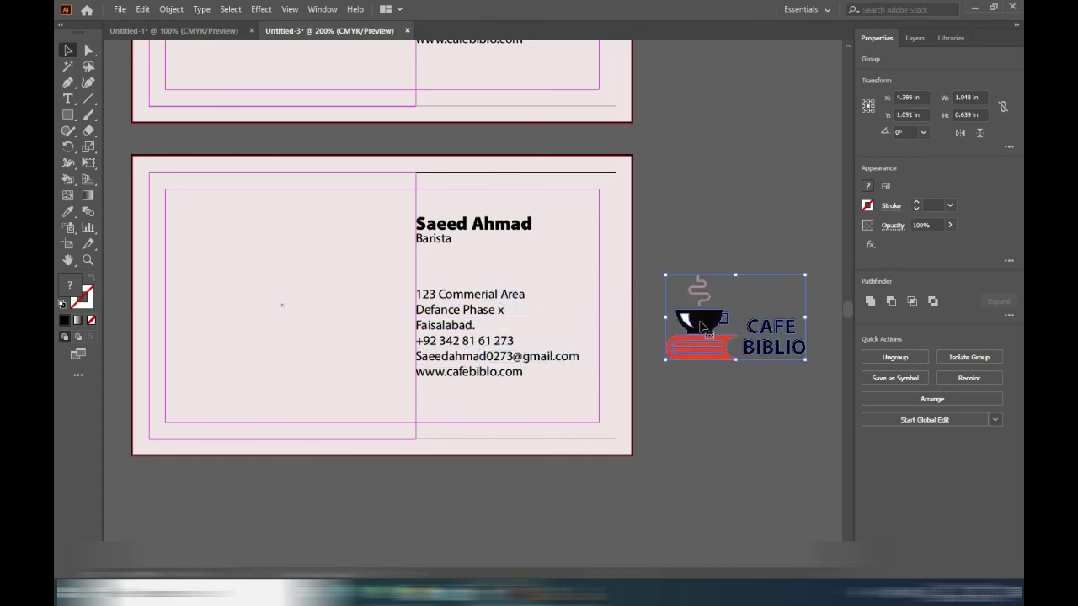
# - Delete the name, the Barista title and the contact text from the lower card
pyautogui.click(448, 226)
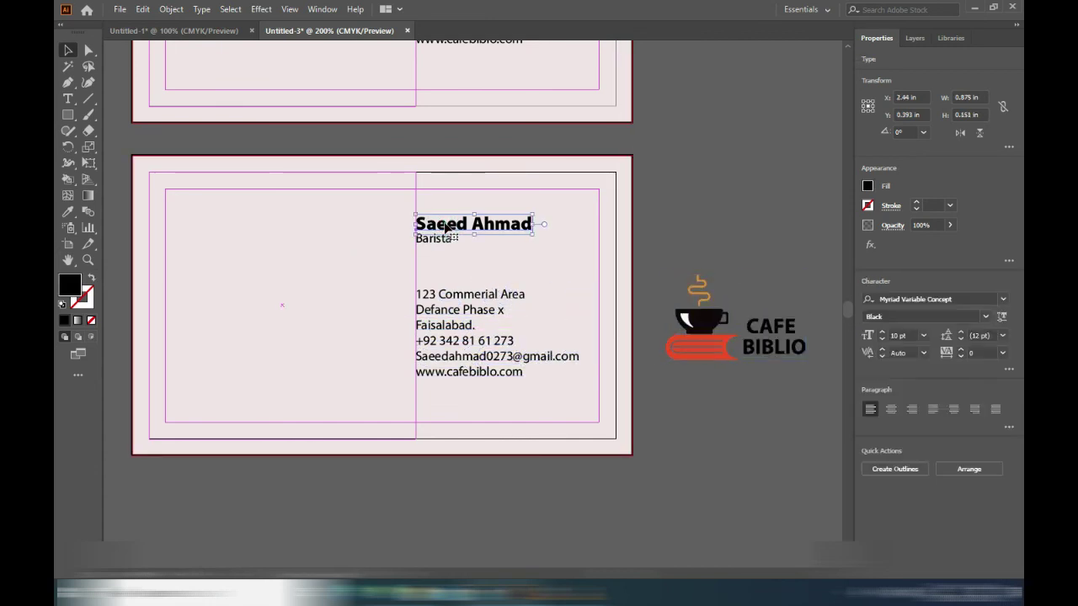
pyautogui.press('Delete')
pyautogui.click(436, 240)
pyautogui.press('Delete')
pyautogui.click(458, 294)
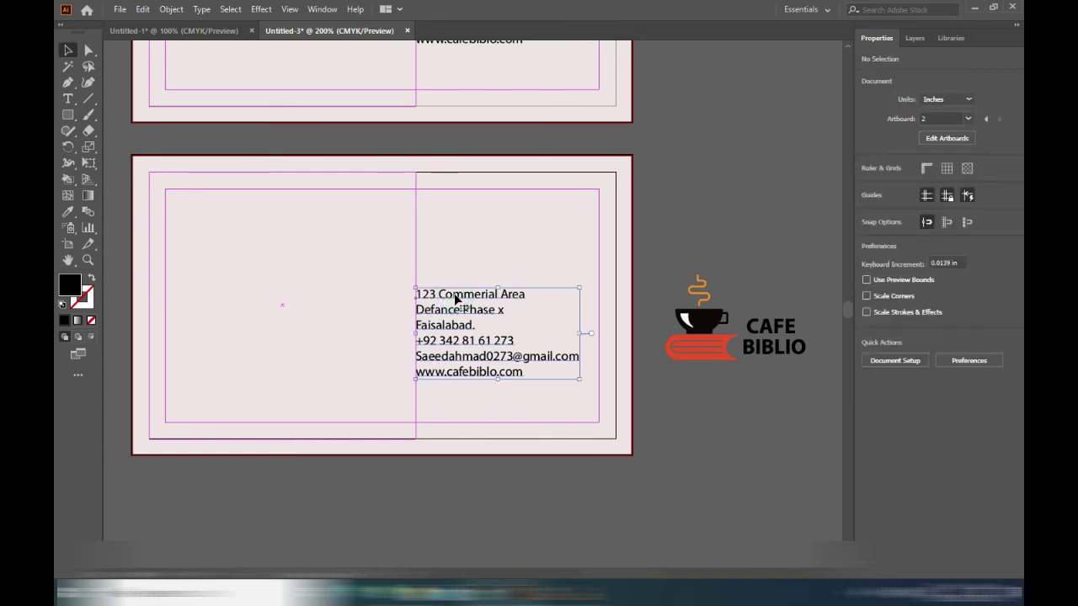
pyautogui.press('Delete')
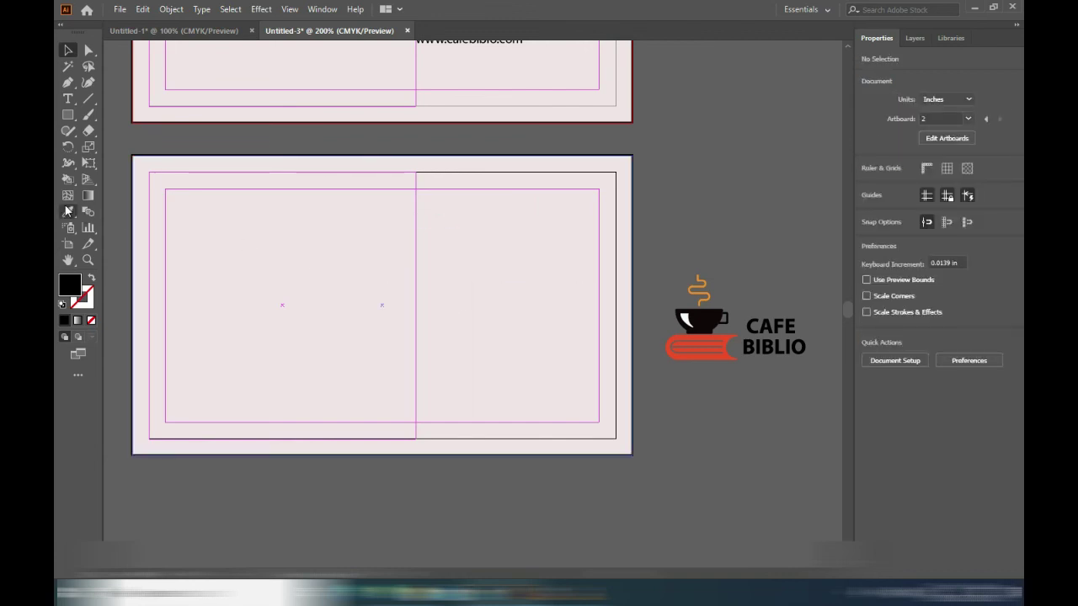
# - Ungroup the moved logo into separate pieces
pyautogui.click(69, 211)
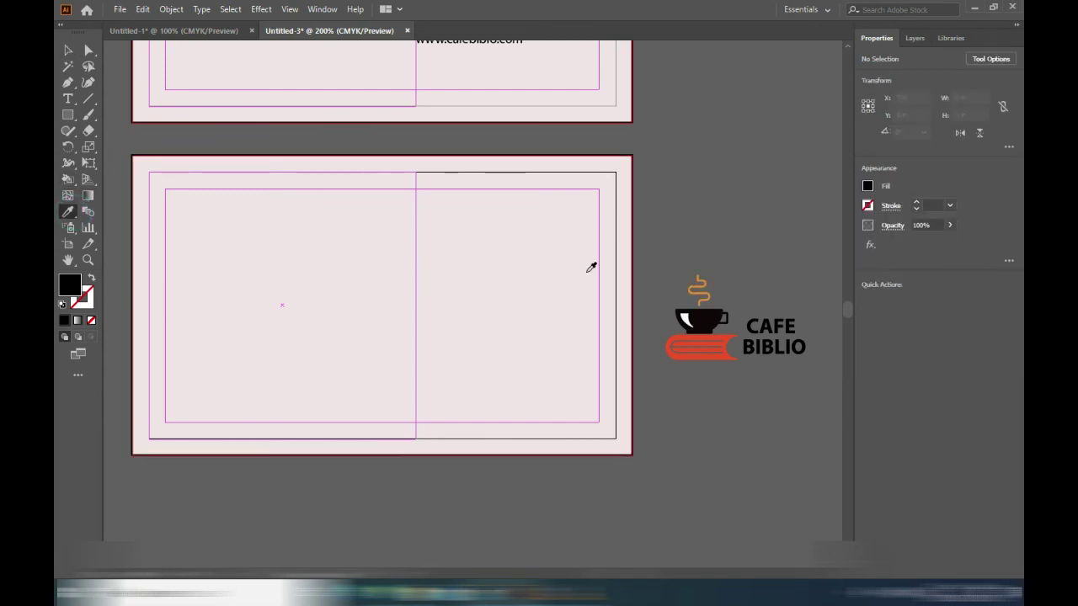
pyautogui.click(68, 50)
pyautogui.click(262, 291)
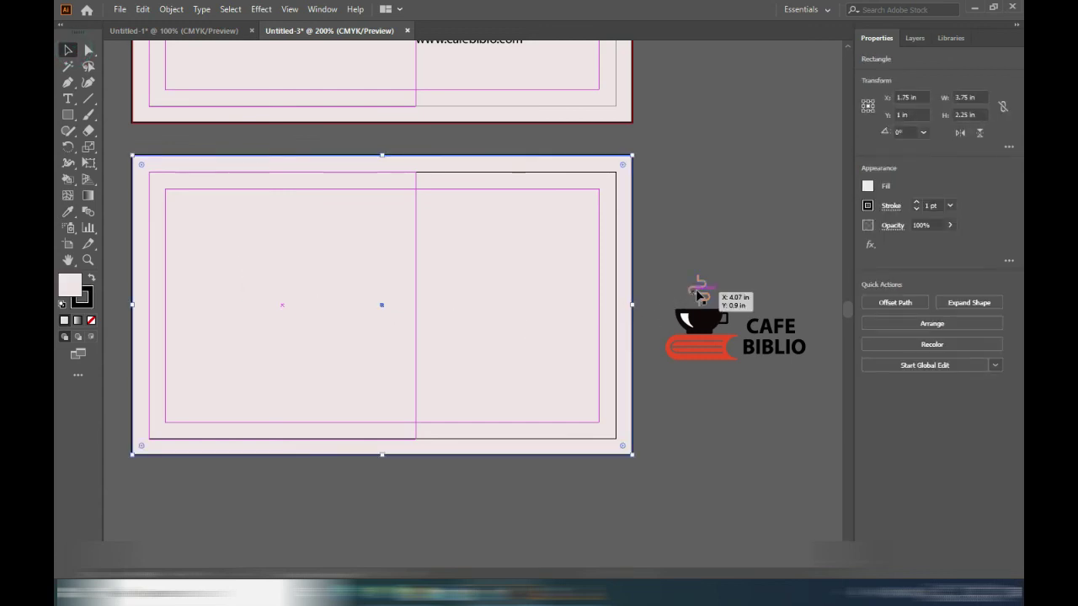
pyautogui.click(696, 287)
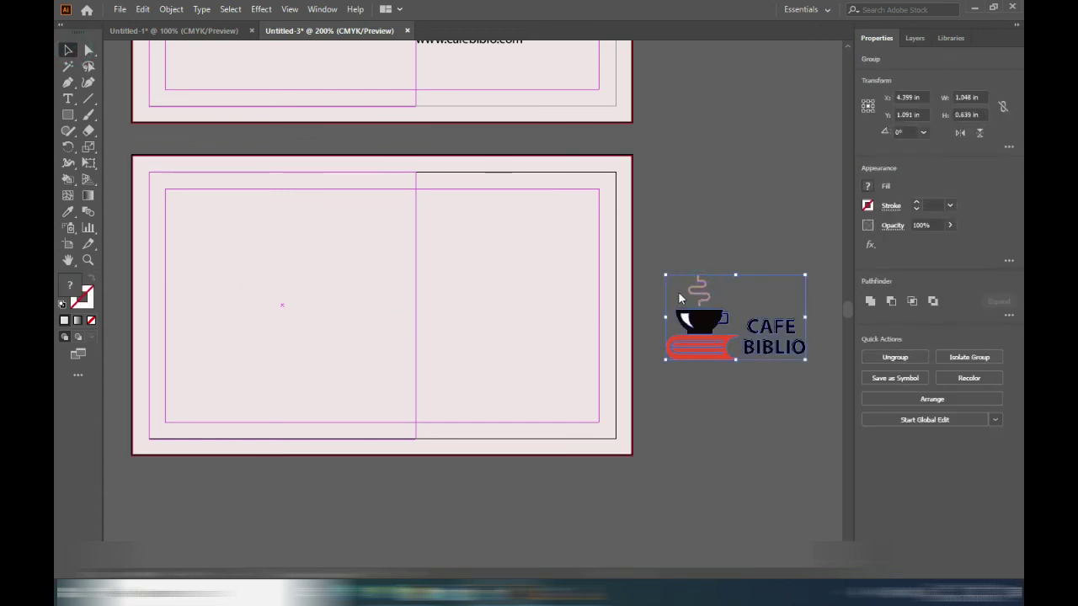
pyautogui.rightClick(678, 291)
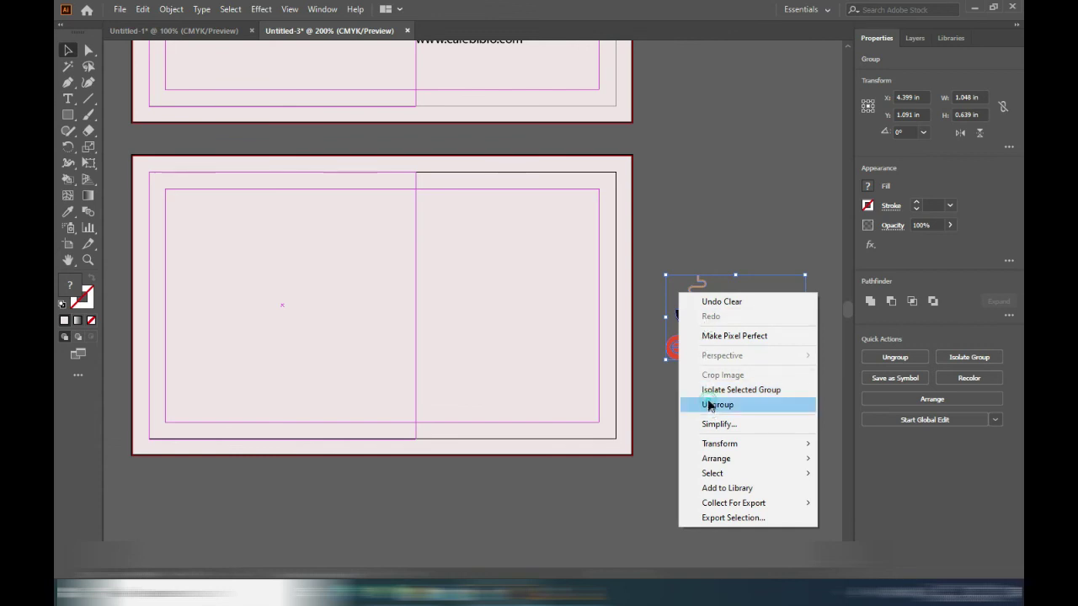
pyautogui.click(709, 406)
pyautogui.click(701, 400)
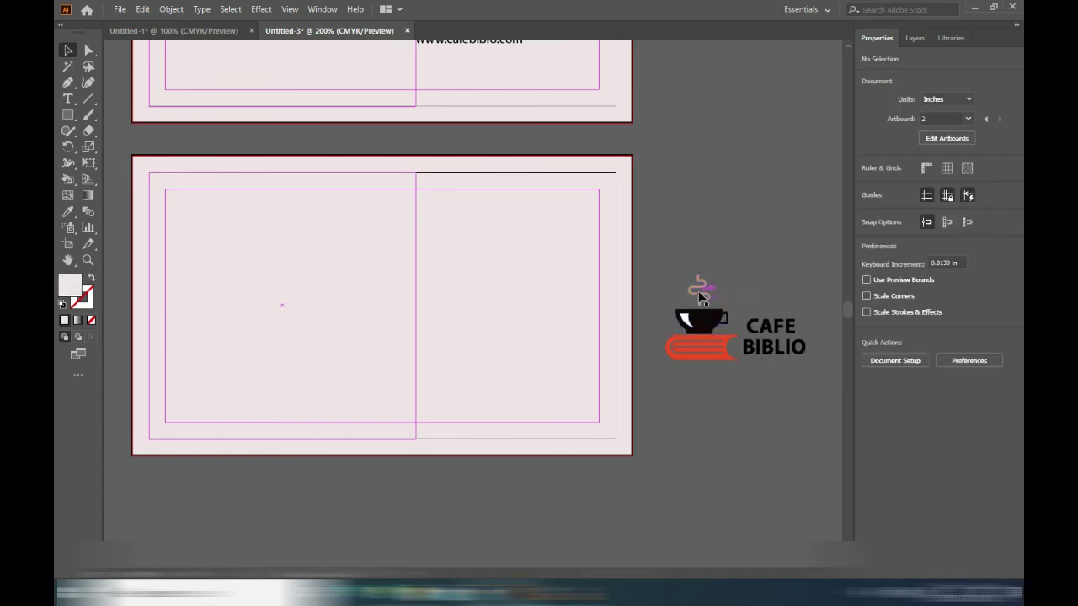
# - Try sampling colours onto the logo's steam squiggle with the Eyedropper, undoing both attempts
pyautogui.click(697, 291)
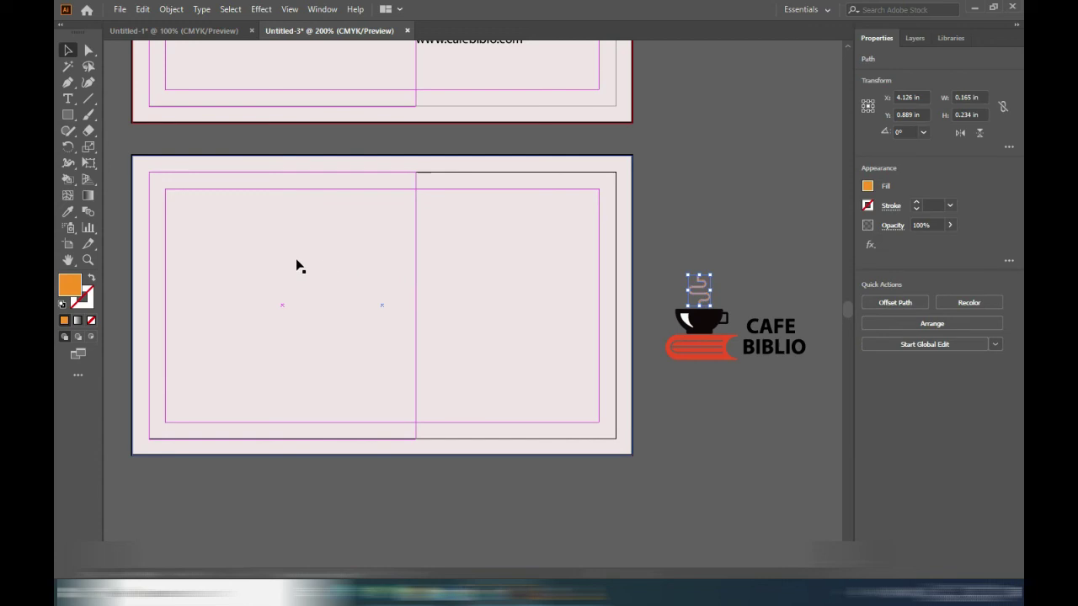
pyautogui.click(68, 212)
pyautogui.click(233, 259)
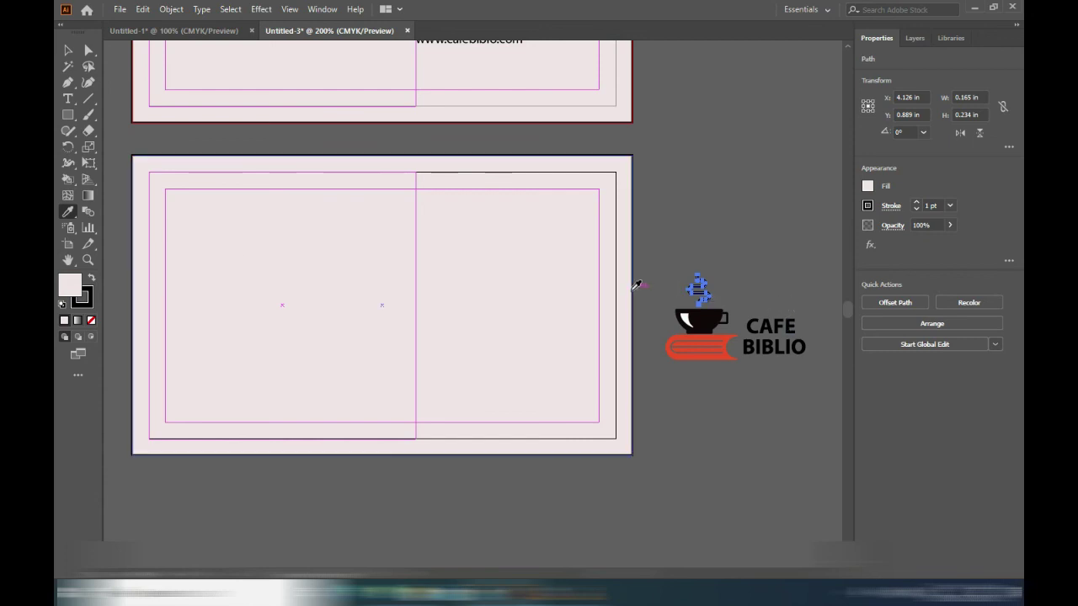
pyautogui.hotkey('ctrl', 'z')
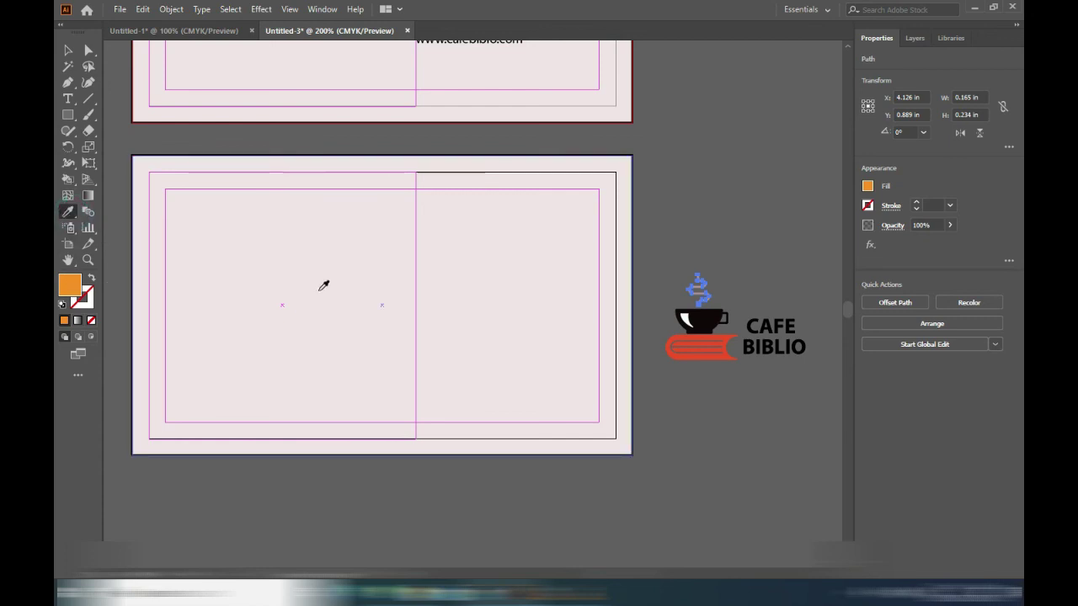
pyautogui.click(353, 270)
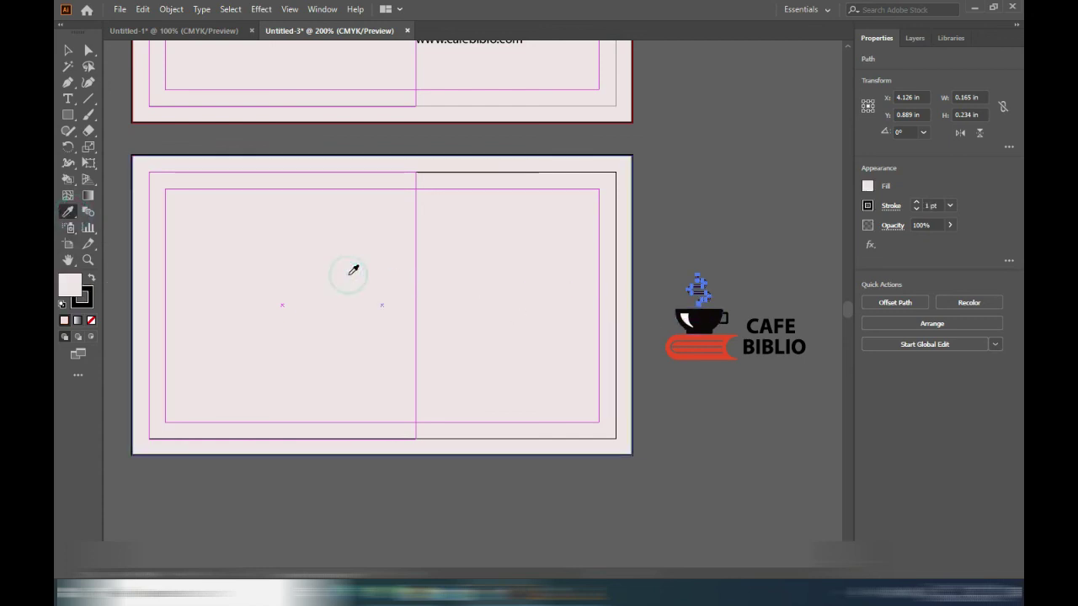
pyautogui.hotkey('ctrl', 'z')
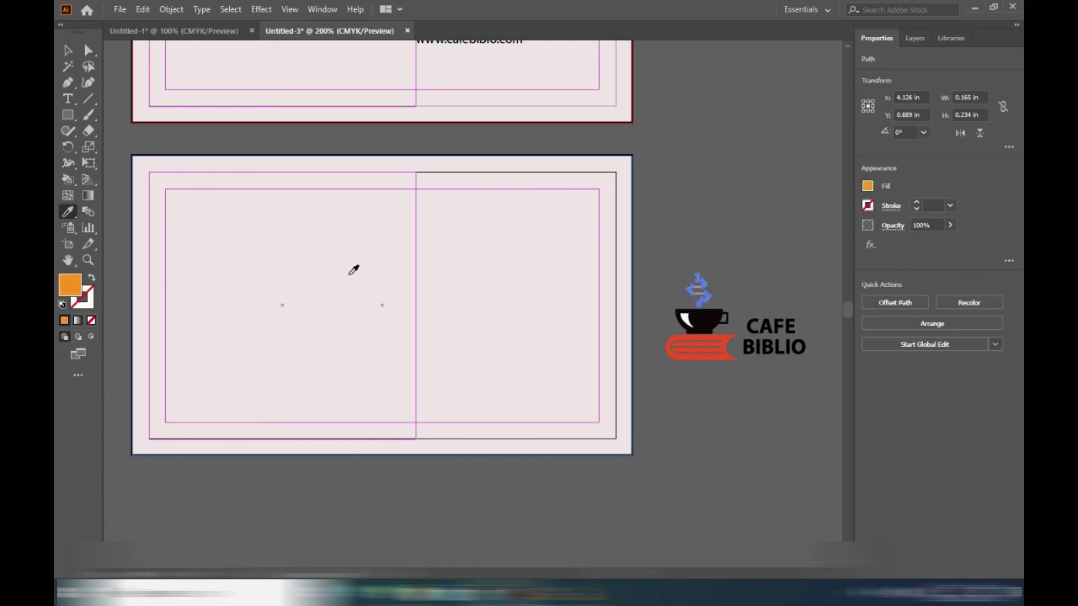
pyautogui.click(68, 51)
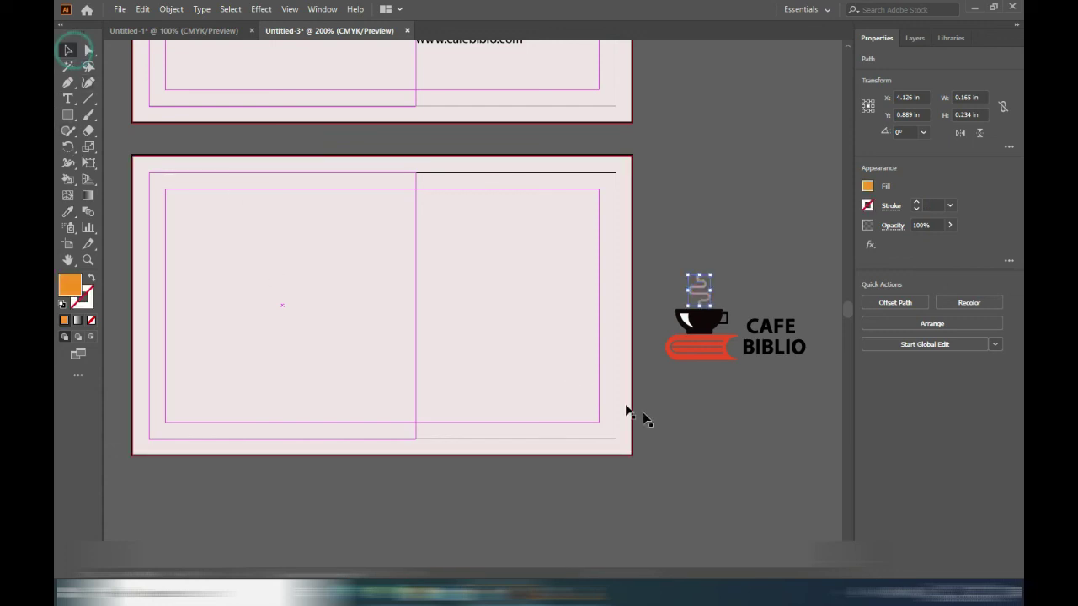
# - Fill the lower card's background with the logo steam's colour using the Eyedropper
pyautogui.click(534, 320)
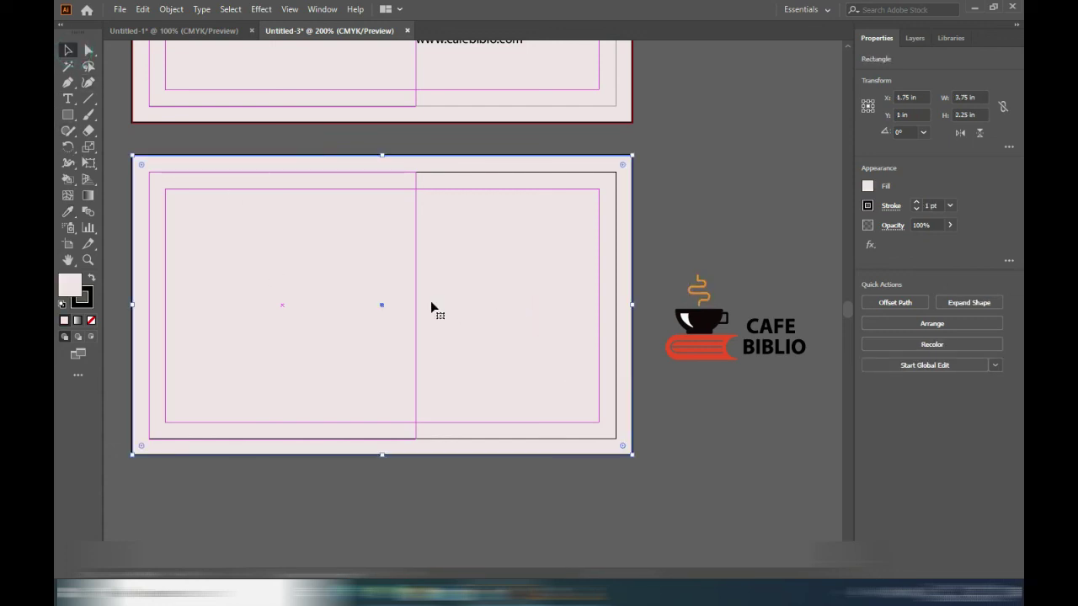
pyautogui.click(68, 211)
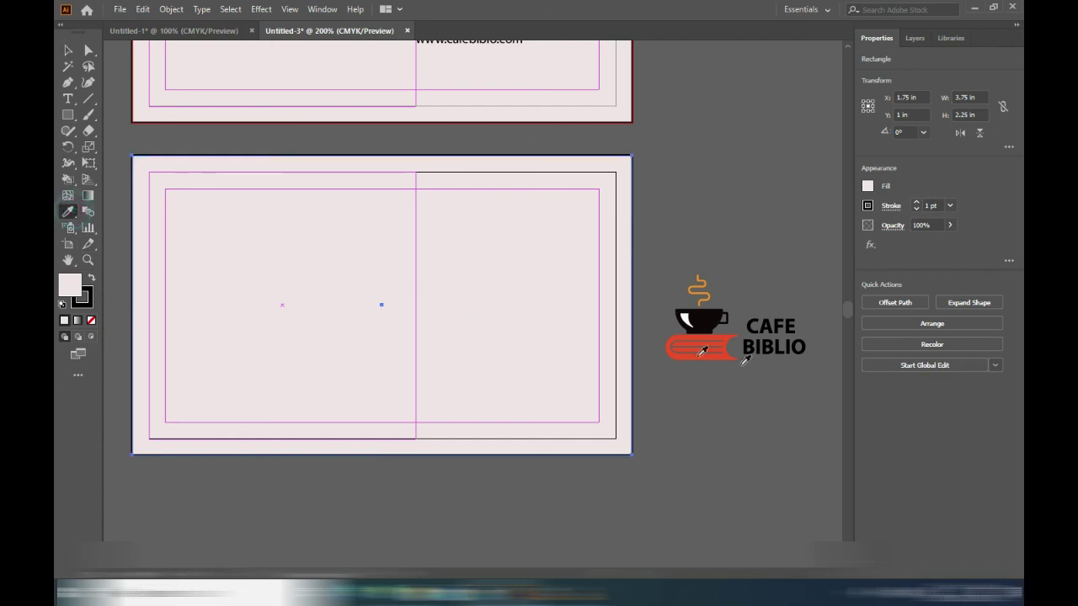
pyautogui.click(700, 284)
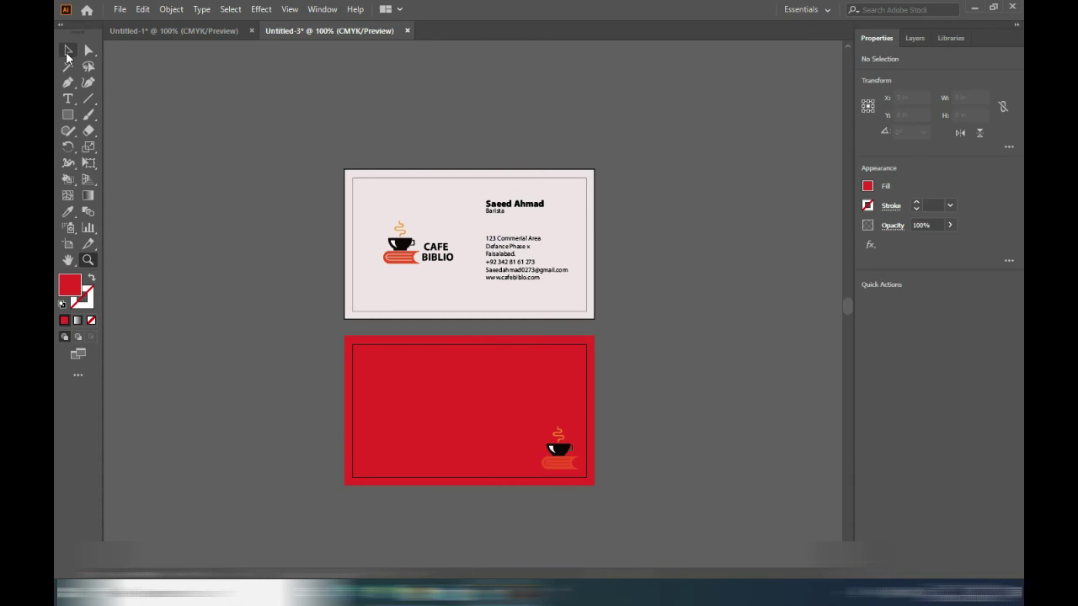
pyautogui.click(68, 49)
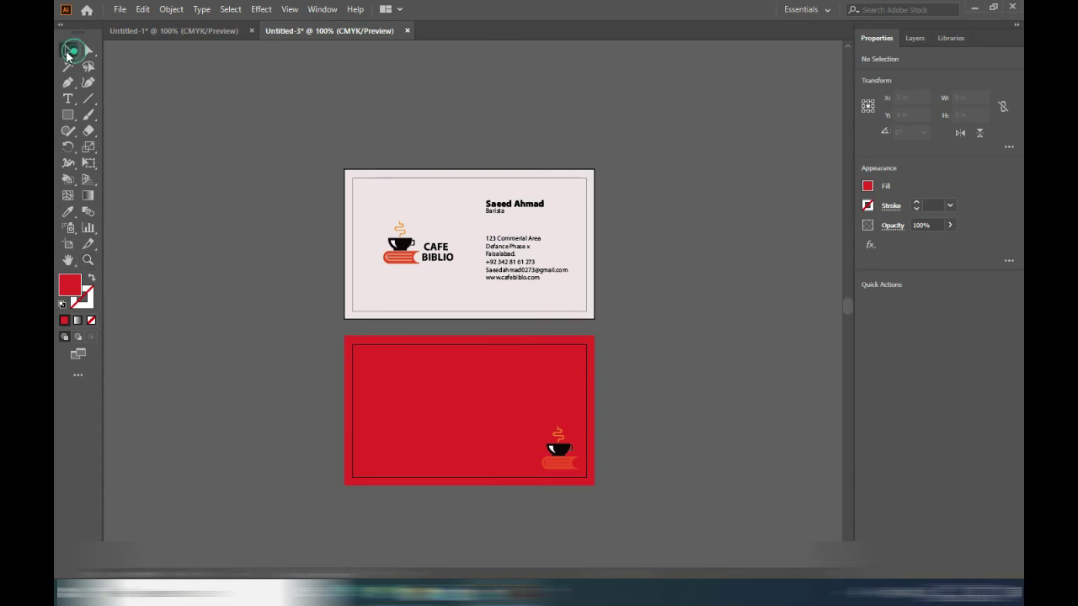
# - Zoom to 150% on the front card
pyautogui.click(88, 260)
pyautogui.click(494, 246)
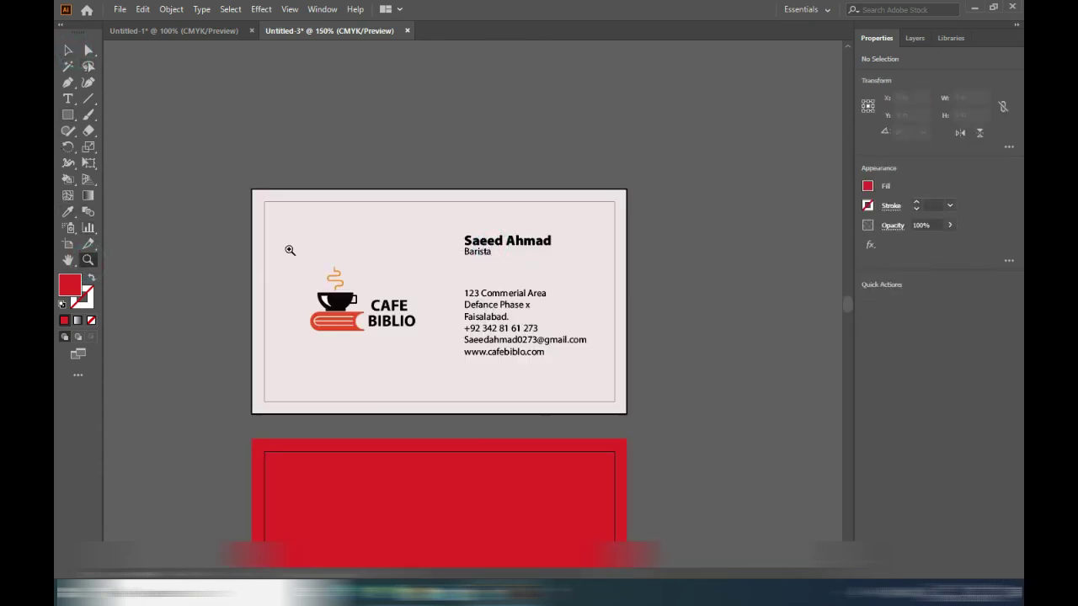
pyautogui.click(69, 51)
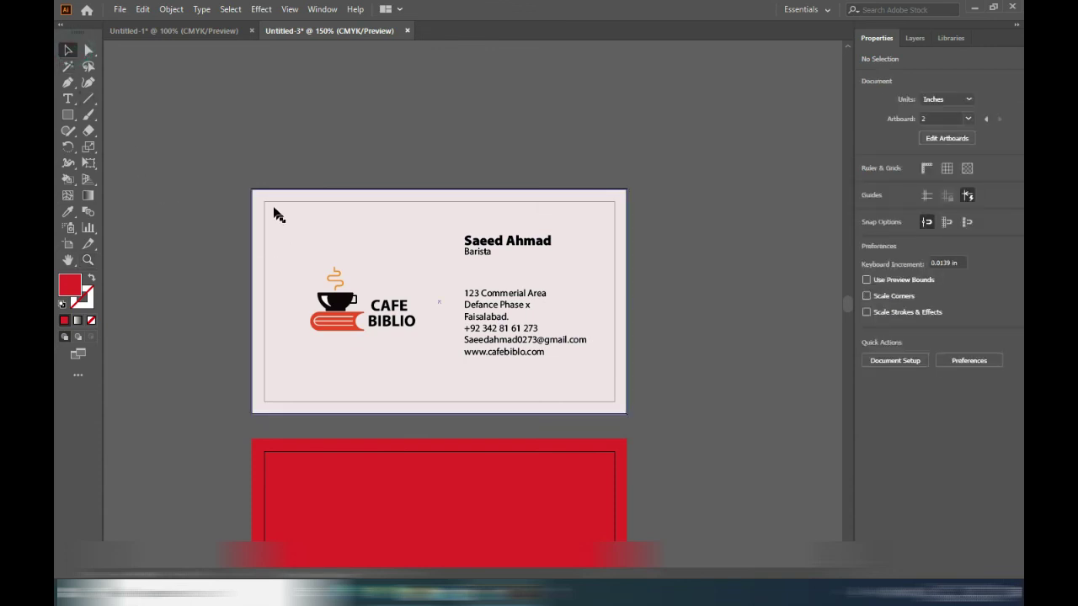
# - Draw a 3.5 × 2 in rectangle over the front card and create trim marks from it
pyautogui.click(69, 115)
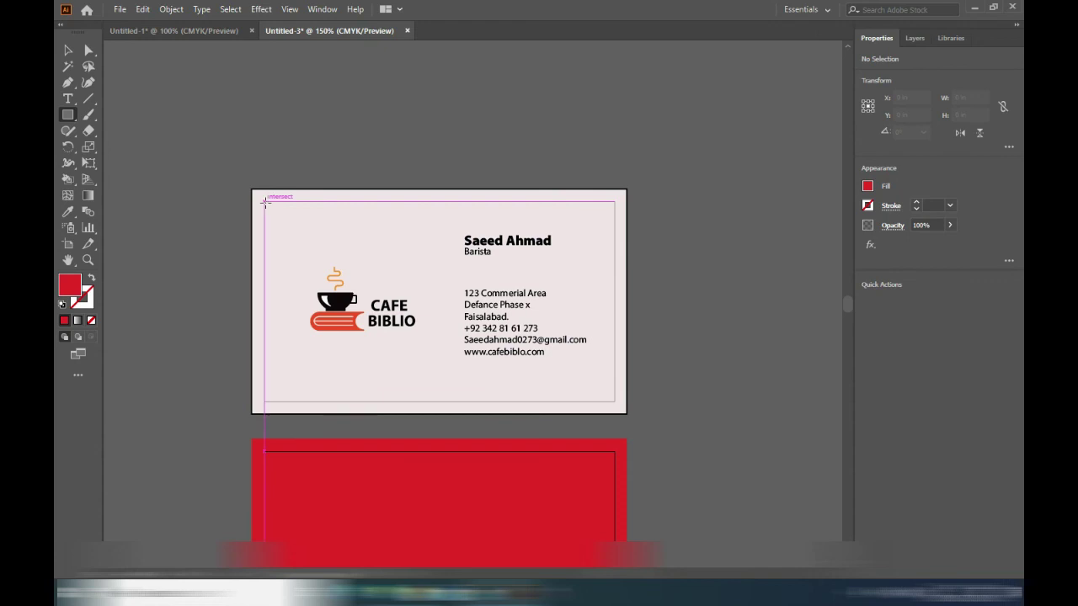
pyautogui.moveTo(265, 201); pyautogui.dragTo(584, 395)
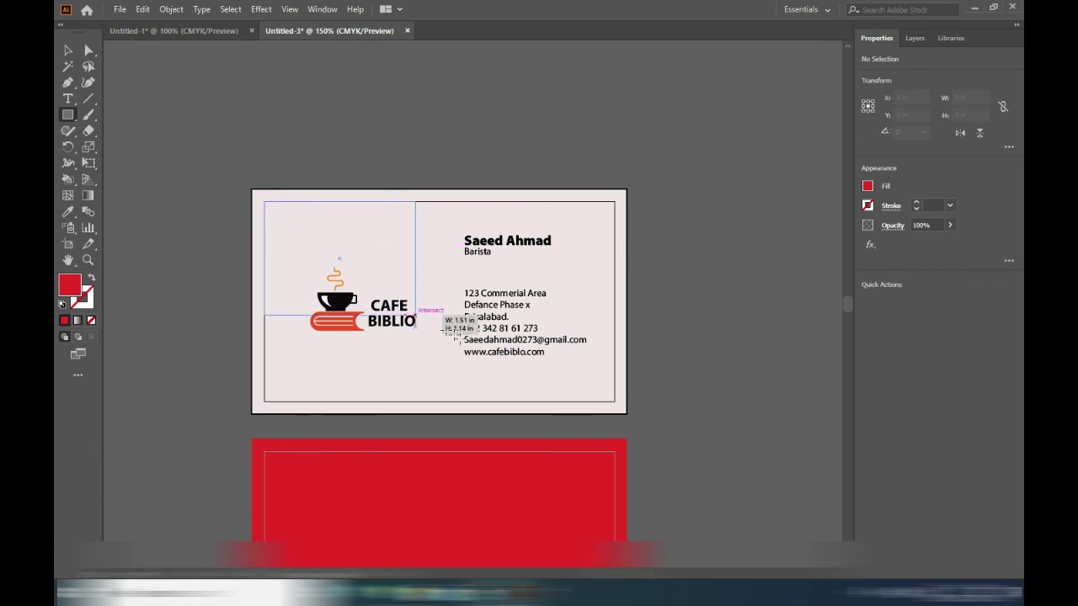
pyautogui.moveTo(583, 395); pyautogui.dragTo(614, 401)
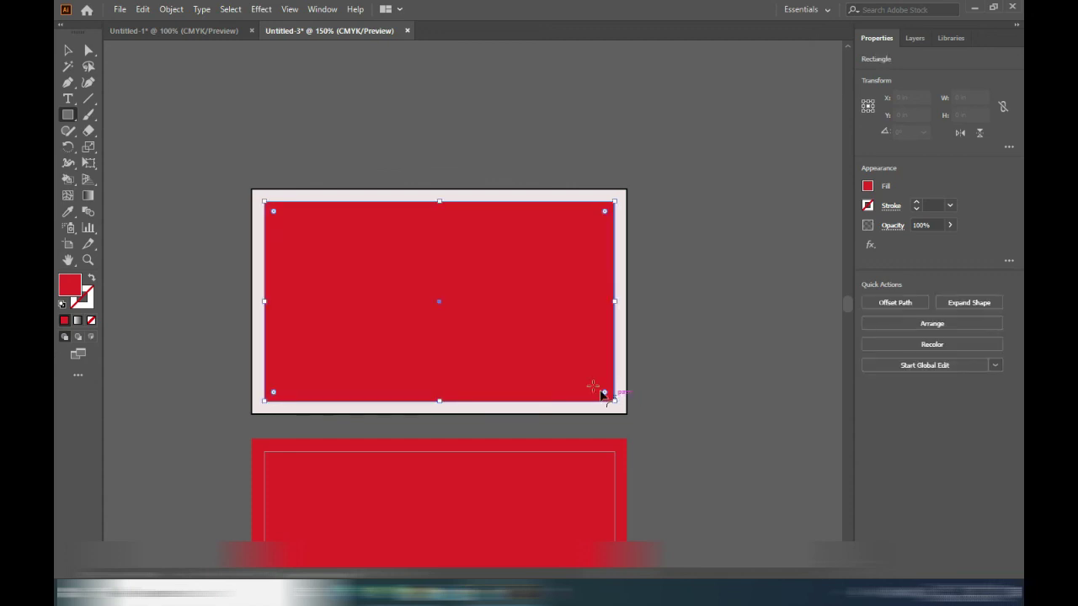
pyautogui.click(143, 9)
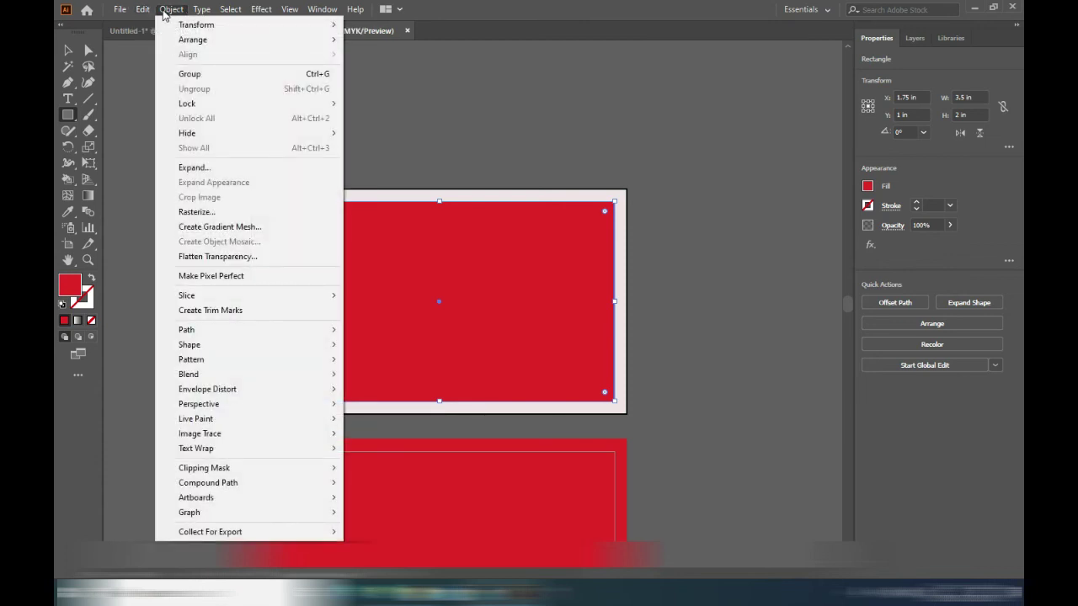
pyautogui.click(206, 308)
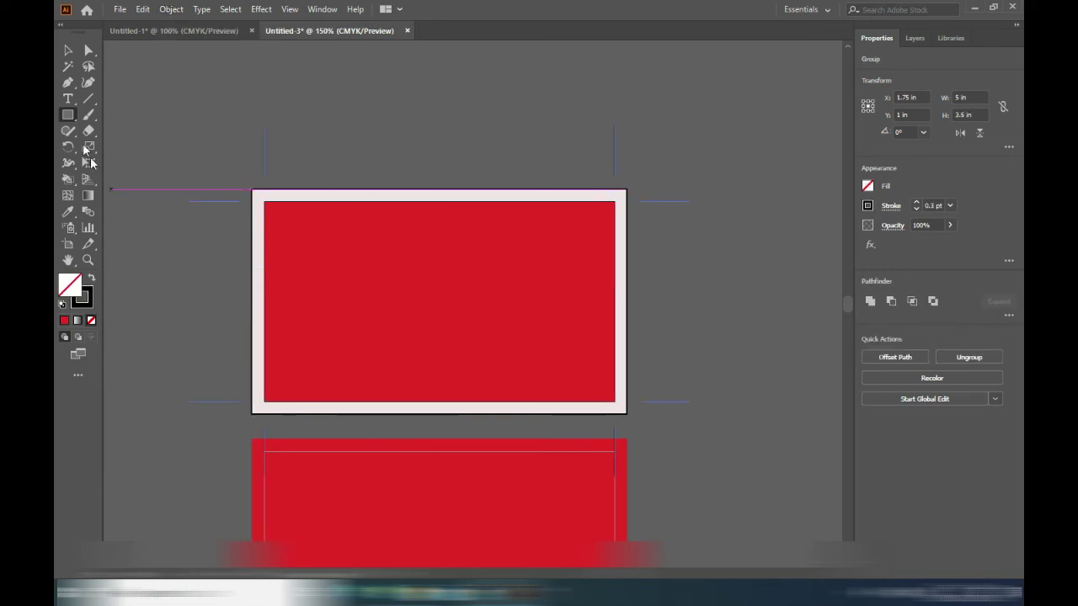
# - Delete the temporary red rectangle, leaving only the trim marks
pyautogui.click(71, 49)
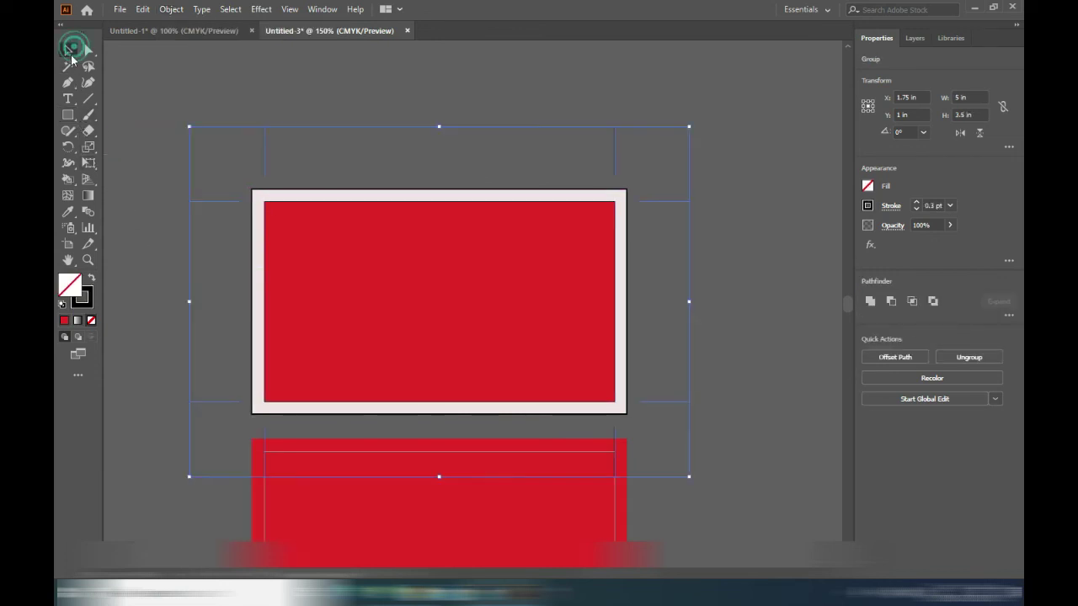
pyautogui.click(396, 284)
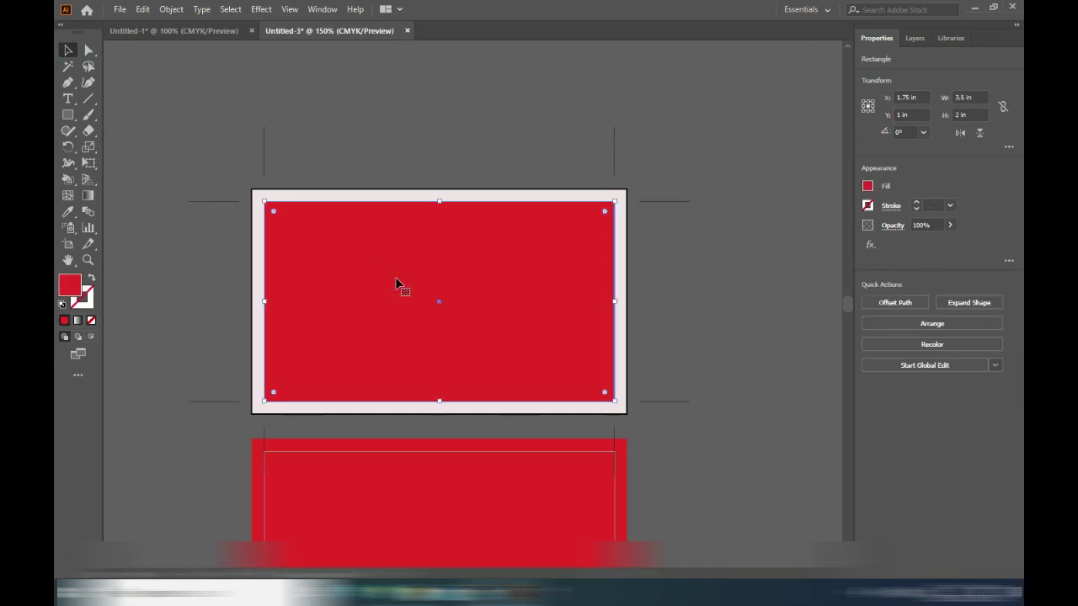
pyautogui.press('Delete')
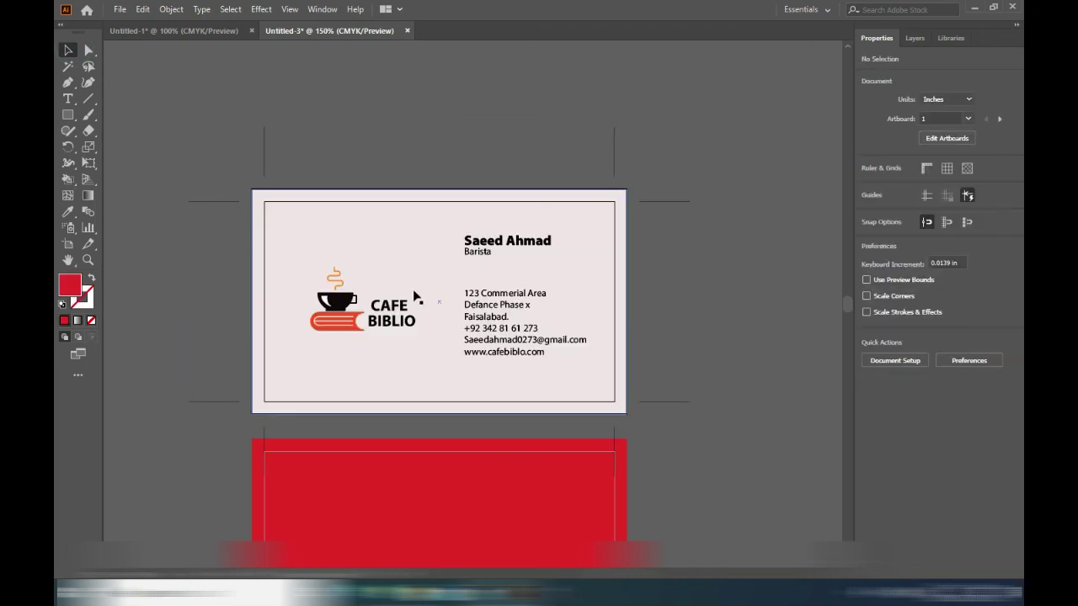
pyautogui.scroll(-1, 605, 391)
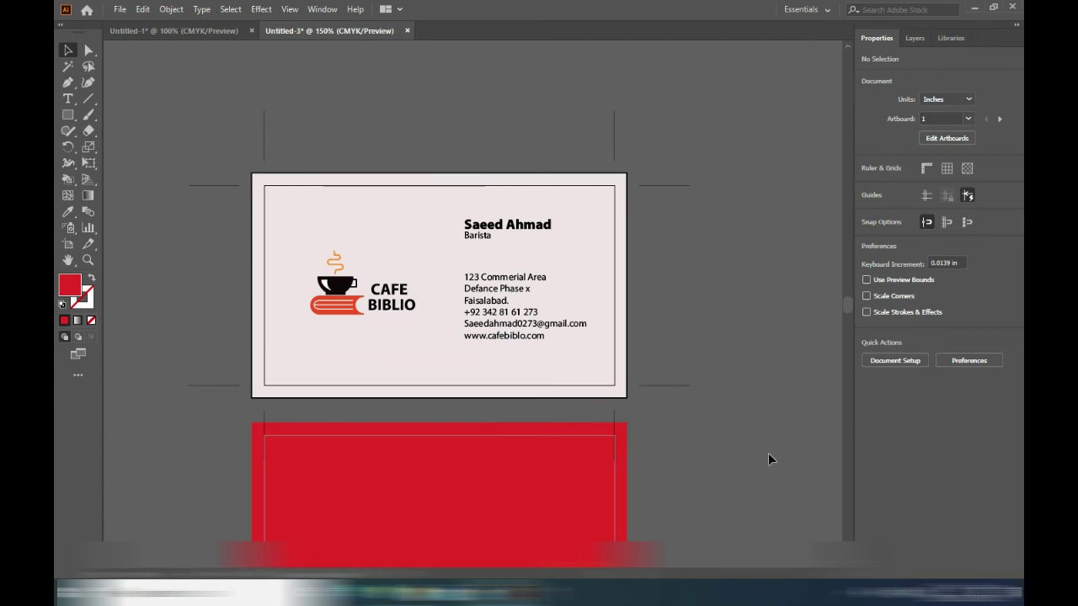
pyautogui.scroll(4, 768, 453)
pyautogui.scroll(-1, 623, 367)
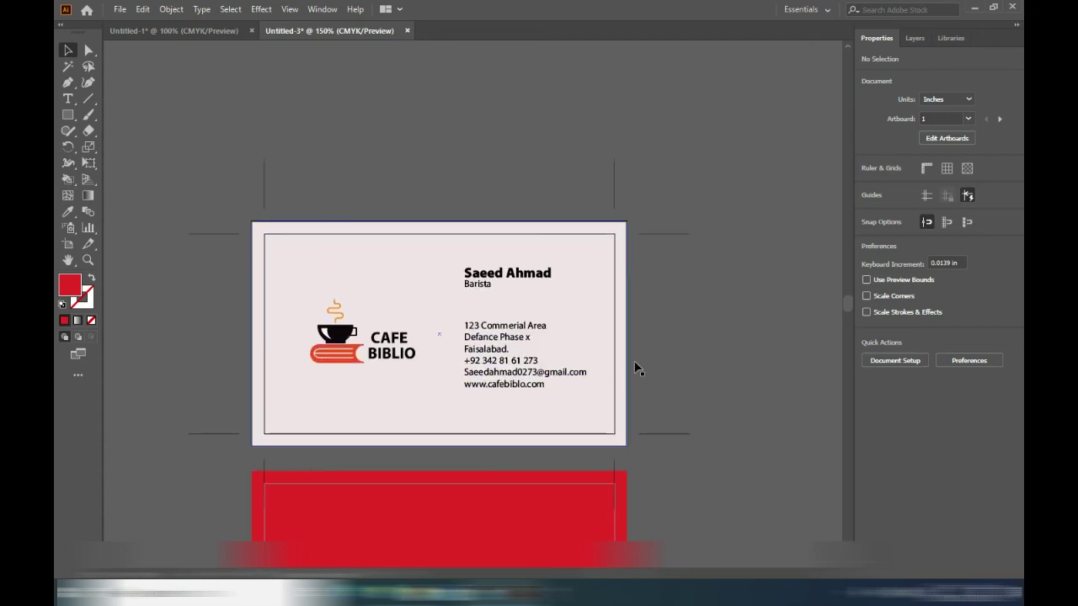
pyautogui.moveTo(849, 309); pyautogui.dragTo(850, 308)
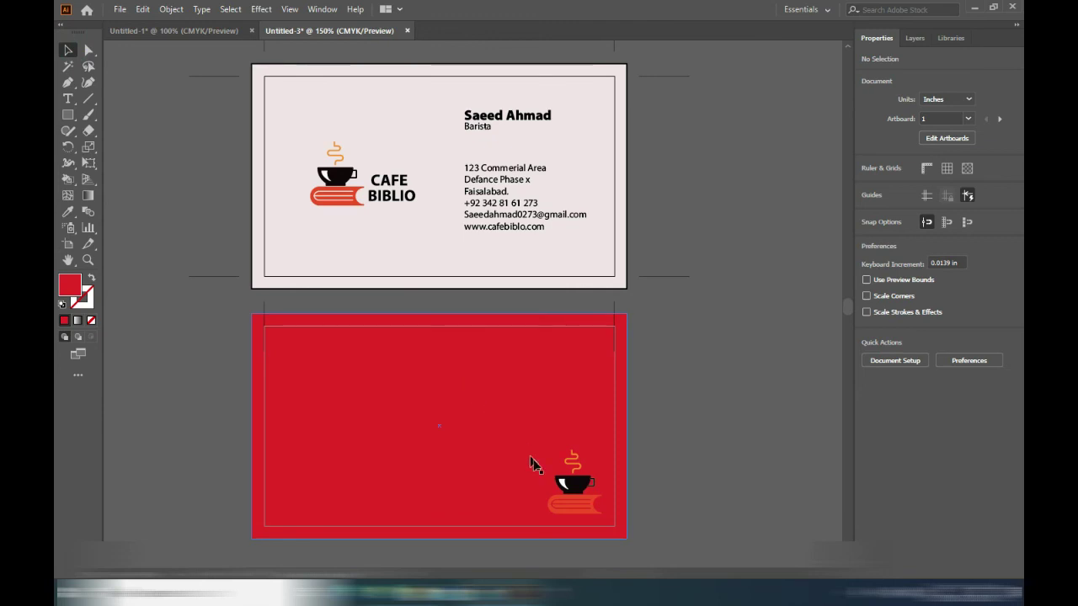
pyautogui.click(577, 487)
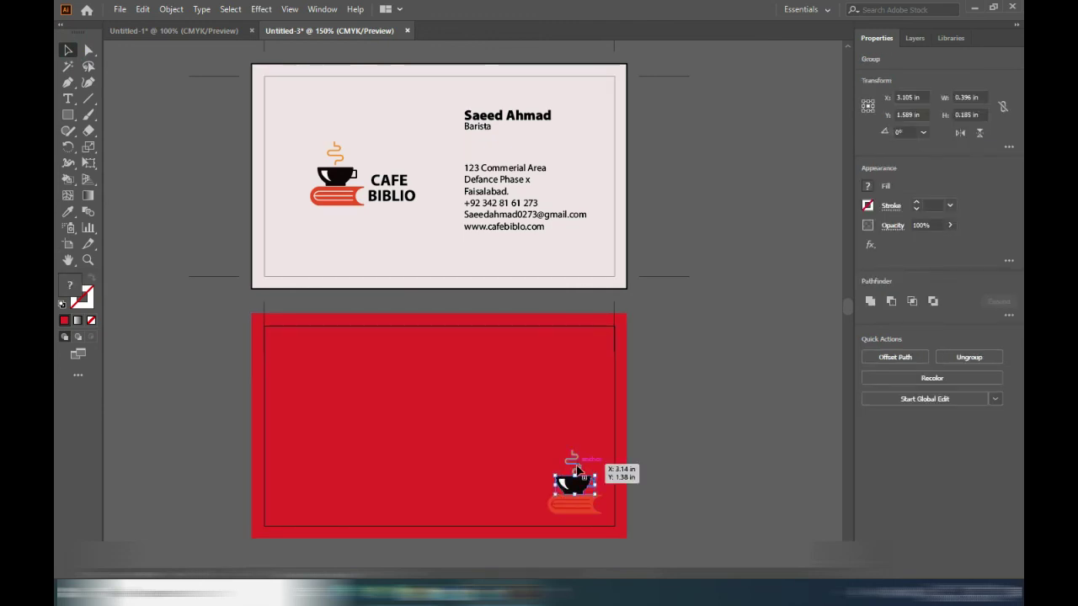
pyautogui.click(572, 461)
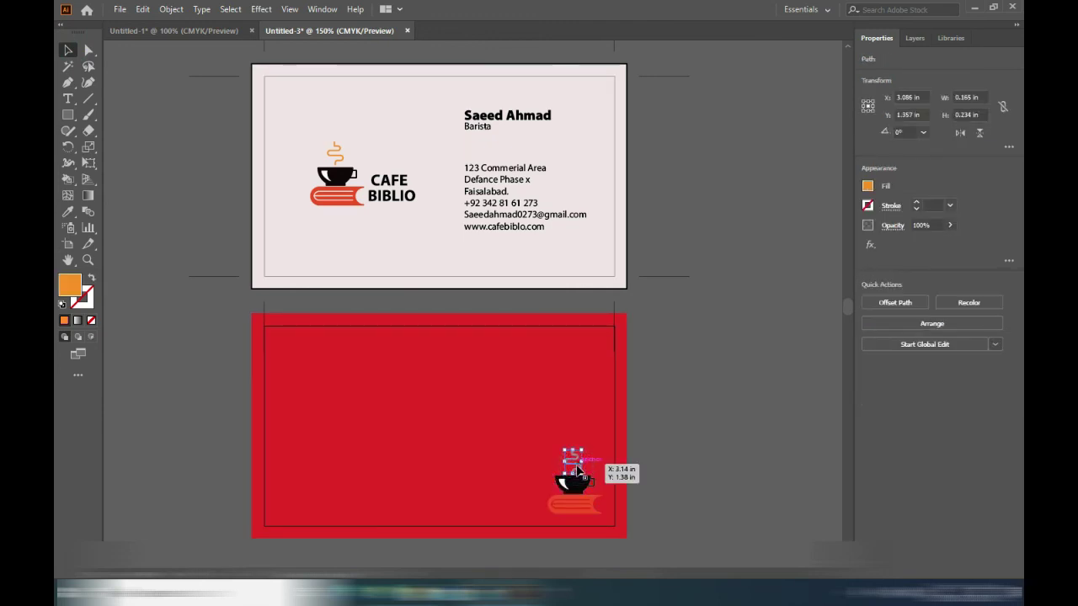
pyautogui.keyDown('shift'); pyautogui.click(572, 504); pyautogui.keyUp('shift')
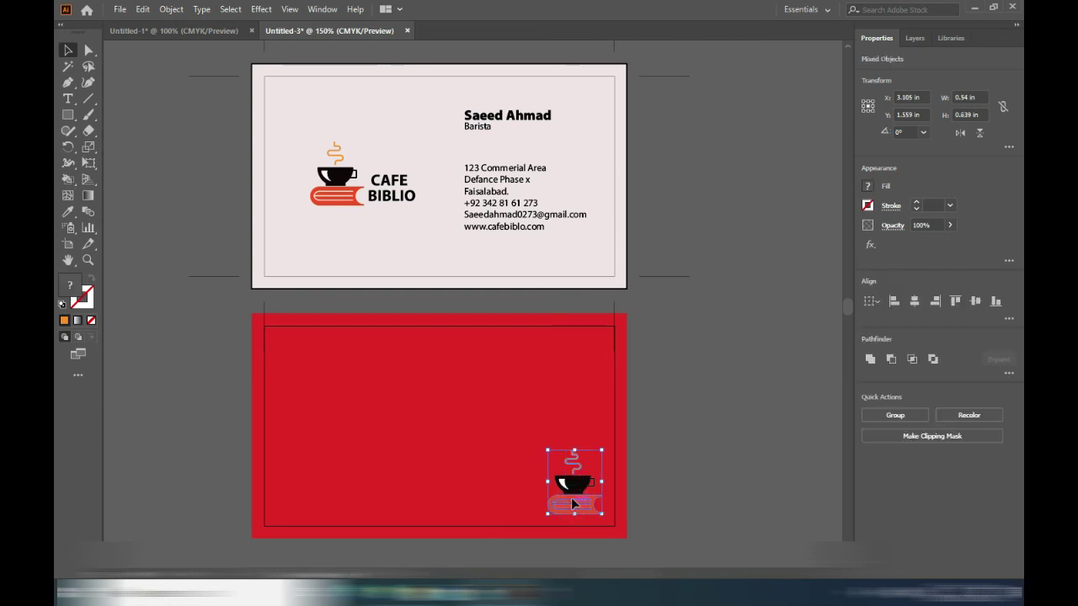
pyautogui.moveTo(577, 494); pyautogui.dragTo(469, 444)
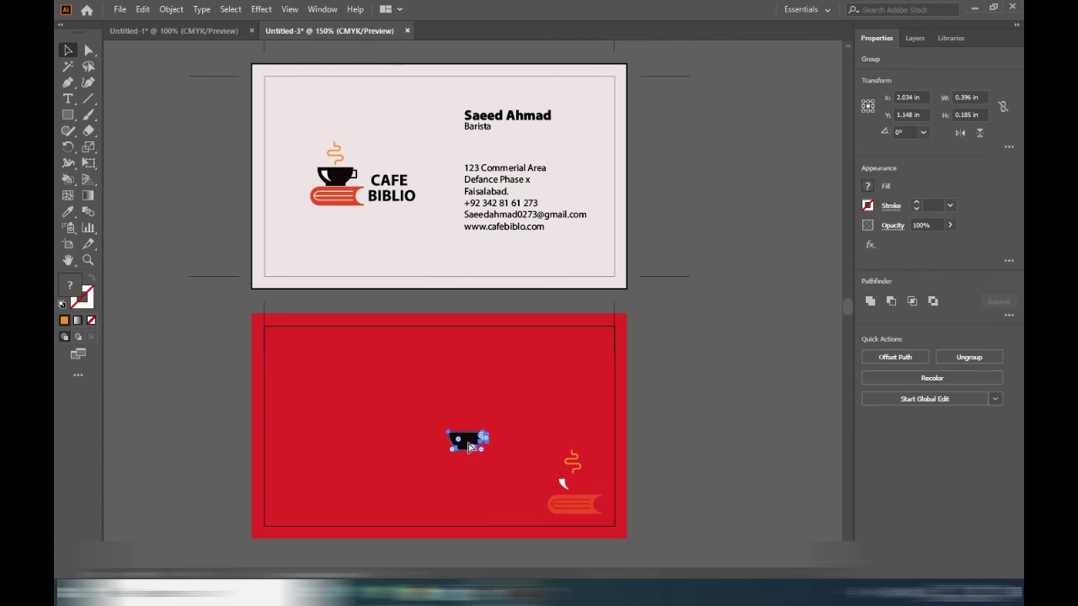
pyautogui.hotkey('ctrl', 'z')
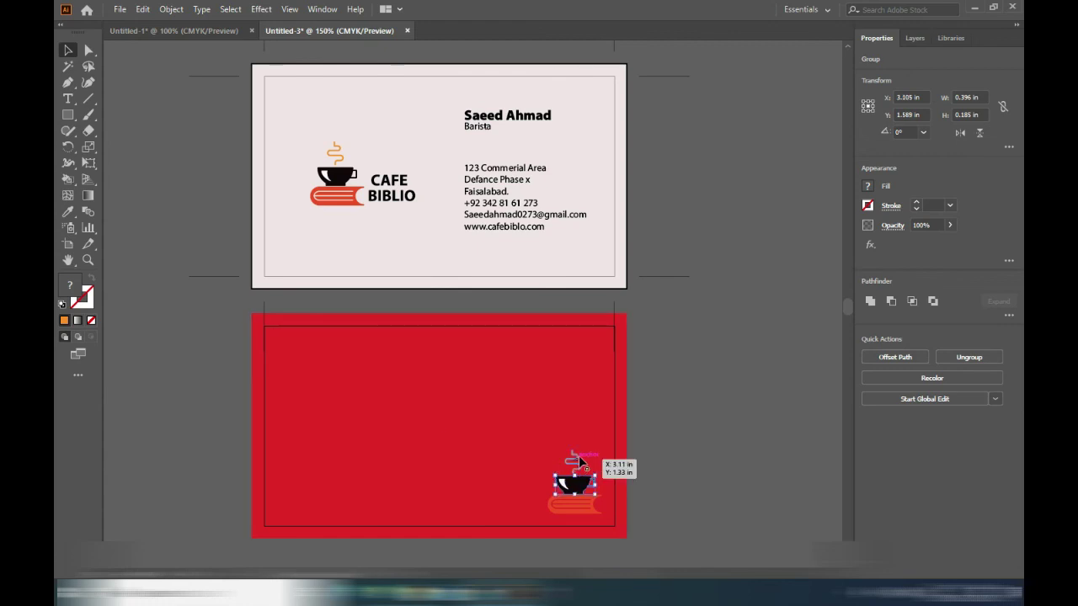
pyautogui.click(683, 413)
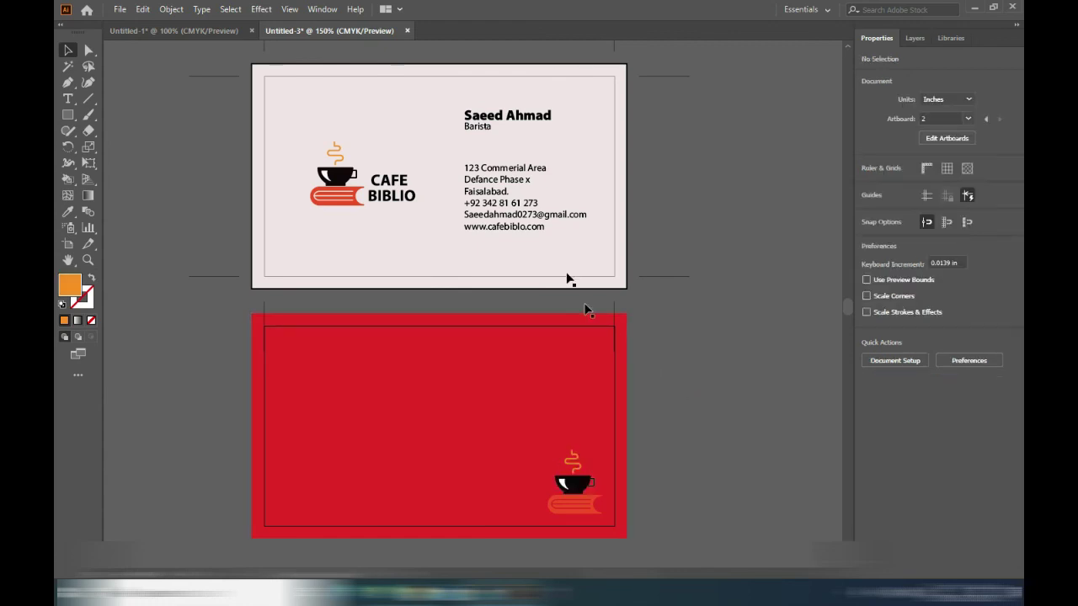